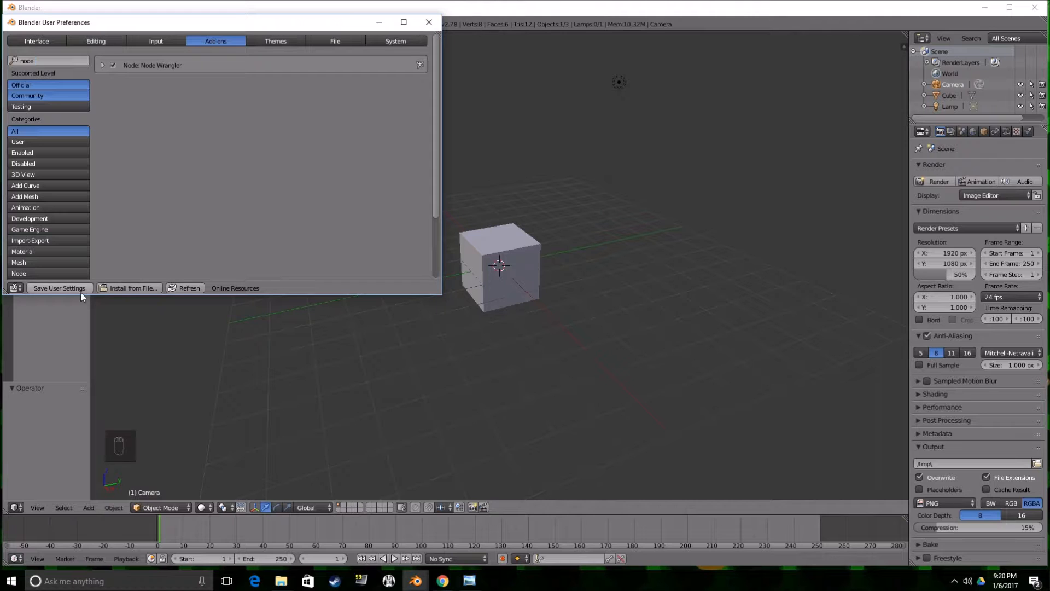
# Close the user preferences and delete the default cube.
pyautogui.click(428, 22)
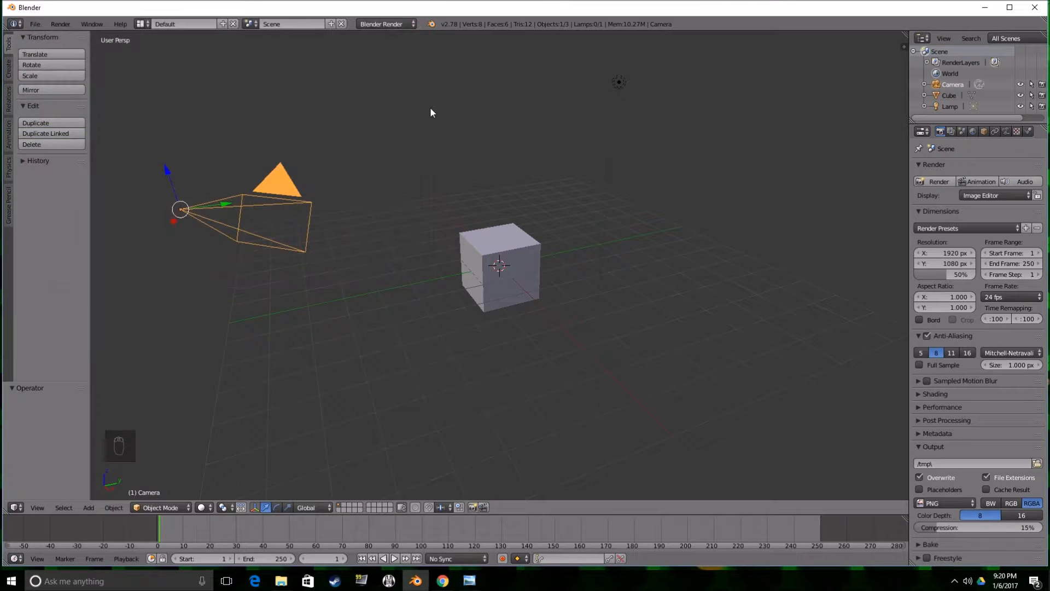
pyautogui.moveTo(507, 280); pyautogui.dragTo(488, 263, button='middle')
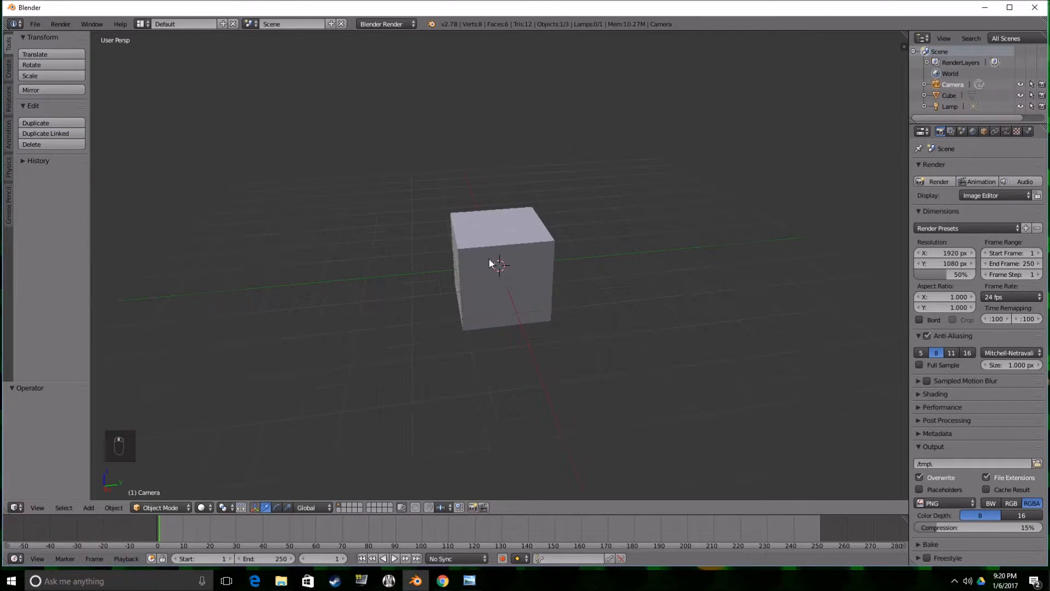
pyautogui.rightClick(481, 239)
pyautogui.moveTo(590, 231)
pyautogui.mouseDown(button='middle')
pyautogui.moveTo(615, 216)
pyautogui.moveTo(590, 216)
pyautogui.mouseUp(button='middle')
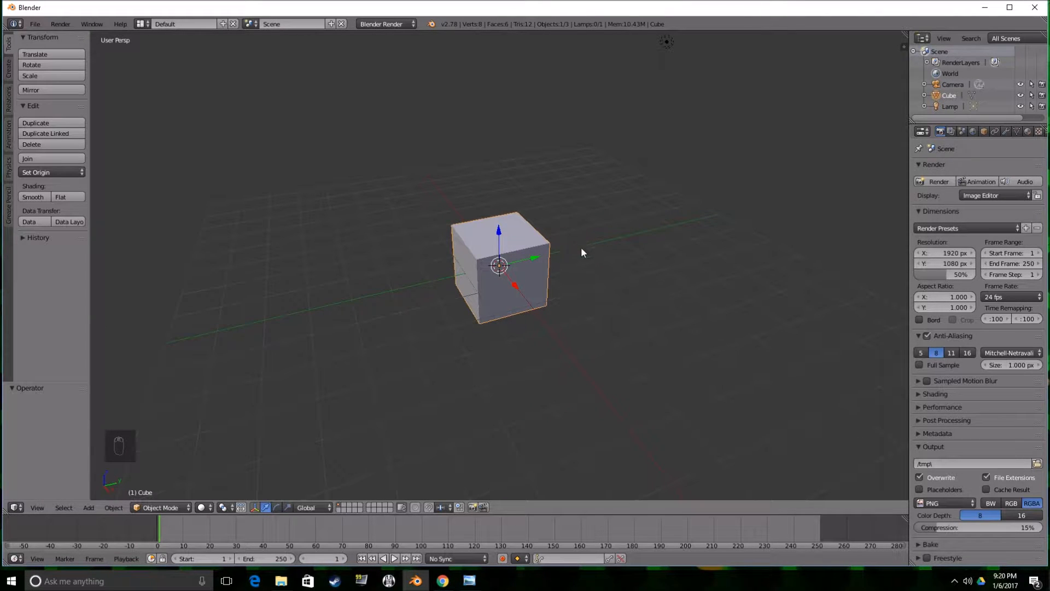
pyautogui.press('x')
pyautogui.click(567, 253)
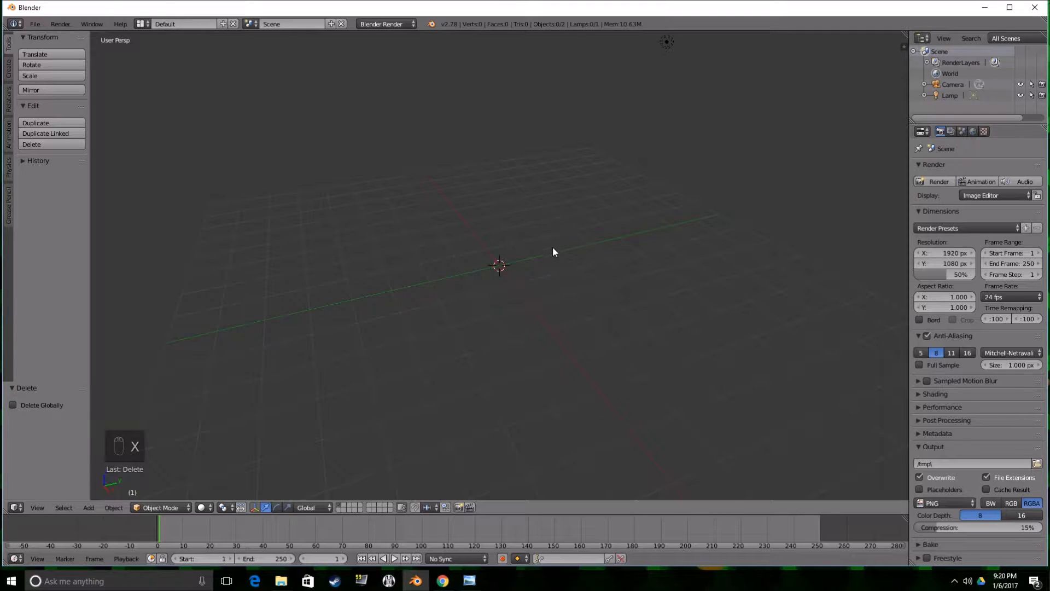
# Add a cone mesh at the origin and set it to 12 vertices.
pyautogui.hotkey('shift', 'a')
pyautogui.moveTo(554, 256)
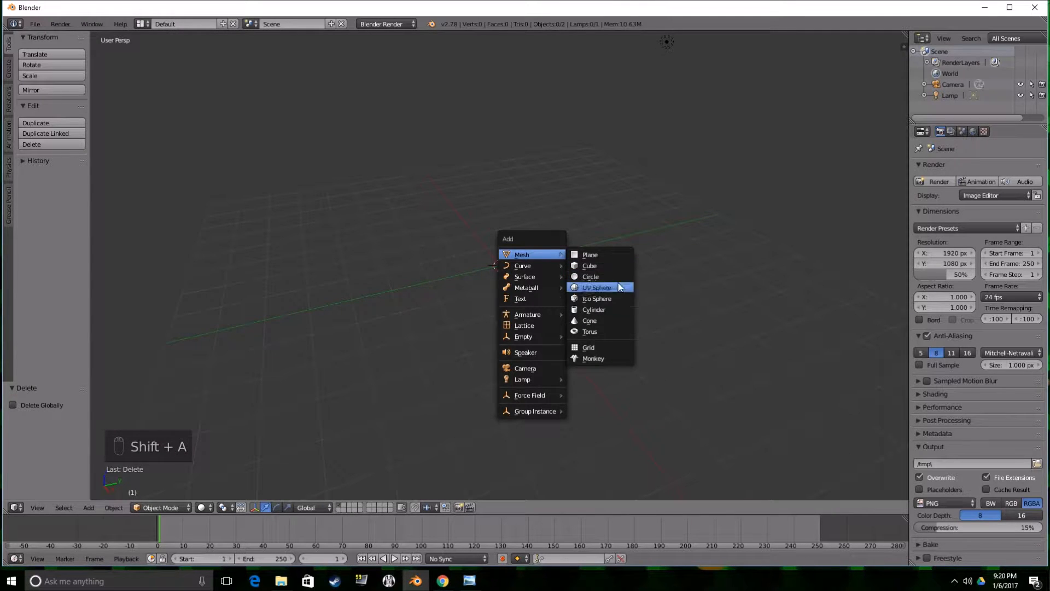
pyautogui.click(600, 323)
pyautogui.moveTo(600, 323); pyautogui.dragTo(519, 315, button='middle')
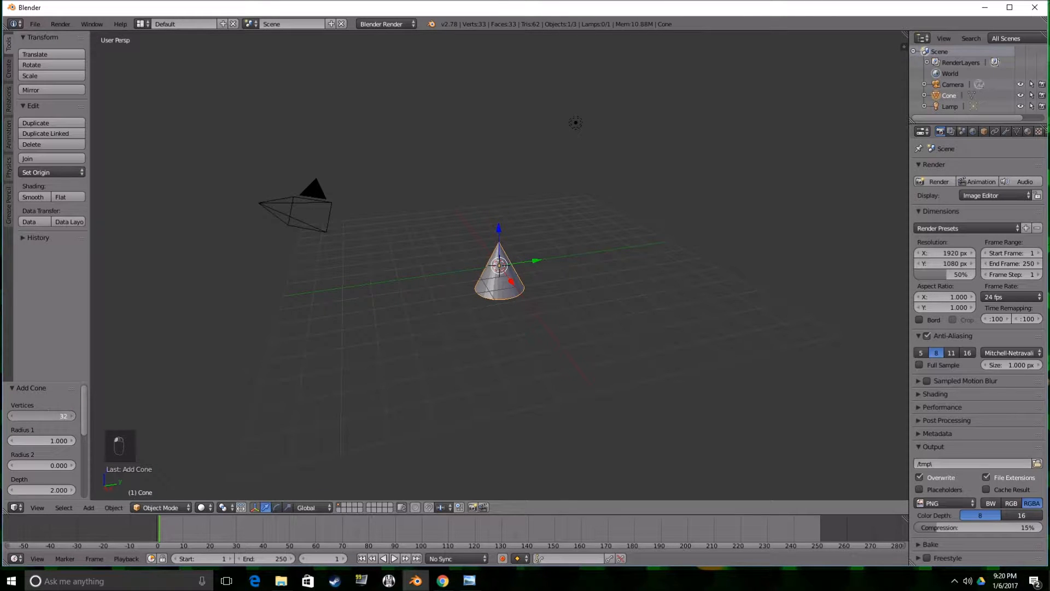
pyautogui.press('BackSpace')
pyautogui.press('Return')
# Raise the cone along the Z axis well above the origin and switch to the front orthographic view.
pyautogui.moveTo(421, 320); pyautogui.dragTo(495, 230, button='middle')
pyautogui.moveTo(497, 229); pyautogui.dragTo(492, 100)
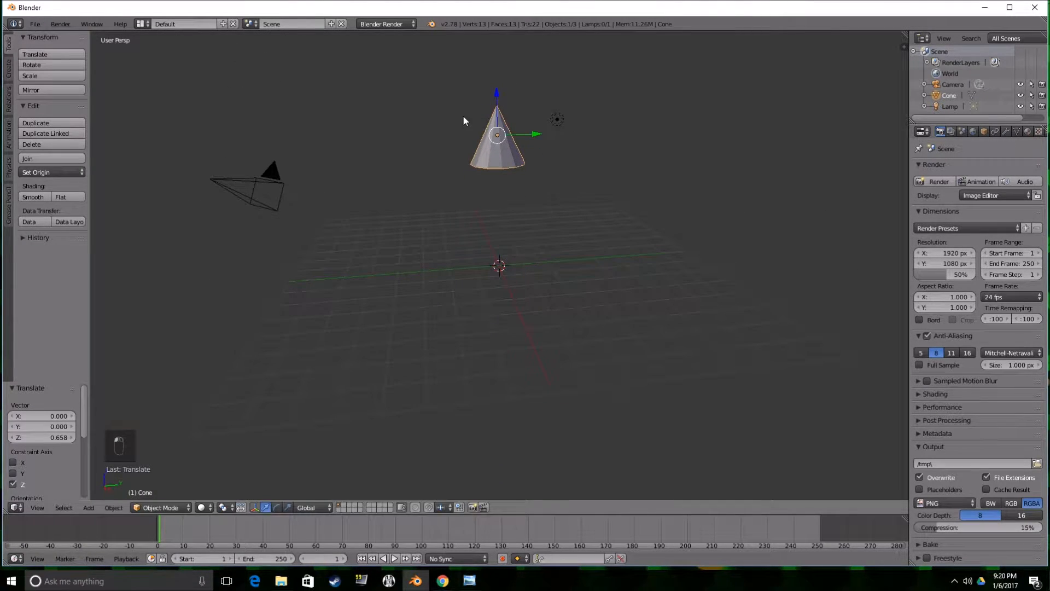
pyautogui.press('KP_1')
pyautogui.press('KP_5')
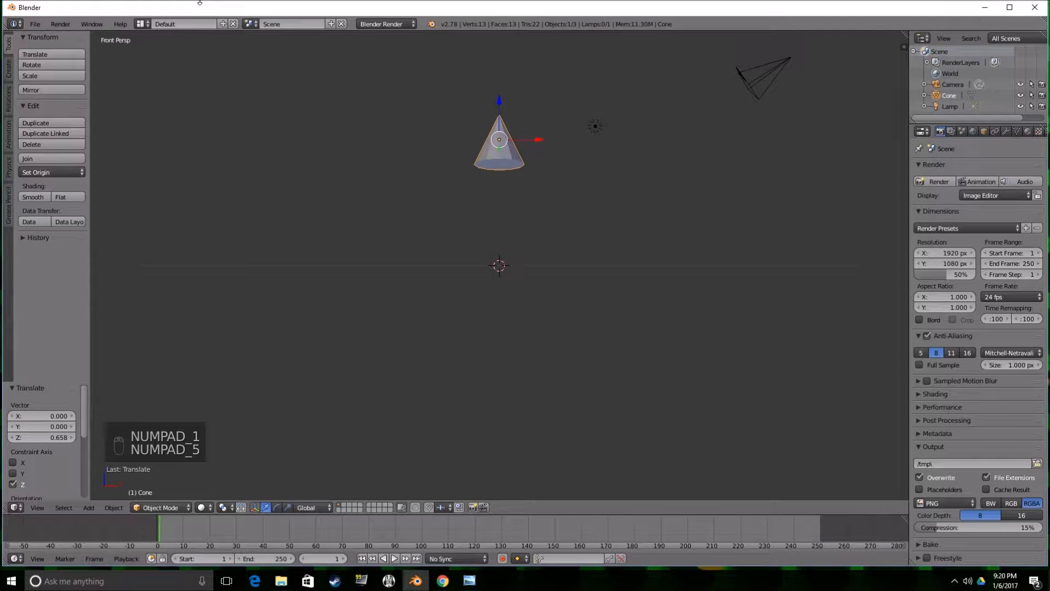
pyautogui.press('KP_5')
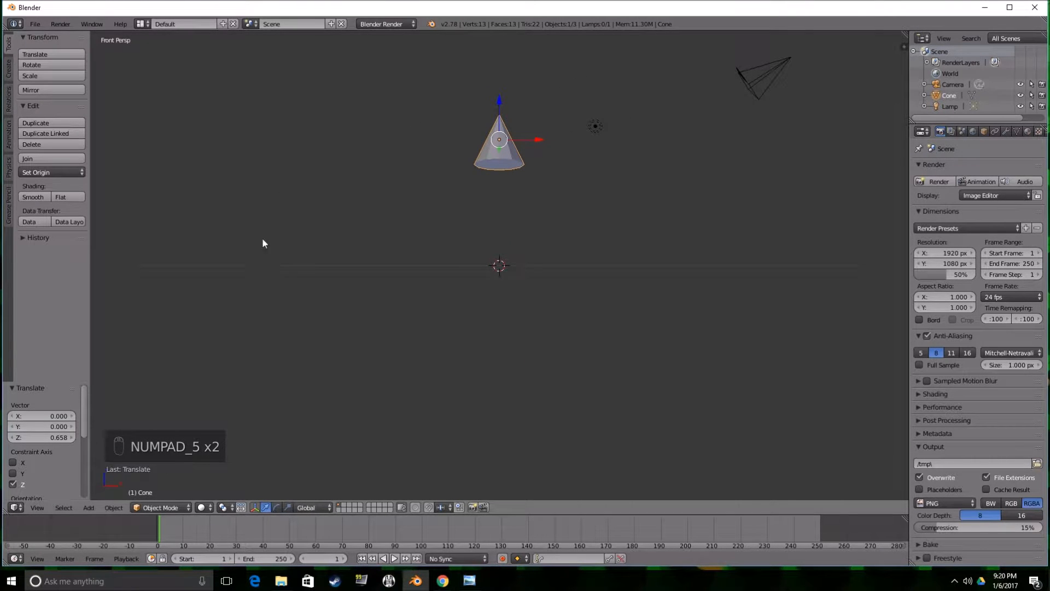
pyautogui.press('KP_5')
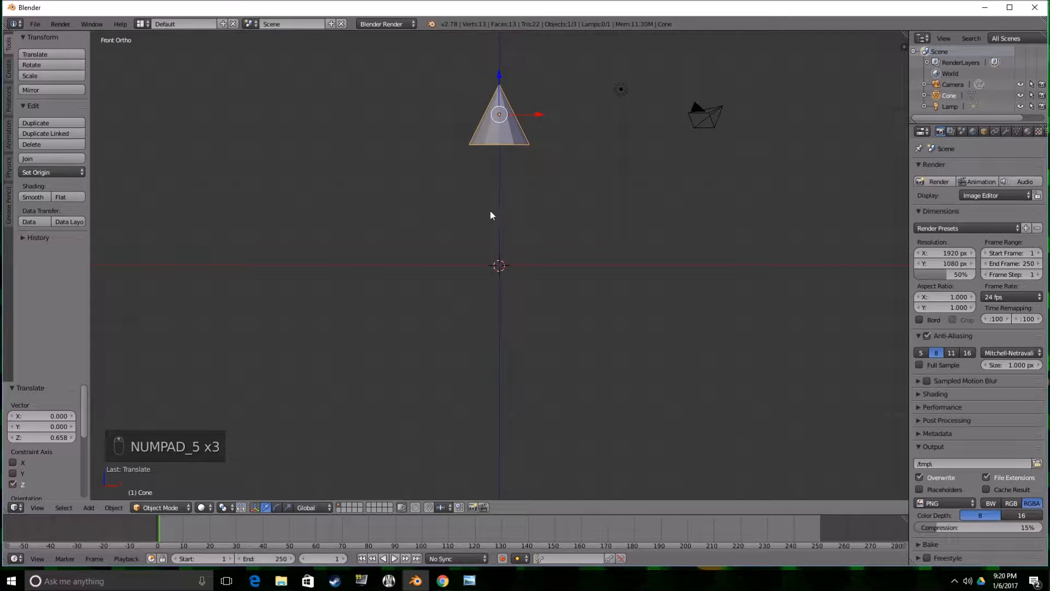
# Enter Edit Mode on the cone, switch to face selection and select its bottom face.
pyautogui.press('Tab')
pyautogui.scroll(-2, 513, 222)
pyautogui.scroll(1, 513, 218)
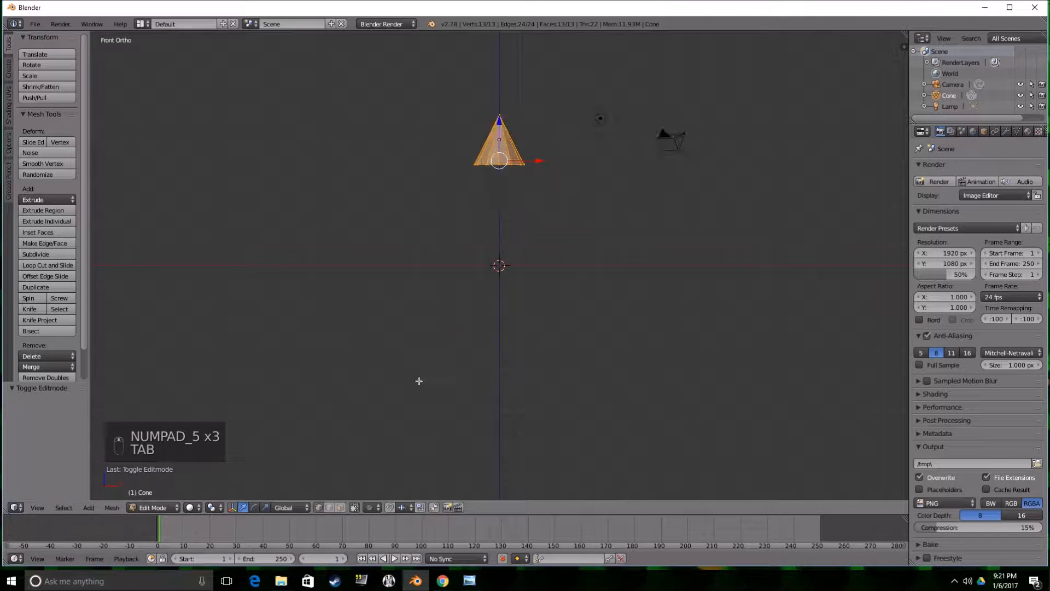
pyautogui.click(340, 507)
pyautogui.moveTo(383, 415); pyautogui.dragTo(478, 192, button='middle')
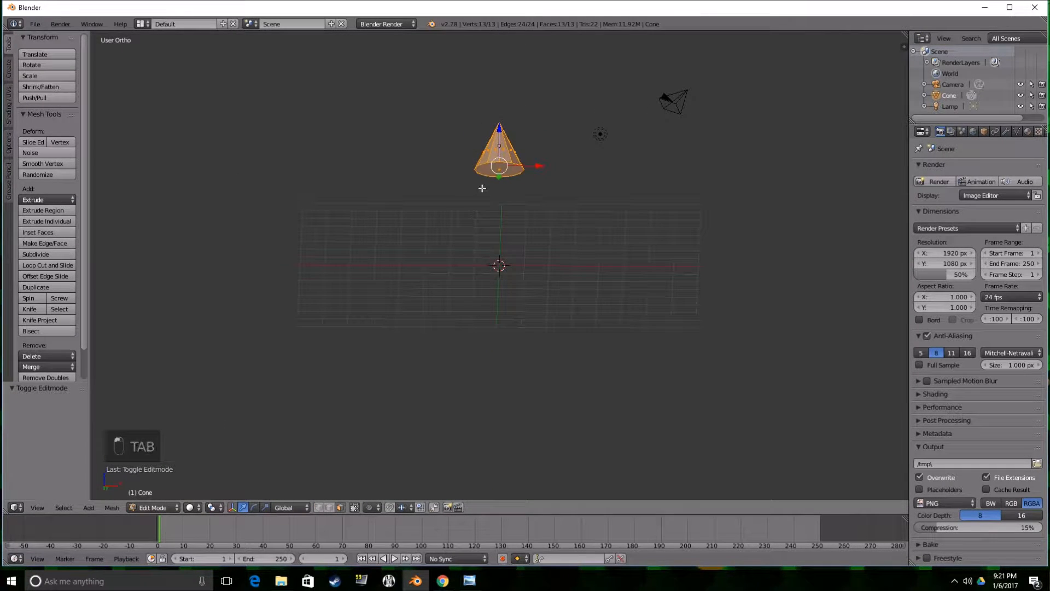
pyautogui.rightClick(497, 169)
pyautogui.press('KP_1')
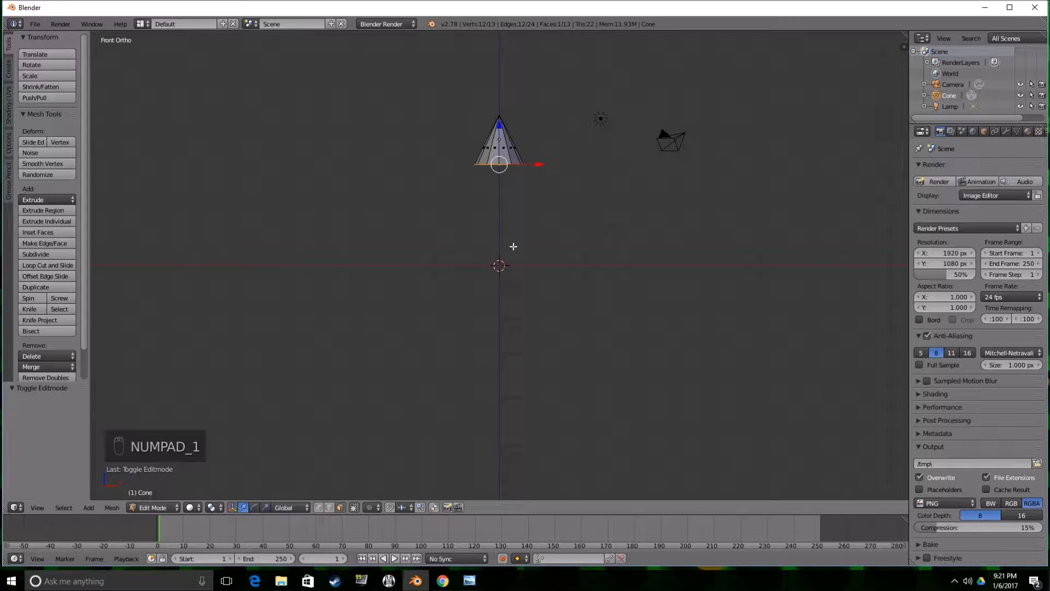
# Extrude the bottom face inward, scaled to about 0.83, and switch to wireframe display.
pyautogui.press('e')
pyautogui.press('s')
pyautogui.click(492, 239)
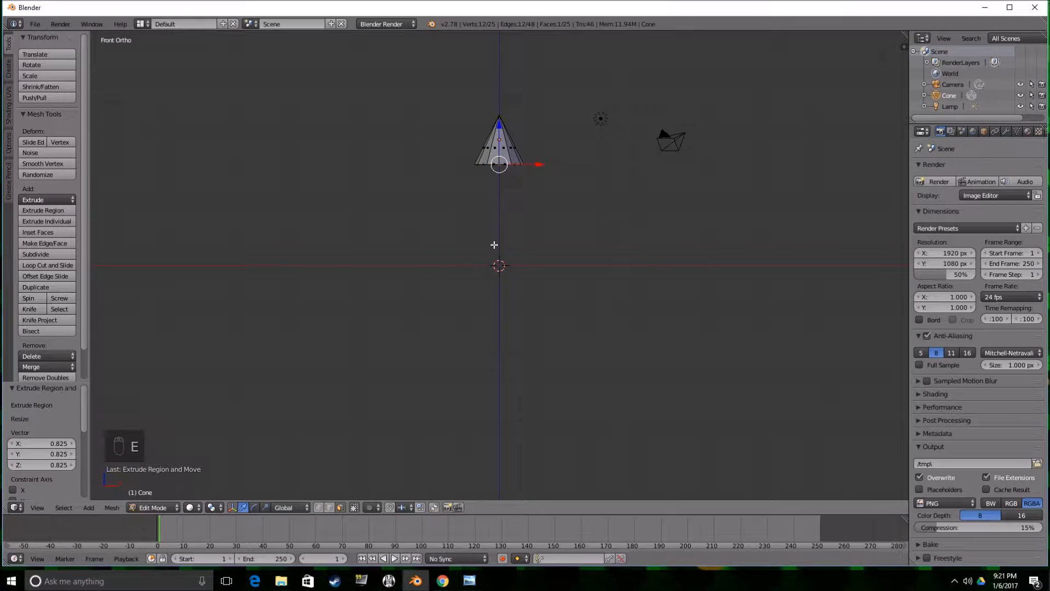
pyautogui.press('z')
# Raise the inner face slightly into the cone and scale it to about 0.9.
pyautogui.scroll(3, 497, 243)
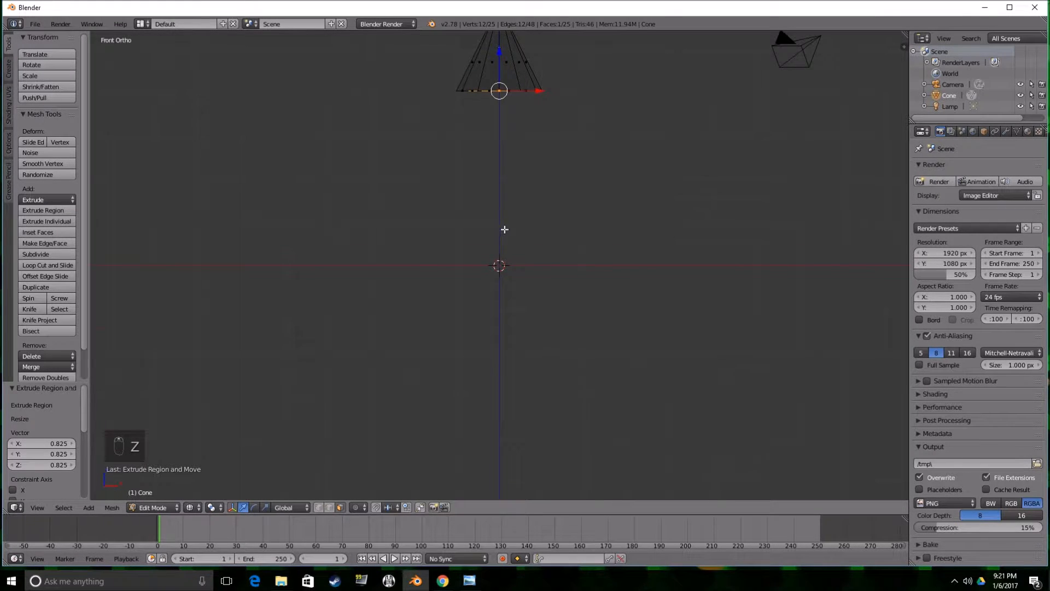
pyautogui.keyDown('shift'); pyautogui.moveTo(504, 229); pyautogui.dragTo(513, 288, button='middle'); pyautogui.keyUp('shift')
pyautogui.moveTo(506, 122); pyautogui.dragTo(506, 118)
pyautogui.press('s')
pyautogui.click(595, 205)
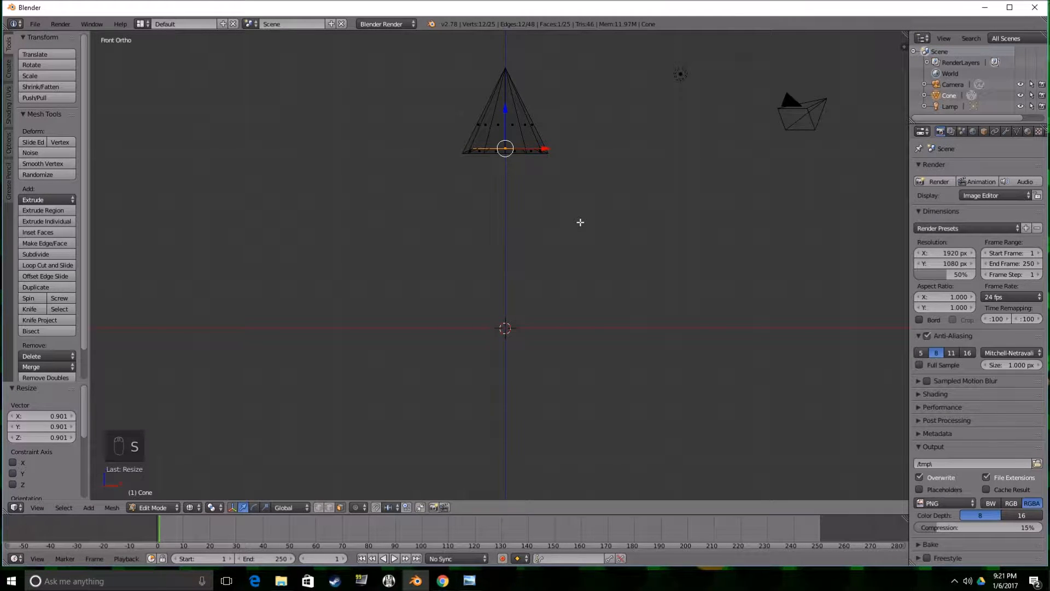
# Extrude the inner face downward by about 1.54 and scale it to about 2.04 to form the second tier.
pyautogui.press('e')
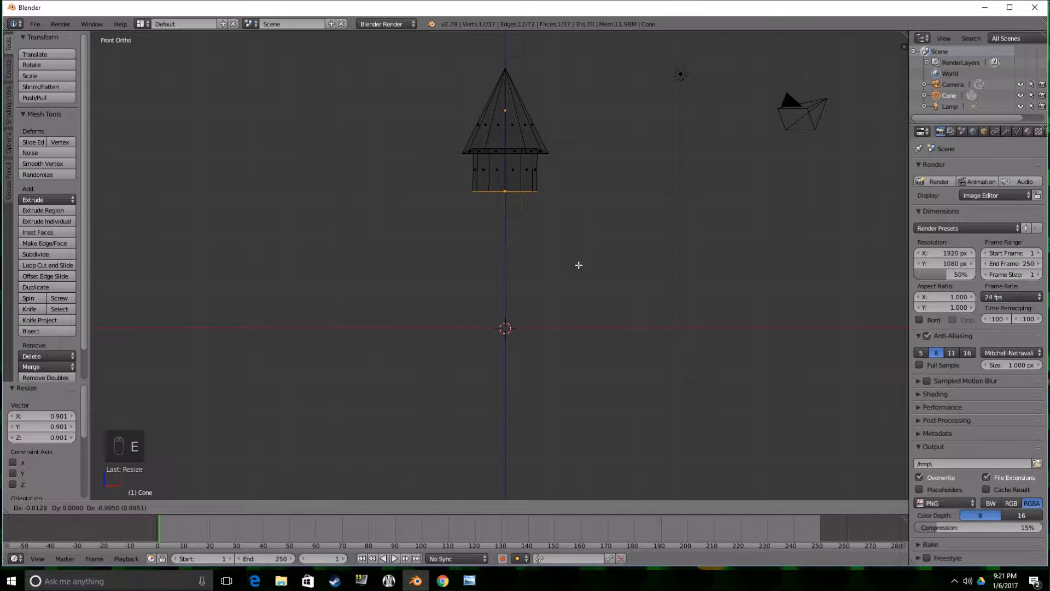
pyautogui.click(578, 289)
pyautogui.press('s')
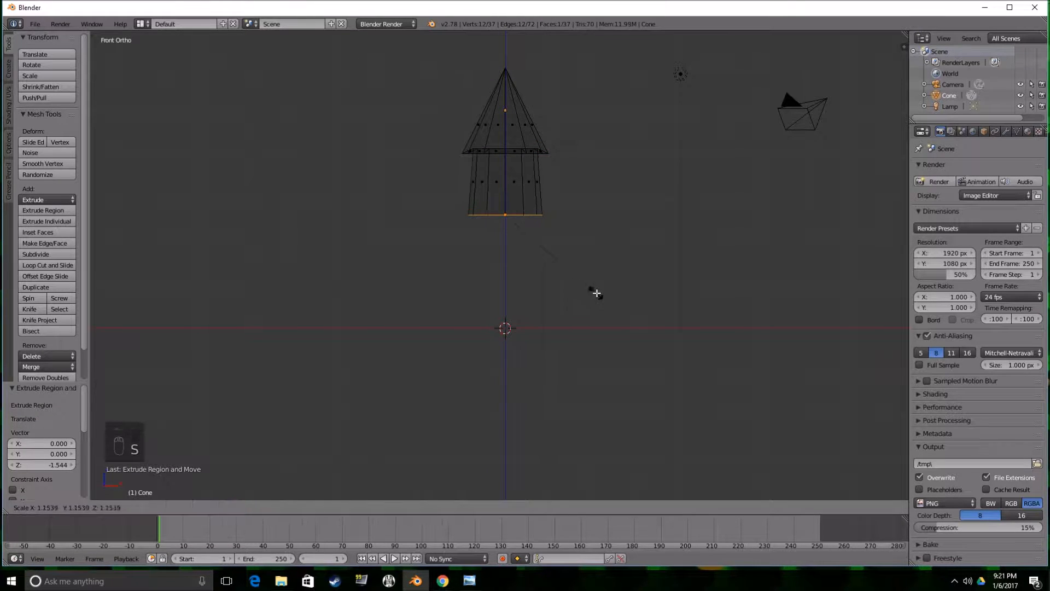
pyautogui.click(672, 335)
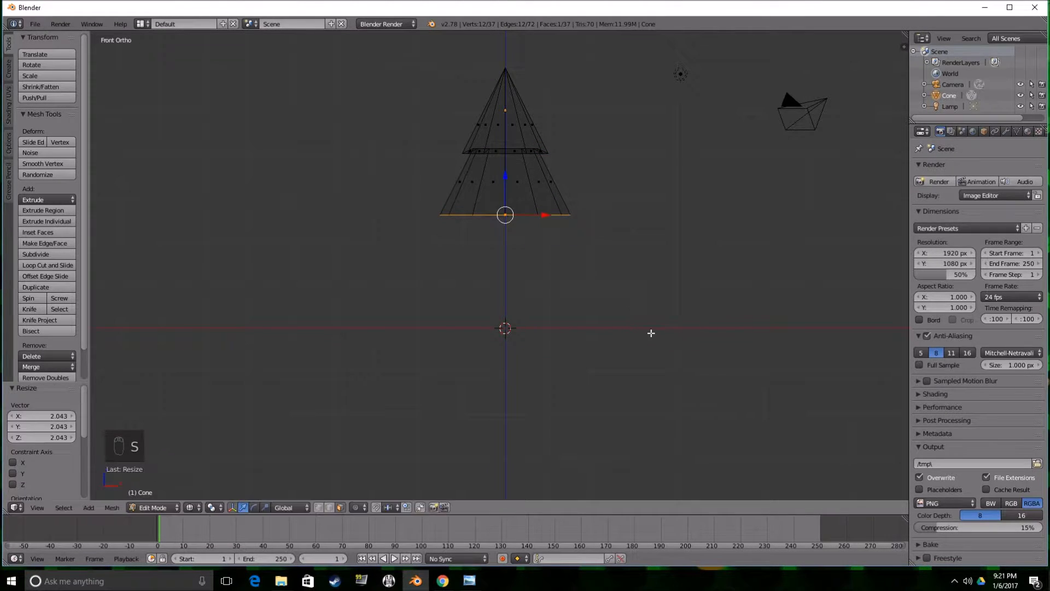
# Extrude the second tier's bottom face inward and raise it about 0.2 along Z.
pyautogui.press('e')
pyautogui.press('s')
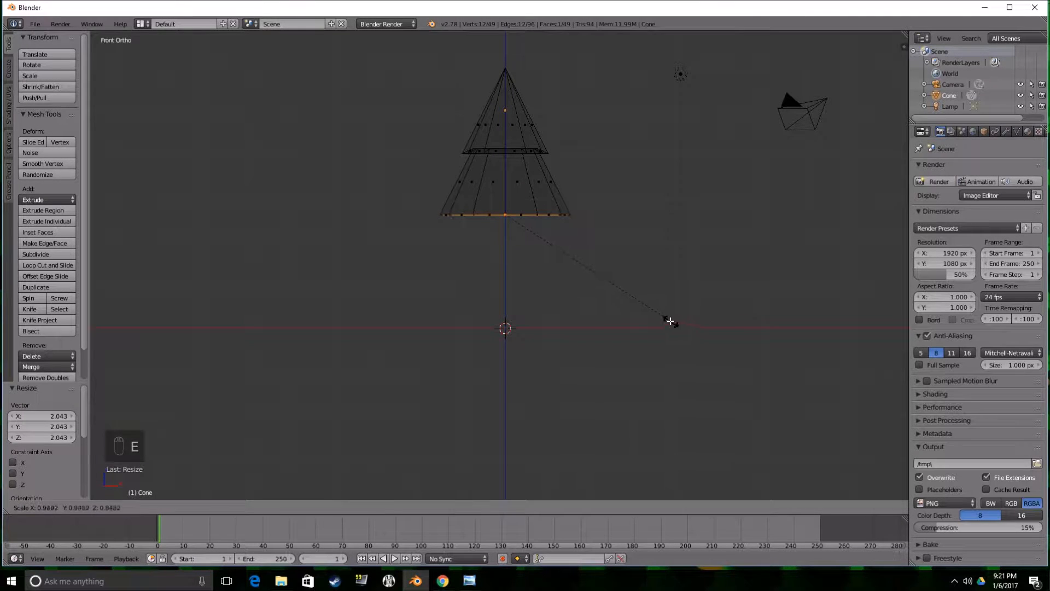
pyautogui.click(631, 309)
pyautogui.moveTo(506, 184); pyautogui.dragTo(507, 175)
# Extrude the inset face downward by about 1.52 and scale it to about 1.75 to form the third tier.
pyautogui.press('e')
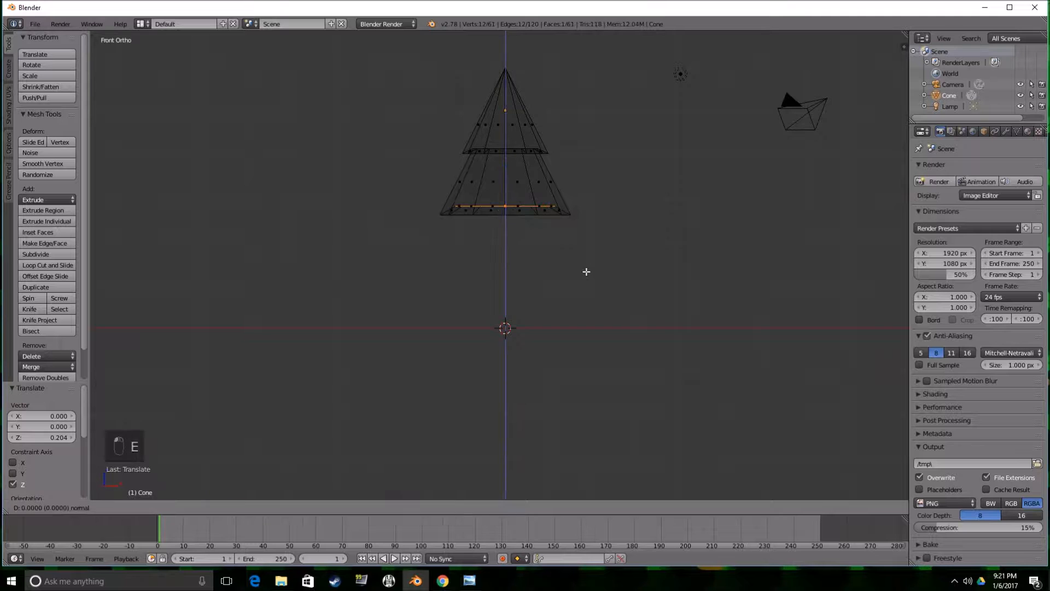
pyautogui.click(586, 329)
pyautogui.press('s')
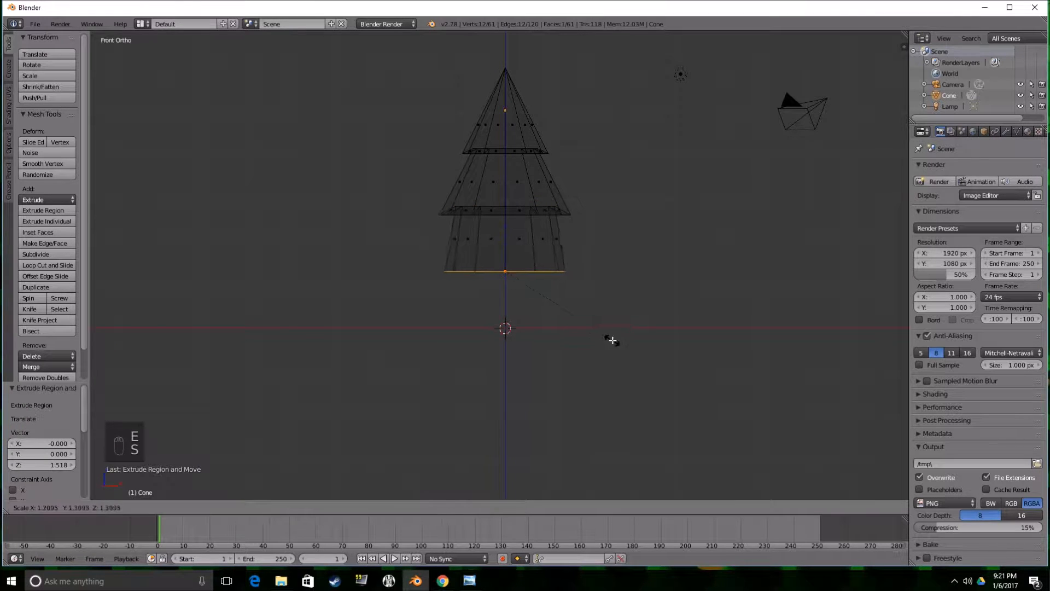
pyautogui.click(666, 359)
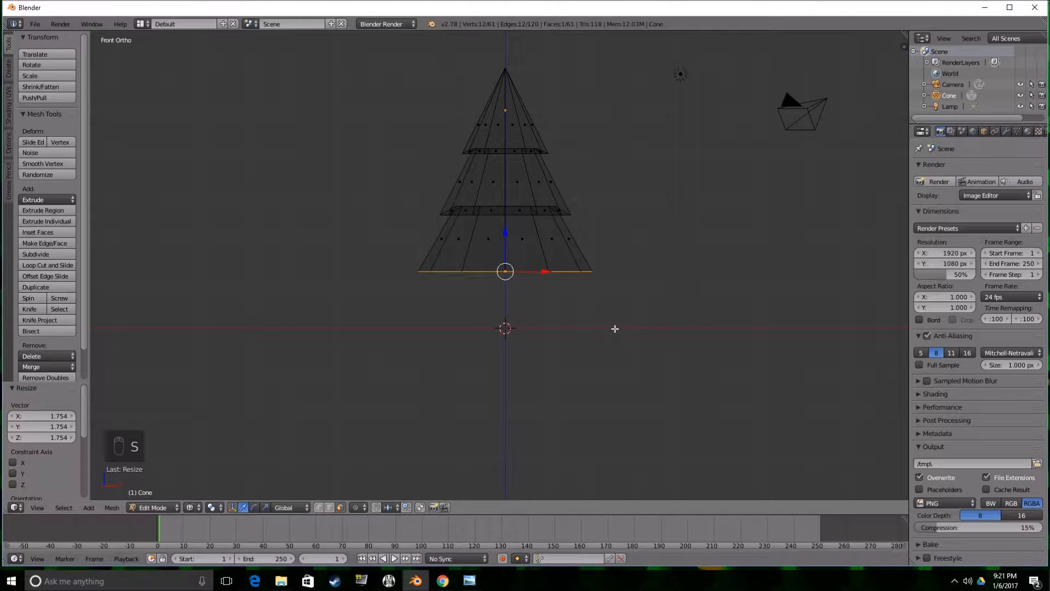
# Extrude the third tier's bottom face inward, scaled to about 0.75, and raise it about 0.09 along Z.
pyautogui.press('e')
pyautogui.press('s')
pyautogui.click(579, 329)
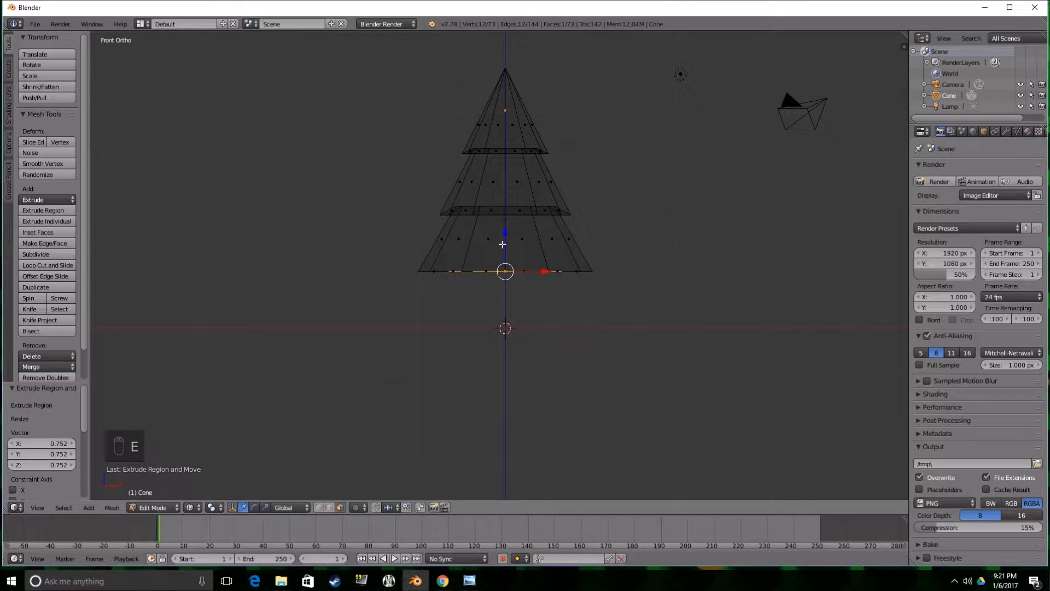
pyautogui.moveTo(504, 240); pyautogui.dragTo(505, 236)
# Extrude the inset face downward by about 1.23, scale it outward into a fourth tier and lower it about 0.18.
pyautogui.press('e')
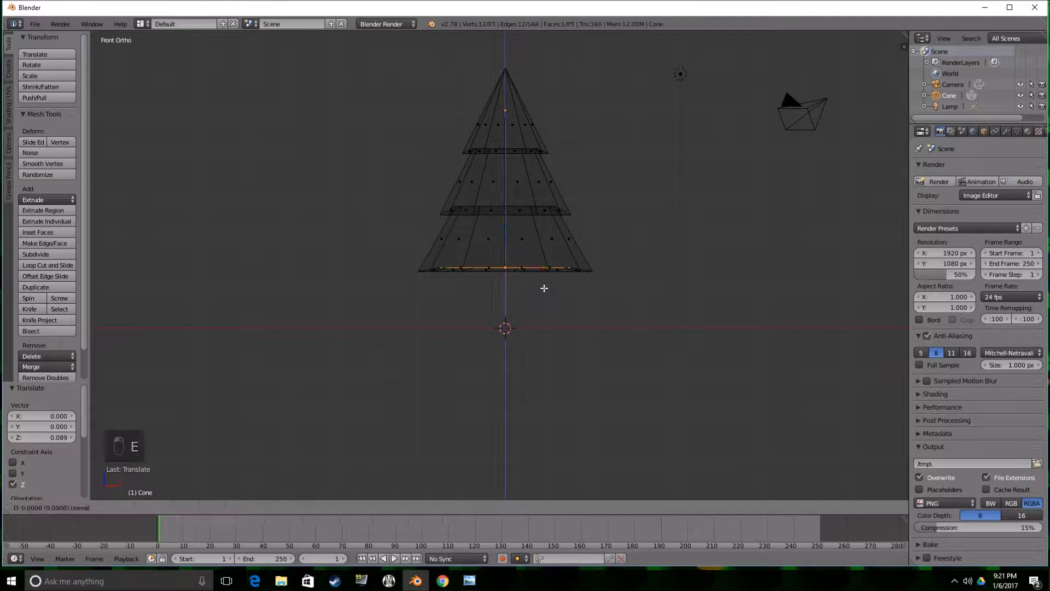
pyautogui.click(544, 333)
pyautogui.press('s')
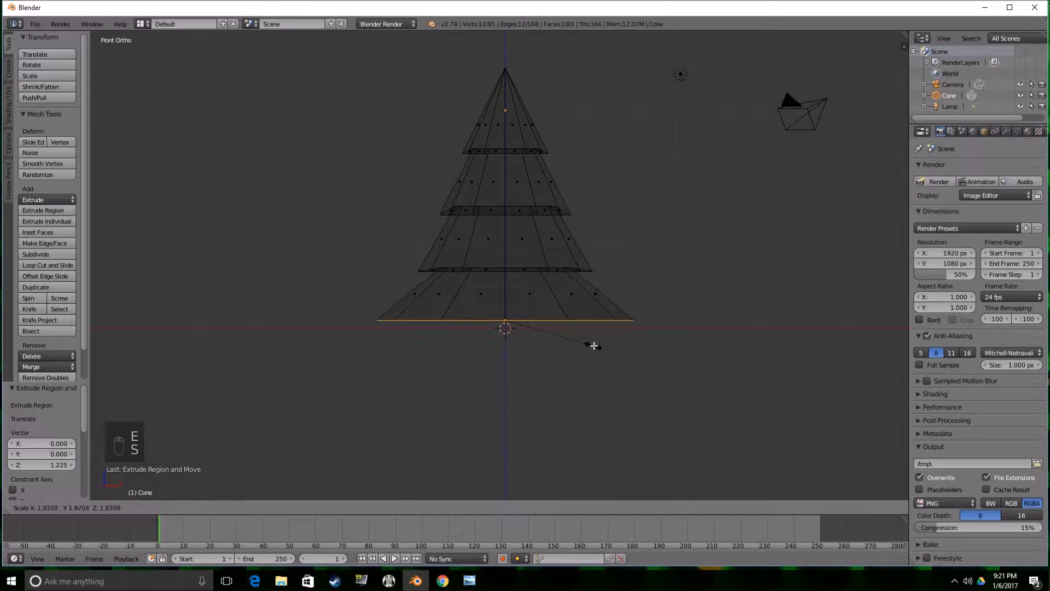
pyautogui.click(583, 344)
pyautogui.moveTo(508, 284); pyautogui.dragTo(581, 301)
# Extrude the fourth tier's bottom face inward twice, scaling the second extrusion to about 0.55, down to trunk width.
pyautogui.press('e')
pyautogui.press('s')
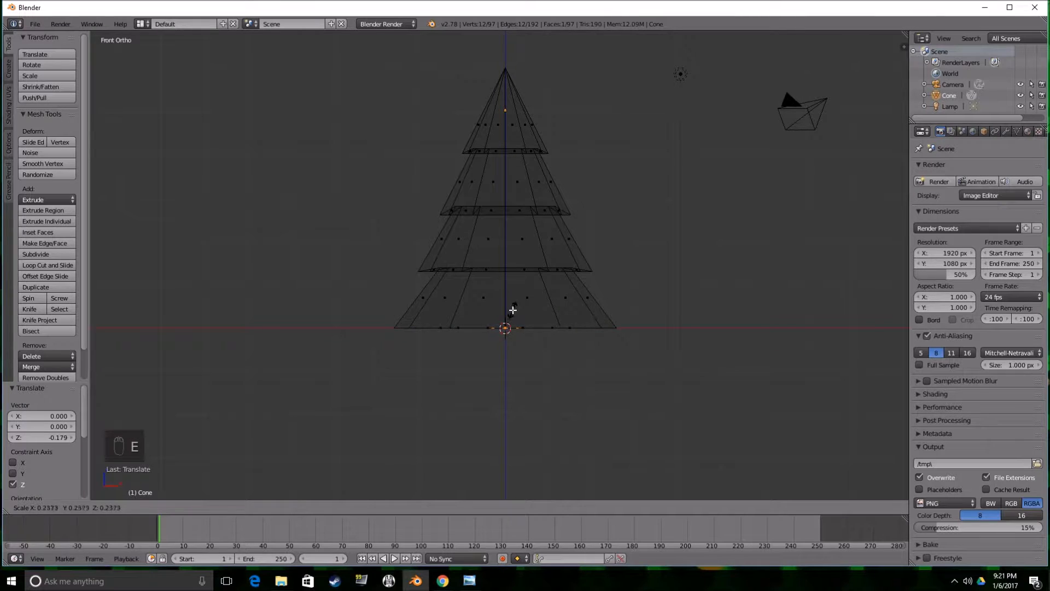
pyautogui.click(513, 310)
pyautogui.scroll(2, 533, 307)
pyautogui.moveTo(532, 307); pyautogui.dragTo(538, 353, button='middle')
pyautogui.press('e')
pyautogui.press('s')
pyautogui.click(520, 330)
# Extrude the small central face downward by about 1.41 to form the trunk.
pyautogui.scroll(-4, 523, 331)
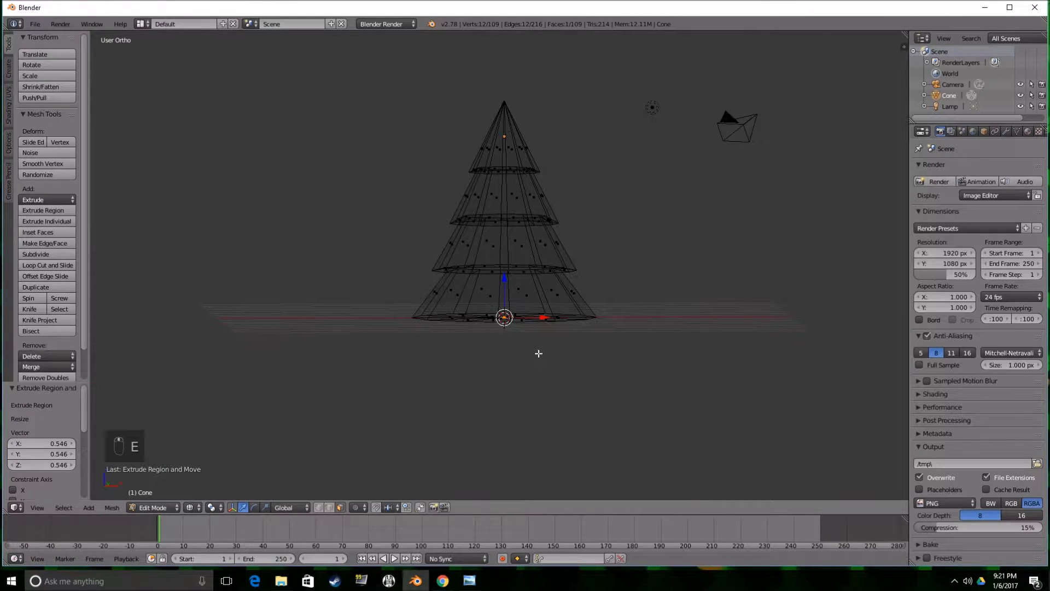
pyautogui.press('e')
pyautogui.click(543, 402)
pyautogui.scroll(-1, 536, 361)
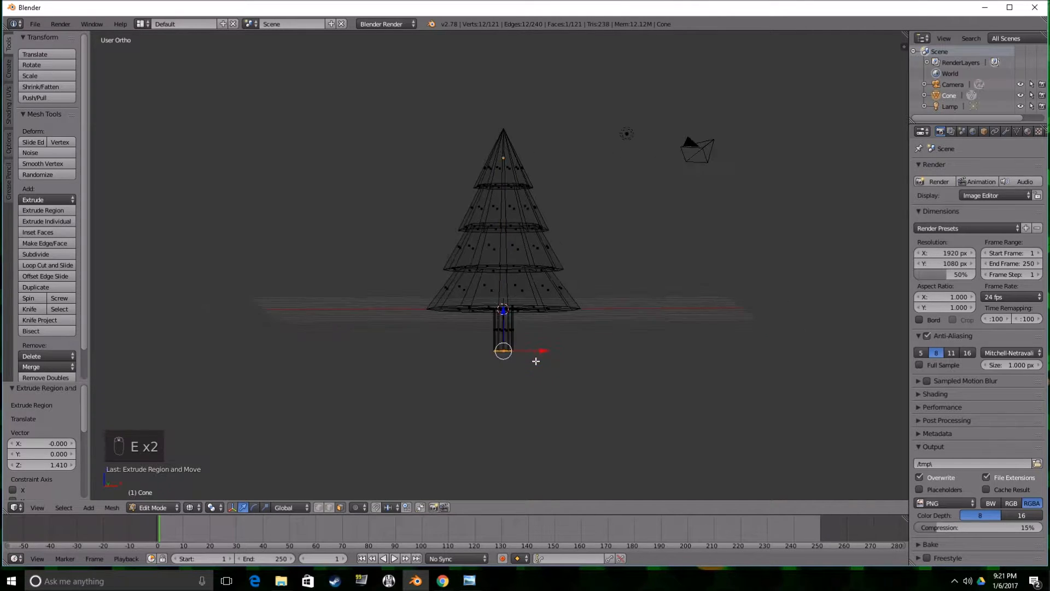
pyautogui.scroll(-2, 536, 361)
# Return to Object Mode and show the tree in solid display.
pyautogui.press('Tab')
pyautogui.press('x')
pyautogui.press('x')
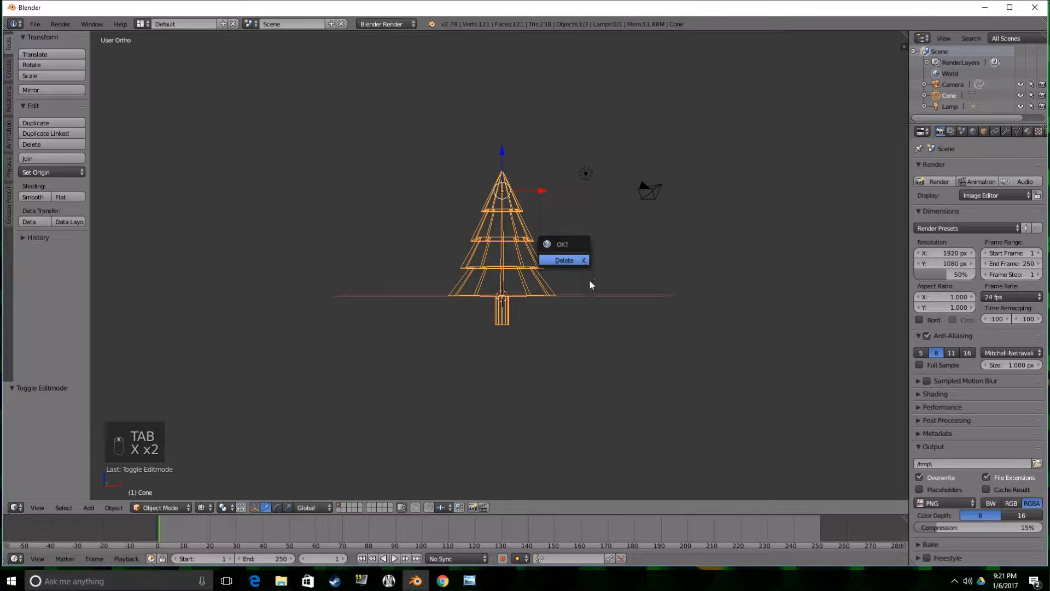
pyautogui.press('z')
pyautogui.scroll(3, 621, 332)
pyautogui.moveTo(621, 332)
pyautogui.mouseDown(button='middle')
pyautogui.moveTo(665, 289)
pyautogui.moveTo(555, 324)
pyautogui.mouseUp(button='middle')
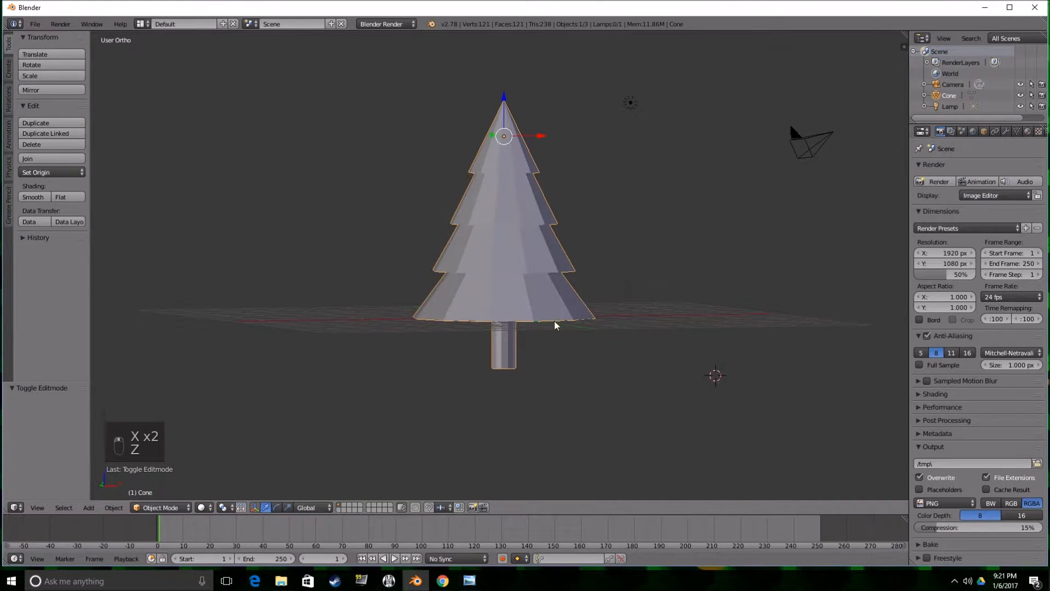
# Apply smooth shading to the tree.
pyautogui.click(33, 197)
pyautogui.moveTo(279, 154); pyautogui.dragTo(258, 157, button='middle')
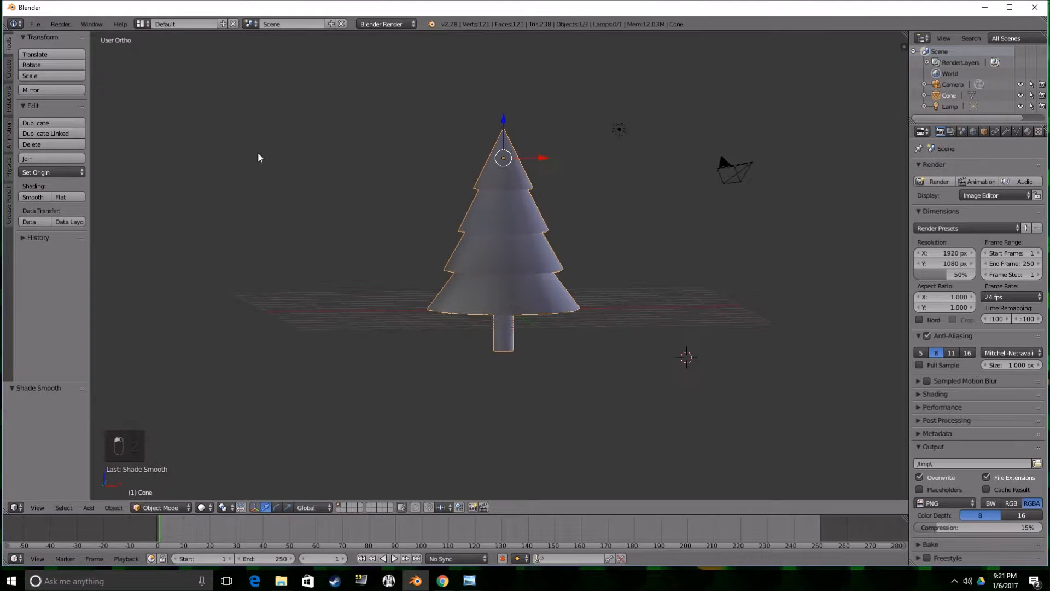
pyautogui.scroll(2, 382, 130)
pyautogui.moveTo(381, 129); pyautogui.dragTo(452, 192, button='middle')
# Enter Edit Mode and move the tree's tip vertex by about -0.34 in X, -0.03 in Y and 0.06 in Z.
pyautogui.press('Tab')
pyautogui.press('Tab')
pyautogui.press('Tab')
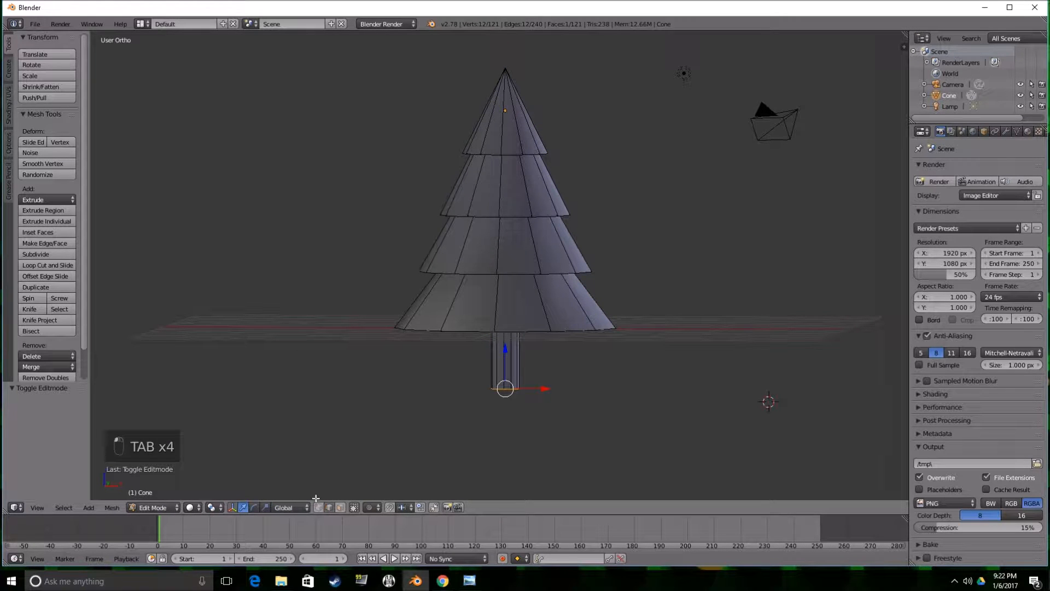
pyautogui.rightClick(499, 67)
pyautogui.press('g')
pyautogui.click(479, 64)
# Select every other vertex around the top tier's lower rim and scale the six vertices outward.
pyautogui.moveTo(530, 223); pyautogui.dragTo(442, 198, button='middle')
pyautogui.keyDown('shift'); pyautogui.rightClick(506, 192); pyautogui.keyUp('shift')
pyautogui.keyDown('shift'); pyautogui.rightClick(513, 184); pyautogui.keyUp('shift')
pyautogui.moveTo(512, 183); pyautogui.dragTo(439, 210, button='middle')
pyautogui.keyDown('shift'); pyautogui.rightClick(517, 191); pyautogui.keyUp('shift')
pyautogui.moveTo(517, 195); pyautogui.dragTo(471, 202, button='middle')
pyautogui.keyDown('shift'); pyautogui.rightClick(507, 184); pyautogui.keyUp('shift')
pyautogui.keyDown('shift'); pyautogui.rightClick(513, 194); pyautogui.keyUp('shift')
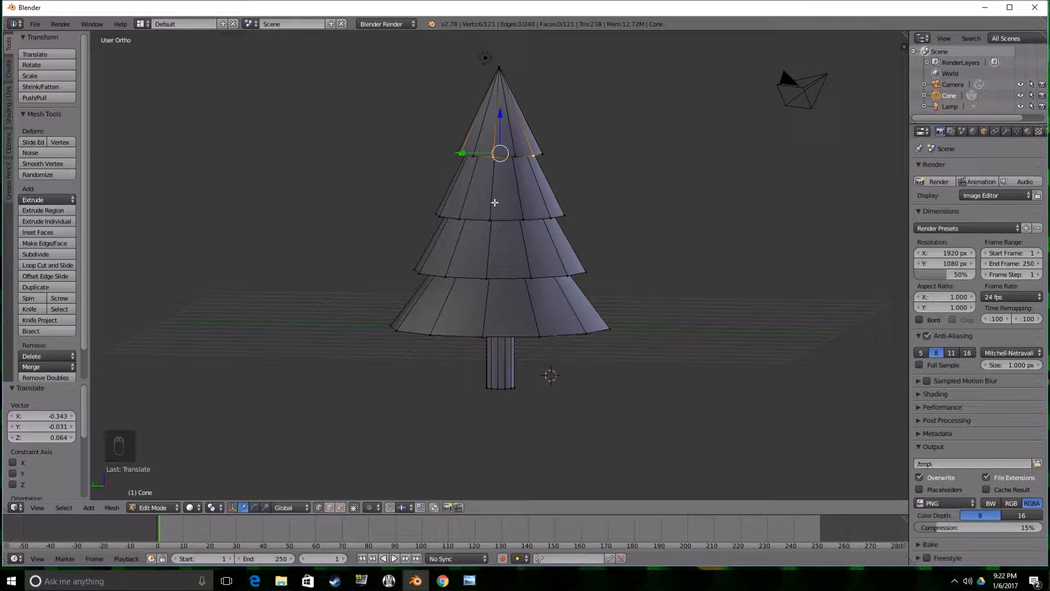
pyautogui.press('s')
pyautogui.click(532, 191)
# Lower the selected top-tier rim vertices along Z and scale them to about 0.85.
pyautogui.moveTo(498, 123); pyautogui.dragTo(529, 153)
pyautogui.moveTo(530, 153); pyautogui.dragTo(600, 194, button='middle')
pyautogui.moveTo(506, 139); pyautogui.dragTo(506, 146)
pyautogui.moveTo(507, 146); pyautogui.dragTo(629, 165, button='middle')
pyautogui.press('s')
pyautogui.click(609, 195)
# Select every other vertex around the second tier's lower rim and scale the six vertices to about 1.22.
pyautogui.moveTo(610, 195); pyautogui.dragTo(486, 243, button='middle')
pyautogui.rightClick(512, 221)
pyautogui.keyDown('shift'); pyautogui.rightClick(543, 234); pyautogui.keyUp('shift')
pyautogui.moveTo(550, 234); pyautogui.dragTo(545, 211, button='middle')
pyautogui.keyDown('shift'); pyautogui.rightClick(544, 233); pyautogui.keyUp('shift')
pyautogui.keyDown('shift'); pyautogui.rightClick(541, 245); pyautogui.keyUp('shift')
pyautogui.keyDown('shift'); pyautogui.rightClick(546, 251); pyautogui.keyUp('shift')
pyautogui.keyDown('shift'); pyautogui.rightClick(538, 247); pyautogui.keyUp('shift')
pyautogui.press('s')
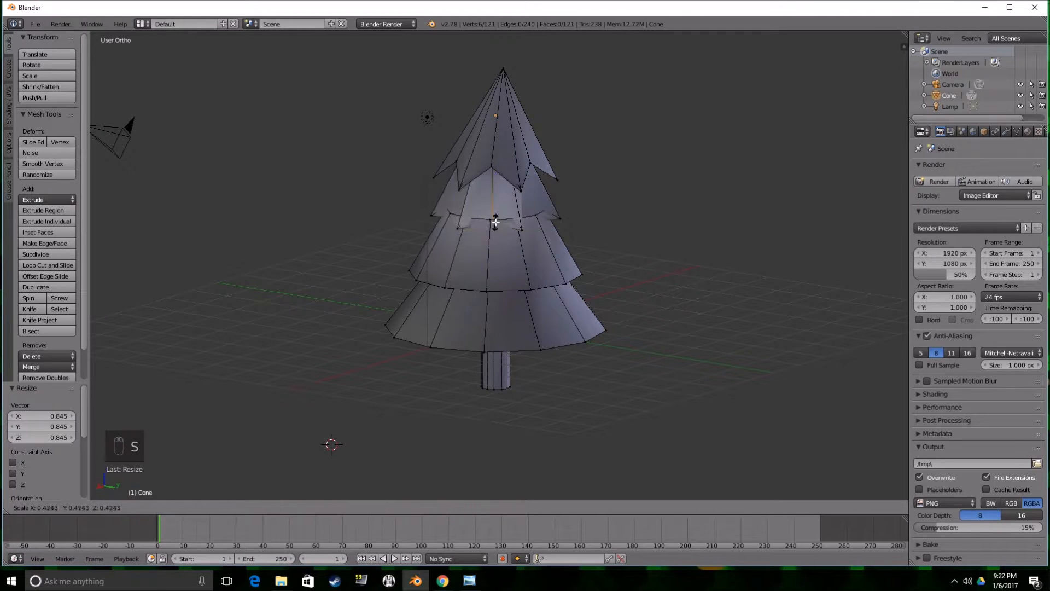
pyautogui.click(483, 224)
# Lower the selected second-tier rim vertices along Z and scale them to about 1.14.
pyautogui.press('g')
pyautogui.press('z')
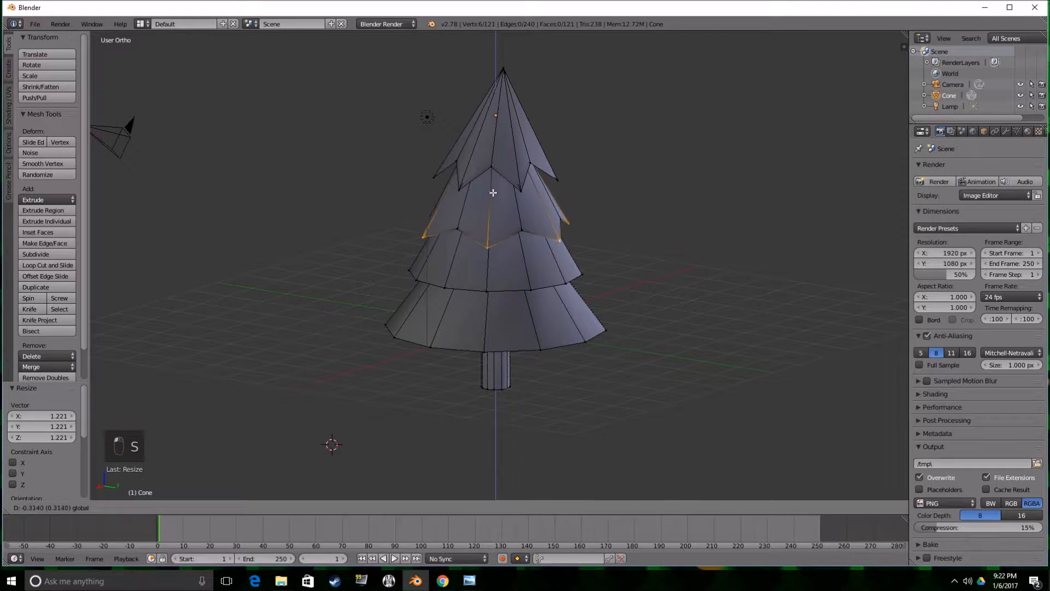
pyautogui.click(497, 199)
pyautogui.moveTo(497, 199); pyautogui.dragTo(547, 234, button='middle')
pyautogui.press('s')
pyautogui.click(553, 183)
# Select every other vertex around the third tier's lower rim and scale the six vertices to about 1.23.
pyautogui.rightClick(457, 283)
pyautogui.moveTo(457, 284); pyautogui.dragTo(438, 284, button='middle')
pyautogui.keyDown('shift'); pyautogui.rightClick(521, 287); pyautogui.keyUp('shift')
pyautogui.moveTo(537, 284); pyautogui.dragTo(474, 292, button='middle')
pyautogui.keyDown('shift'); pyautogui.rightClick(539, 281); pyautogui.keyUp('shift')
pyautogui.moveTo(539, 281); pyautogui.dragTo(476, 293, button='middle')
pyautogui.keyDown('shift'); pyautogui.rightClick(546, 286); pyautogui.keyUp('shift')
pyautogui.keyDown('shift'); pyautogui.rightClick(547, 288); pyautogui.keyUp('shift')
pyautogui.keyDown('shift'); pyautogui.rightClick(566, 287); pyautogui.keyUp('shift')
pyautogui.moveTo(565, 279); pyautogui.dragTo(570, 269, button='middle')
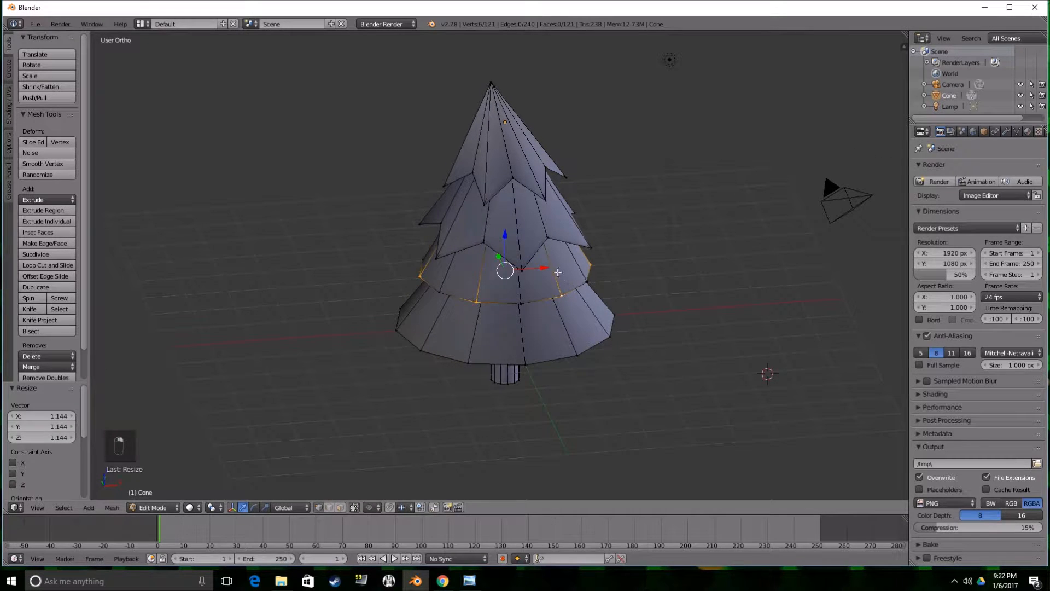
pyautogui.press('s')
pyautogui.click(527, 279)
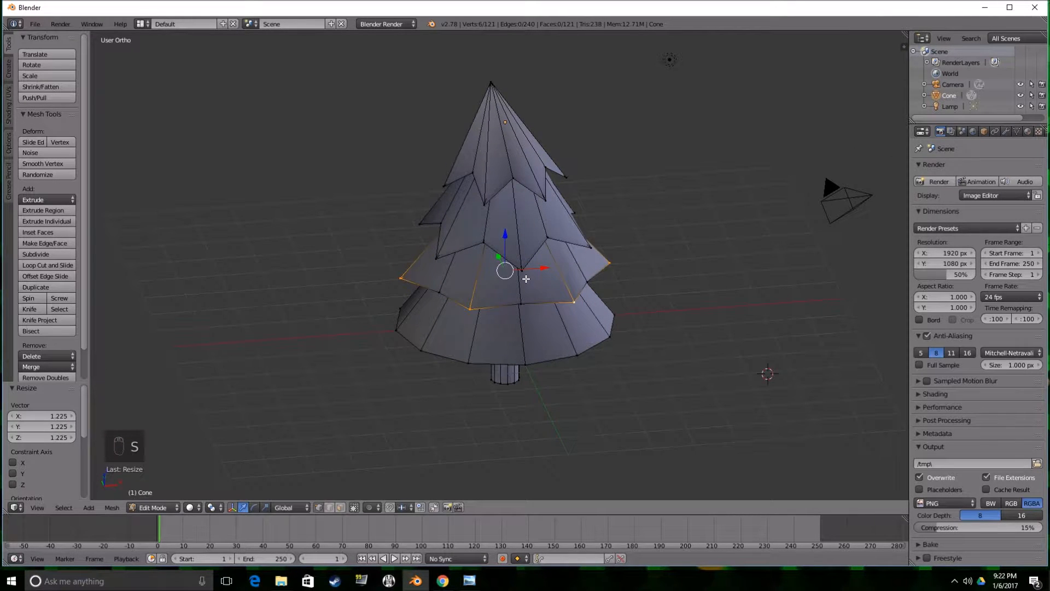
# Lower the selected third-tier rim vertices and scale them to about 0.996.
pyautogui.press('g')
pyautogui.click(524, 286)
pyautogui.moveTo(524, 285); pyautogui.dragTo(506, 360, button='middle')
pyautogui.press('s')
pyautogui.click(528, 253)
# Select every other vertex around the bottom tier's rim and scale the six vertices to about 1.23.
pyautogui.rightClick(532, 335)
pyautogui.keyDown('shift'); pyautogui.rightClick(572, 343); pyautogui.keyUp('shift')
pyautogui.moveTo(582, 351); pyautogui.dragTo(517, 363, button='middle')
pyautogui.keyDown('shift'); pyautogui.rightClick(573, 348); pyautogui.keyUp('shift')
pyautogui.keyDown('shift'); pyautogui.rightClick(581, 347); pyautogui.keyUp('shift')
pyautogui.moveTo(582, 347); pyautogui.dragTo(506, 358, button='middle')
pyautogui.keyDown('shift'); pyautogui.rightClick(547, 349); pyautogui.keyUp('shift')
pyautogui.keyDown('shift'); pyautogui.rightClick(557, 348); pyautogui.keyUp('shift')
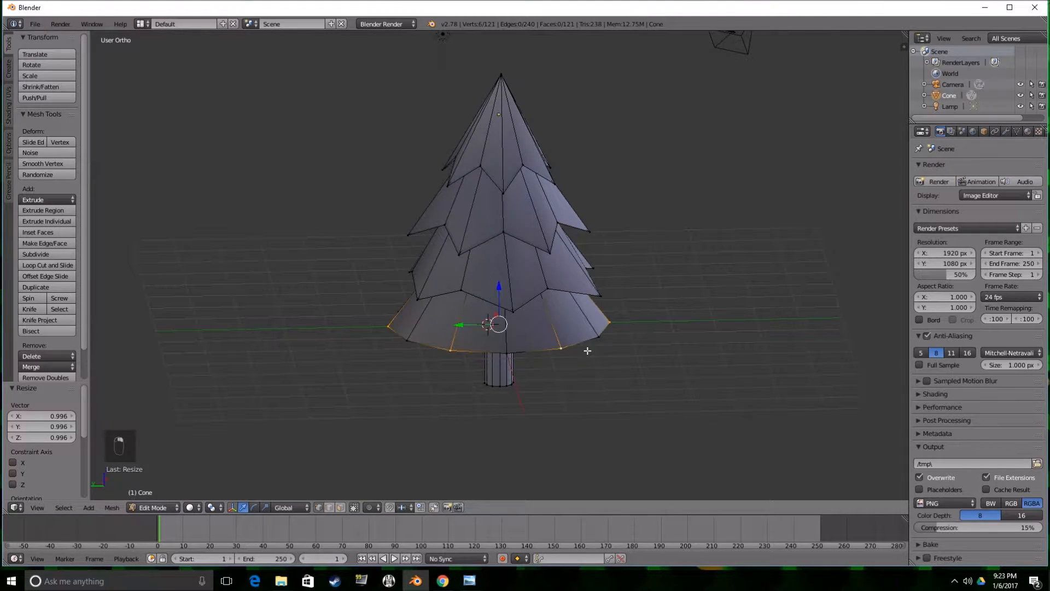
pyautogui.press('s')
pyautogui.click(528, 325)
# Lower the selected bottom-tier rim vertices, then check the tree in Object Mode and return to Edit Mode.
pyautogui.press('g')
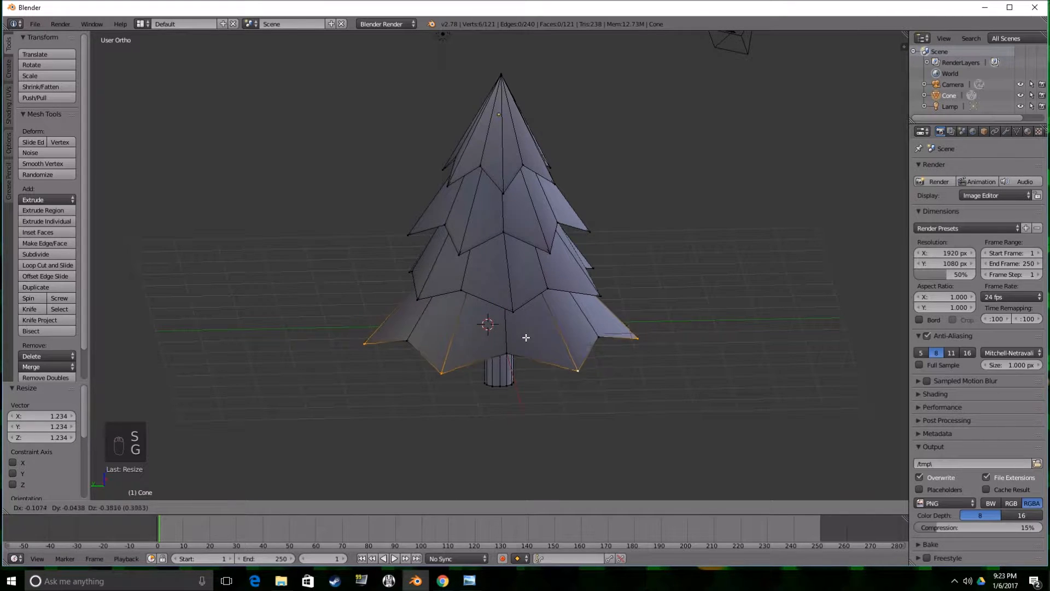
pyautogui.click(525, 342)
pyautogui.moveTo(525, 342); pyautogui.dragTo(518, 185, button='middle')
pyautogui.press('Tab')
pyautogui.scroll(-3, 570, 285)
pyautogui.scroll(2, 612, 315)
pyautogui.press('Tab')
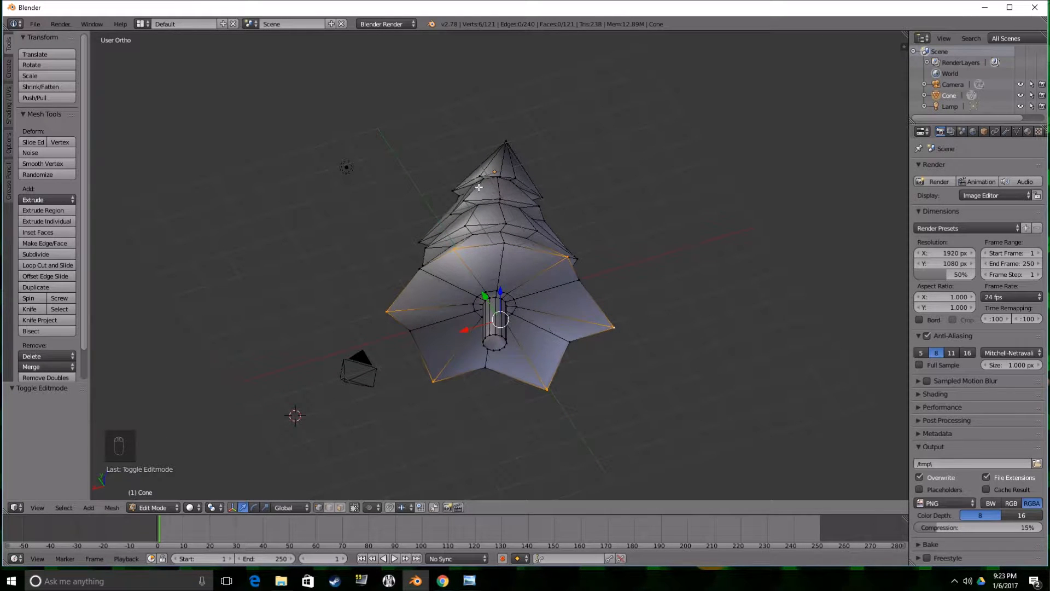
# Select the inner edge loops where the tiers meet plus the loop at the trunk's top, and mark them as seams.
pyautogui.keyDown('alt'); pyautogui.rightClick(503, 195); pyautogui.keyUp('alt')
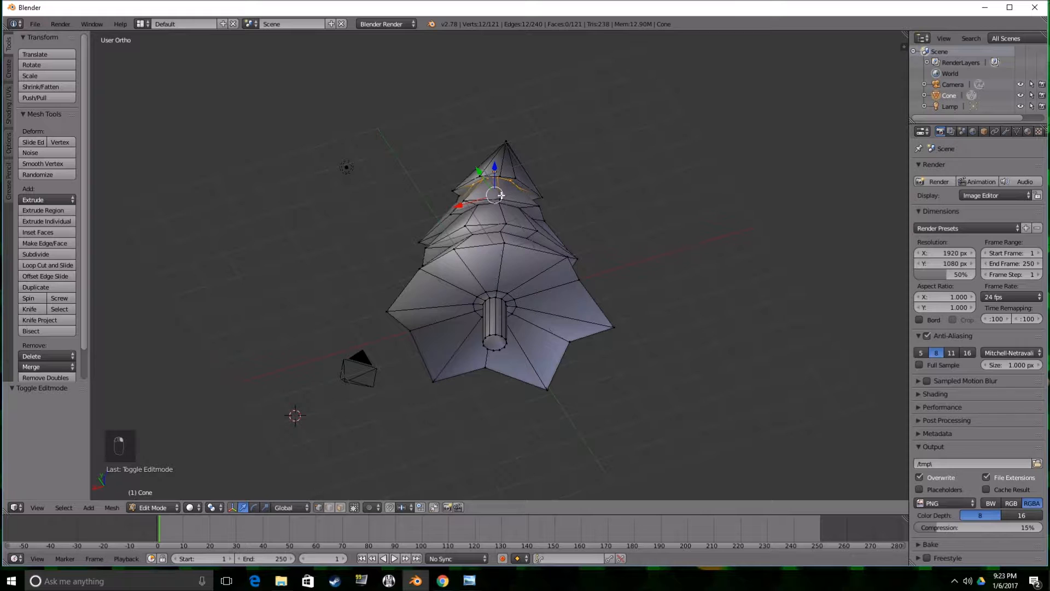
pyautogui.keyDown('alt'); pyautogui.keyDown('shift'); pyautogui.rightClick(491, 211); pyautogui.keyUp('shift'); pyautogui.keyUp('alt')
pyautogui.moveTo(491, 211); pyautogui.dragTo(516, 296, button='middle')
pyautogui.keyDown('alt'); pyautogui.keyDown('shift'); pyautogui.rightClick(490, 236); pyautogui.keyUp('shift'); pyautogui.keyUp('alt')
pyautogui.keyDown('alt'); pyautogui.keyDown('shift'); pyautogui.rightClick(496, 308); pyautogui.keyUp('shift'); pyautogui.keyUp('alt')
pyautogui.keyDown('alt'); pyautogui.keyDown('shift'); pyautogui.rightClick(495, 350); pyautogui.keyUp('shift'); pyautogui.keyUp('alt')
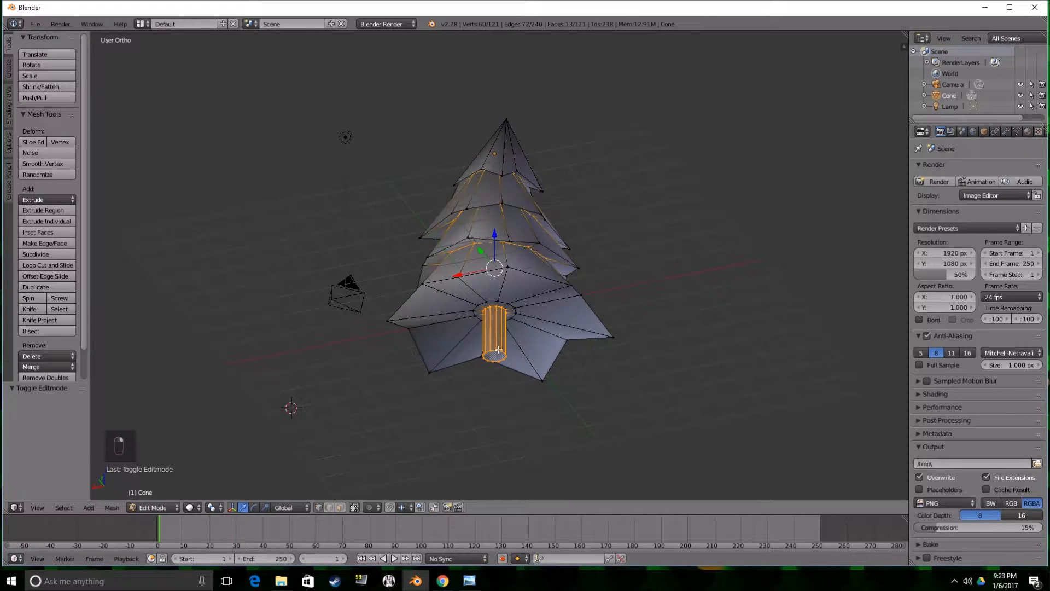
pyautogui.hotkey('ctrl', 'z')
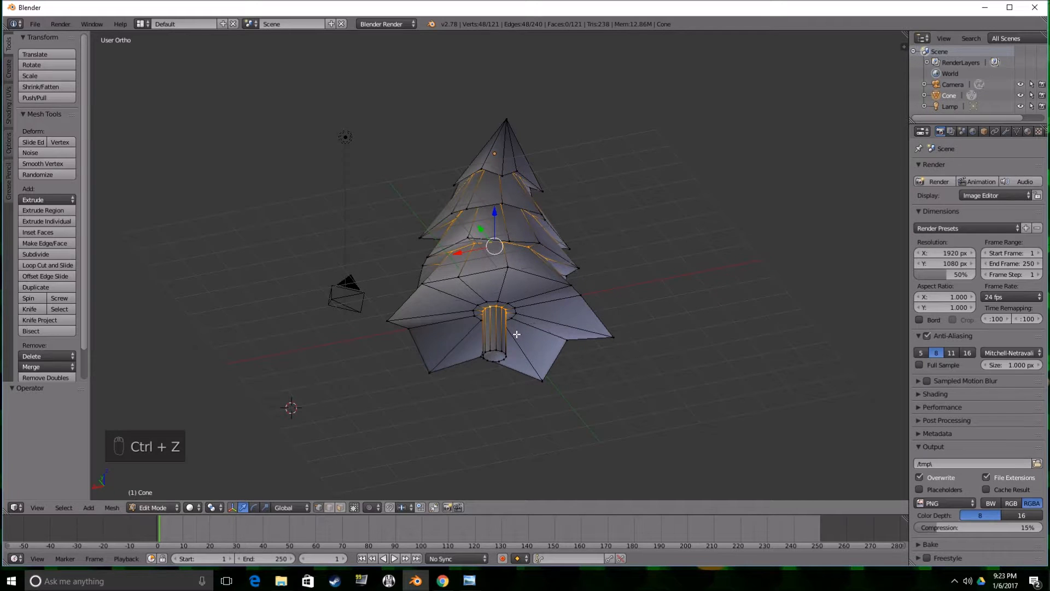
pyautogui.hotkey('ctrl', 'e')
pyautogui.click(494, 364)
# Select the edge loop around the trunk's bottom end and mark it as a seam.
pyautogui.scroll(3, 503, 356)
pyautogui.moveTo(515, 363); pyautogui.dragTo(515, 356, button='middle')
pyautogui.press('space')
pyautogui.press('space')
pyautogui.press('Escape')
pyautogui.rightClick(494, 409)
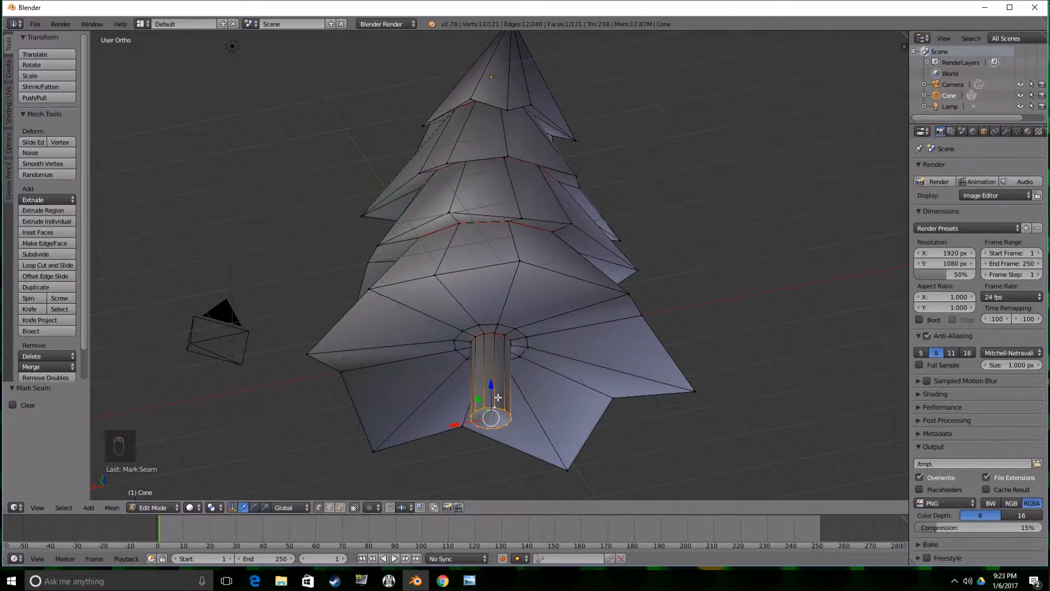
pyautogui.hotkey('ctrl', 'e')
pyautogui.click(481, 363)
pyautogui.scroll(-3, 494, 363)
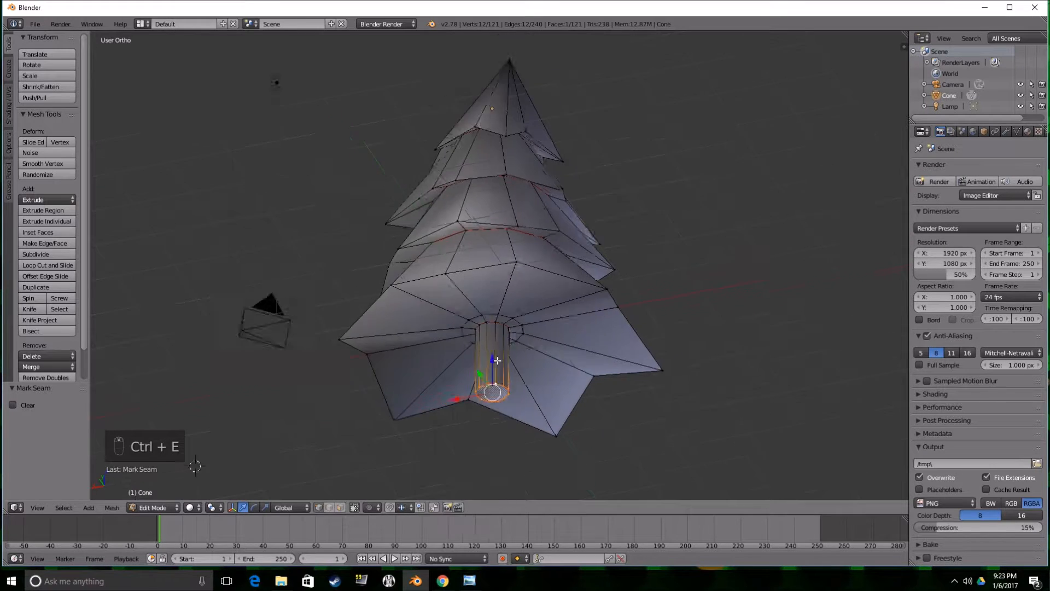
# Select the entire tree mesh and turn an enlarged timeline area into a UV/Image Editor.
pyautogui.press('a')
pyautogui.press('a')
pyautogui.press('a')
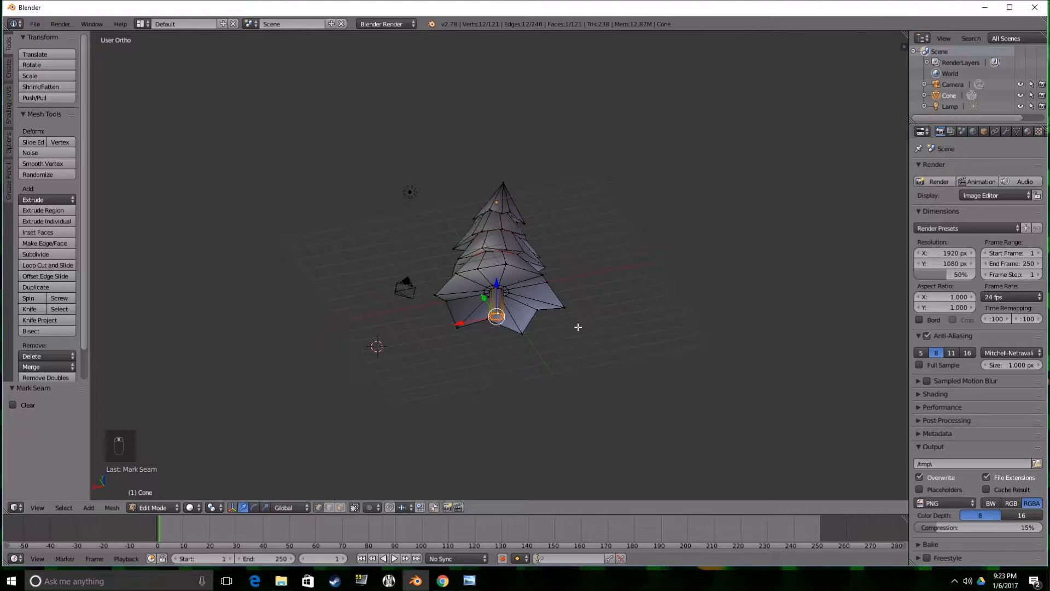
pyautogui.moveTo(586, 331); pyautogui.dragTo(603, 381, button='middle')
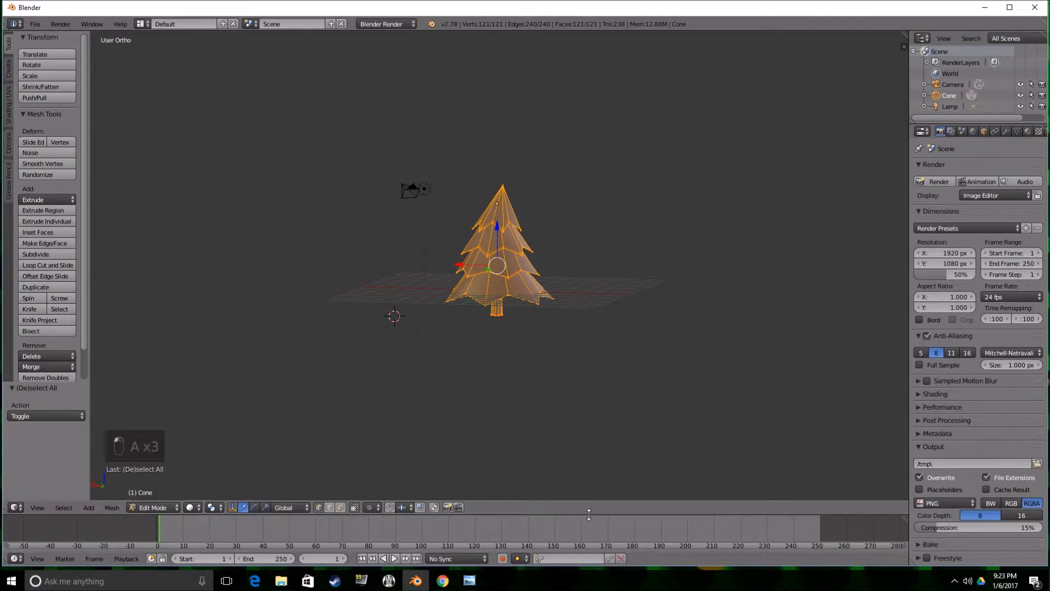
pyautogui.moveTo(589, 514); pyautogui.dragTo(588, 366)
pyautogui.click(16, 558)
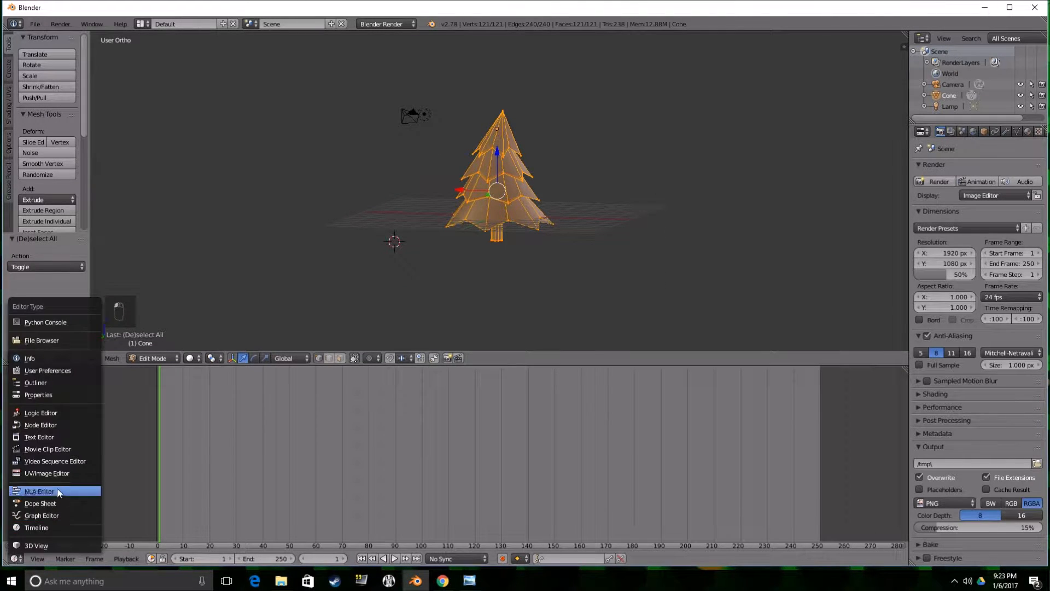
pyautogui.click(61, 472)
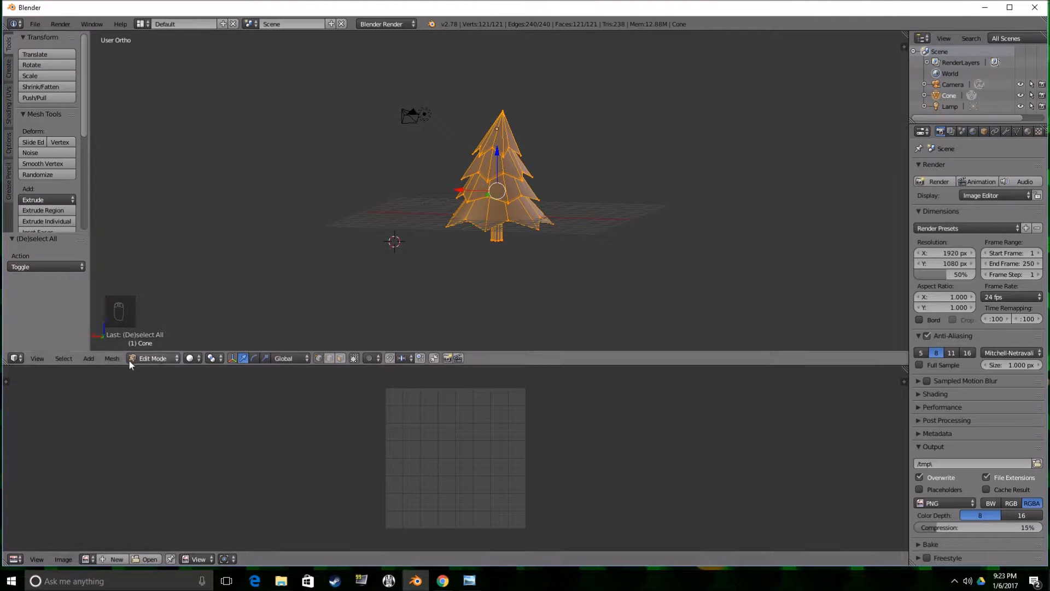
# Unwrap the selected tree mesh along its seams and inspect the resulting UV layout.
pyautogui.click(112, 358)
pyautogui.moveTo(145, 270)
pyautogui.click(230, 269)
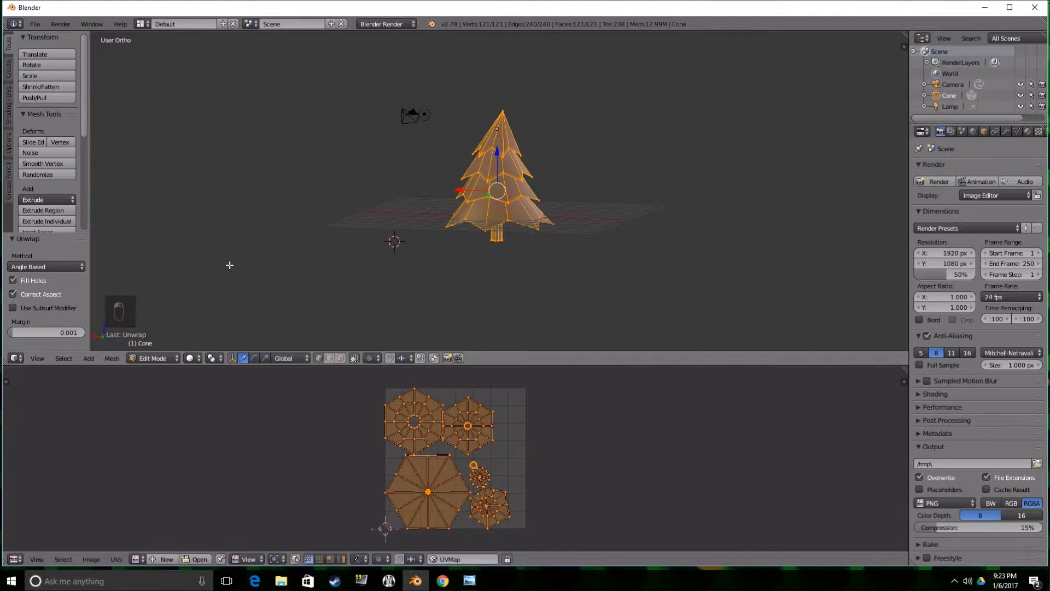
pyautogui.moveTo(523, 478); pyautogui.dragTo(521, 418, button='middle')
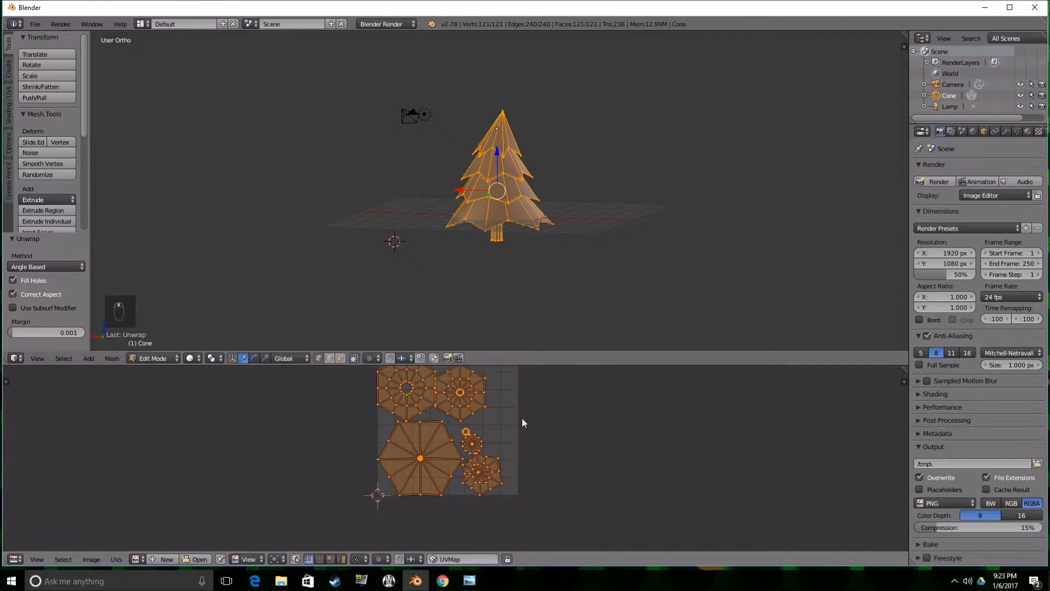
pyautogui.scroll(1, 497, 423)
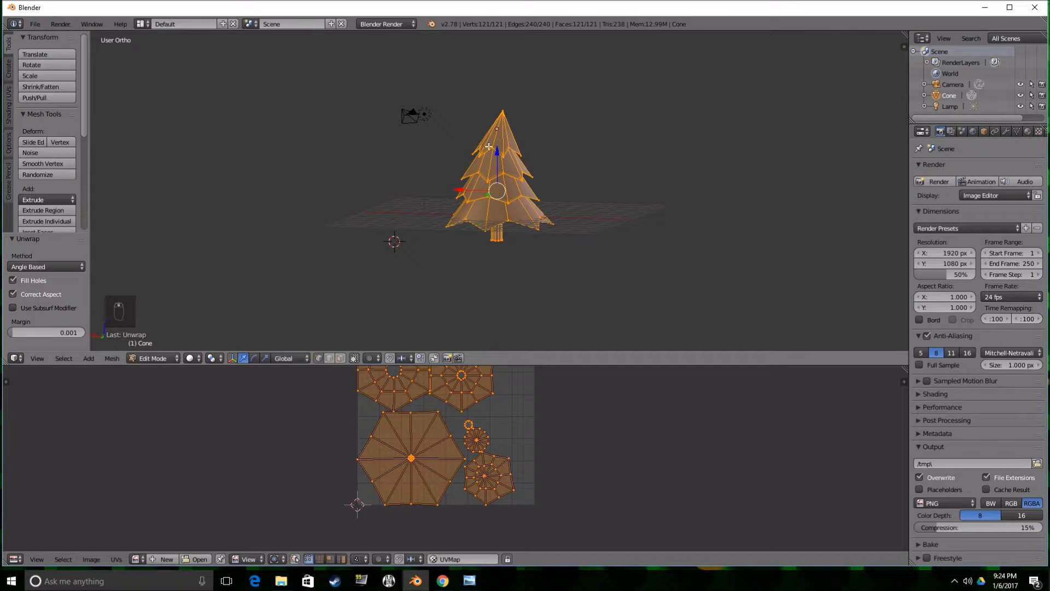
# Set the render engine to Cycles Render and add a new material to the tree.
pyautogui.click(383, 24)
pyautogui.click(386, 66)
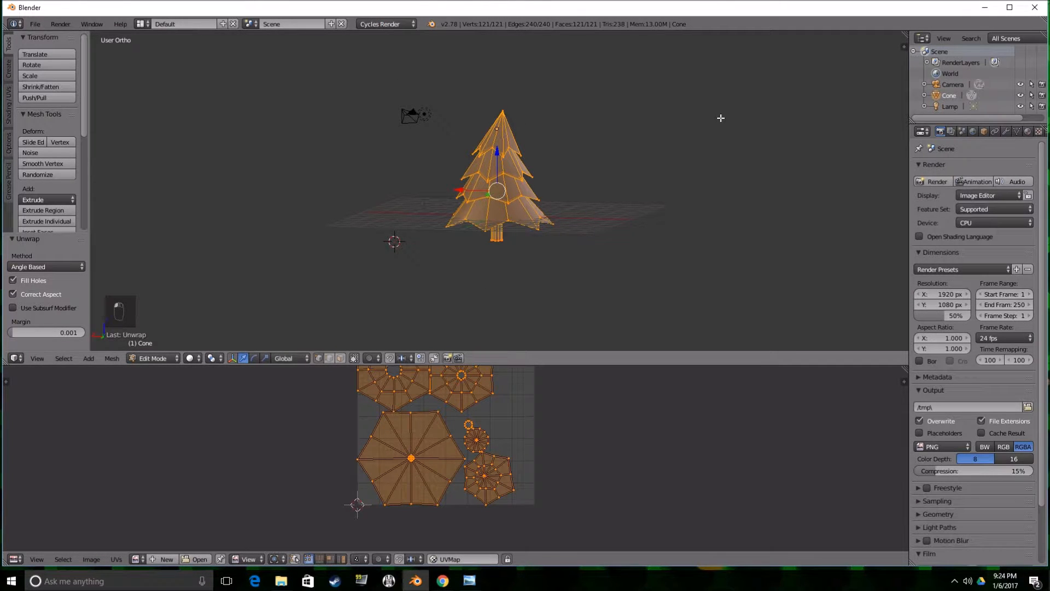
pyautogui.click(1027, 132)
pyautogui.click(964, 218)
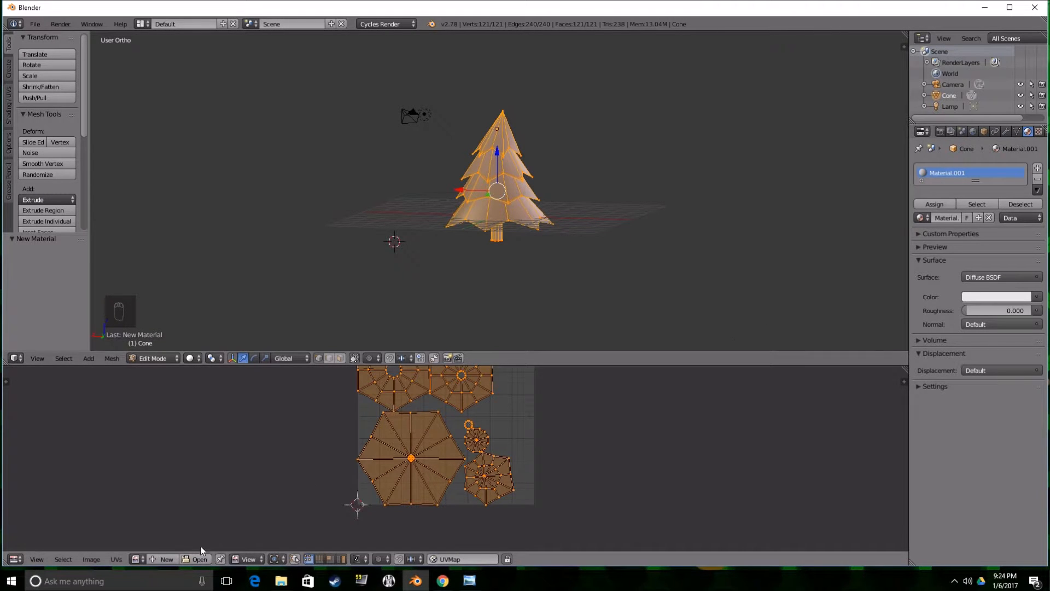
# Create a dark green blank image named Tree_color at 1024 x 1024 px for the UV layout.
pyautogui.click(163, 559)
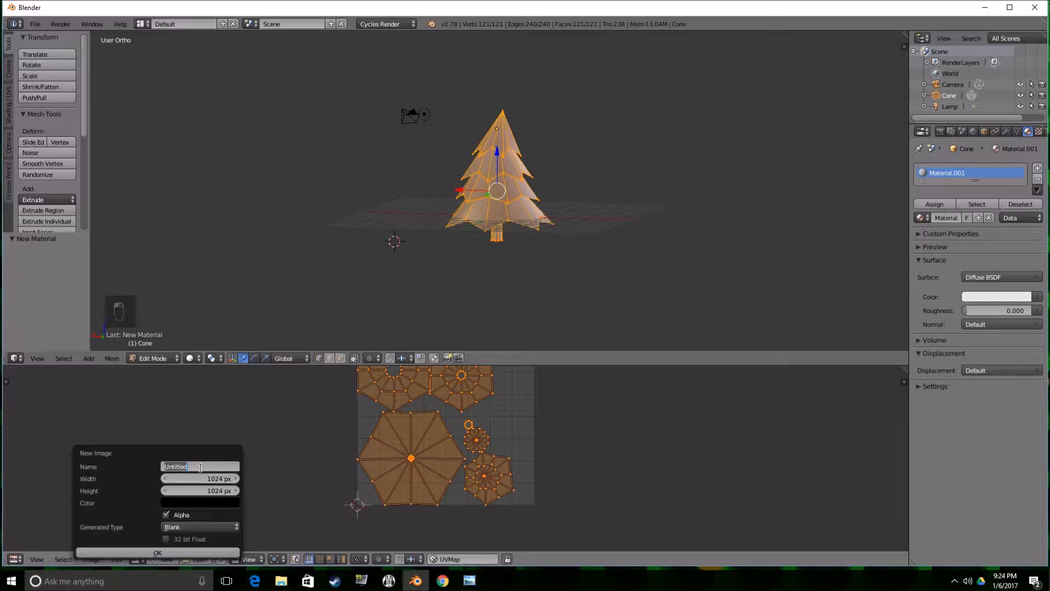
pyautogui.write('Tree_color')
pyautogui.click(218, 480)
pyautogui.click(199, 503)
pyautogui.moveTo(252, 404); pyautogui.dragTo(255, 379)
pyautogui.click(171, 363)
pyautogui.moveTo(229, 464); pyautogui.dragTo(198, 463)
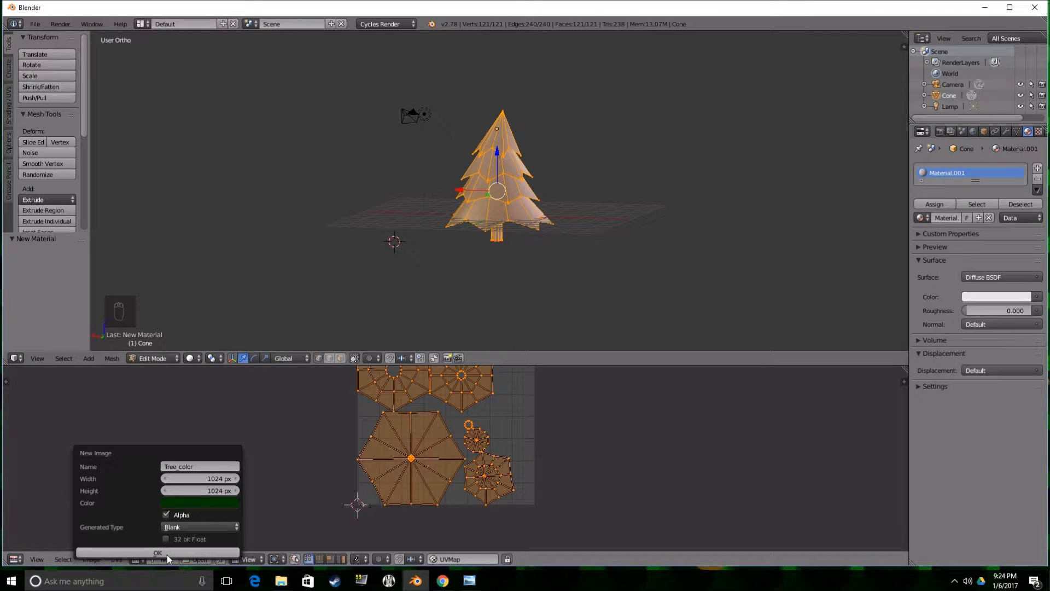
pyautogui.click(167, 554)
pyautogui.scroll(-4, 267, 497)
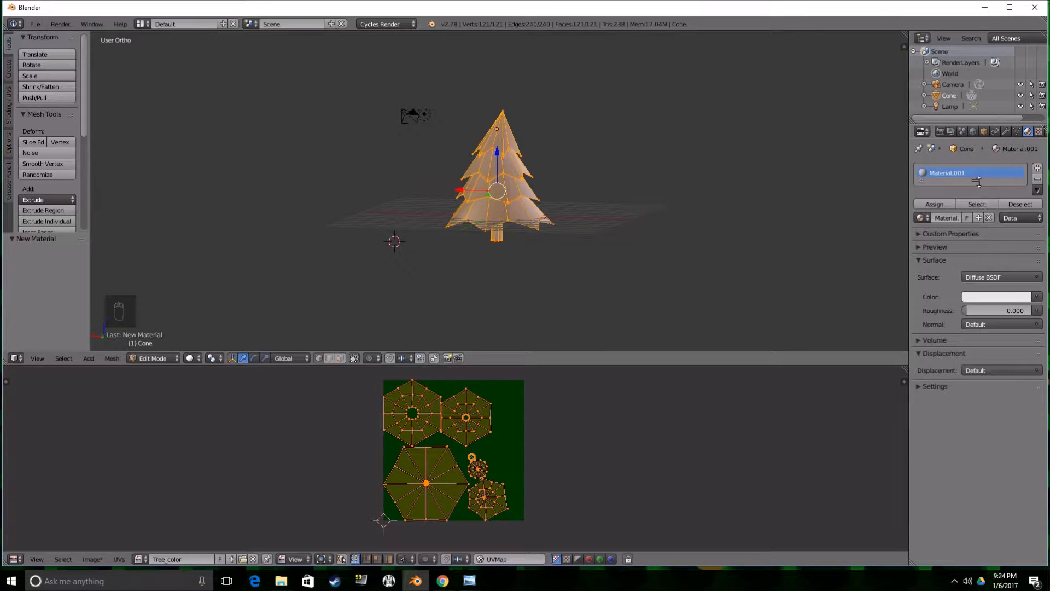
# Rename the material to tree and feed its diffuse color from an Image Texture using the Tree_color image.
pyautogui.press('BackSpace')
pyautogui.write('tree')
pyautogui.press('Return')
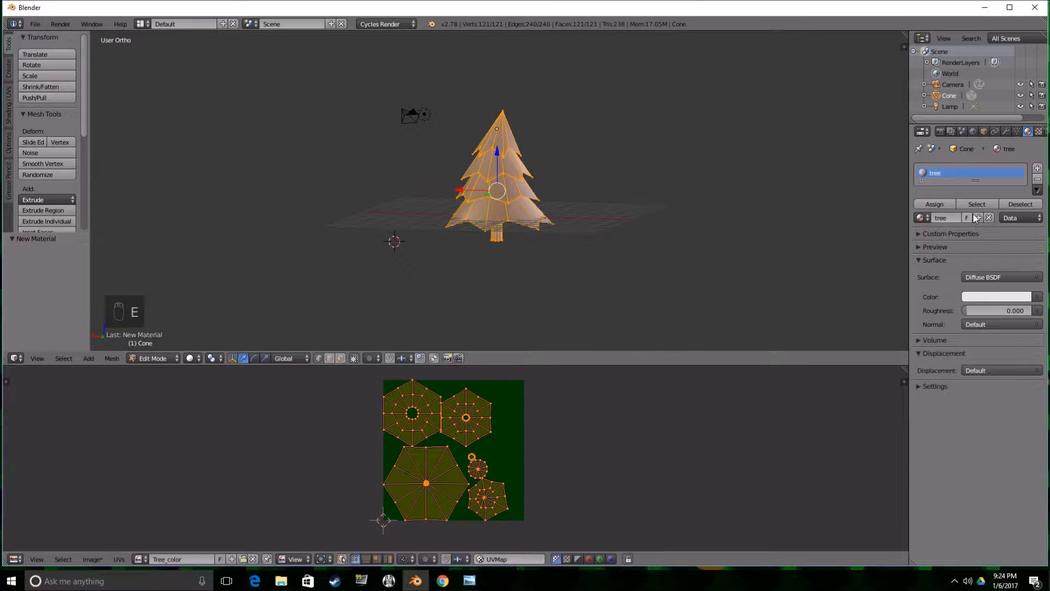
pyautogui.click(1038, 299)
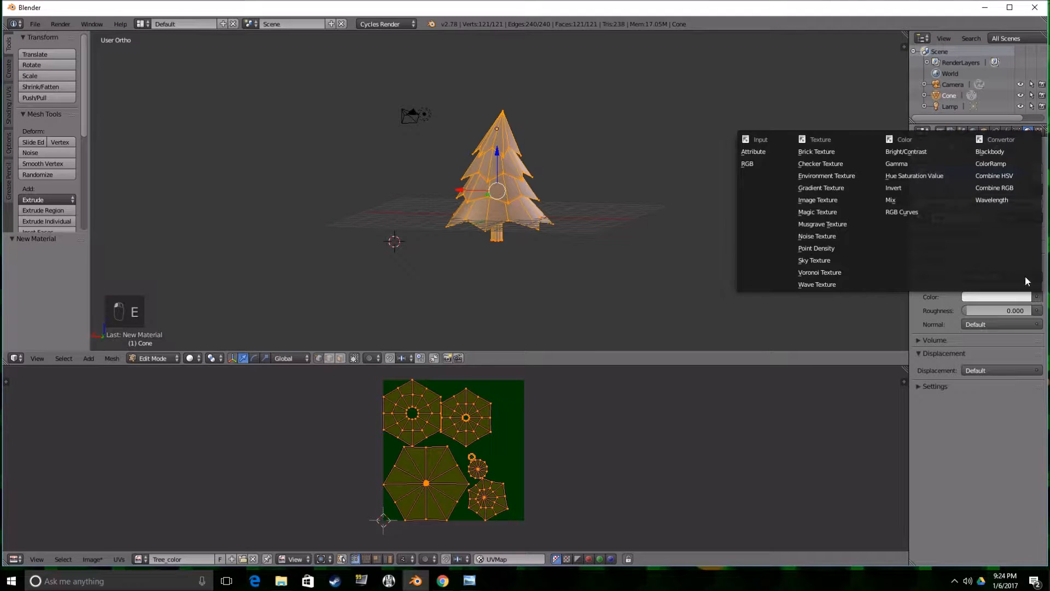
pyautogui.click(855, 199)
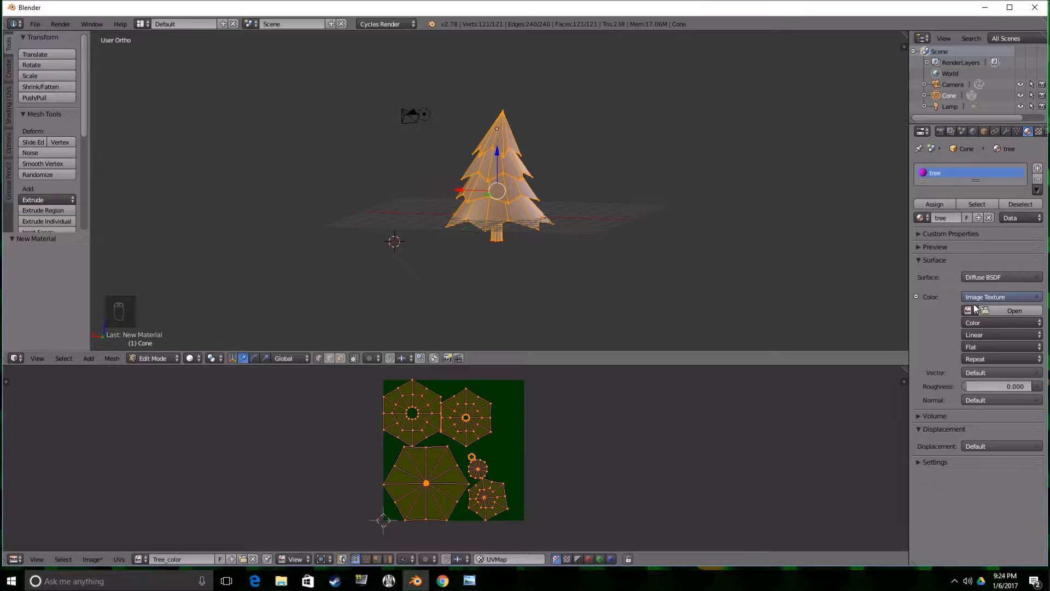
pyautogui.click(969, 310)
pyautogui.click(880, 328)
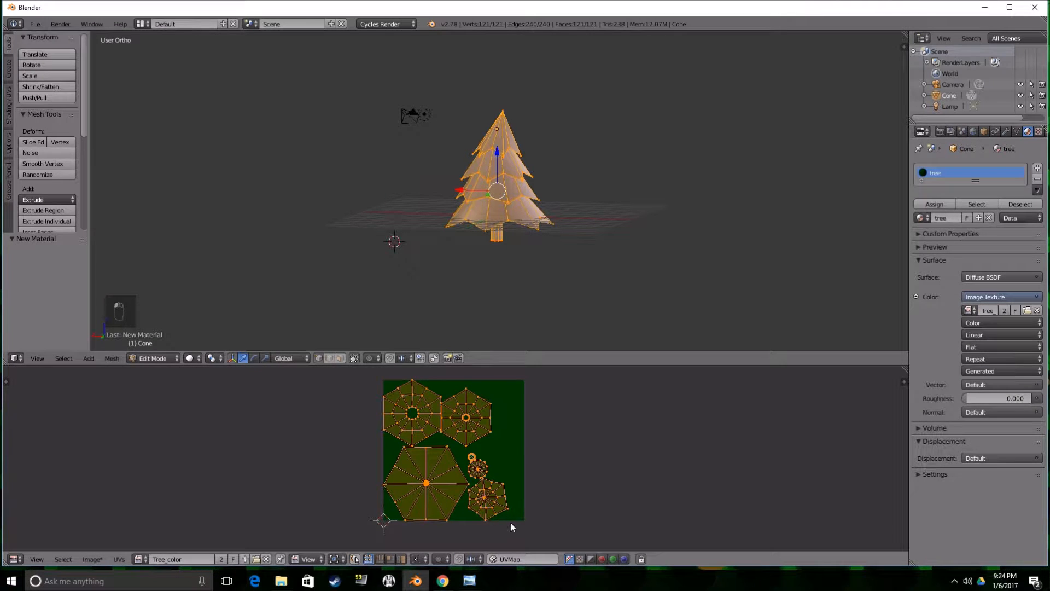
# Save the texture image as Tree_color.png in the Documents folder.
pyautogui.click(118, 559)
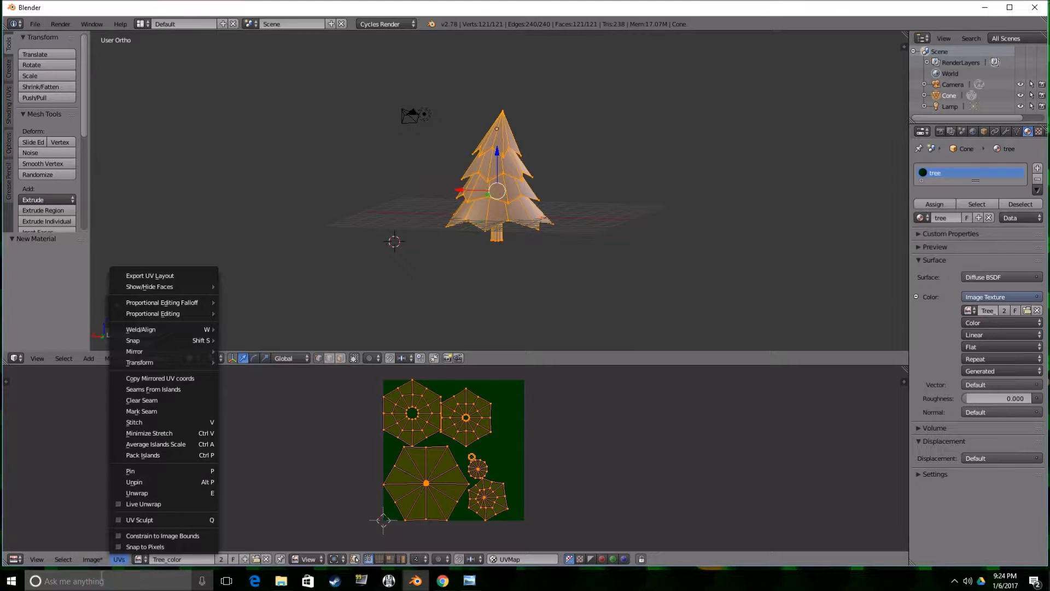
pyautogui.click(92, 559)
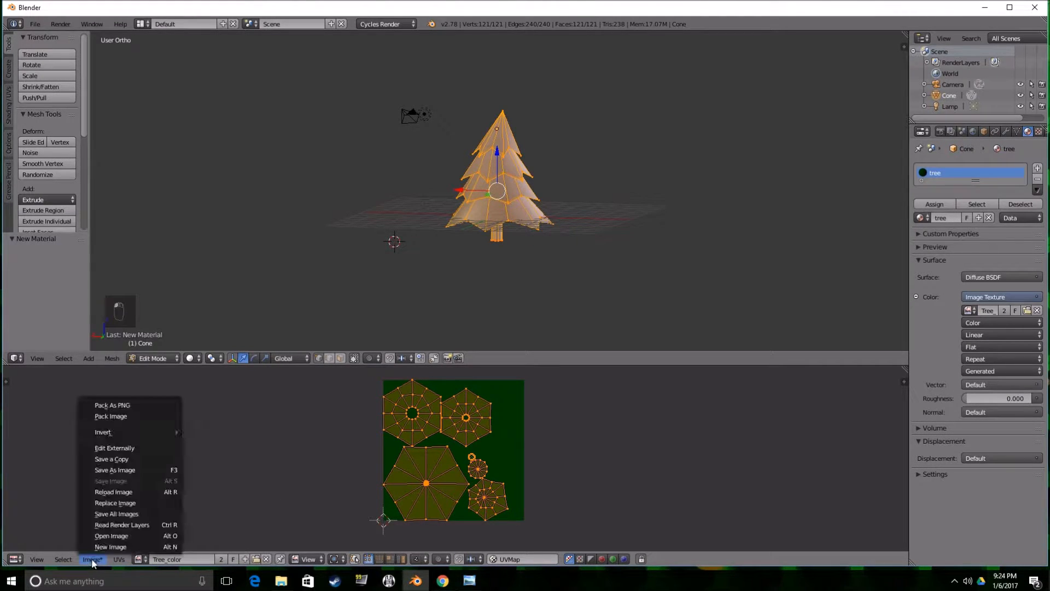
pyautogui.click(115, 470)
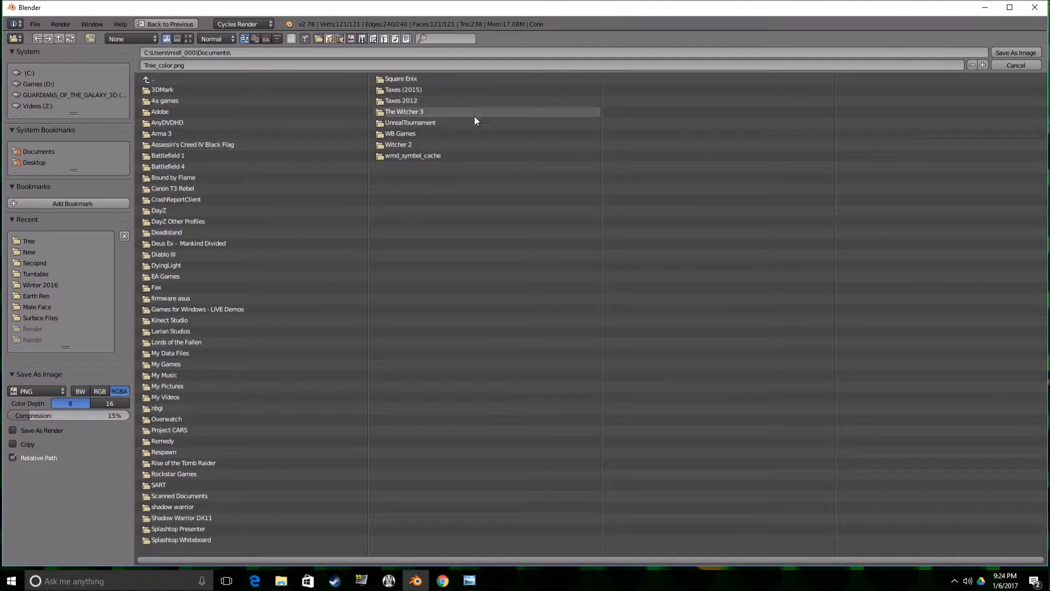
pyautogui.click(1022, 52)
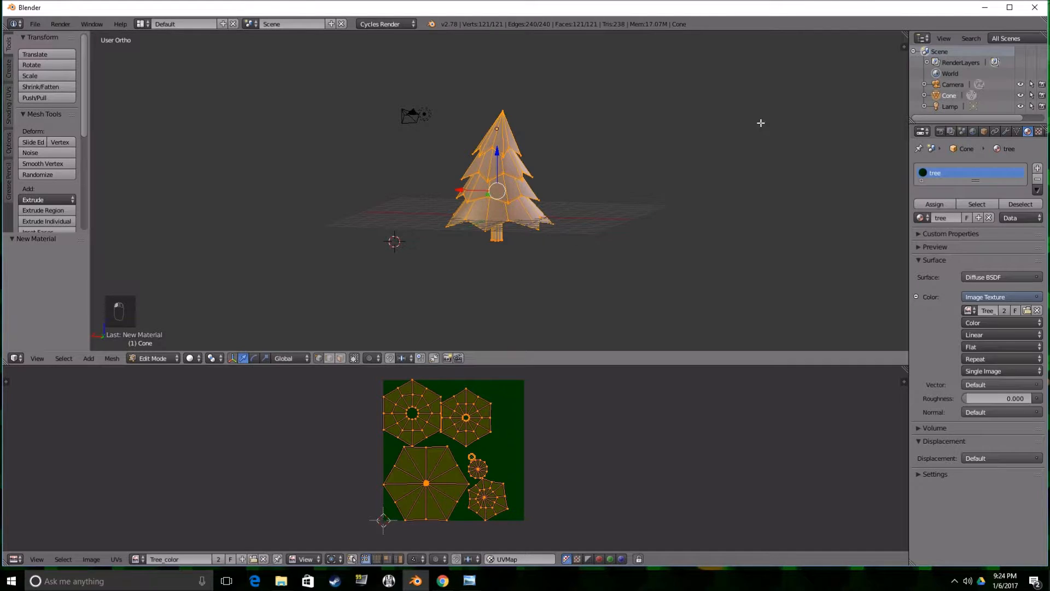
# Display the 3D viewport with Texture shading and switch the tree to Texture Paint mode.
pyautogui.click(193, 358)
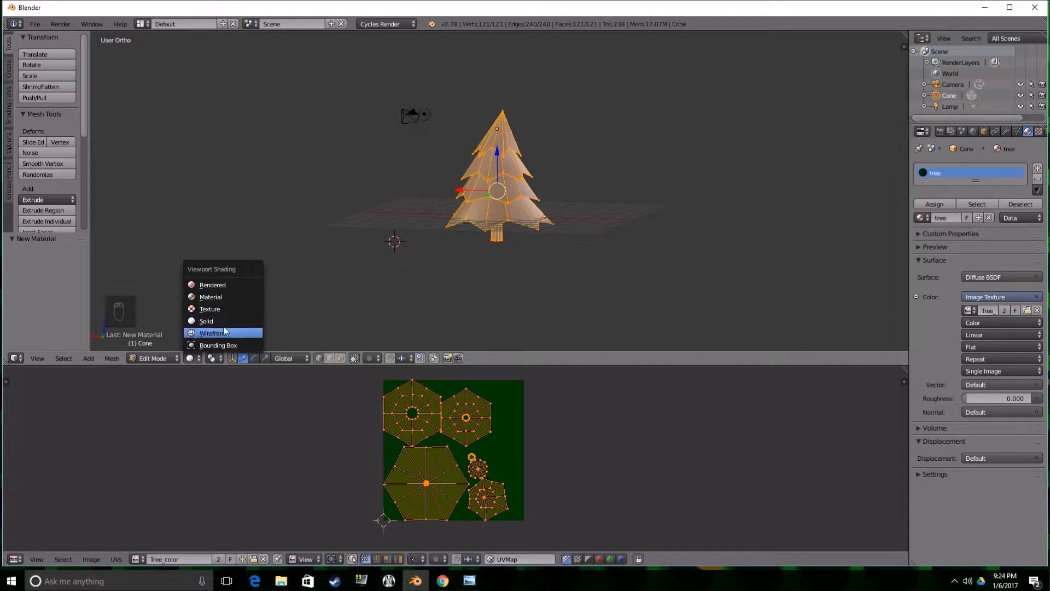
pyautogui.click(224, 309)
pyautogui.moveTo(336, 251); pyautogui.dragTo(434, 251, button='middle')
pyautogui.scroll(3, 523, 230)
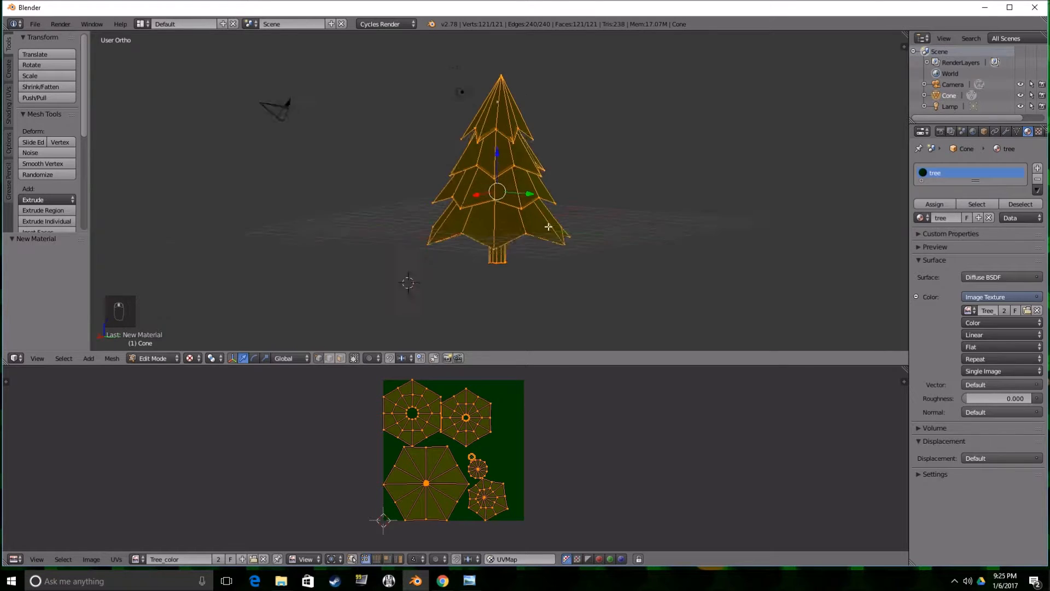
pyautogui.click(160, 358)
pyautogui.click(177, 284)
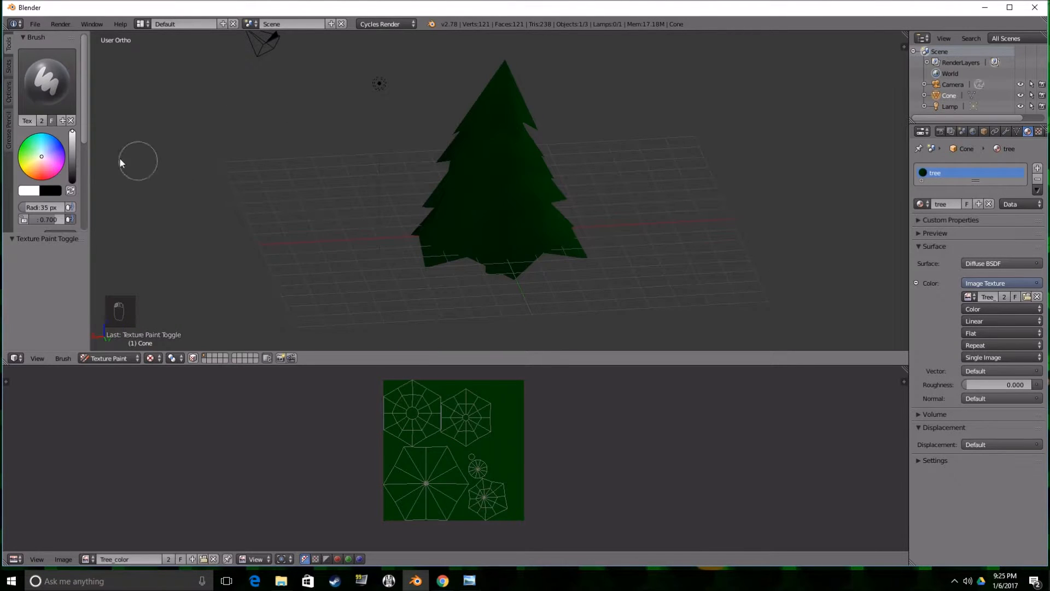
# Paint a band of white snow around the tree's middle tier with the TexDraw brush.
pyautogui.moveTo(277, 190)
pyautogui.mouseDown(button='middle')
pyautogui.moveTo(349, 148)
pyautogui.moveTo(442, 154)
pyautogui.moveTo(416, 170)
pyautogui.moveTo(414, 205)
pyautogui.mouseUp(button='middle')
pyautogui.scroll(2, 442, 154)
pyautogui.moveTo(526, 164); pyautogui.dragTo(516, 195)
pyautogui.moveTo(523, 182); pyautogui.dragTo(535, 148, button='middle')
pyautogui.moveTo(483, 156)
pyautogui.mouseDown()
pyautogui.moveTo(476, 172)
pyautogui.moveTo(494, 163)
pyautogui.mouseUp()
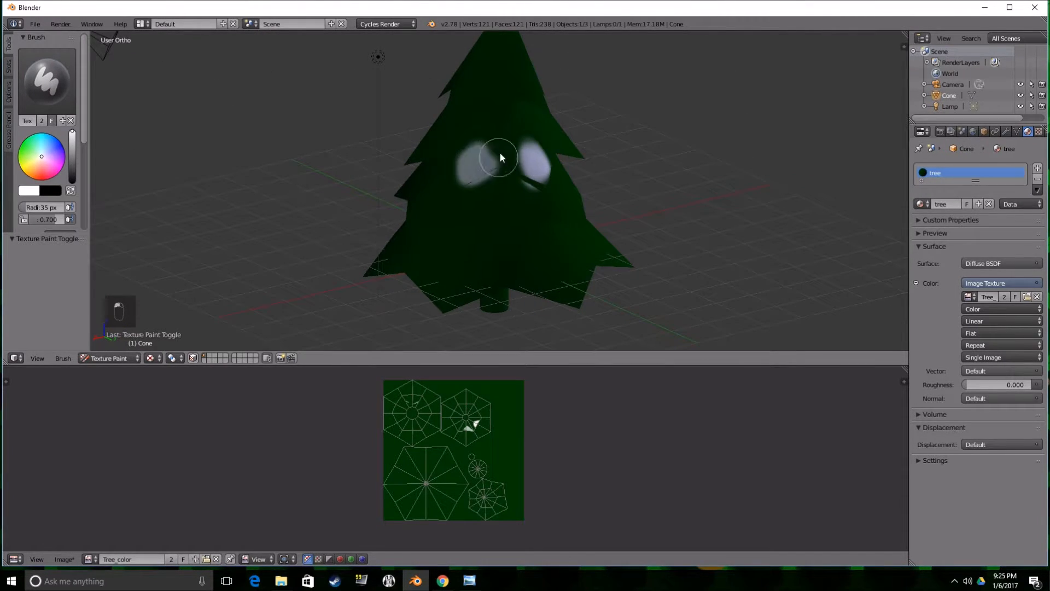
pyautogui.moveTo(496, 163); pyautogui.dragTo(523, 125, button='middle')
pyautogui.moveTo(443, 154); pyautogui.dragTo(485, 177, button='middle')
pyautogui.moveTo(520, 170); pyautogui.dragTo(454, 163)
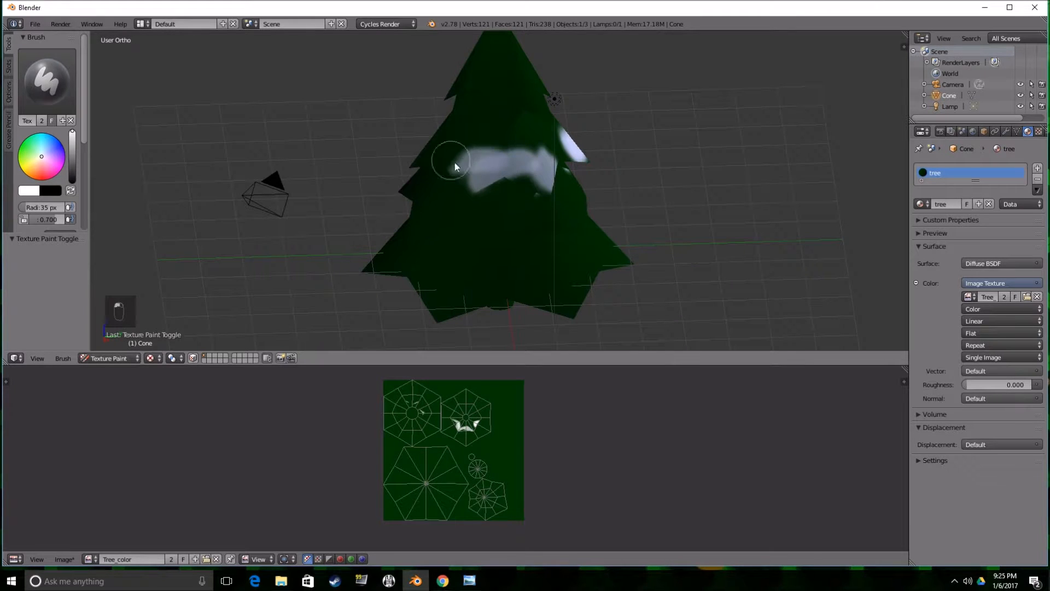
pyautogui.moveTo(451, 159); pyautogui.dragTo(522, 158, button='middle')
pyautogui.moveTo(517, 159); pyautogui.dragTo(479, 163)
pyautogui.moveTo(481, 163); pyautogui.dragTo(576, 152, button='middle')
pyautogui.moveTo(546, 145); pyautogui.dragTo(472, 162)
pyautogui.moveTo(514, 159); pyautogui.dragTo(489, 188, button='middle')
# Paint white snow over the tip and upper tier of the tree.
pyautogui.moveTo(483, 94); pyautogui.dragTo(513, 100)
pyautogui.scroll(-1, 518, 104)
pyautogui.moveTo(517, 122)
pyautogui.mouseDown(button='middle')
pyautogui.moveTo(515, 132)
pyautogui.moveTo(460, 89)
pyautogui.mouseUp(button='middle')
pyautogui.moveTo(503, 52); pyautogui.dragTo(498, 45)
pyautogui.moveTo(543, 87); pyautogui.dragTo(503, 121, button='middle')
pyautogui.moveTo(510, 62); pyautogui.dragTo(496, 37, button='middle')
pyautogui.moveTo(503, 97); pyautogui.dragTo(514, 100)
pyautogui.moveTo(515, 101)
pyautogui.mouseDown(button='middle')
pyautogui.moveTo(477, 93)
pyautogui.moveTo(542, 82)
pyautogui.moveTo(496, 91)
pyautogui.moveTo(540, 93)
pyautogui.mouseUp(button='middle')
# Paint white snow patches over the tiers below the middle band, working down toward the bottom tier.
pyautogui.moveTo(494, 162); pyautogui.dragTo(472, 159)
pyautogui.moveTo(472, 160); pyautogui.dragTo(492, 176, button='middle')
pyautogui.moveTo(492, 176); pyautogui.dragTo(545, 156)
pyautogui.moveTo(544, 156); pyautogui.dragTo(504, 174, button='middle')
pyautogui.moveTo(504, 174); pyautogui.dragTo(545, 169)
pyautogui.moveTo(546, 170)
pyautogui.mouseDown(button='middle')
pyautogui.moveTo(525, 132)
pyautogui.moveTo(553, 144)
pyautogui.moveTo(525, 190)
pyautogui.moveTo(471, 207)
pyautogui.moveTo(518, 256)
pyautogui.moveTo(486, 258)
pyautogui.moveTo(472, 239)
pyautogui.moveTo(537, 196)
pyautogui.mouseUp(button='middle')
pyautogui.click(471, 207)
pyautogui.moveTo(497, 221); pyautogui.dragTo(516, 209)
pyautogui.moveTo(515, 209); pyautogui.dragTo(526, 204, button='middle')
pyautogui.moveTo(495, 228); pyautogui.dragTo(510, 218)
pyautogui.moveTo(508, 218)
pyautogui.mouseDown(button='middle')
pyautogui.moveTo(547, 220)
pyautogui.moveTo(540, 242)
pyautogui.moveTo(534, 229)
pyautogui.mouseUp(button='middle')
pyautogui.click(487, 224)
pyautogui.moveTo(466, 228)
pyautogui.mouseDown(button='middle')
pyautogui.moveTo(521, 221)
pyautogui.moveTo(514, 232)
pyautogui.moveTo(559, 234)
pyautogui.mouseUp(button='middle')
pyautogui.click(517, 220)
# Extend the white snow along the jagged points of the bottom tier around the tree.
pyautogui.scroll(3, 519, 232)
pyautogui.moveTo(512, 238)
pyautogui.mouseDown()
pyautogui.moveTo(473, 241)
pyautogui.moveTo(512, 219)
pyautogui.mouseUp()
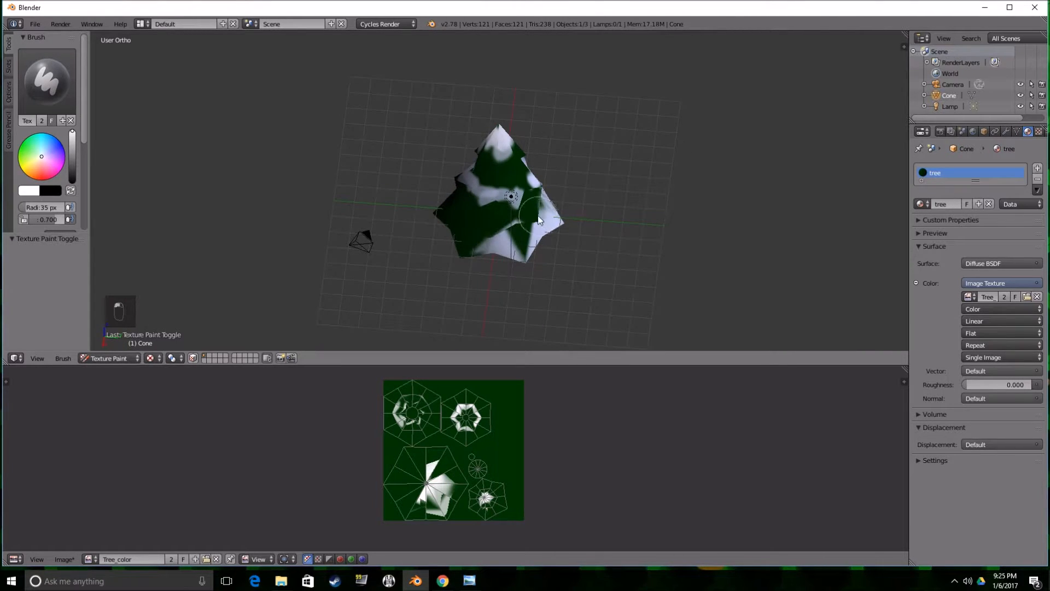
pyautogui.moveTo(514, 221); pyautogui.dragTo(557, 226, button='middle')
pyautogui.moveTo(500, 233); pyautogui.dragTo(531, 234)
pyautogui.moveTo(528, 234); pyautogui.dragTo(599, 245, button='middle')
pyautogui.moveTo(492, 241); pyautogui.dragTo(461, 254)
pyautogui.moveTo(461, 254)
pyautogui.mouseDown(button='middle')
pyautogui.moveTo(546, 261)
pyautogui.moveTo(522, 273)
pyautogui.moveTo(515, 221)
pyautogui.moveTo(441, 274)
pyautogui.mouseUp(button='middle')
pyautogui.click(499, 253)
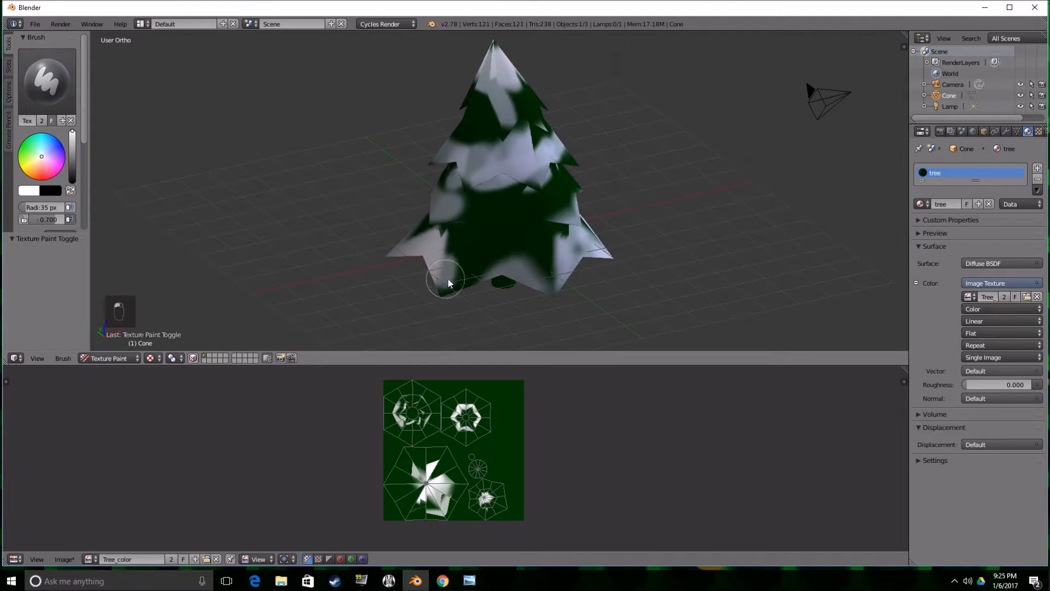
# Fill in the remaining white snow on the bottom tier and the tier directly above it.
pyautogui.scroll(2, 484, 228)
pyautogui.moveTo(455, 217)
pyautogui.mouseDown()
pyautogui.moveTo(491, 224)
pyautogui.moveTo(527, 213)
pyautogui.mouseUp()
pyautogui.moveTo(527, 212); pyautogui.dragTo(477, 228, button='middle')
pyautogui.moveTo(477, 228); pyautogui.dragTo(544, 229)
pyautogui.moveTo(544, 230)
pyautogui.mouseDown(button='middle')
pyautogui.moveTo(526, 231)
pyautogui.moveTo(555, 211)
pyautogui.moveTo(504, 213)
pyautogui.mouseUp(button='middle')
pyautogui.moveTo(459, 211); pyautogui.dragTo(504, 207)
pyautogui.moveTo(503, 207)
pyautogui.mouseDown(button='middle')
pyautogui.moveTo(467, 185)
pyautogui.moveTo(478, 143)
pyautogui.moveTo(524, 116)
pyautogui.moveTo(573, 135)
pyautogui.moveTo(490, 127)
pyautogui.mouseUp(button='middle')
# Choose the Smear brush and set its radius to 41 px.
pyautogui.click(65, 80)
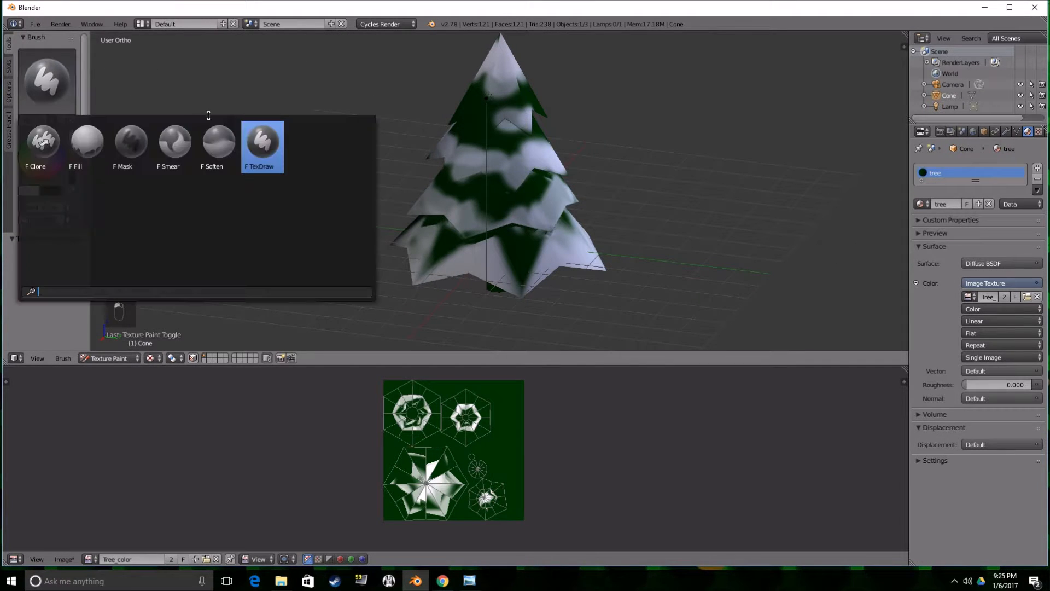
pyautogui.click(175, 146)
pyautogui.press('f')
pyautogui.click(456, 146)
pyautogui.scroll(1, 461, 137)
pyautogui.press('f')
pyautogui.click(452, 136)
# Smear the white snow into the green on all sides of the tree's tiers.
pyautogui.moveTo(453, 136); pyautogui.dragTo(552, 77, button='middle')
pyautogui.moveTo(490, 83); pyautogui.dragTo(543, 99, button='middle')
pyautogui.moveTo(488, 158); pyautogui.dragTo(538, 146, button='middle')
pyautogui.moveTo(447, 175); pyautogui.dragTo(467, 210, button='middle')
pyautogui.moveTo(488, 173); pyautogui.dragTo(455, 178, button='middle')
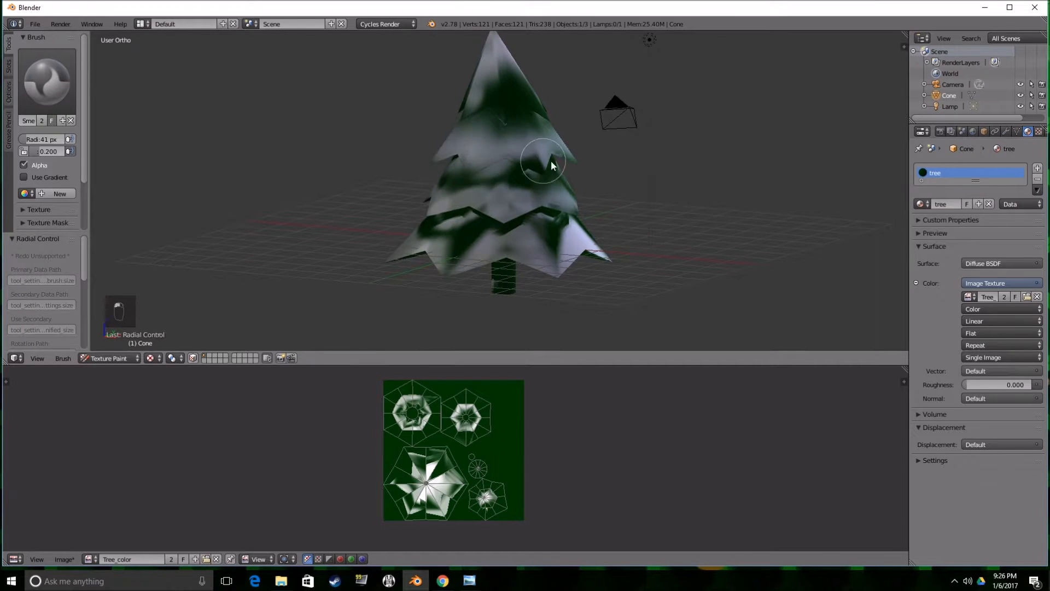
pyautogui.moveTo(550, 160); pyautogui.dragTo(469, 153, button='middle')
pyautogui.moveTo(539, 171); pyautogui.dragTo(555, 192, button='middle')
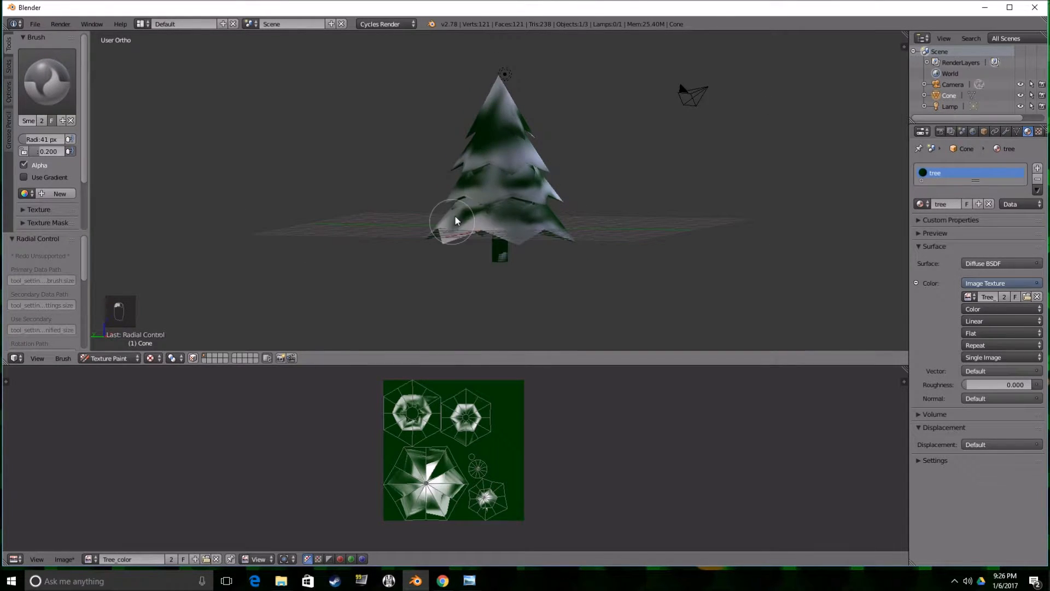
pyautogui.moveTo(455, 215); pyautogui.dragTo(533, 211, button='middle')
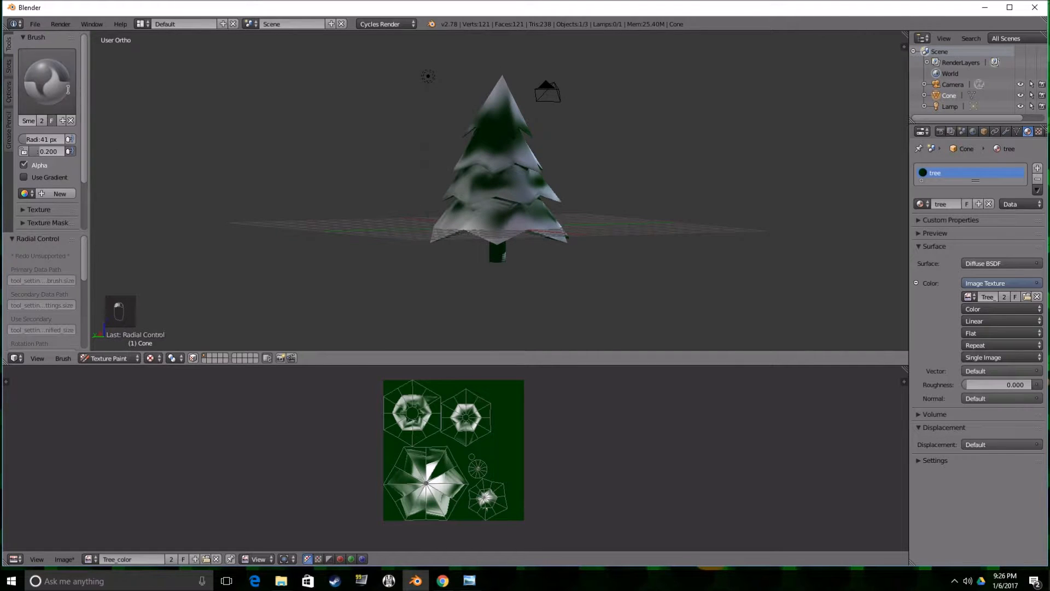
# Return to the TexDraw brush, sample the texture image's dark green, and paint green patches over the snow.
pyautogui.click(47, 81)
pyautogui.click(263, 144)
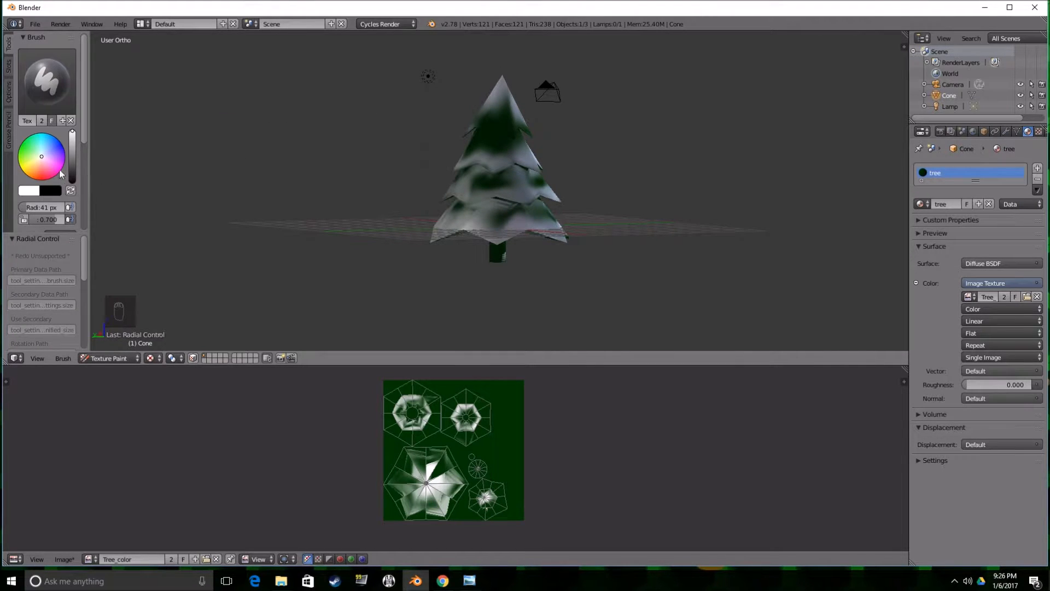
pyautogui.click(30, 191)
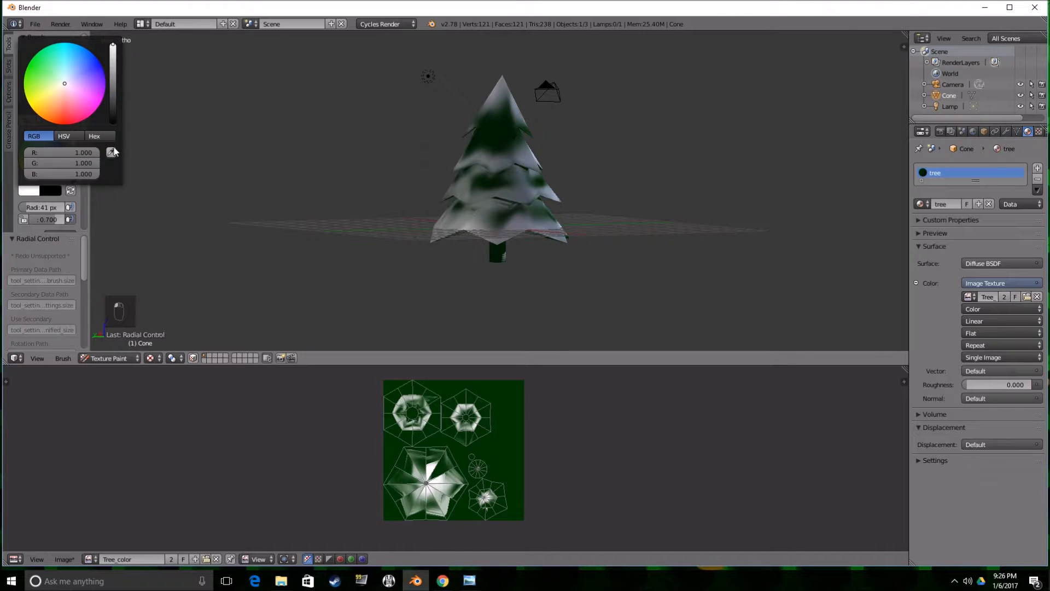
pyautogui.click(509, 393)
pyautogui.scroll(2, 483, 222)
pyautogui.moveTo(482, 222); pyautogui.dragTo(550, 215, button='middle')
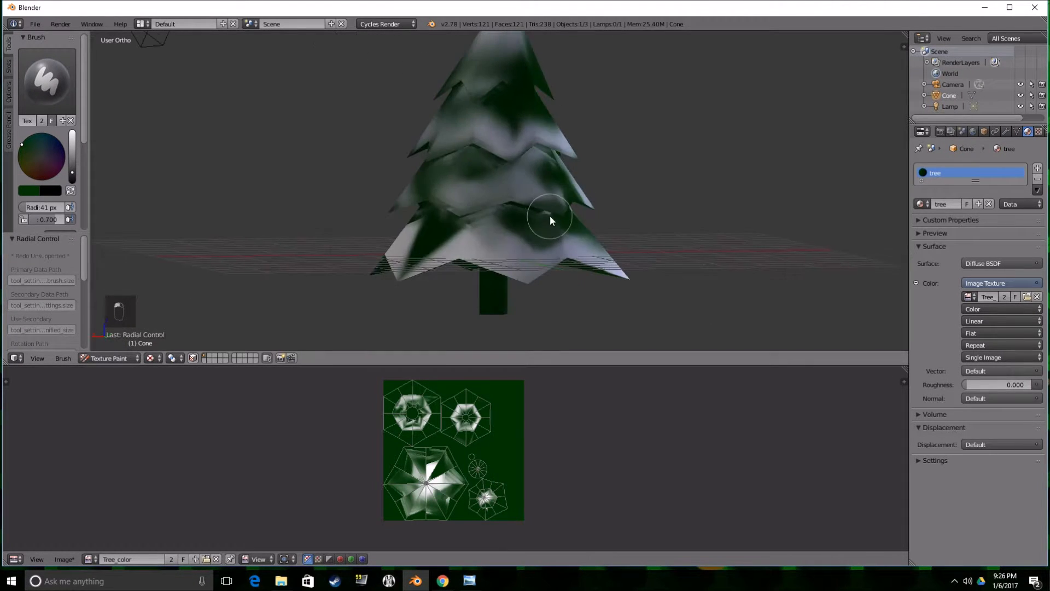
pyautogui.moveTo(540, 156); pyautogui.dragTo(580, 102, button='middle')
pyautogui.scroll(-3, 559, 172)
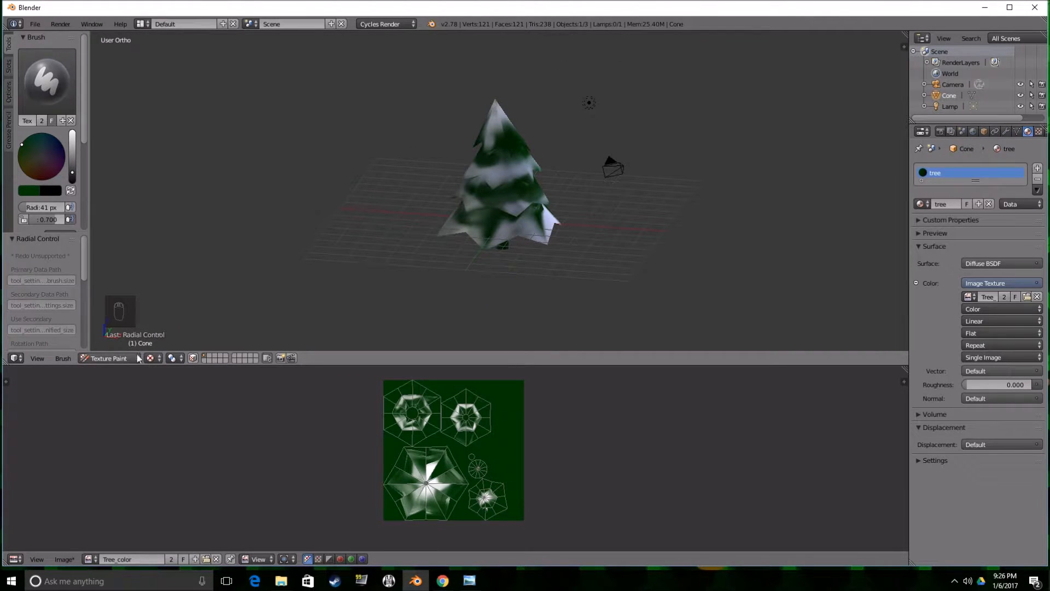
# Save the painted Tree_color image and display the tree material in the Node Editor.
pyautogui.click(64, 559)
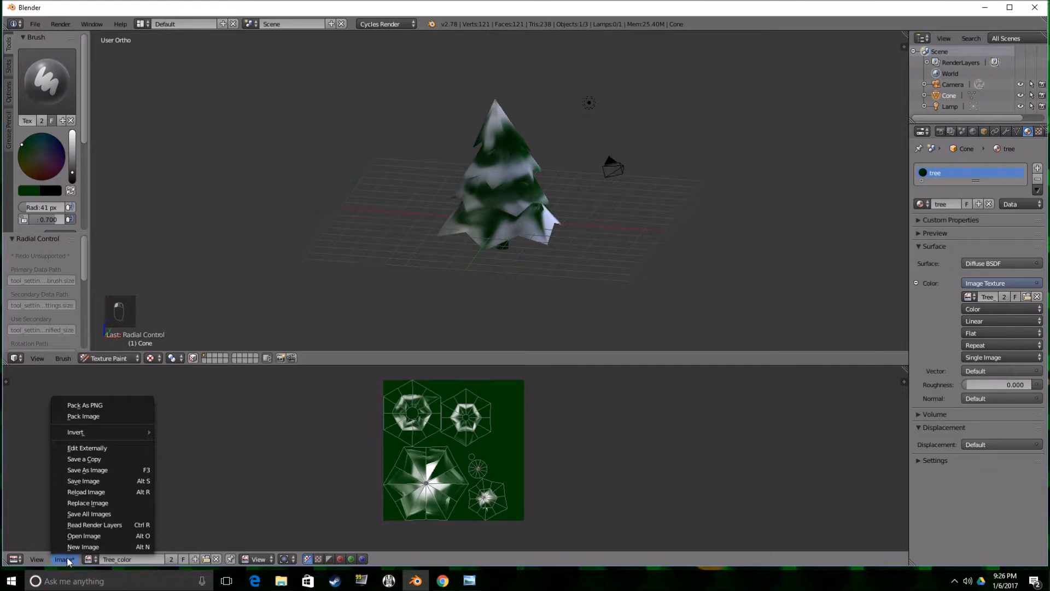
pyautogui.click(92, 481)
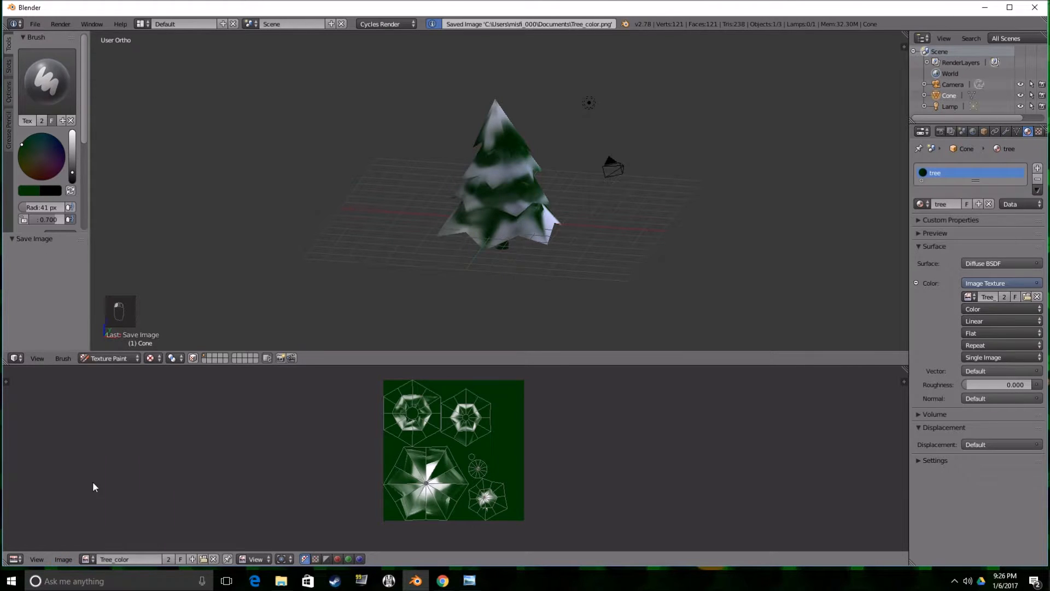
pyautogui.click(21, 558)
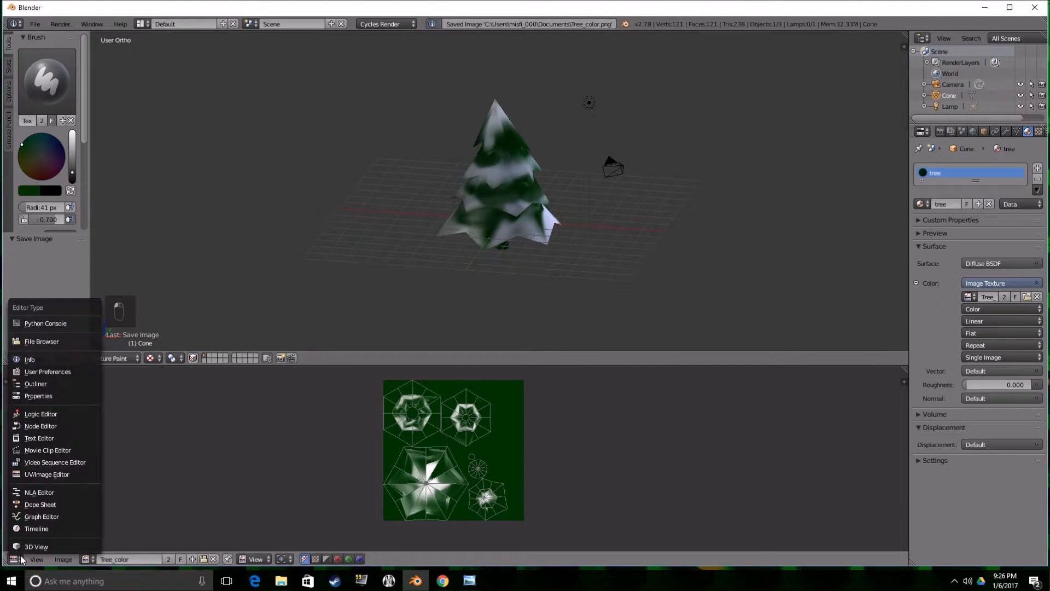
pyautogui.click(45, 426)
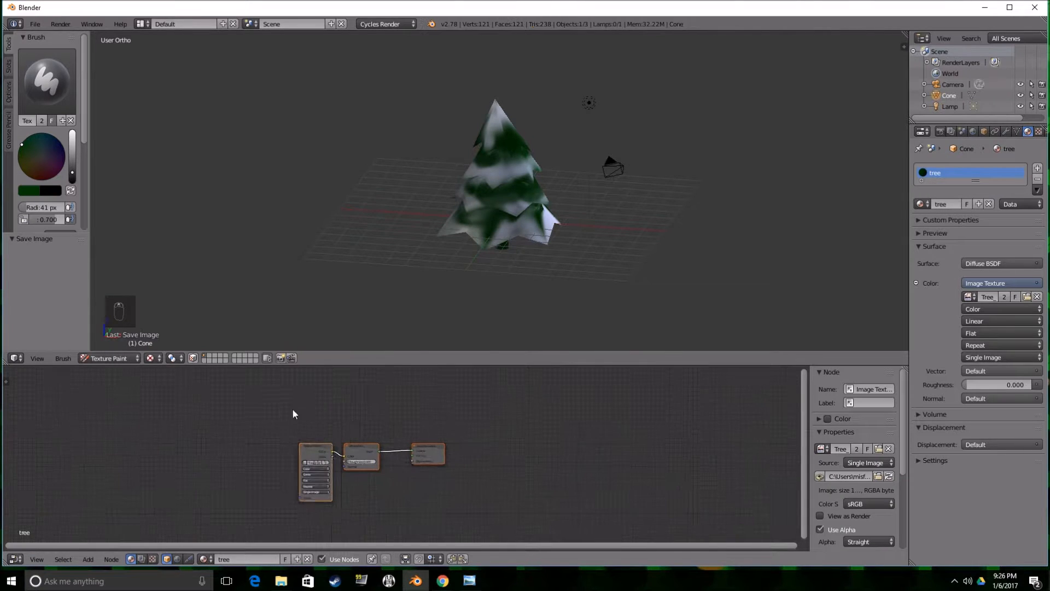
# Replace the Diffuse BSDF node with a Toon BSDF linked between the Image Texture and the Material Output.
pyautogui.click(441, 455)
pyautogui.press('g')
pyautogui.click(510, 435)
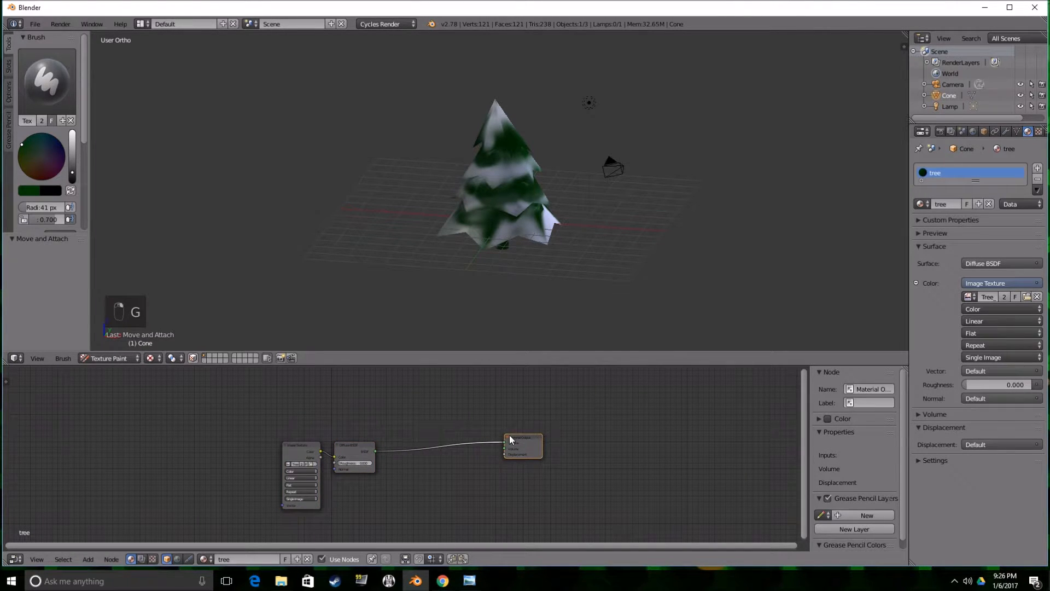
pyautogui.click(367, 447)
pyautogui.press('x')
pyautogui.hotkey('shift', 'a')
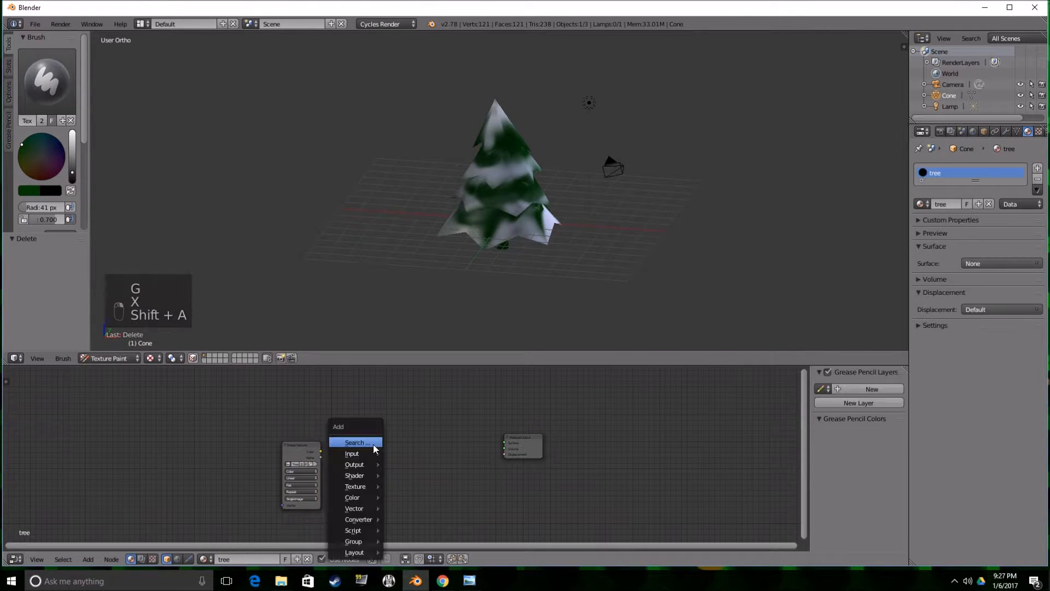
pyautogui.moveTo(368, 474)
pyautogui.click(432, 401)
pyautogui.click(382, 435)
pyautogui.moveTo(320, 451); pyautogui.dragTo(506, 446)
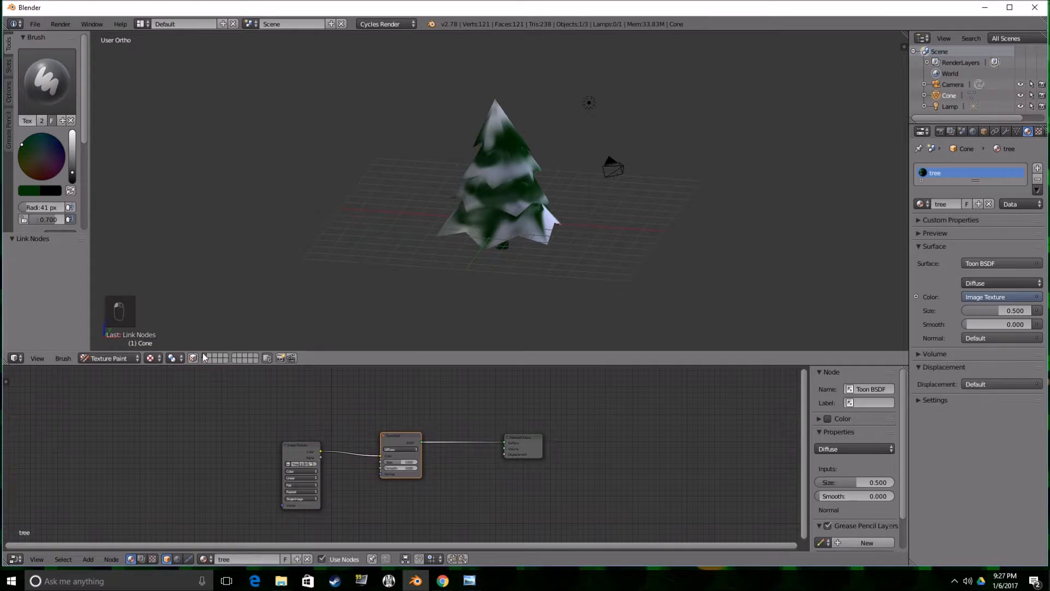
# Preview the tree with Rendered shading and set the world background color to a Sky Texture.
pyautogui.click(151, 358)
pyautogui.click(190, 285)
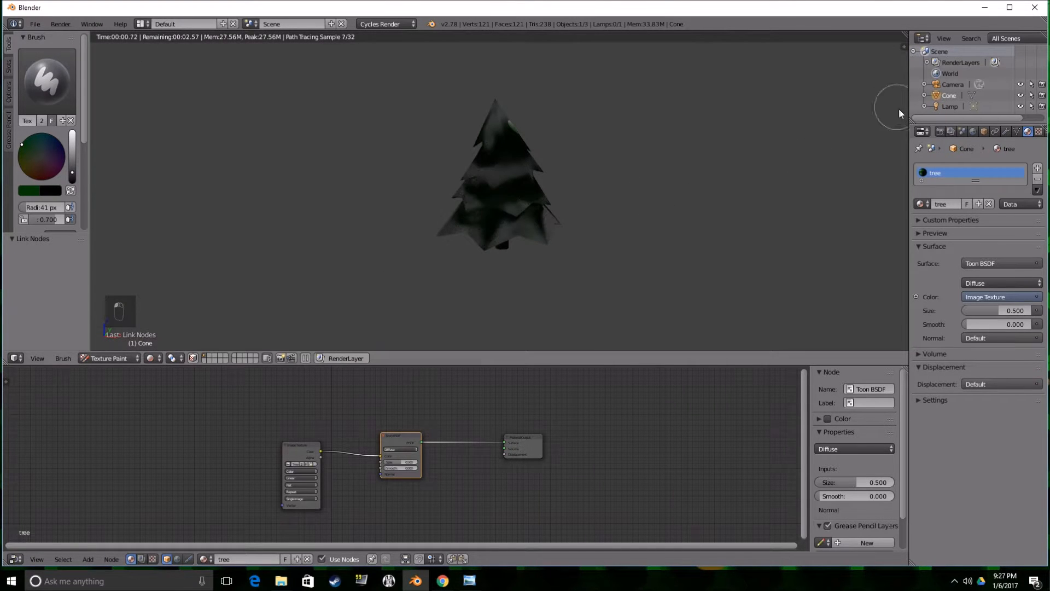
pyautogui.click(973, 132)
pyautogui.click(1036, 247)
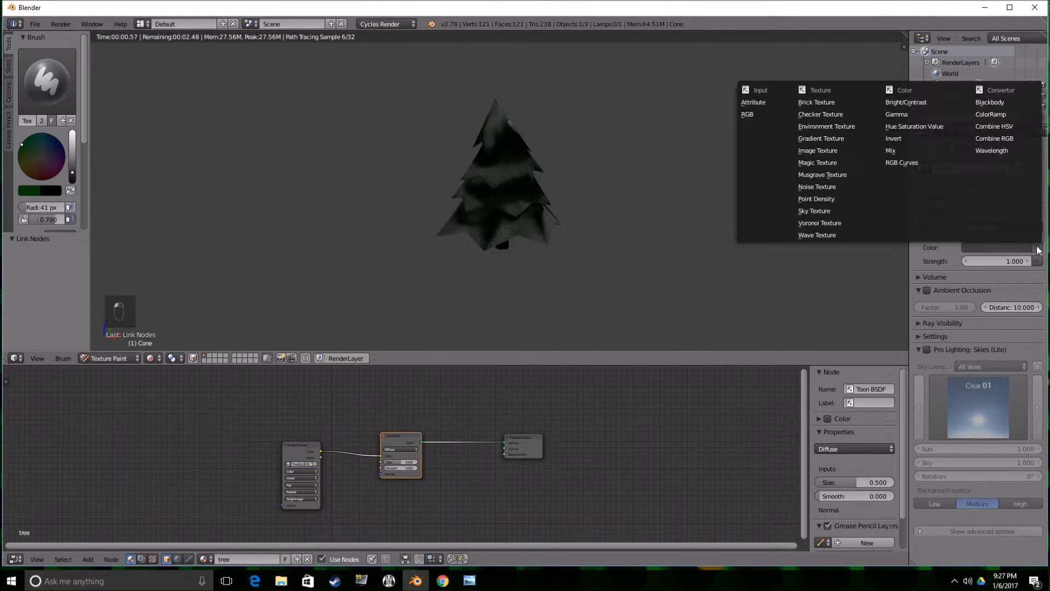
pyautogui.click(828, 209)
pyautogui.scroll(2, 599, 190)
pyautogui.scroll(-4, 608, 211)
pyautogui.scroll(4, 569, 232)
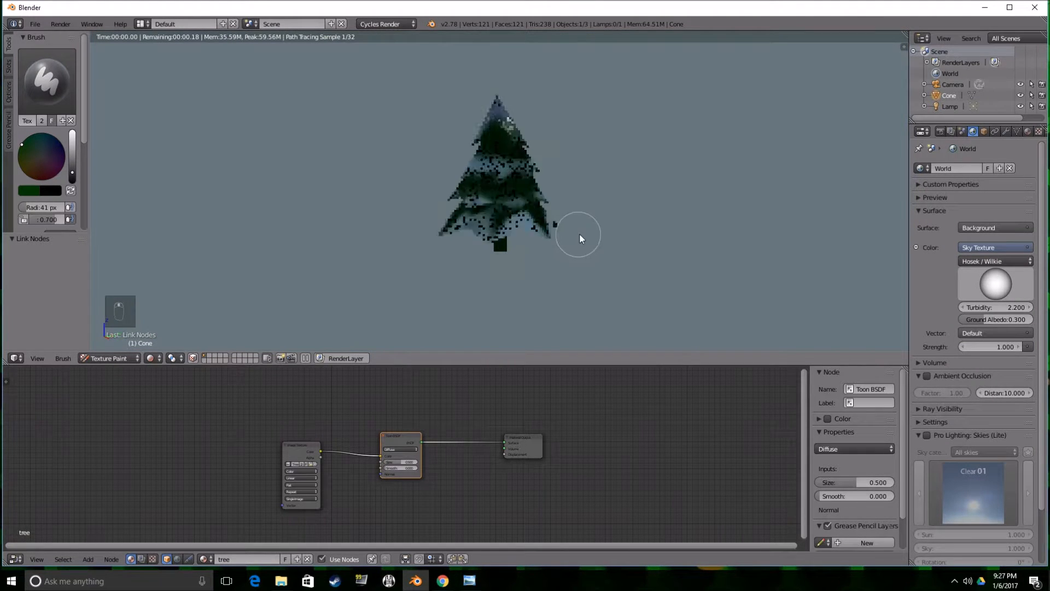
# Set the viewport shading to Solid and view the tree from below.
pyautogui.click(150, 358)
pyautogui.click(173, 319)
pyautogui.moveTo(396, 263); pyautogui.dragTo(424, 253, button='middle')
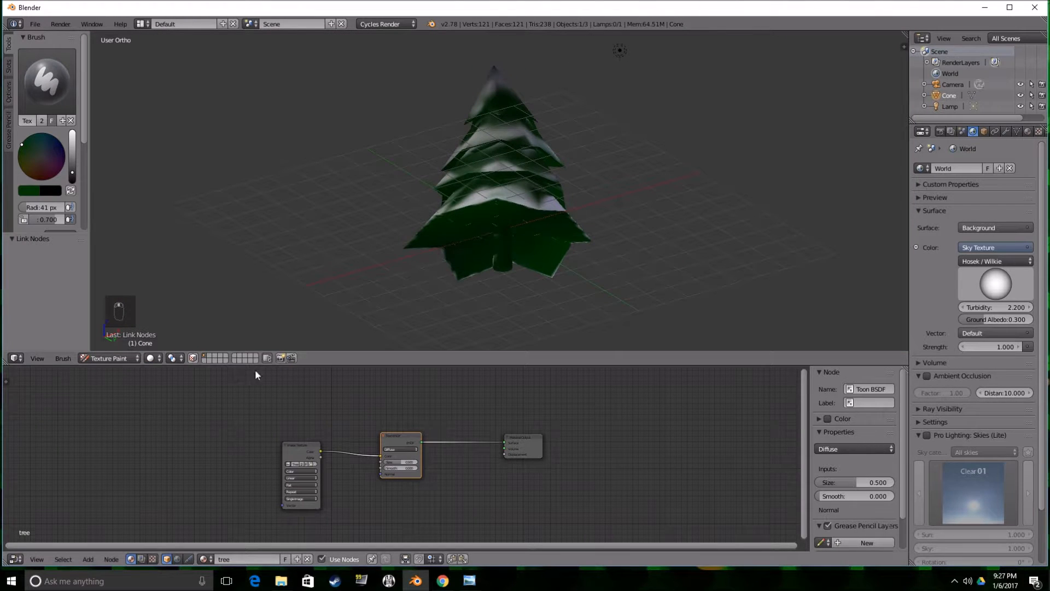
pyautogui.press('Tab')
pyautogui.press('Tab')
pyautogui.press('Tab')
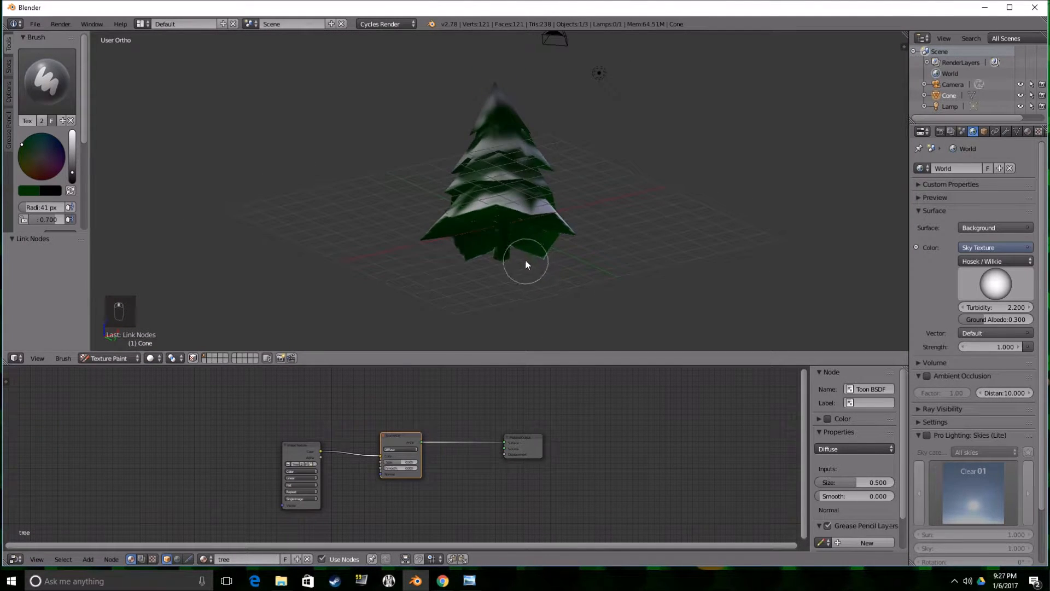
# Try face selection masking on the tree and sample a brush color from the viewport.
pyautogui.click(193, 358)
pyautogui.moveTo(303, 296); pyautogui.dragTo(328, 304, button='middle')
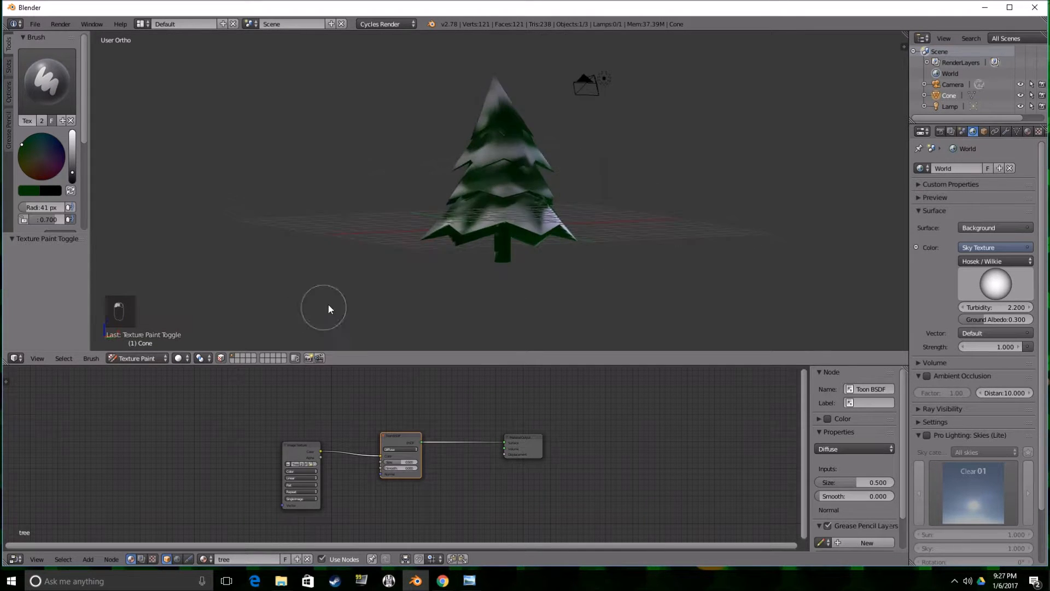
pyautogui.scroll(2, 328, 308)
pyautogui.press('s')
pyautogui.press('s')
pyautogui.press('s')
pyautogui.click(178, 357)
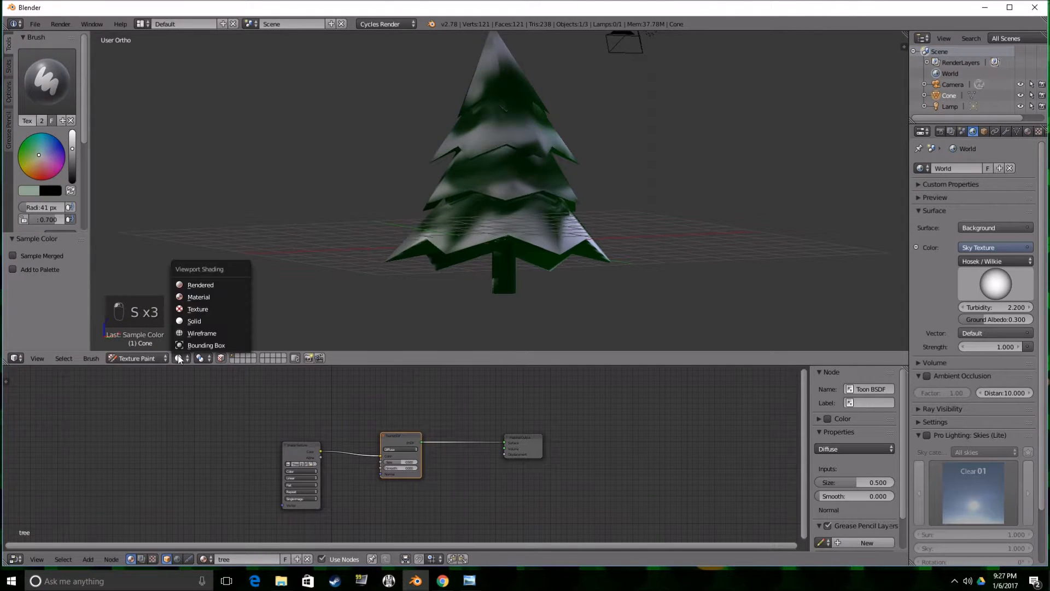
pyautogui.click(220, 358)
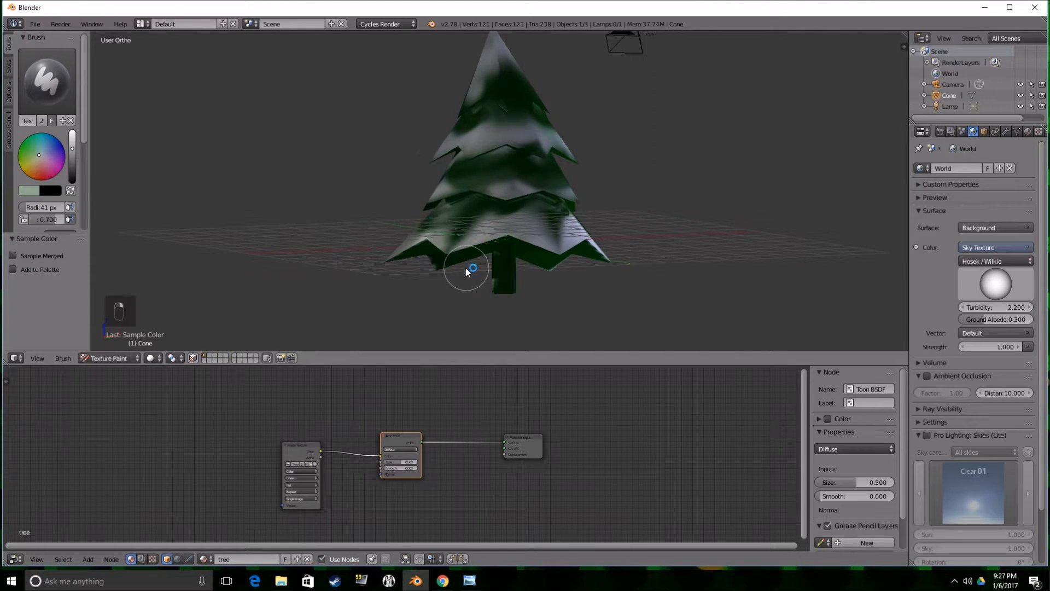
pyautogui.scroll(1, 465, 267)
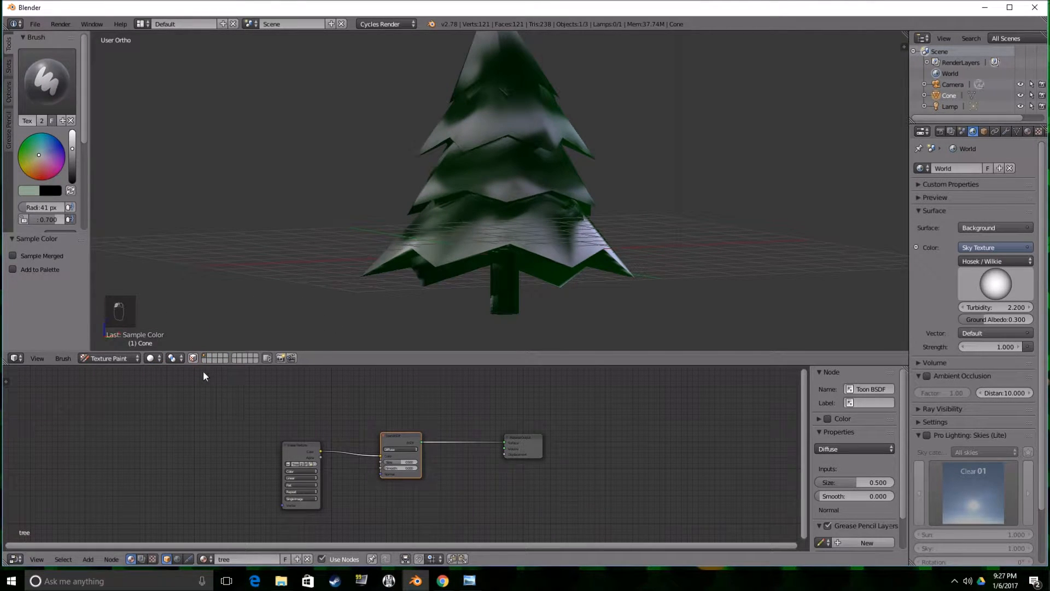
pyautogui.click(194, 358)
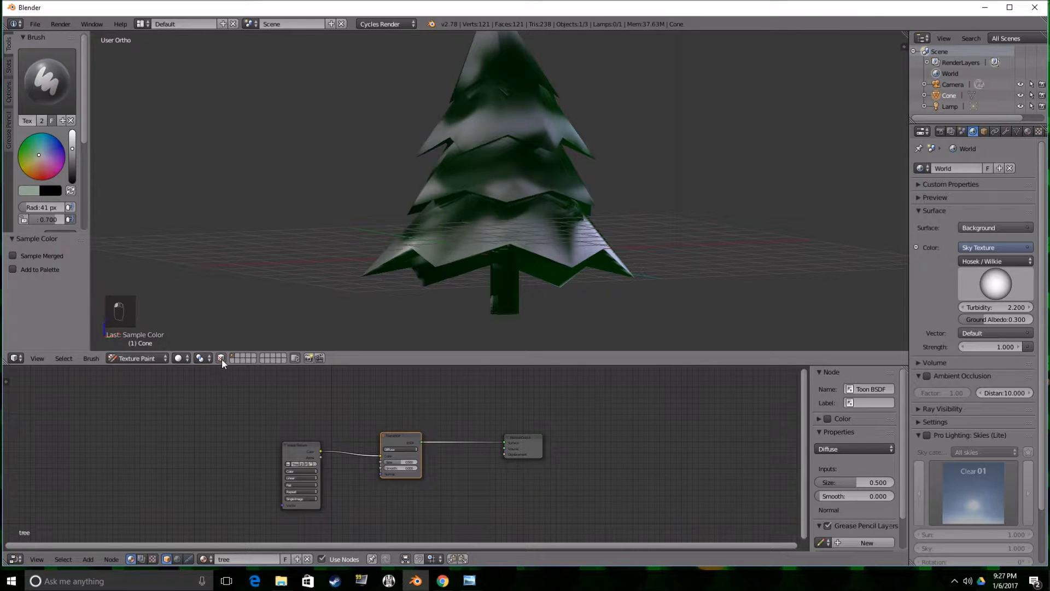
pyautogui.click(221, 359)
# Switch the tree to Object Mode and back to Texture Paint mode.
pyautogui.click(127, 363)
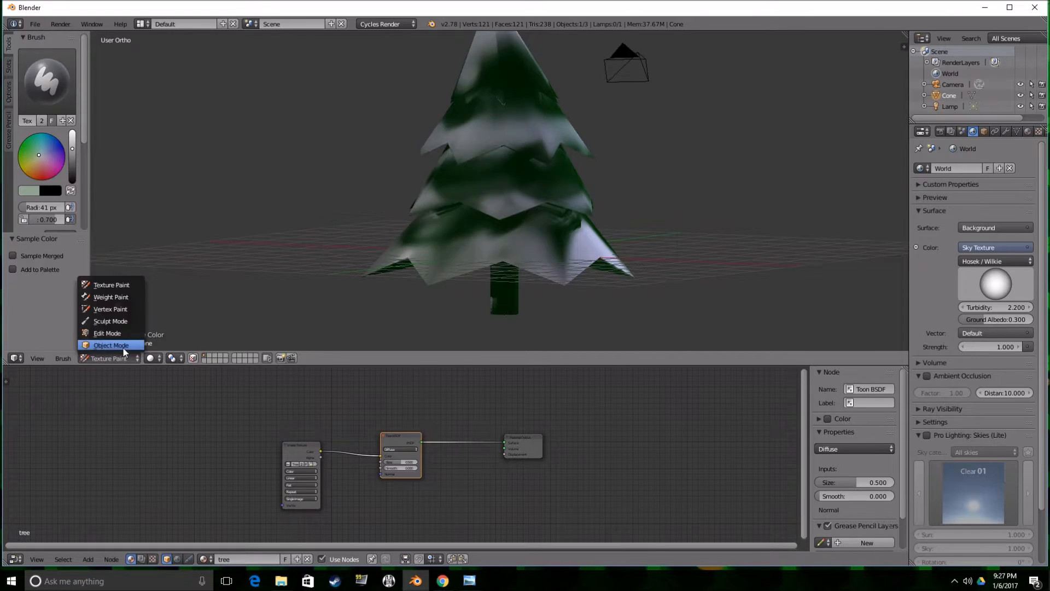
pyautogui.click(123, 348)
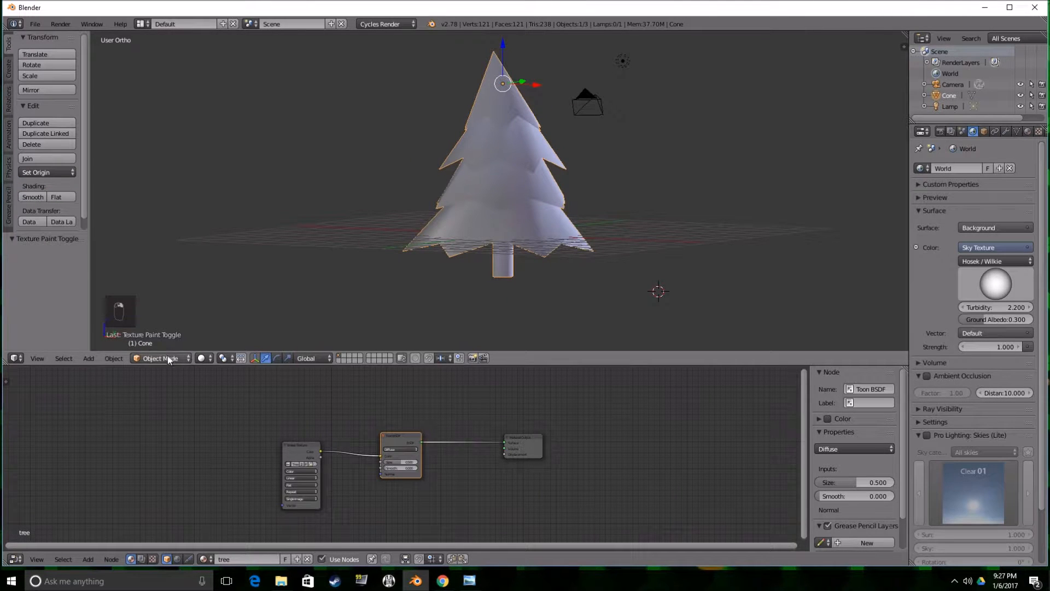
pyautogui.click(141, 359)
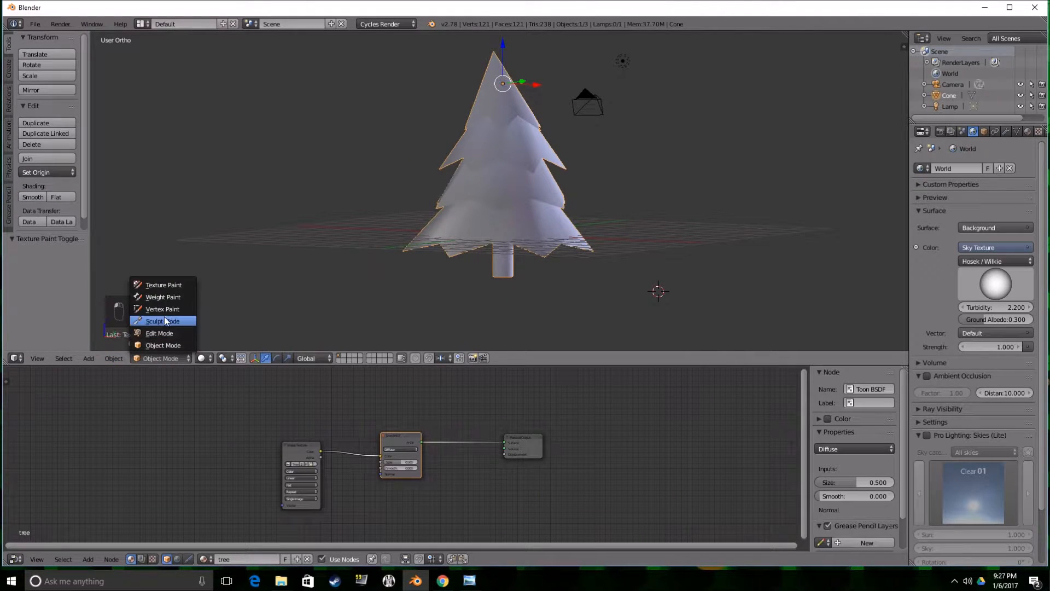
pyautogui.click(166, 286)
pyautogui.moveTo(326, 268); pyautogui.dragTo(320, 237, button='middle')
pyautogui.scroll(2, 321, 238)
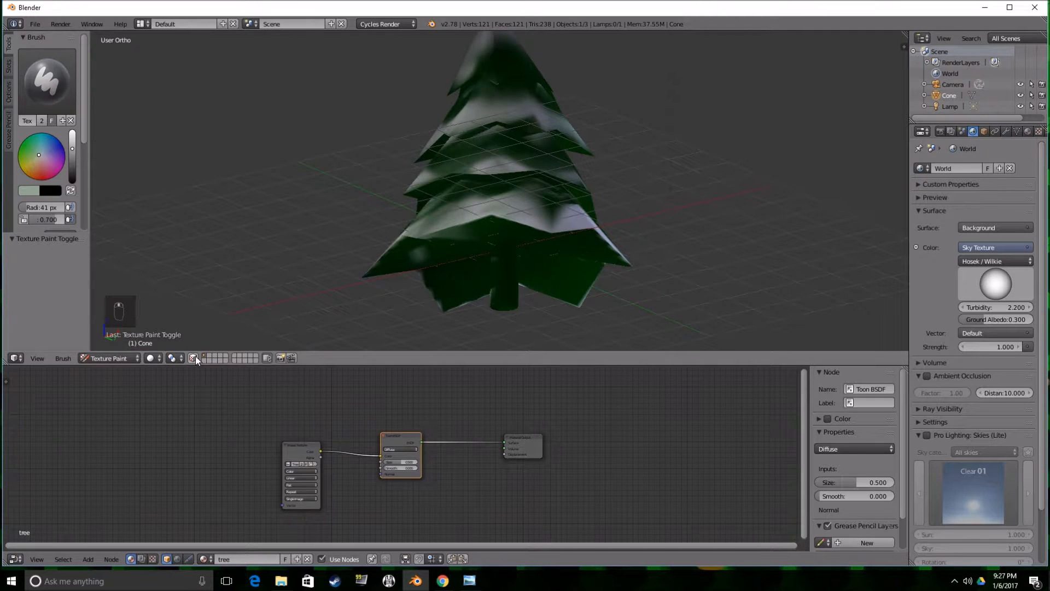
# Enable face selection masking for painting and deselect all the tree's faces.
pyautogui.click(194, 358)
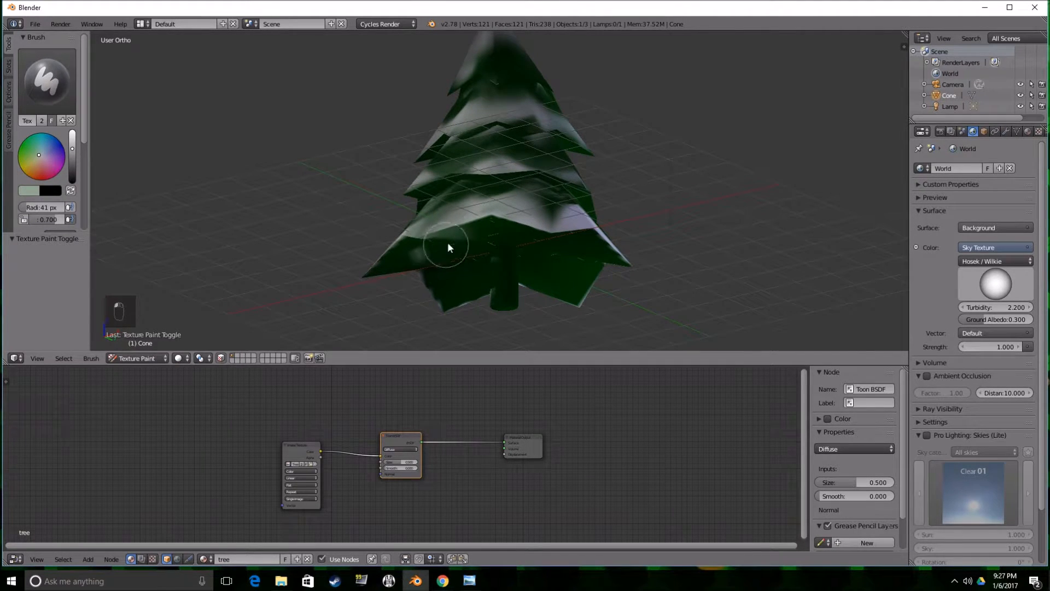
pyautogui.press('a')
pyautogui.scroll(2, 474, 234)
pyautogui.scroll(-3, 481, 231)
pyautogui.press('a')
pyautogui.press('a')
pyautogui.press('a')
pyautogui.press('a')
pyautogui.press('a')
pyautogui.scroll(2, 516, 253)
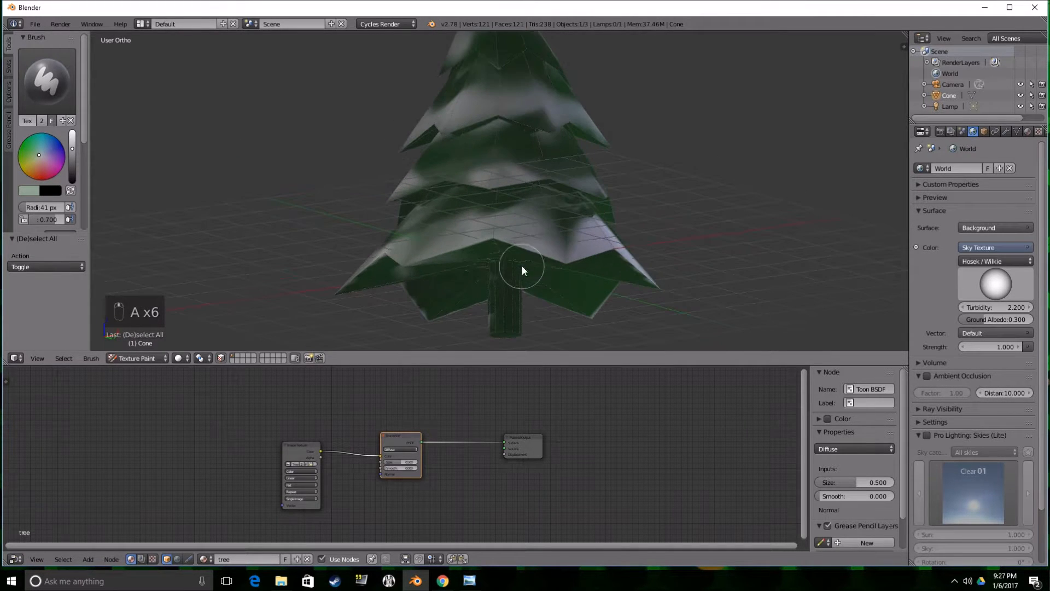
# Select the trunk's linked faces as the paint mask, viewing the tree from below.
pyautogui.press('l')
pyautogui.moveTo(505, 297); pyautogui.dragTo(503, 246, button='middle')
pyautogui.press('l')
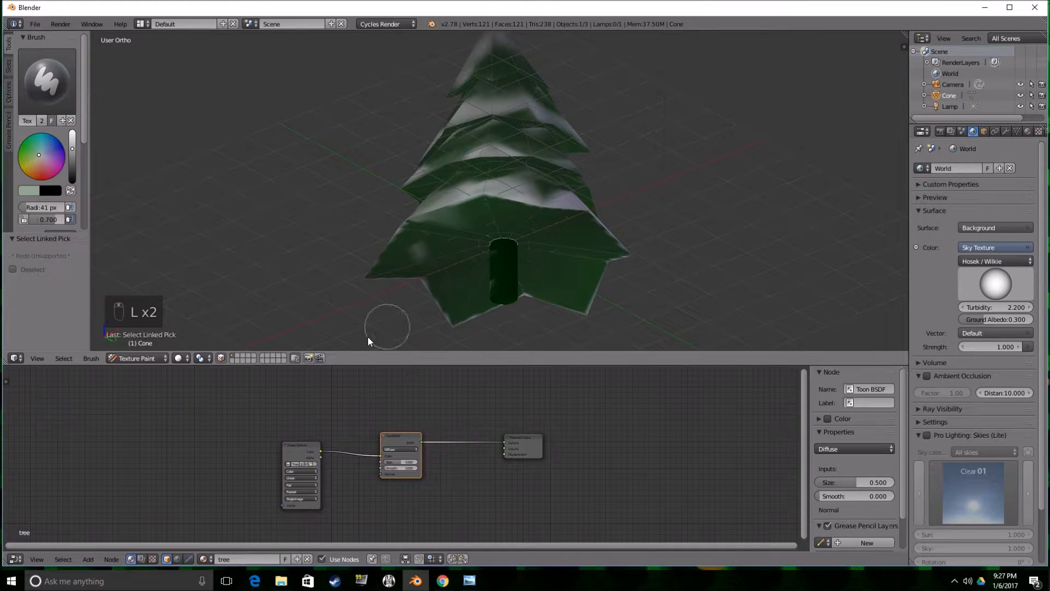
# Darken the brush color to a deep brown and paint the whole trunk from all sides.
pyautogui.moveTo(72, 148); pyautogui.dragTo(76, 179)
pyautogui.scroll(1, 495, 253)
pyautogui.scroll(-1, 496, 253)
pyautogui.moveTo(496, 290); pyautogui.dragTo(496, 230)
pyautogui.moveTo(496, 229); pyautogui.dragTo(620, 254, button='middle')
pyautogui.moveTo(503, 257); pyautogui.dragTo(501, 292)
pyautogui.moveTo(500, 290); pyautogui.dragTo(615, 245, button='middle')
pyautogui.moveTo(487, 224); pyautogui.dragTo(496, 290, button='middle')
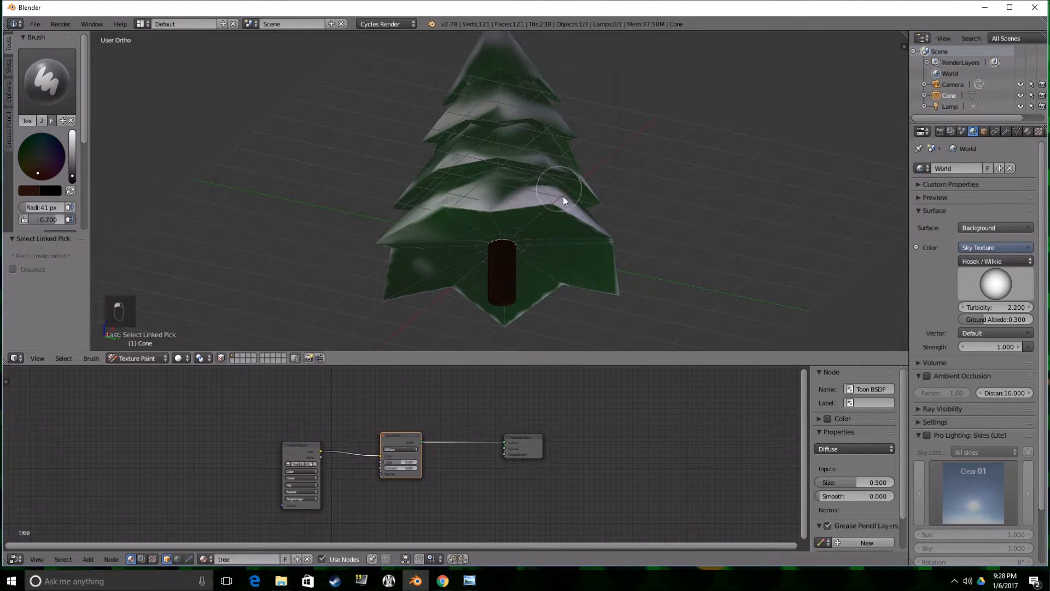
# Paint bark streaks around the trunk with a lighter brown and a brush radius of 8 px.
pyautogui.moveTo(72, 178); pyautogui.dragTo(72, 166)
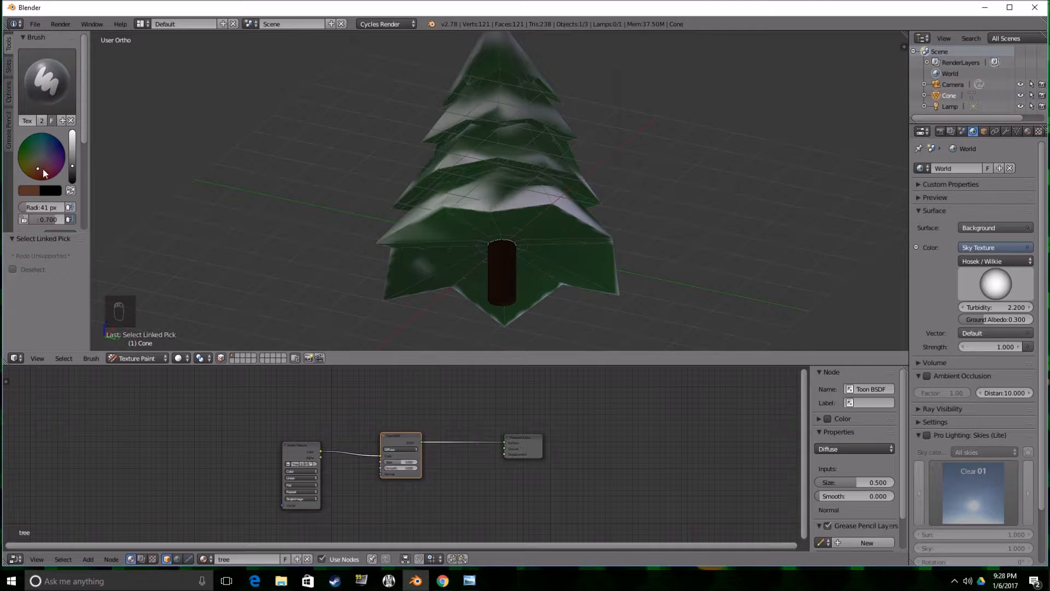
pyautogui.press('g')
pyautogui.press('f')
pyautogui.click(524, 246)
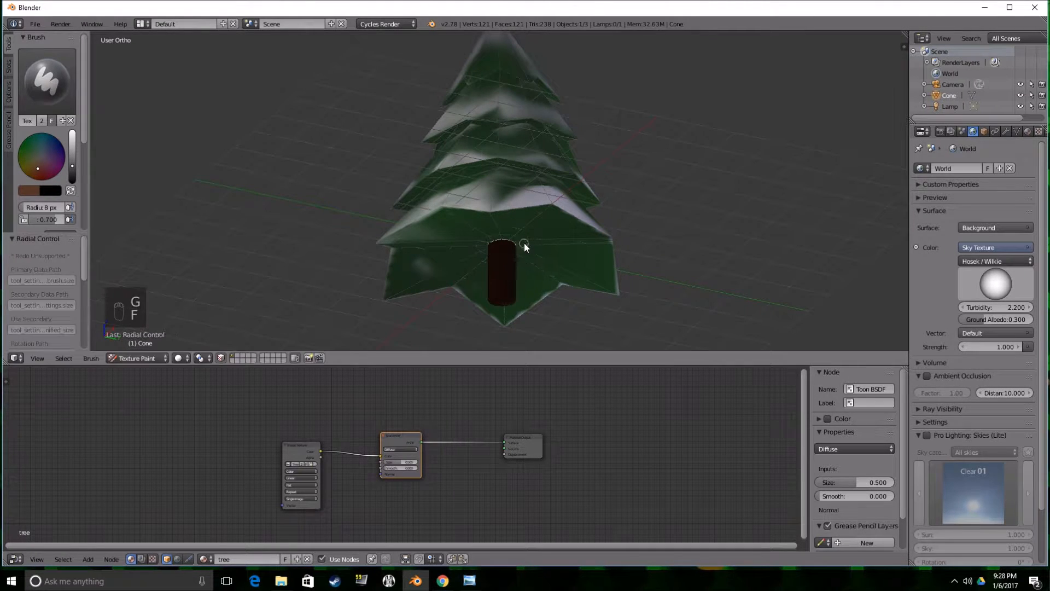
pyautogui.moveTo(514, 261); pyautogui.dragTo(446, 298, button='middle')
pyautogui.moveTo(494, 275)
pyautogui.mouseDown(button='middle')
pyautogui.moveTo(492, 283)
pyautogui.moveTo(494, 253)
pyautogui.mouseUp(button='middle')
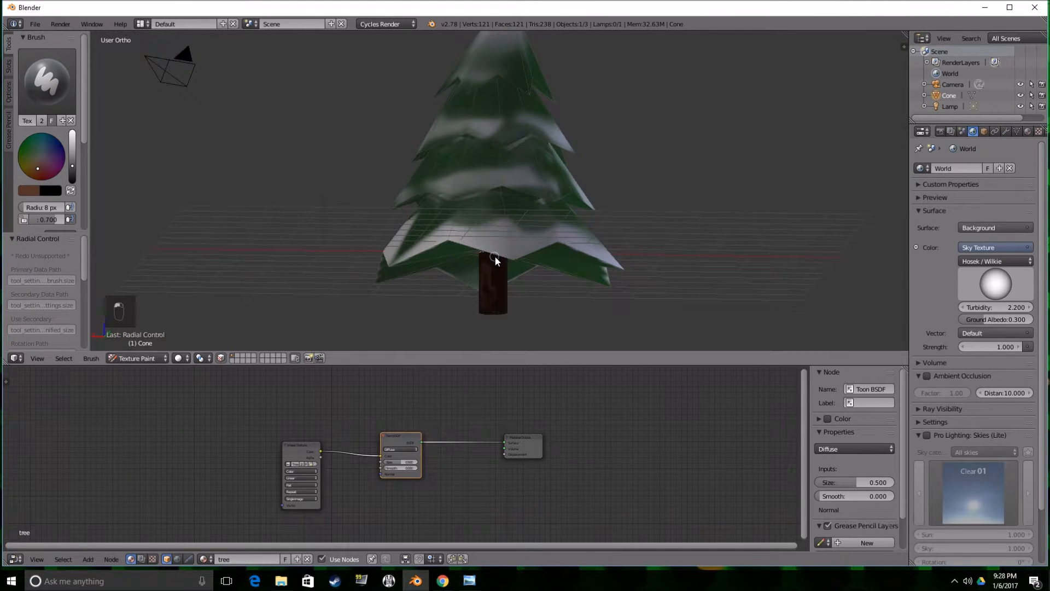
pyautogui.moveTo(534, 282); pyautogui.dragTo(503, 268, button='middle')
pyautogui.moveTo(507, 307); pyautogui.dragTo(500, 263, button='middle')
# Blend the bark streaks around the trunk using the Smear brush with a 35 px radius.
pyautogui.click(47, 81)
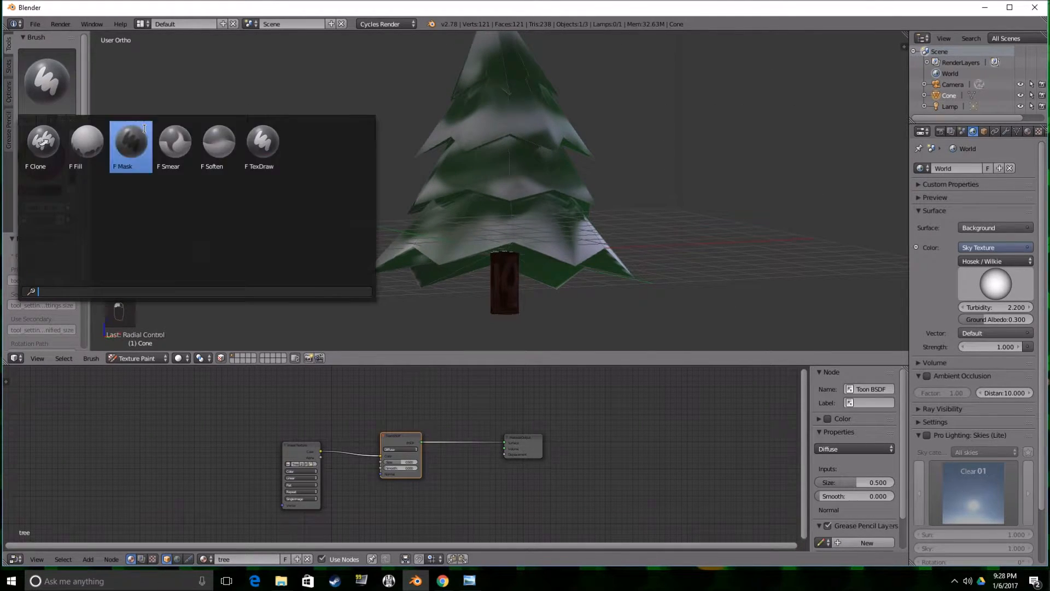
pyautogui.click(175, 144)
pyautogui.press('f')
pyautogui.click(540, 199)
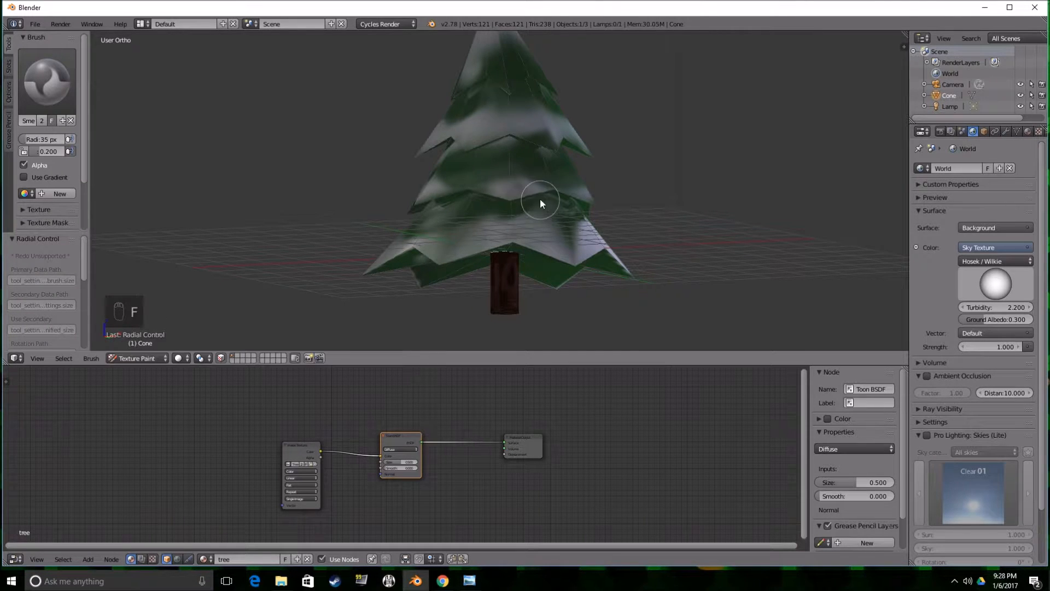
pyautogui.moveTo(551, 227); pyautogui.dragTo(555, 206, button='middle')
pyautogui.moveTo(509, 288); pyautogui.dragTo(608, 254, button='middle')
pyautogui.moveTo(502, 292); pyautogui.dragTo(530, 275, button='middle')
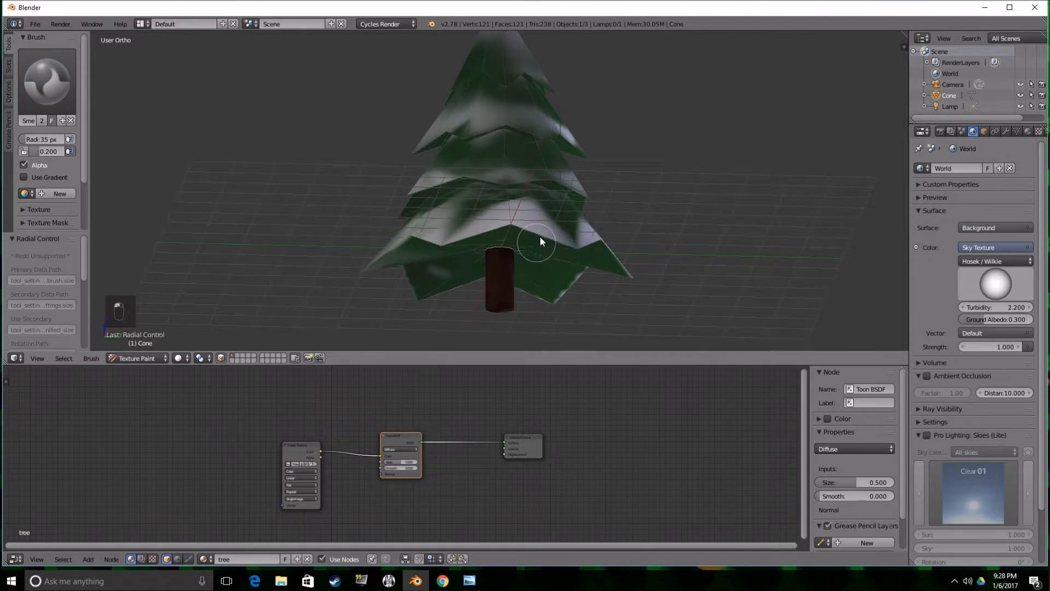
# Return the tree to Object Mode and preview it with Rendered viewport shading.
pyautogui.scroll(-5, 540, 241)
pyautogui.click(147, 358)
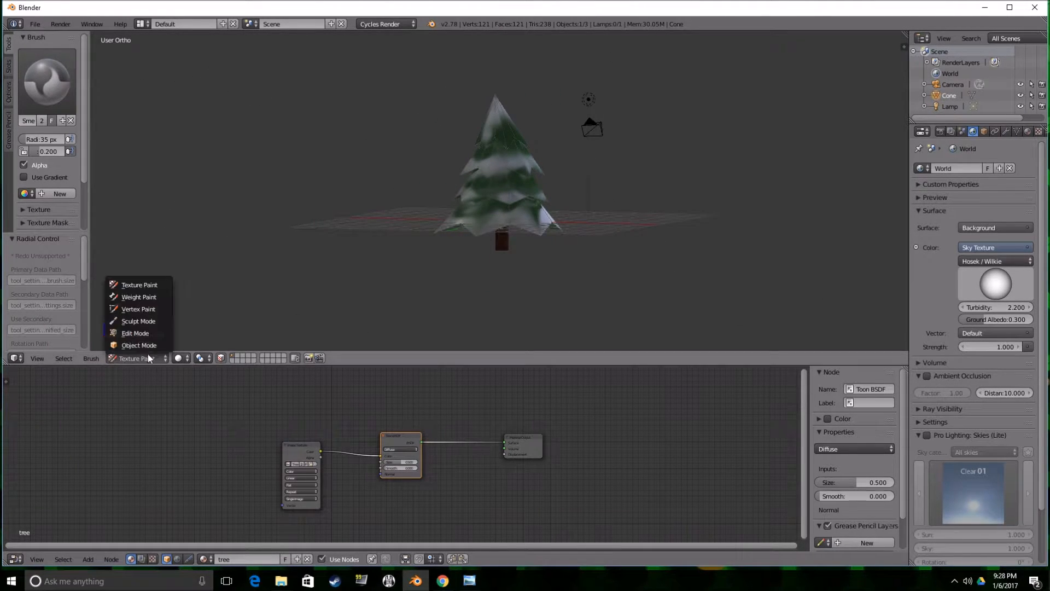
pyautogui.click(148, 345)
pyautogui.click(202, 358)
pyautogui.click(228, 287)
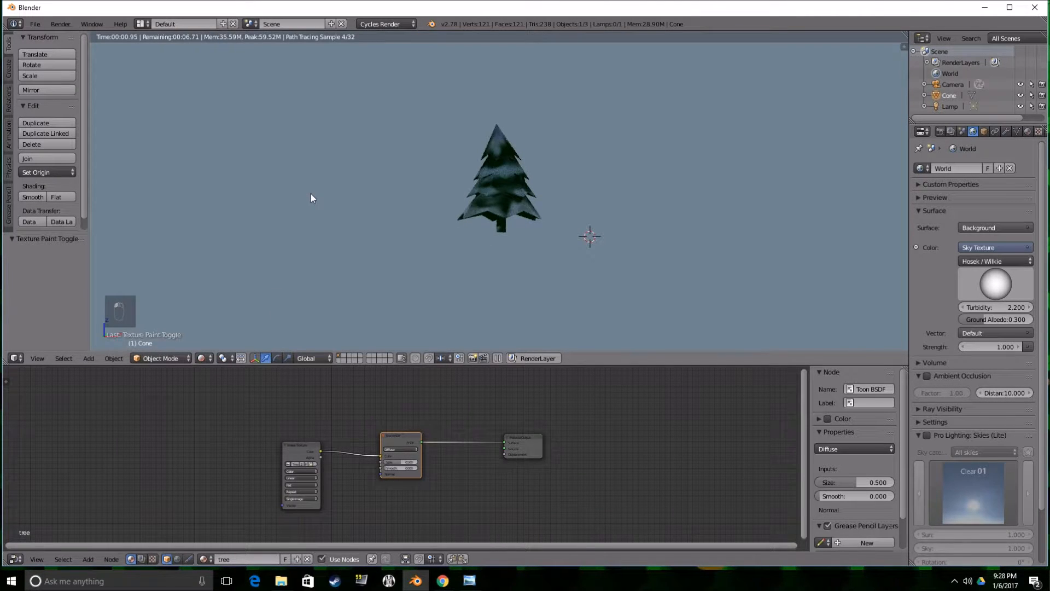
pyautogui.moveTo(585, 274)
pyautogui.mouseDown(button='middle')
pyautogui.moveTo(525, 291)
pyautogui.moveTo(598, 242)
pyautogui.moveTo(585, 263)
pyautogui.mouseUp(button='middle')
# Set the viewport shading to Solid and move the pine tree to the second layer.
pyautogui.click(202, 358)
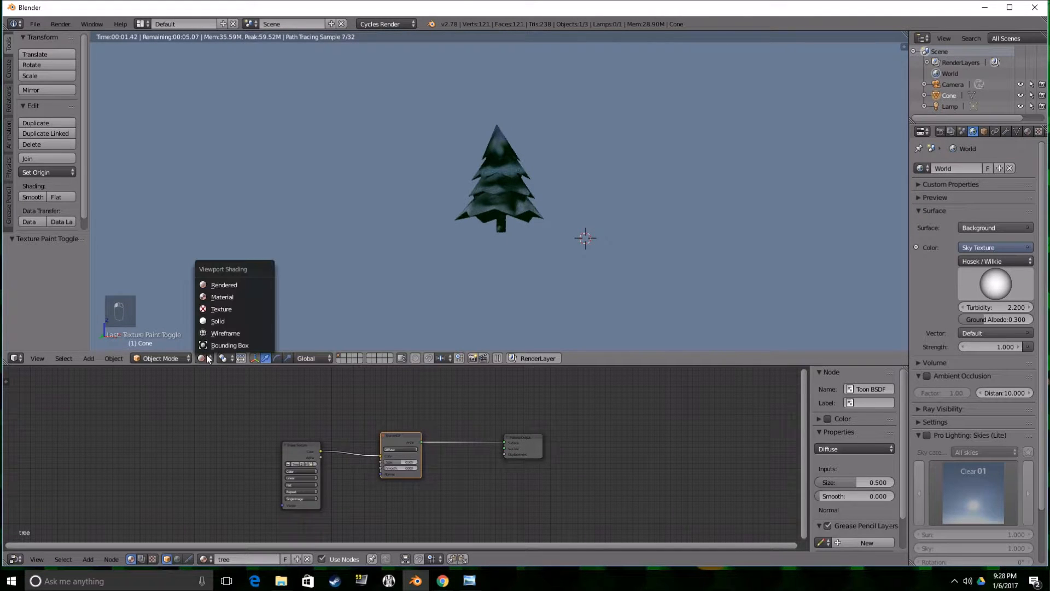
pyautogui.click(230, 324)
pyautogui.moveTo(420, 277); pyautogui.dragTo(455, 257, button='middle')
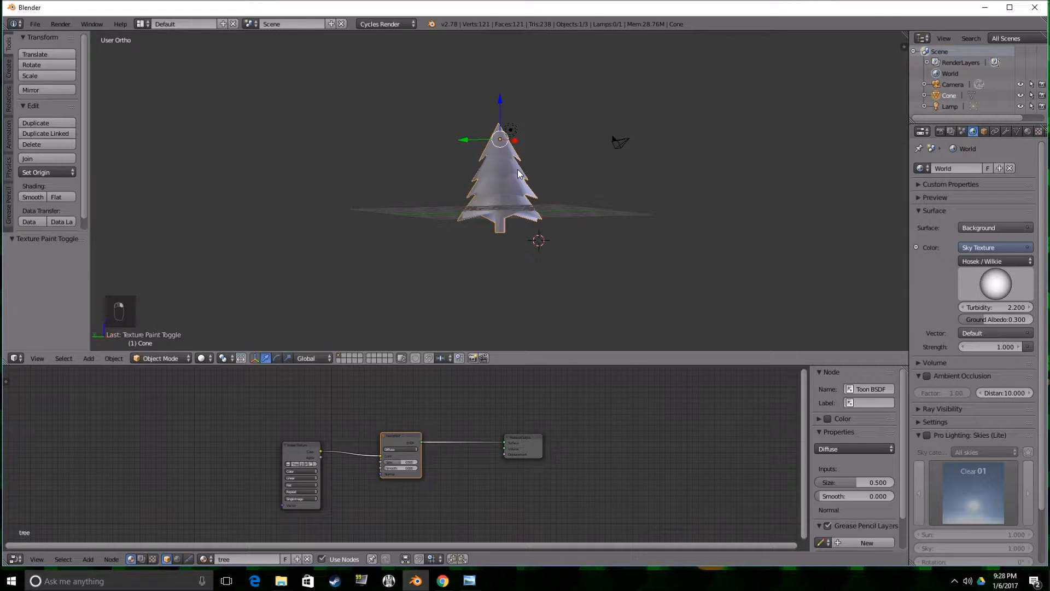
pyautogui.press('m')
pyautogui.press('m')
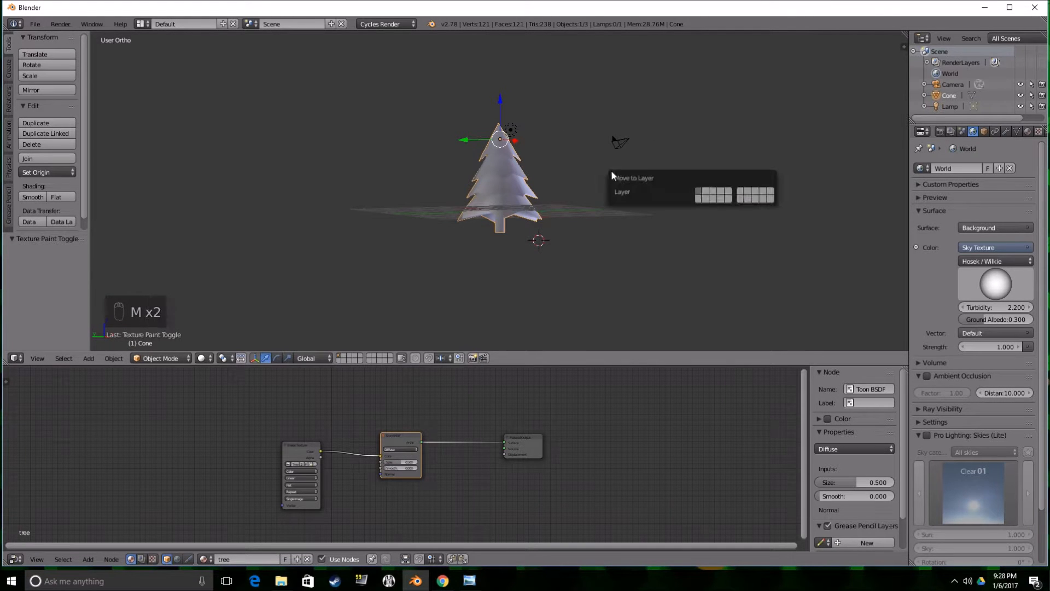
pyautogui.click(707, 191)
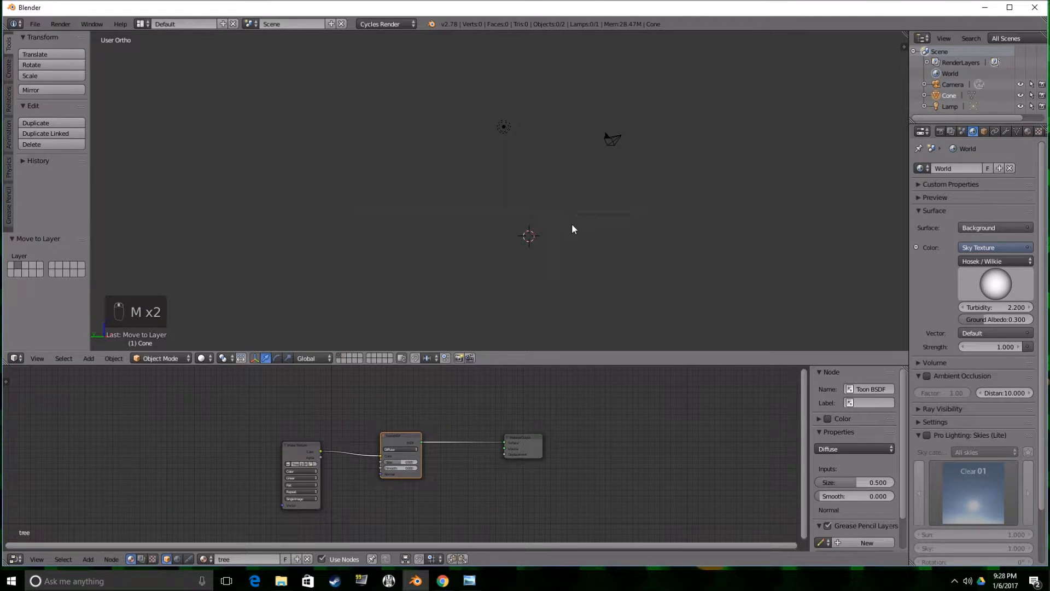
# Reset the 3D cursor to the world origin and show the 3D view's properties region.
pyautogui.hotkey('shift', 'c')
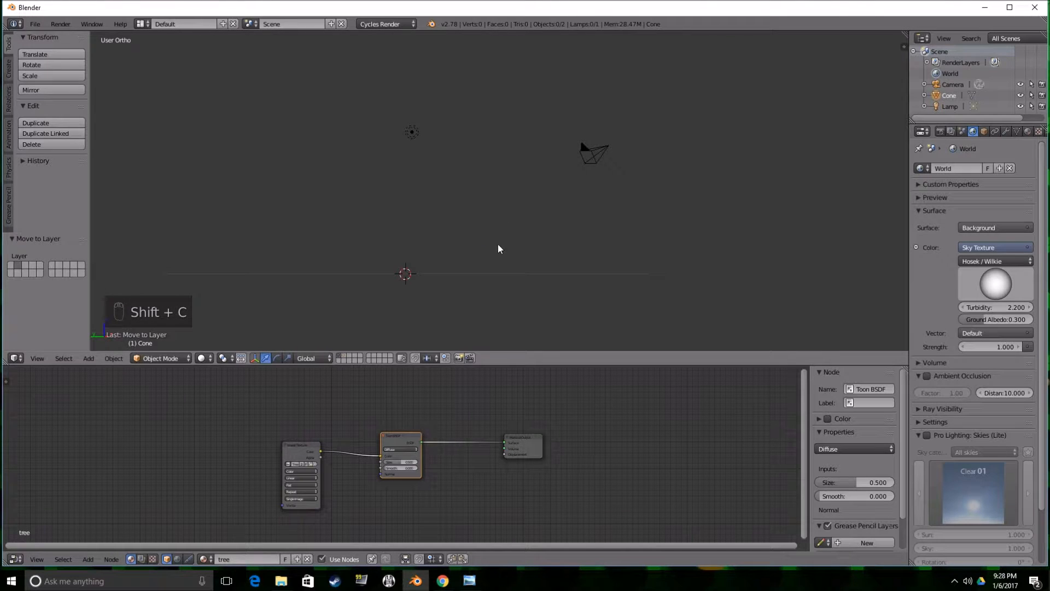
pyautogui.keyDown('shift'); pyautogui.moveTo(481, 246); pyautogui.dragTo(557, 216, button='middle'); pyautogui.keyUp('shift')
pyautogui.scroll(4, 549, 224)
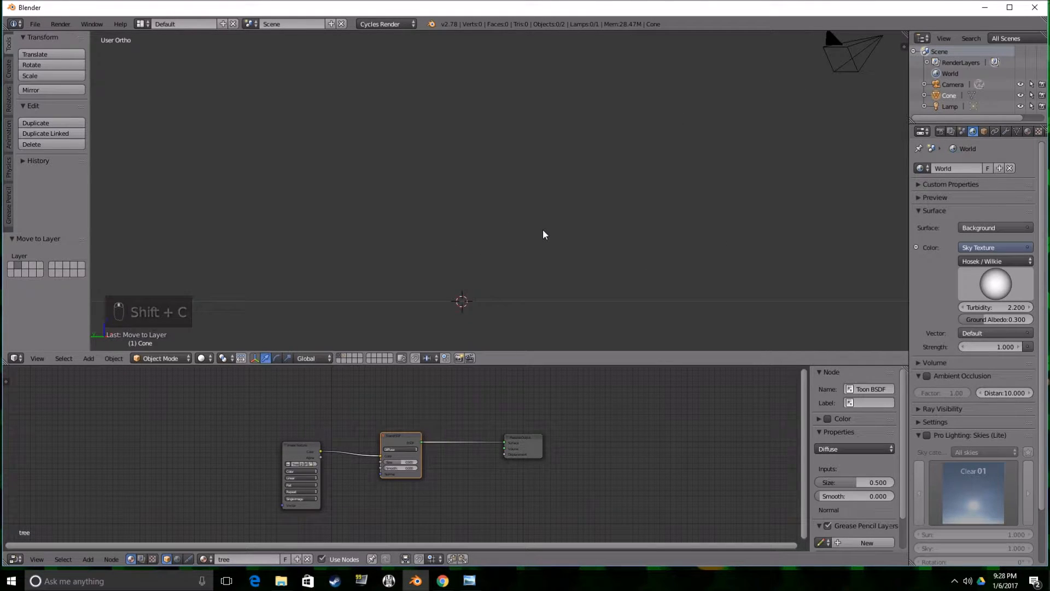
pyautogui.scroll(-3, 542, 229)
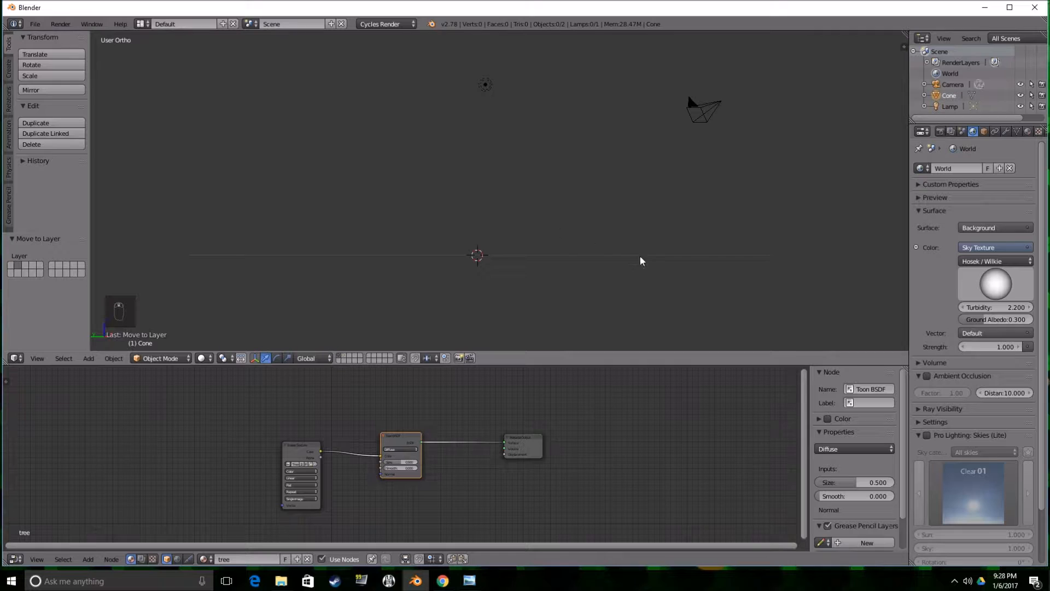
pyautogui.press('m')
pyautogui.press('n')
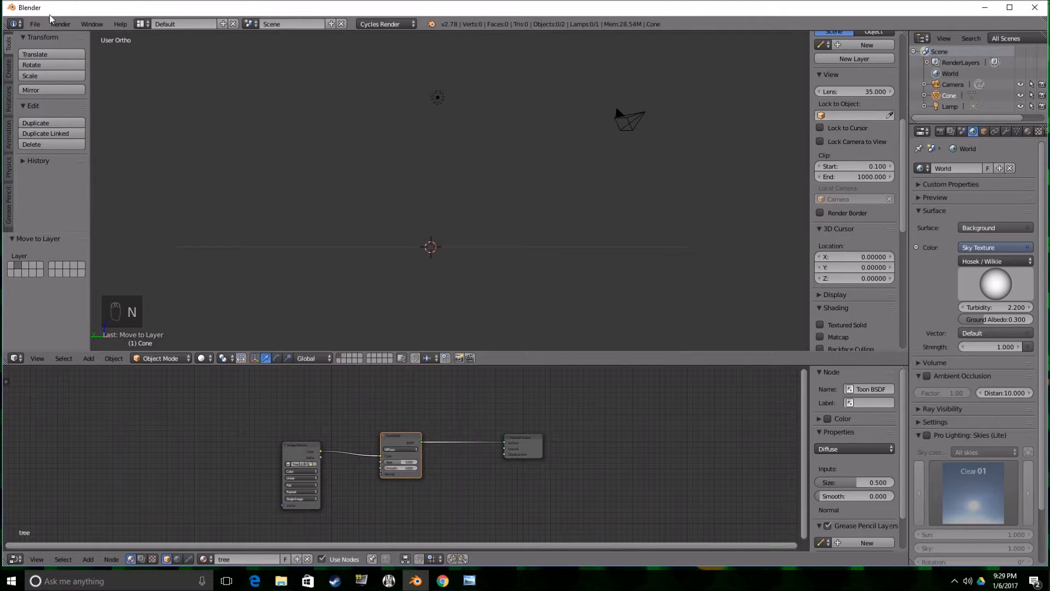
# Search the add-ons for "sap" and enable Add Curve: Sapling Tree Gen in the user preferences.
pyautogui.click(35, 24)
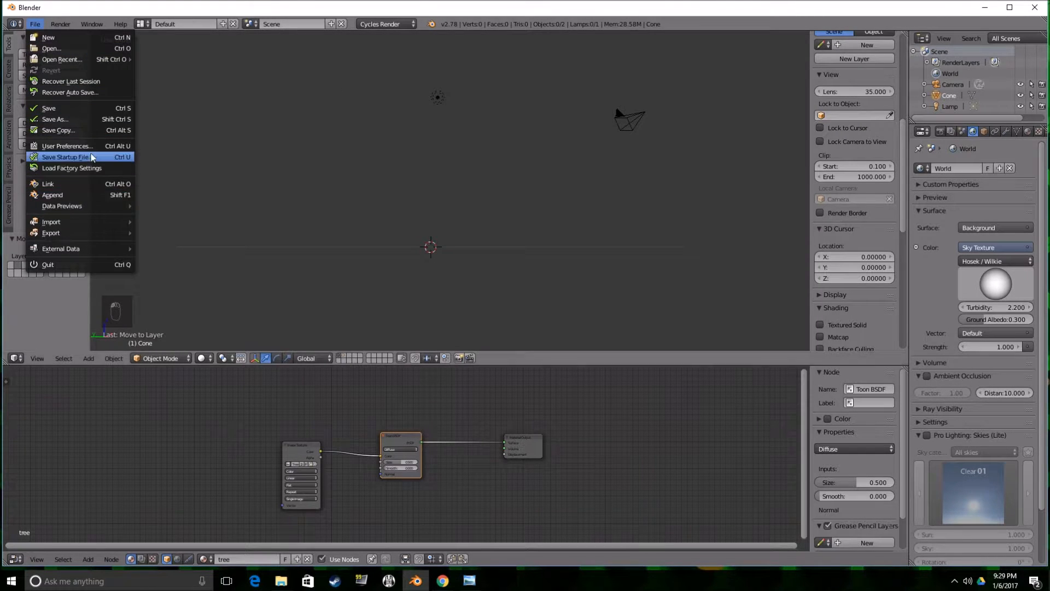
pyautogui.click(66, 146)
pyautogui.click(59, 61)
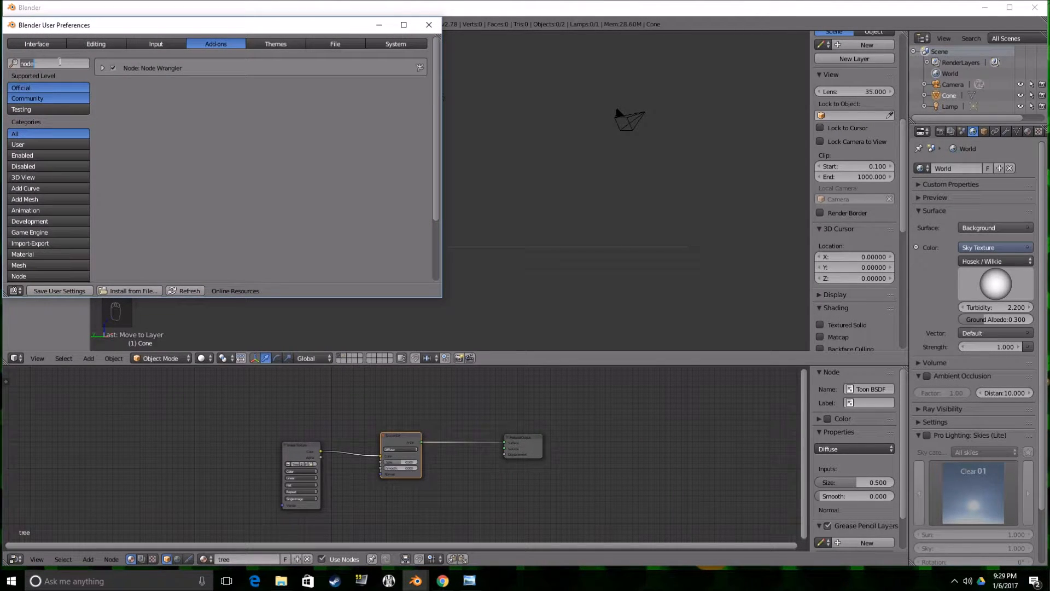
pyautogui.press('BackSpace')
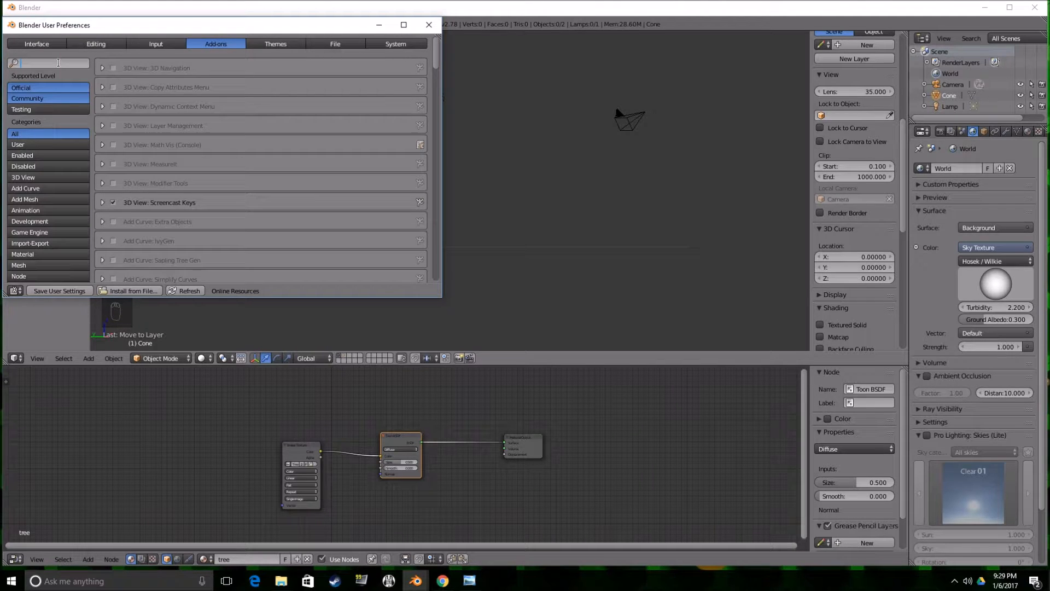
pyautogui.write('sap')
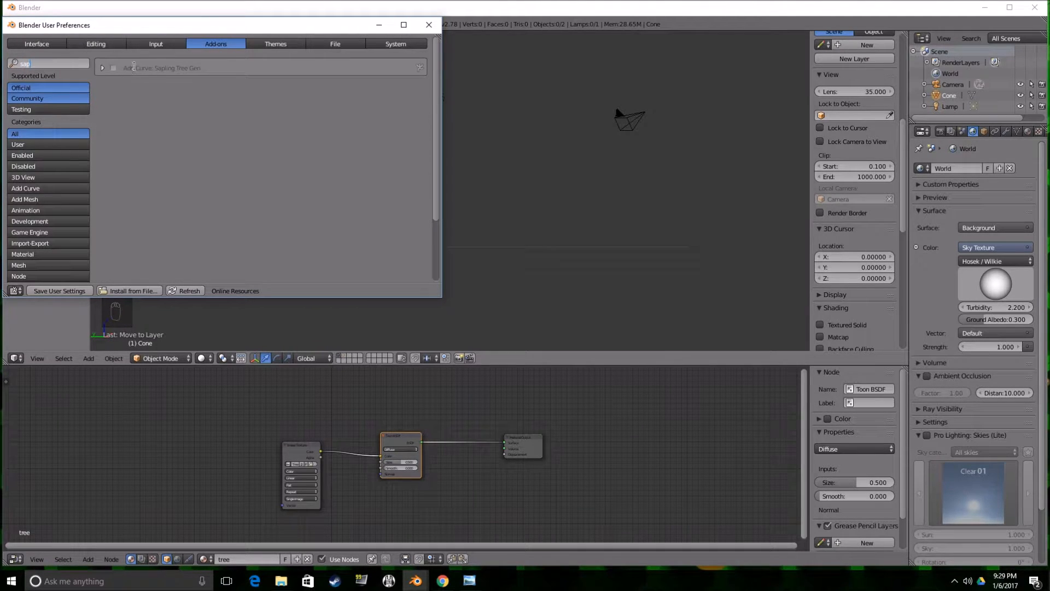
pyautogui.click(114, 69)
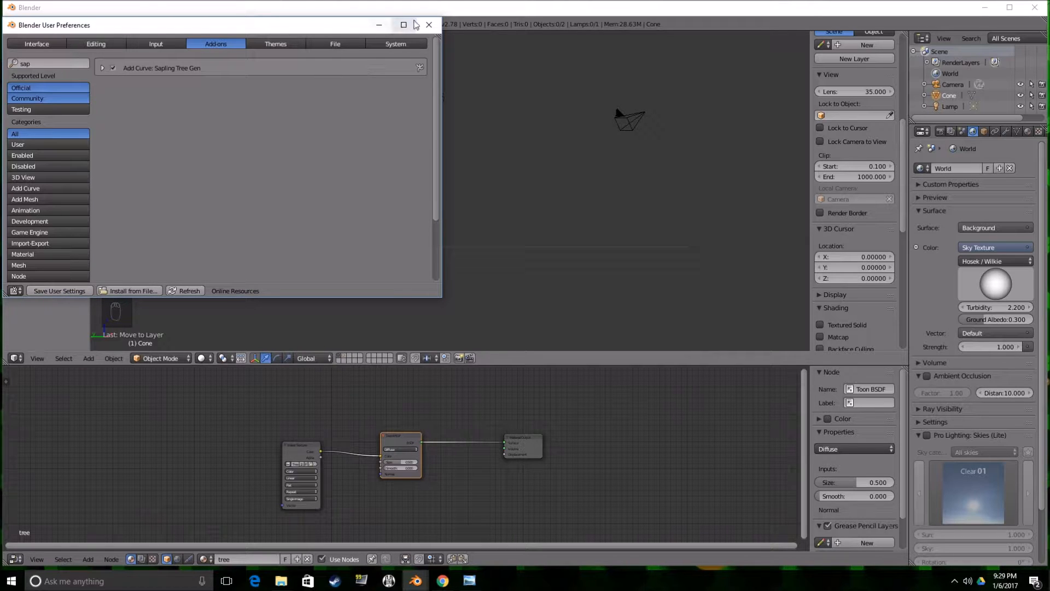
pyautogui.click(429, 25)
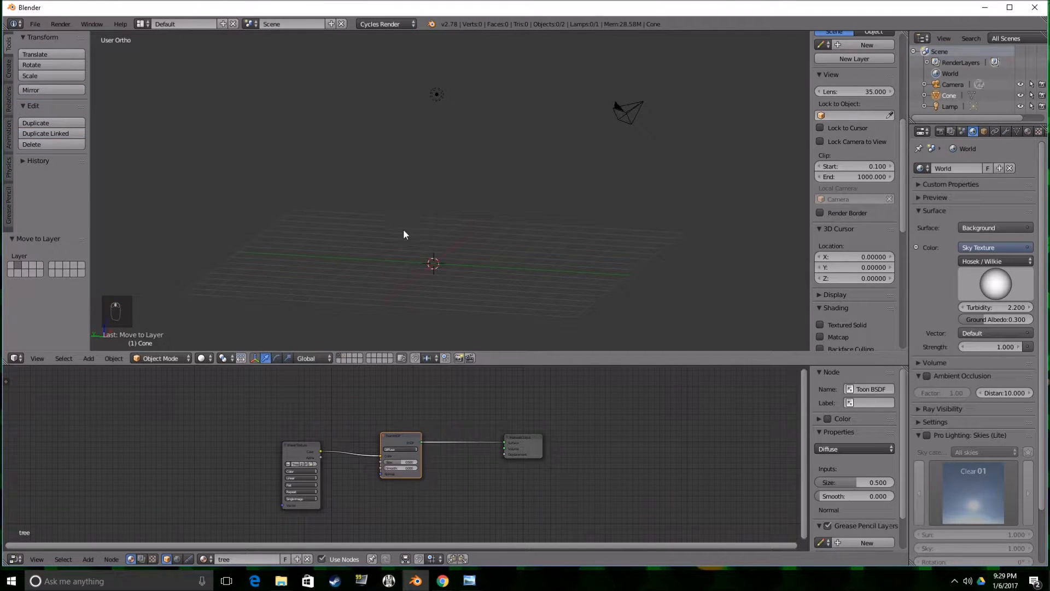
# Add a Sapling Tree Gen curve at the origin and enlarge the 3D viewport to expose its settings.
pyautogui.hotkey('shift', 'a')
pyautogui.moveTo(428, 282)
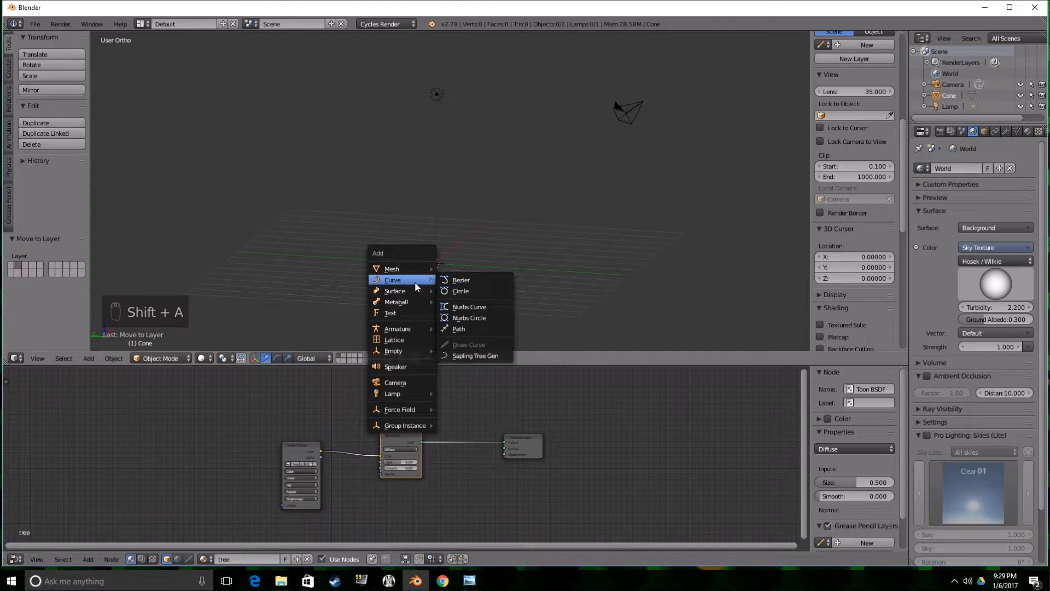
pyautogui.click(477, 356)
pyautogui.moveTo(448, 297); pyautogui.dragTo(452, 235, button='middle')
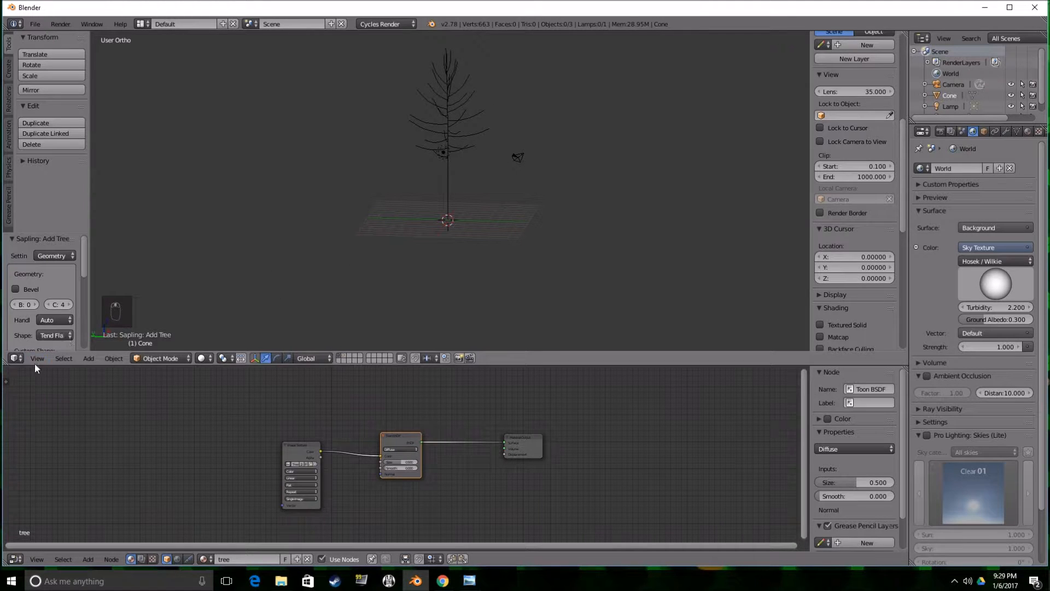
pyautogui.scroll(-5, 88, 240)
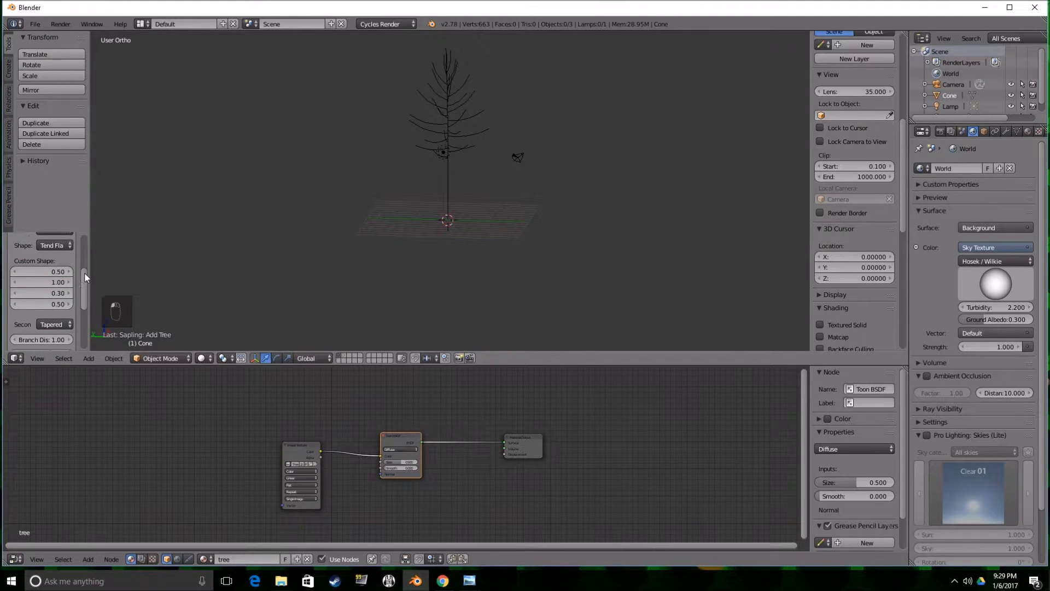
pyautogui.moveTo(479, 366); pyautogui.dragTo(479, 480)
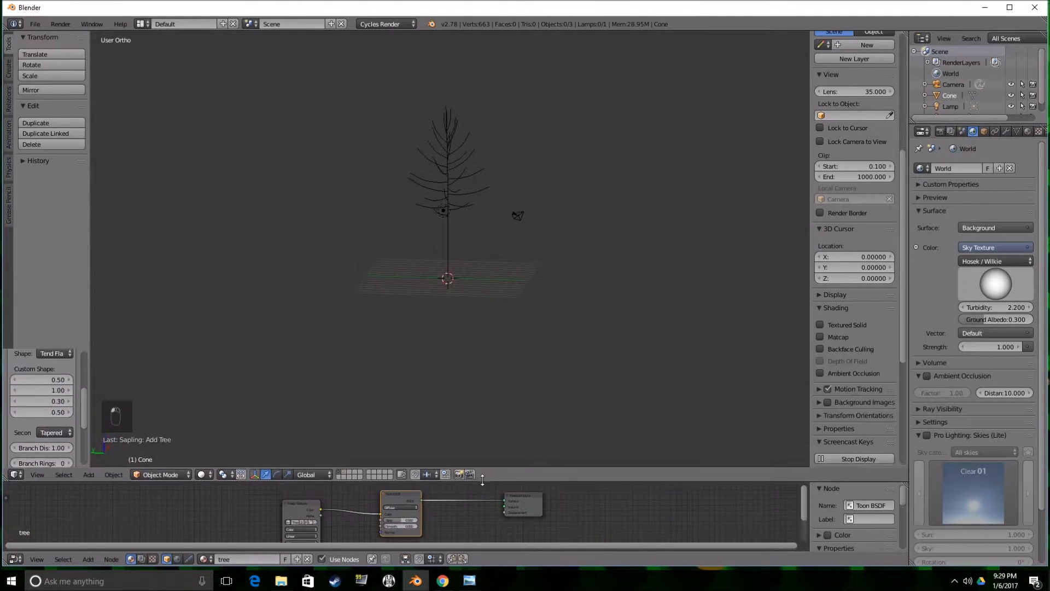
pyautogui.moveTo(34, 345); pyautogui.dragTo(34, 245)
# Try the small_pine preset on the sapling tree, and load the white_birch preset in its place.
pyautogui.click(20, 453)
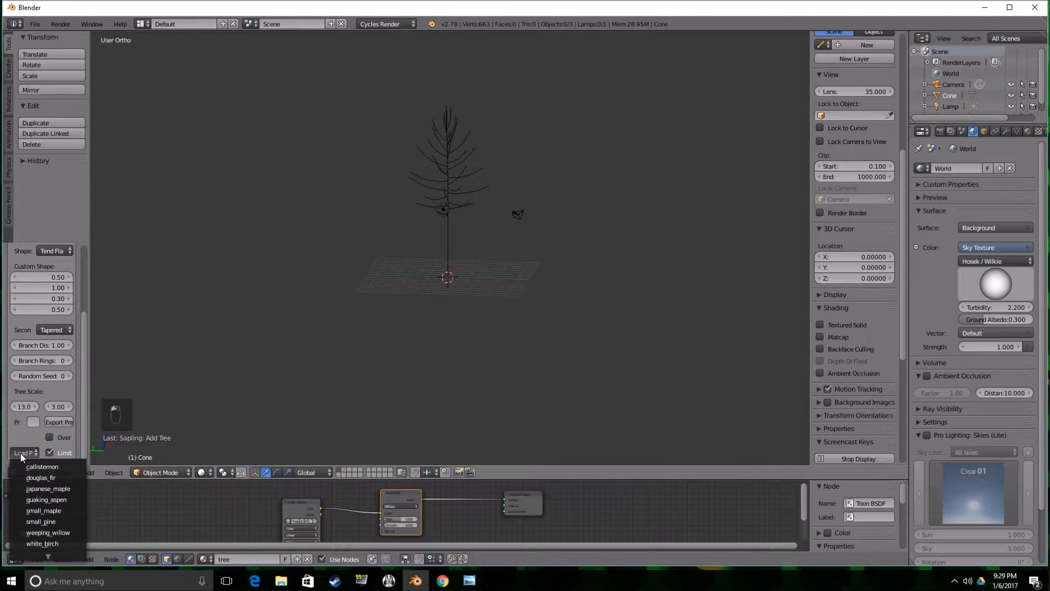
pyautogui.click(51, 518)
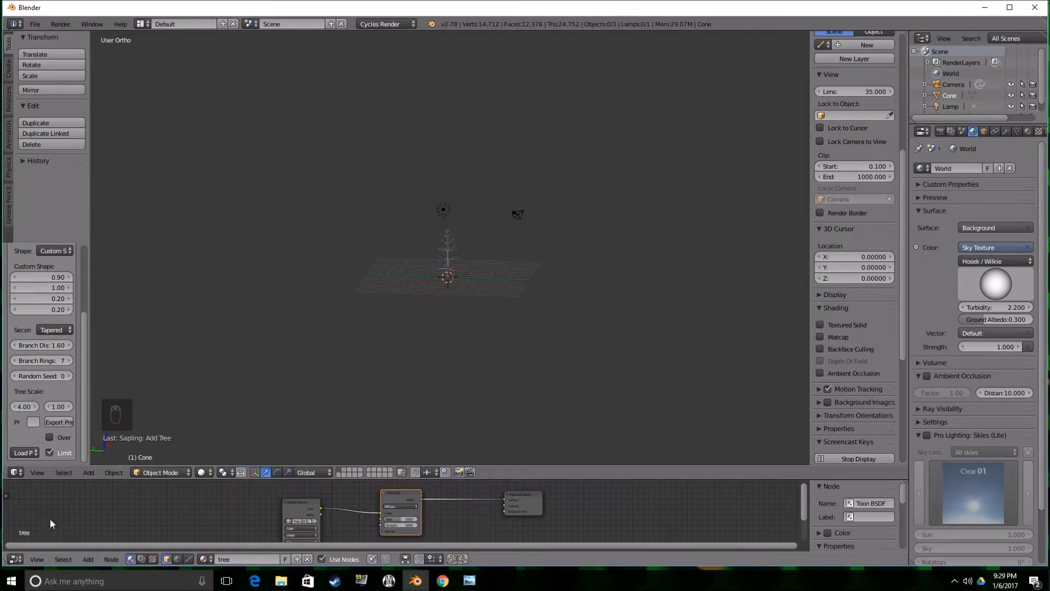
pyautogui.click(28, 454)
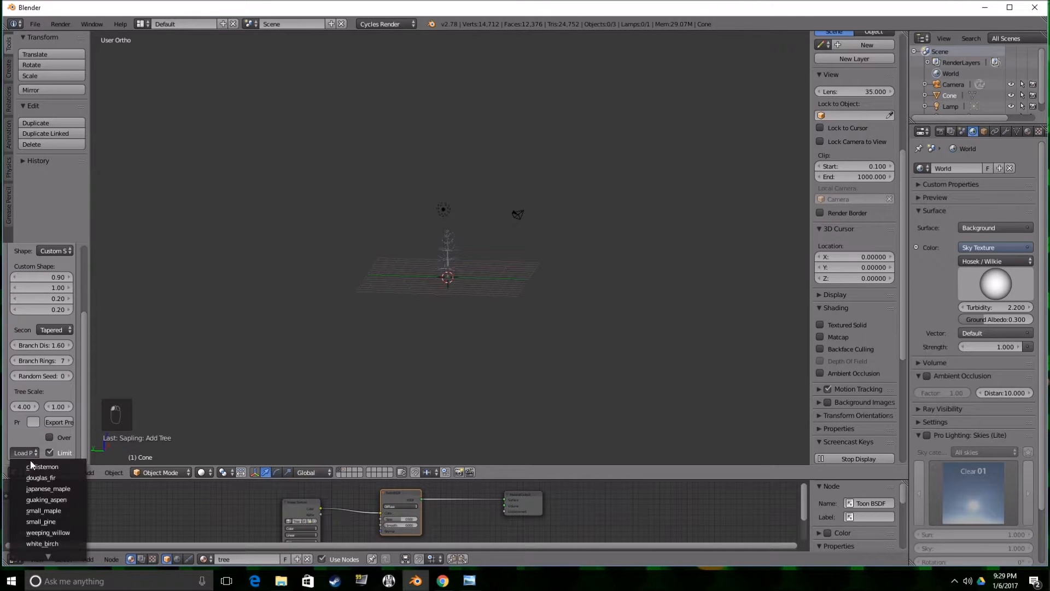
pyautogui.click(52, 540)
pyautogui.moveTo(320, 302); pyautogui.dragTo(415, 253, button='middle')
pyautogui.scroll(3, 383, 261)
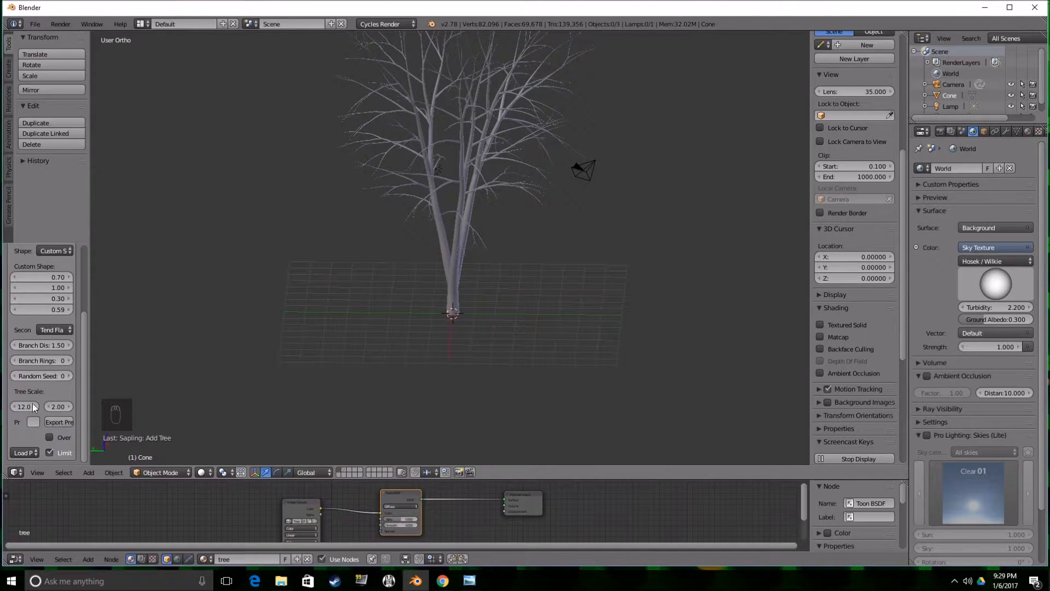
# Reduce the birch tree's bevel resolution to 1 in the sapling geometry settings and inspect the branches.
pyautogui.moveTo(83, 367); pyautogui.dragTo(85, 310)
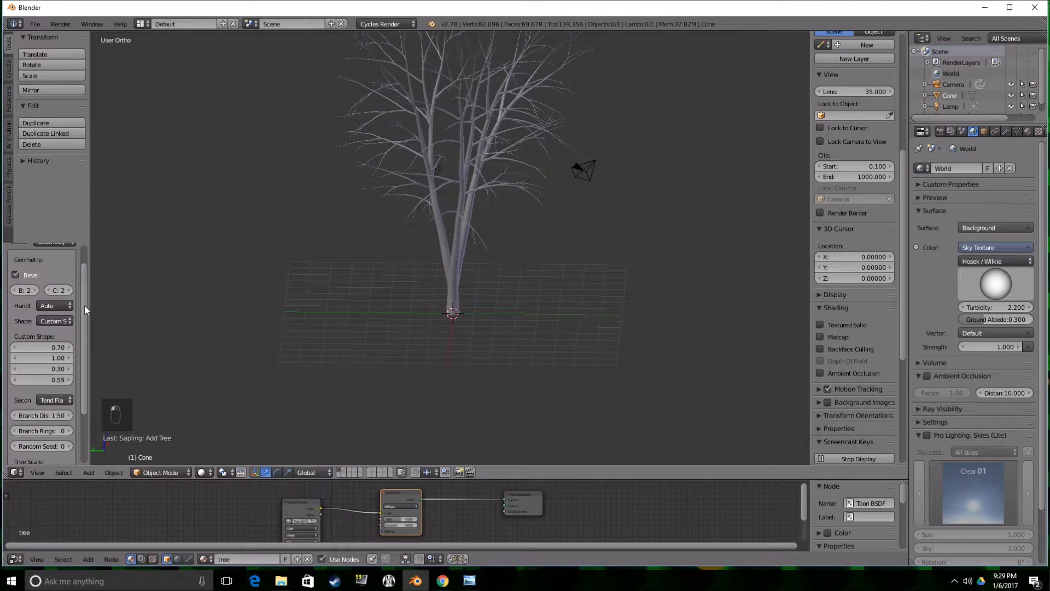
pyautogui.click(16, 289)
pyautogui.scroll(4, 376, 271)
pyautogui.moveTo(377, 270); pyautogui.dragTo(332, 264, button='middle')
pyautogui.scroll(-3, 317, 247)
pyautogui.scroll(-4, 408, 251)
pyautogui.scroll(3, 332, 264)
pyautogui.moveTo(401, 230); pyautogui.dragTo(490, 258, button='middle')
# Convert the birch tree from a curve to a mesh.
pyautogui.rightClick(461, 251)
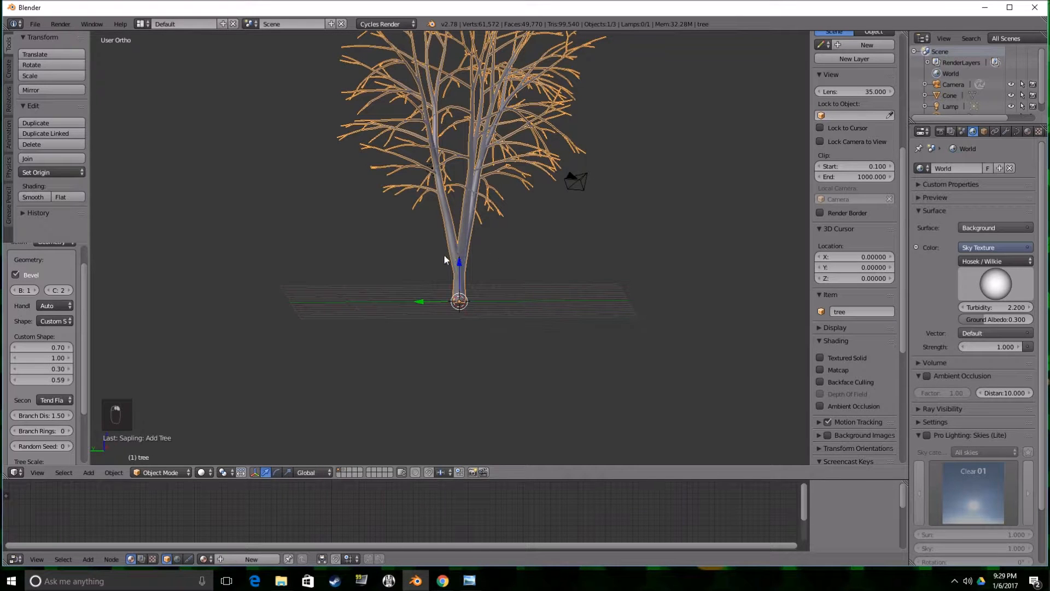
pyautogui.hotkey('alt', 'c')
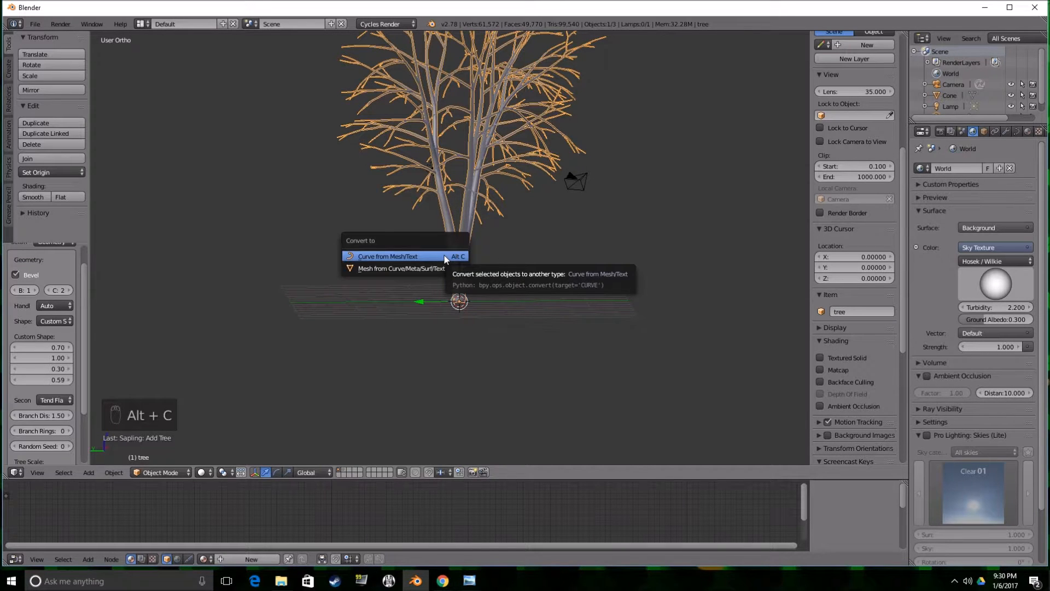
pyautogui.click(370, 268)
pyautogui.scroll(-2, 426, 250)
pyautogui.moveTo(425, 249); pyautogui.dragTo(469, 257, button='middle')
pyautogui.scroll(-1, 449, 309)
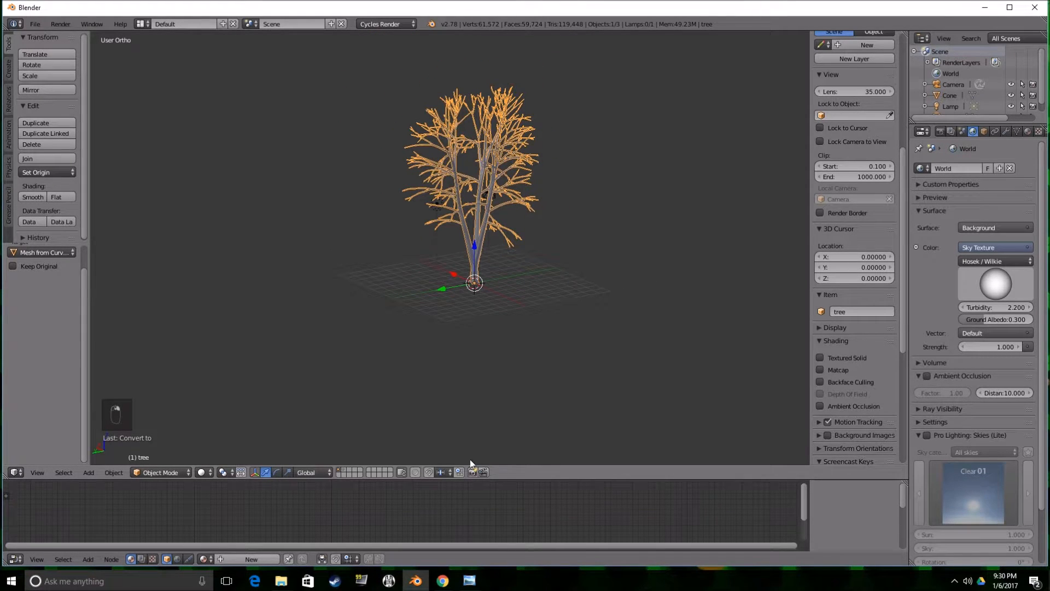
# Enlarge the node editor and add a new material to the birch tree.
pyautogui.moveTo(504, 480); pyautogui.dragTo(511, 322)
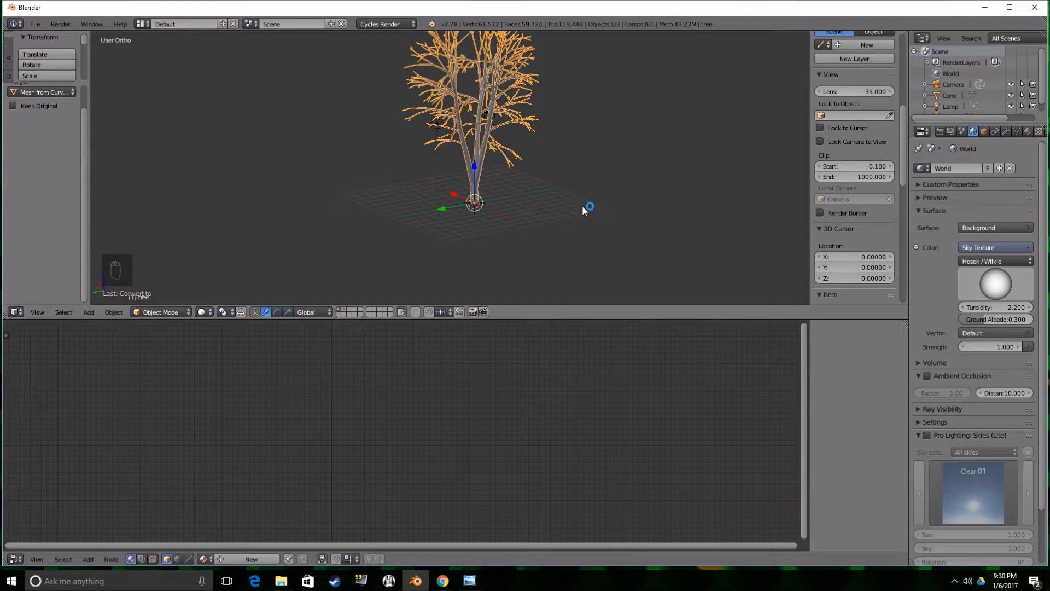
pyautogui.click(1027, 131)
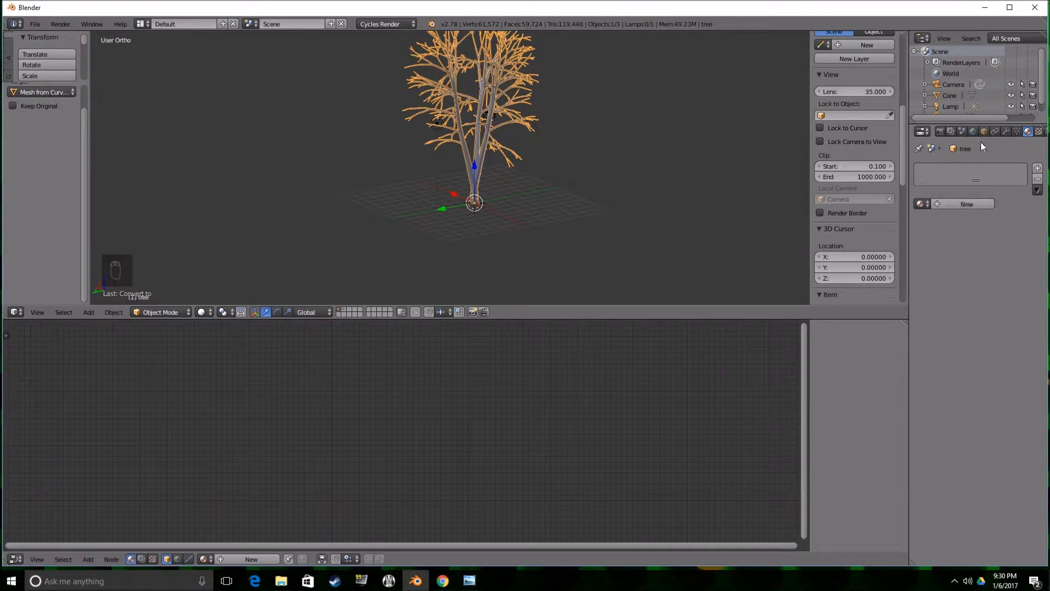
pyautogui.click(968, 204)
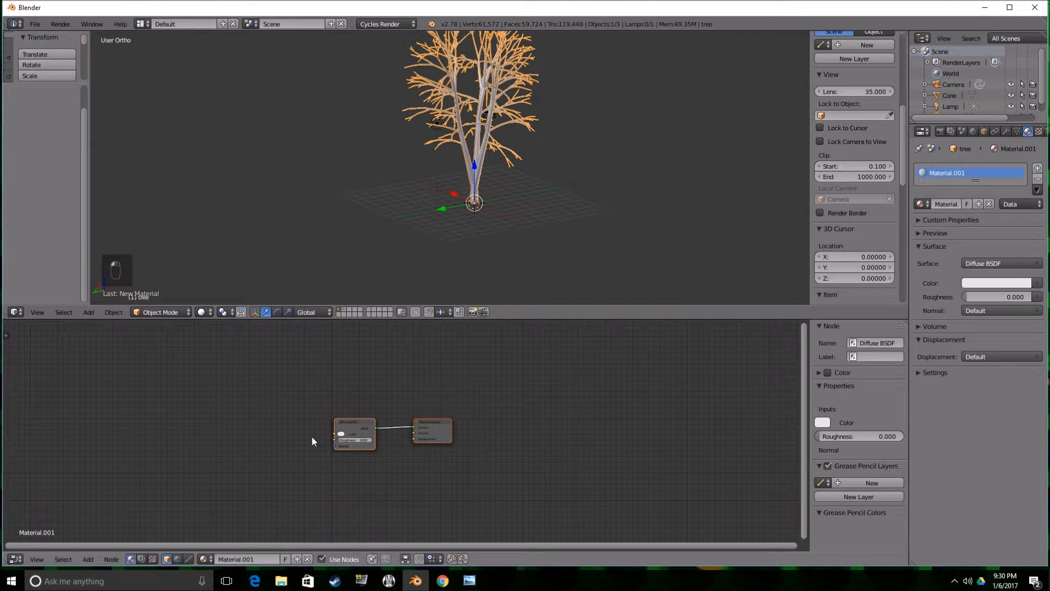
pyautogui.hotkey('shift', 'a')
pyautogui.moveTo(260, 446)
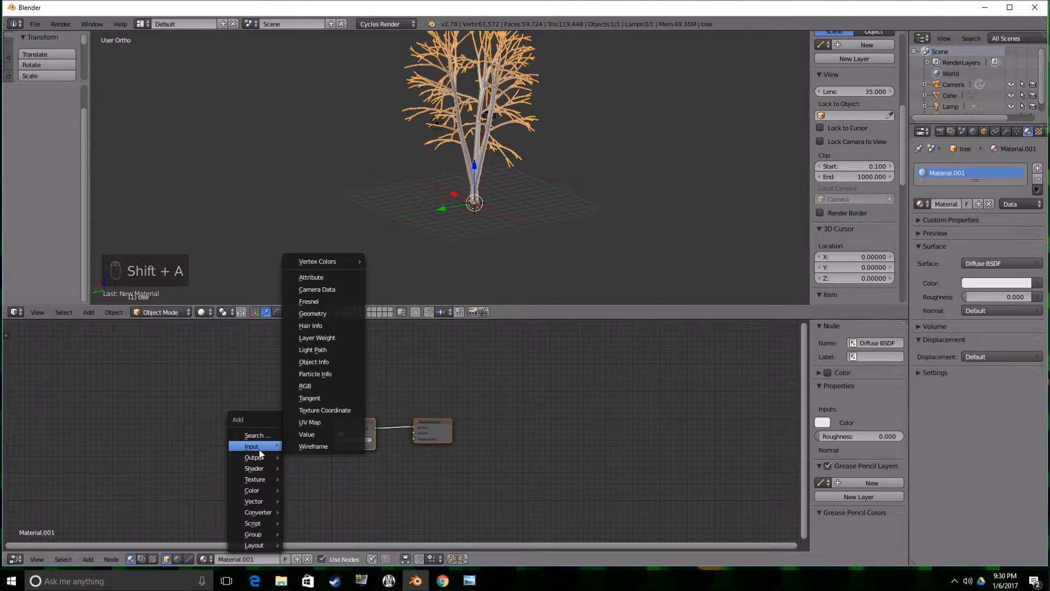
pyautogui.click(320, 410)
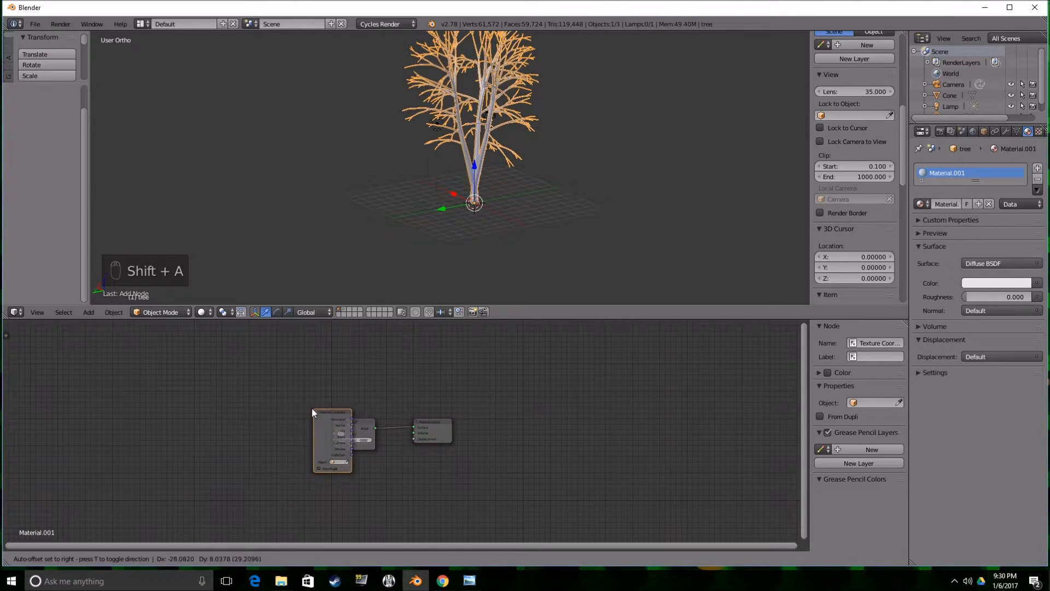
pyautogui.click(204, 418)
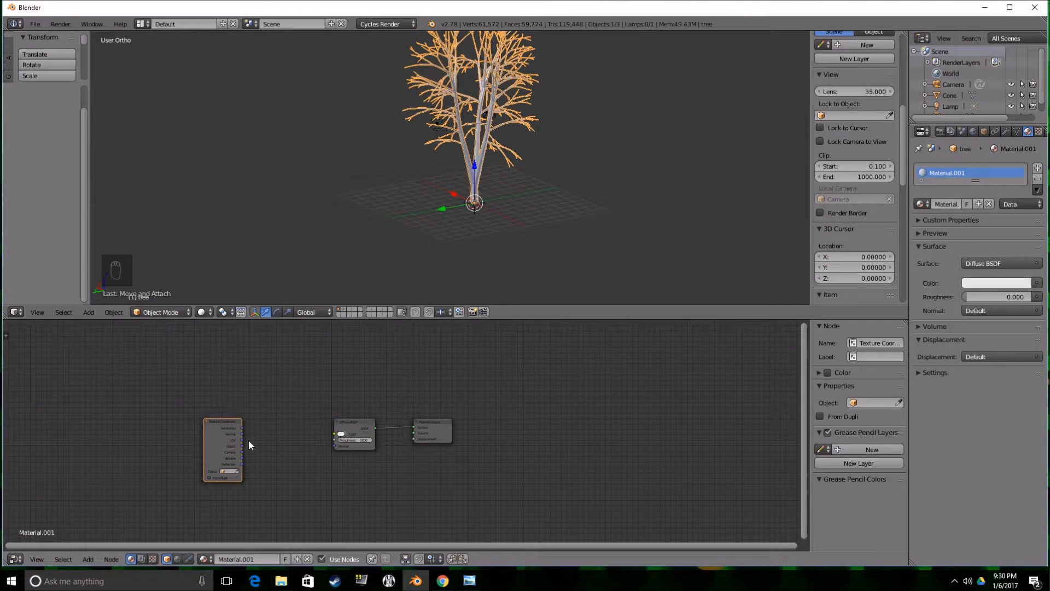
pyautogui.scroll(1, 249, 439)
pyautogui.moveTo(244, 422); pyautogui.dragTo(320, 389, button='middle')
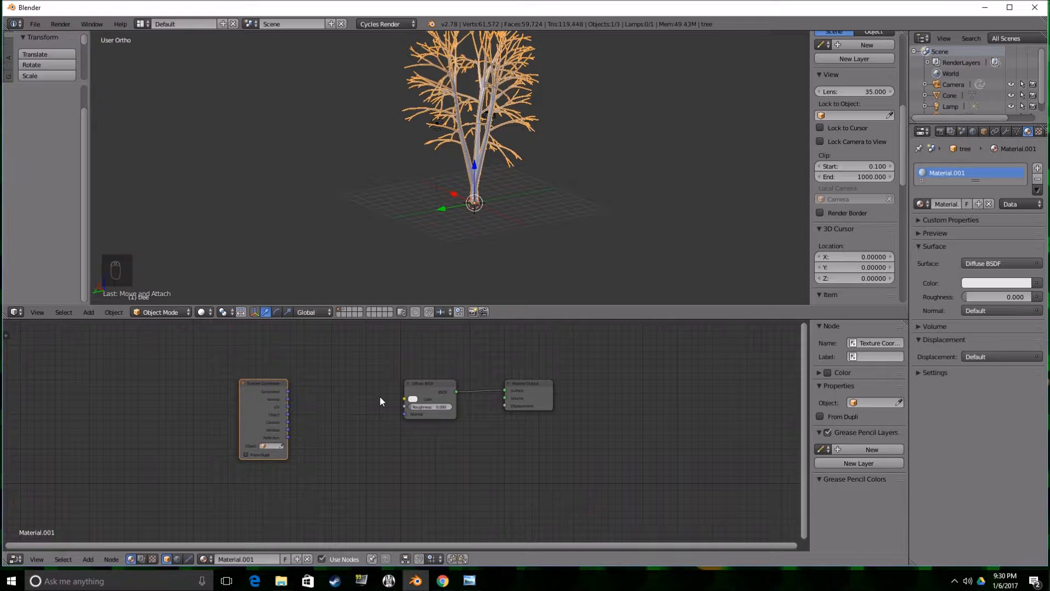
pyautogui.press('x')
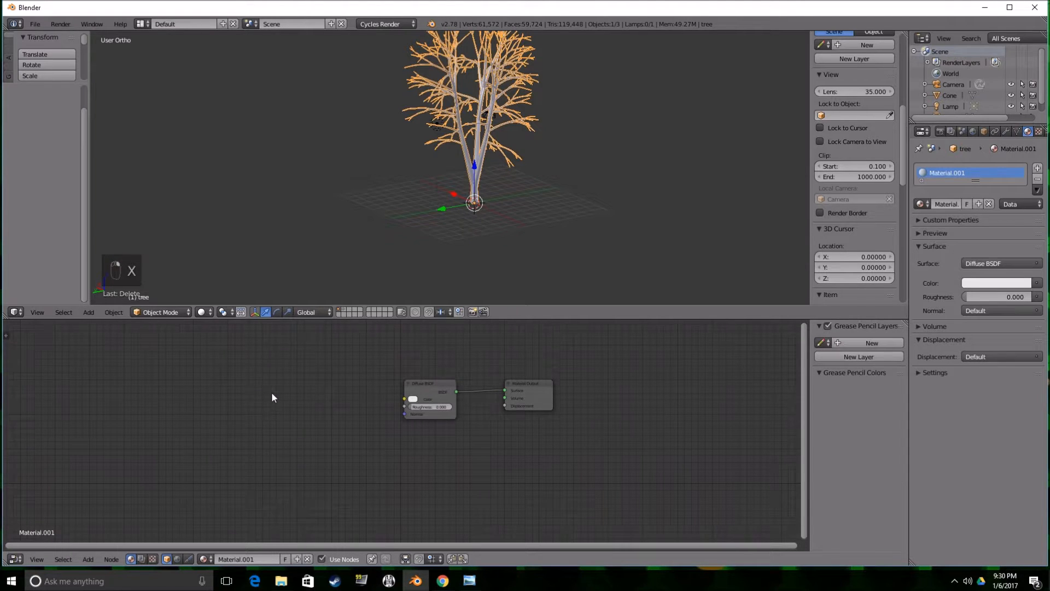
# Add an Image Texture node in front of the Diffuse BSDF in the birch material.
pyautogui.hotkey('shift', 'a')
pyautogui.hotkey('shift', 'a')
pyautogui.moveTo(262, 427)
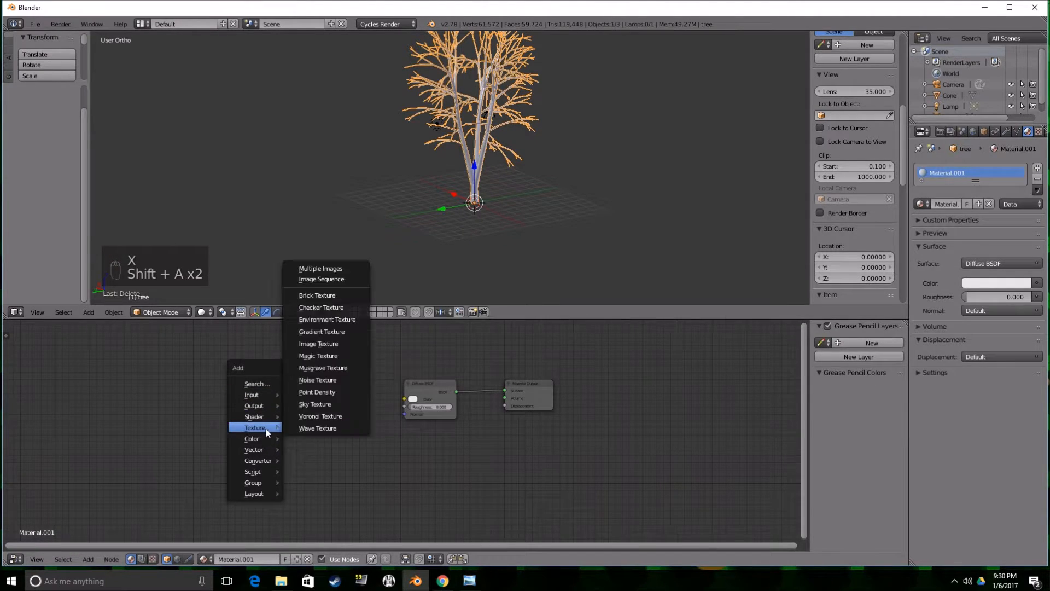
pyautogui.click(325, 345)
pyautogui.click(299, 384)
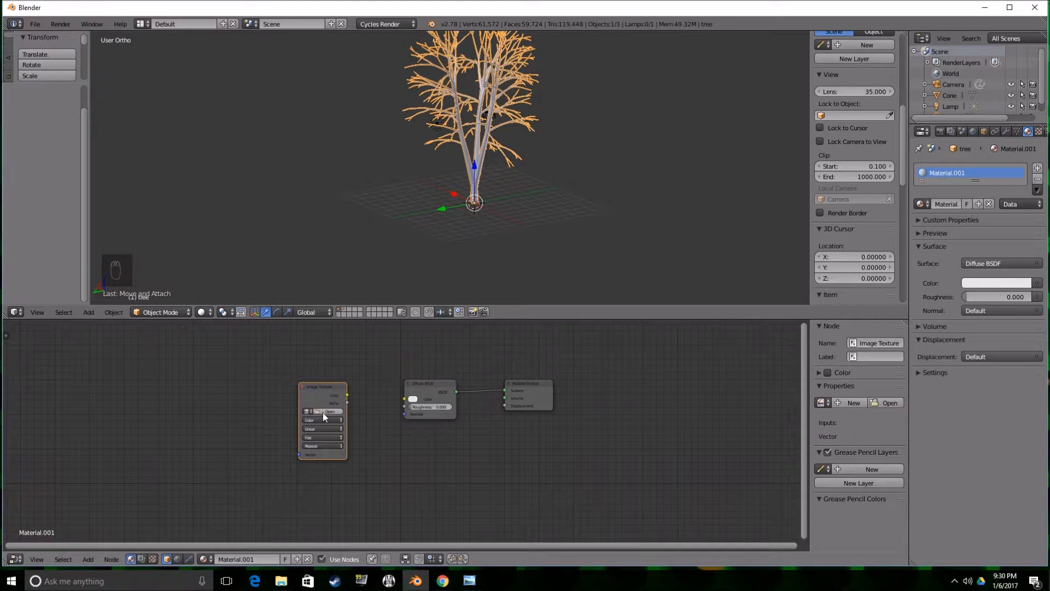
# Start opening an image for the Image Texture node, show files as thumbnails, and look through the Tree folder and its parent folders.
pyautogui.click(326, 409)
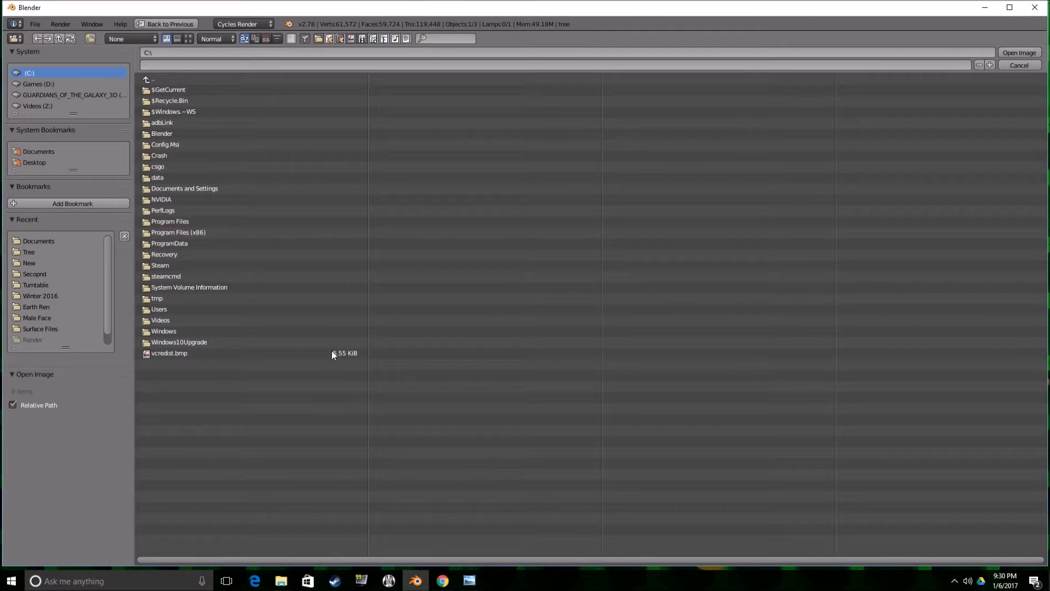
pyautogui.click(30, 251)
pyautogui.click(188, 38)
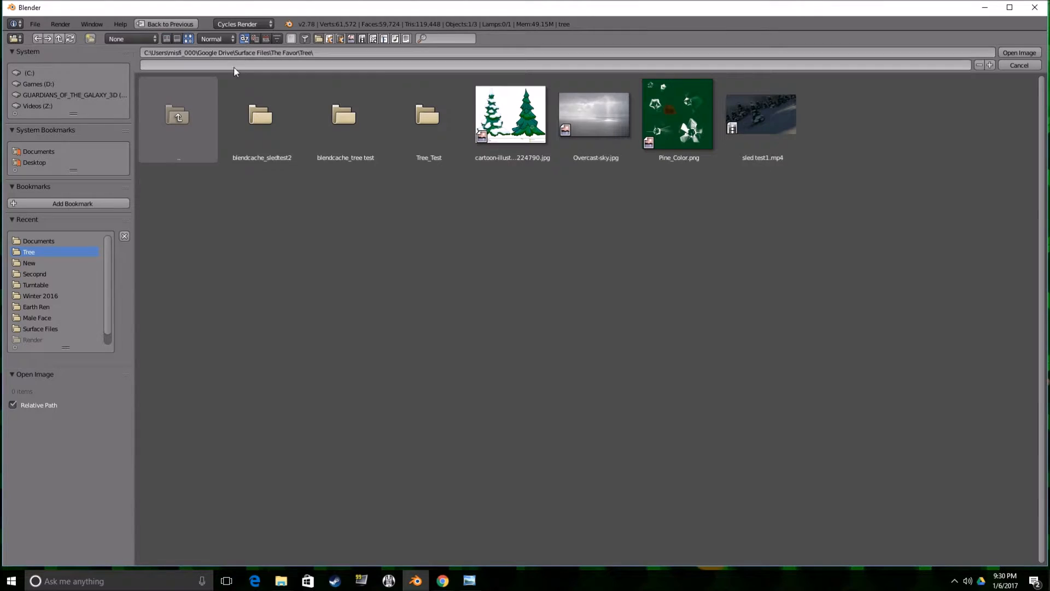
pyautogui.click(197, 124)
pyautogui.click(192, 113)
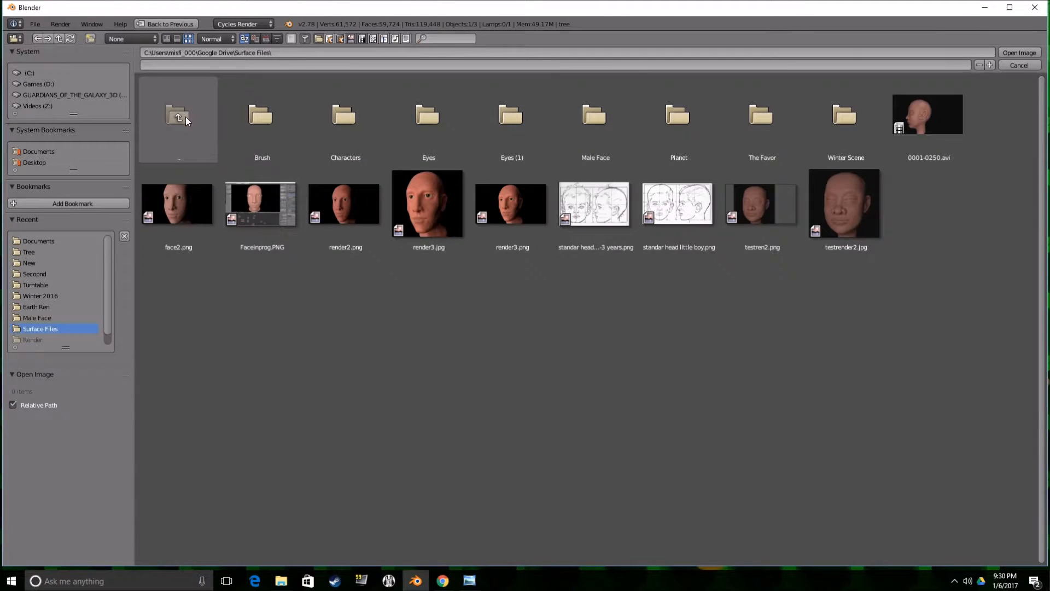
pyautogui.click(185, 116)
pyautogui.click(179, 119)
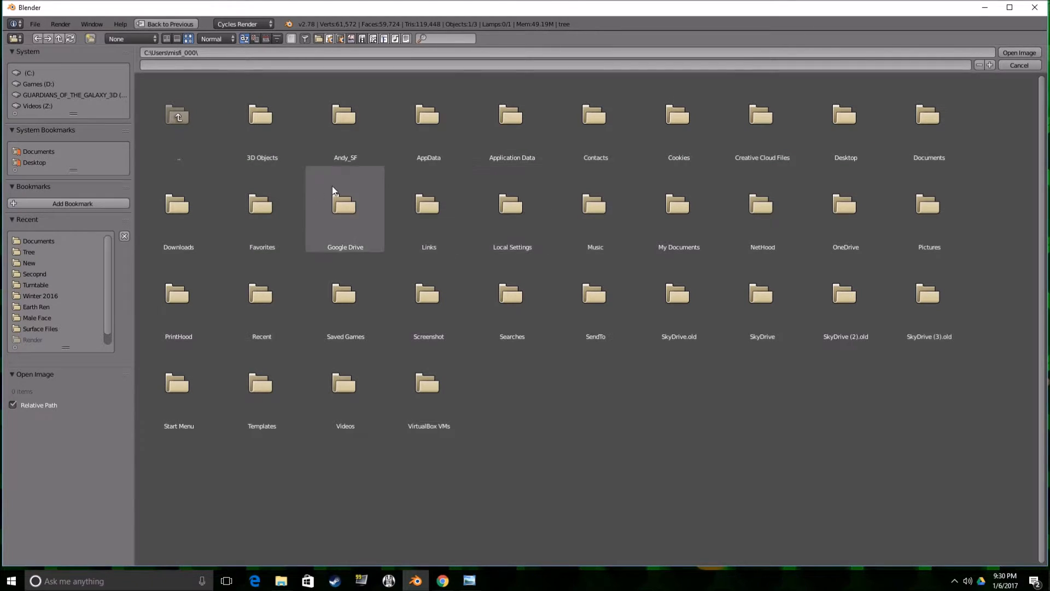
# Go from the Winter 2016 folder up to Blender Work and load the BarkDecidio… seamless image from Textures\Bark.
pyautogui.click(39, 294)
pyautogui.click(171, 117)
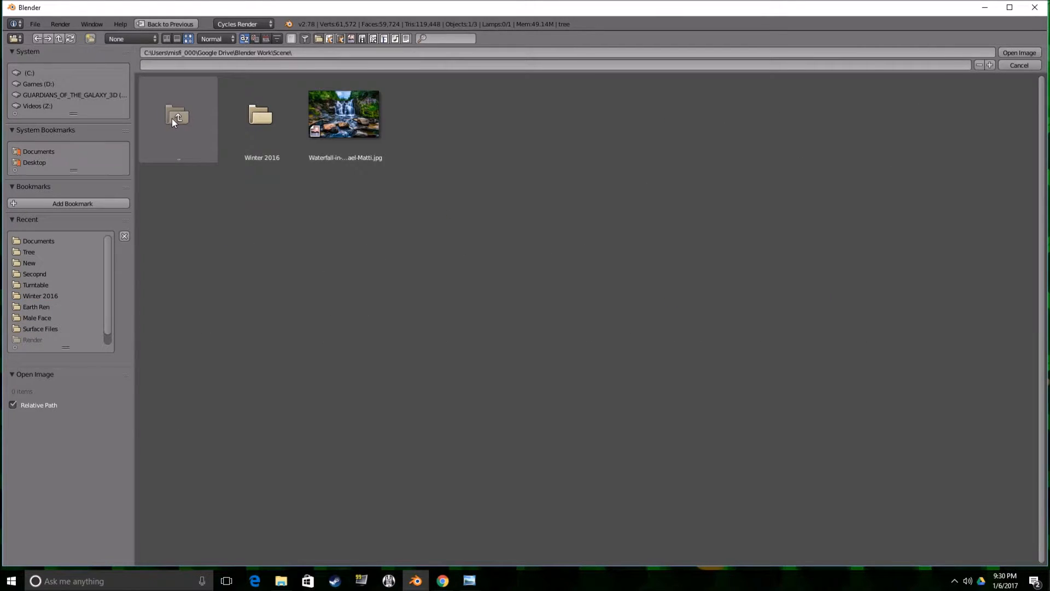
pyautogui.click(175, 118)
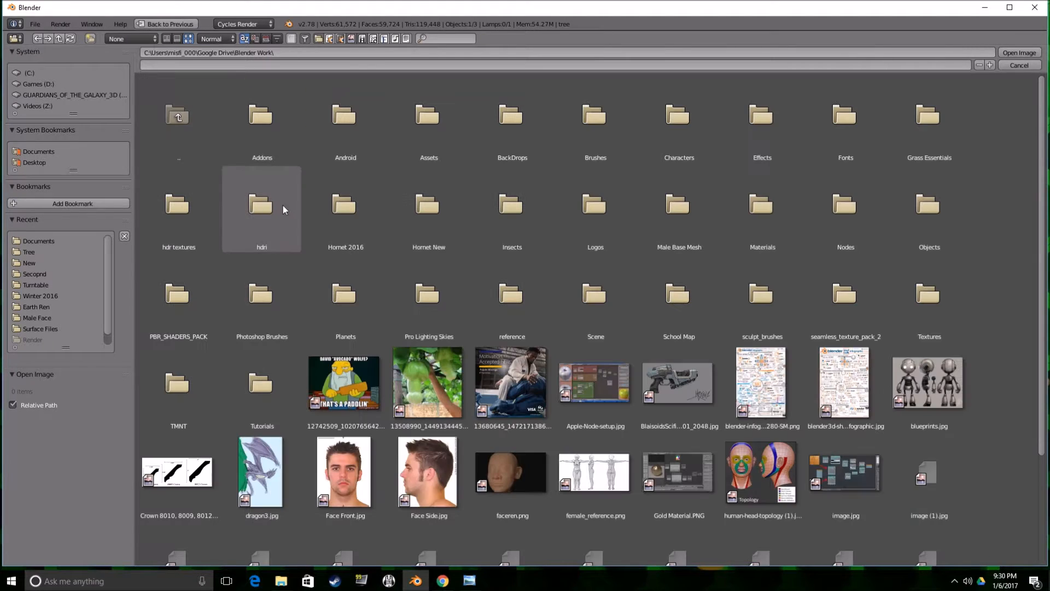
pyautogui.click(928, 295)
pyautogui.click(375, 136)
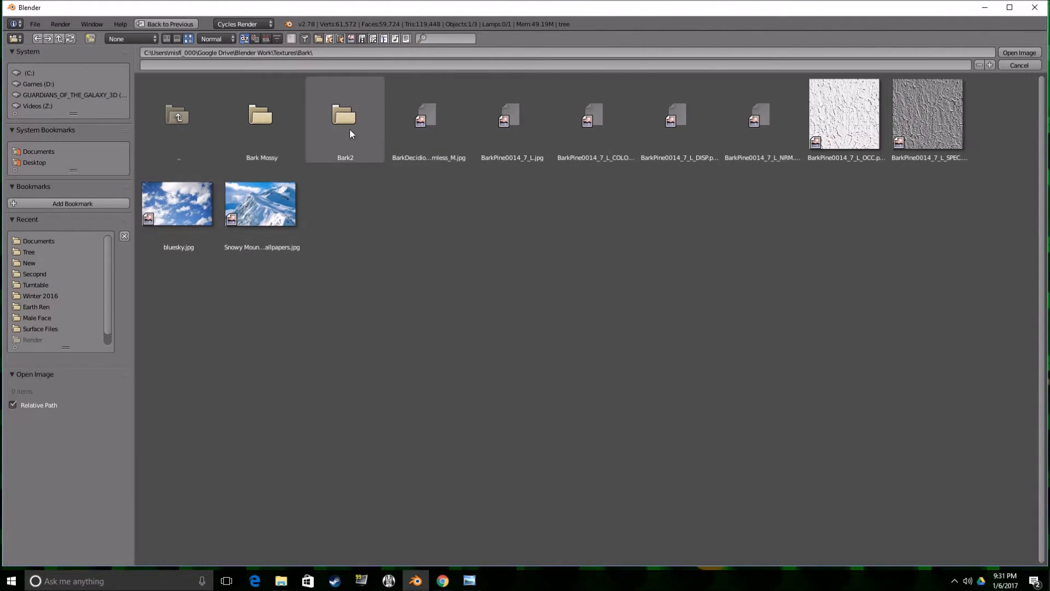
pyautogui.doubleClick(430, 119)
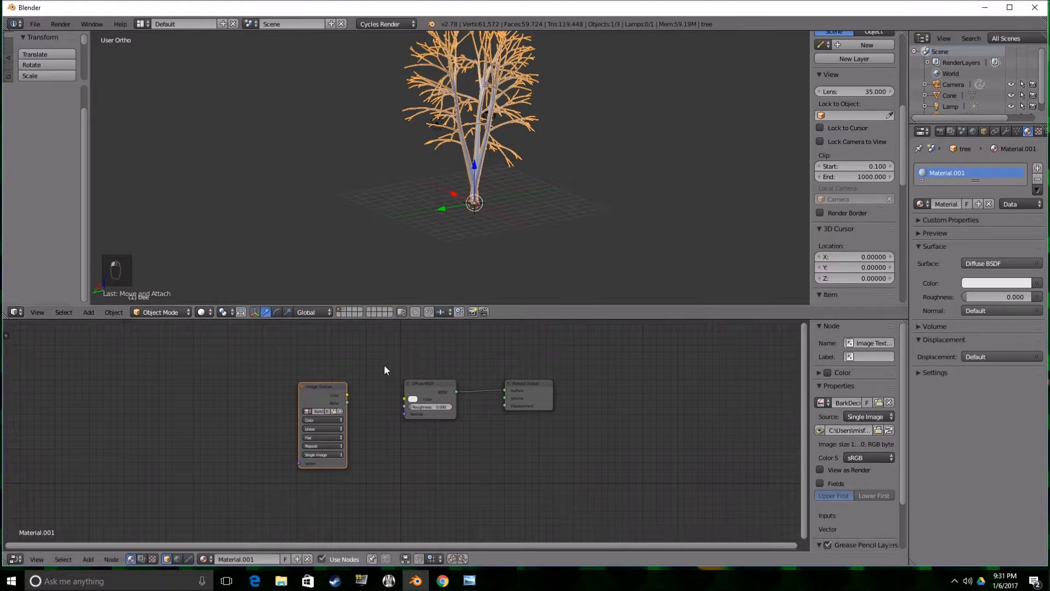
# Link the bark image's Color to the Diffuse BSDF and its Vector to the Object output of a new Texture Coordinate node.
pyautogui.moveTo(348, 393); pyautogui.dragTo(405, 399)
pyautogui.hotkey('shift', 'a')
pyautogui.moveTo(212, 419)
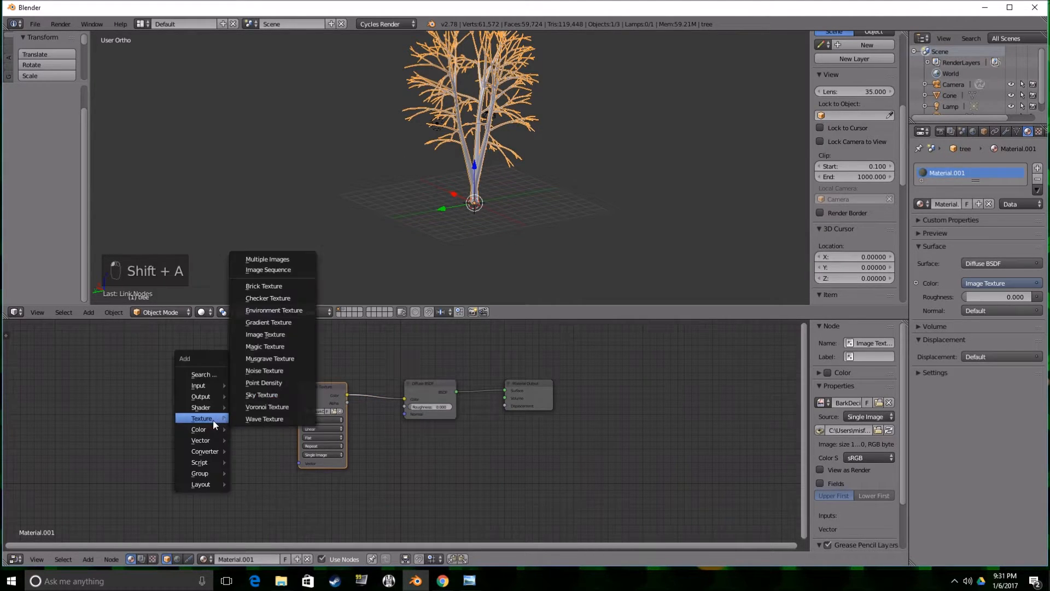
pyautogui.moveTo(198, 385)
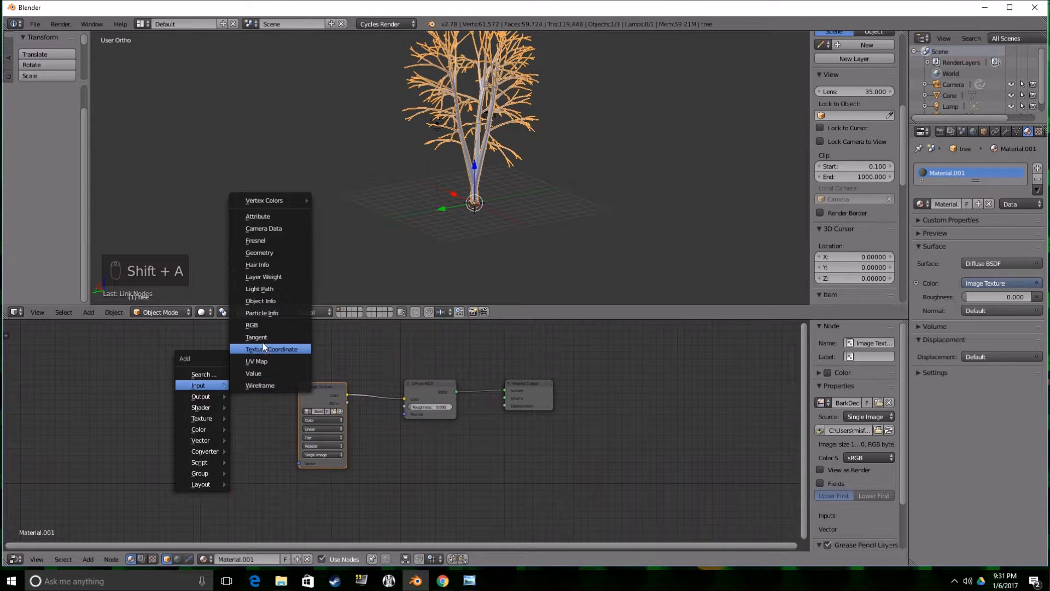
pyautogui.click(262, 350)
pyautogui.click(166, 379)
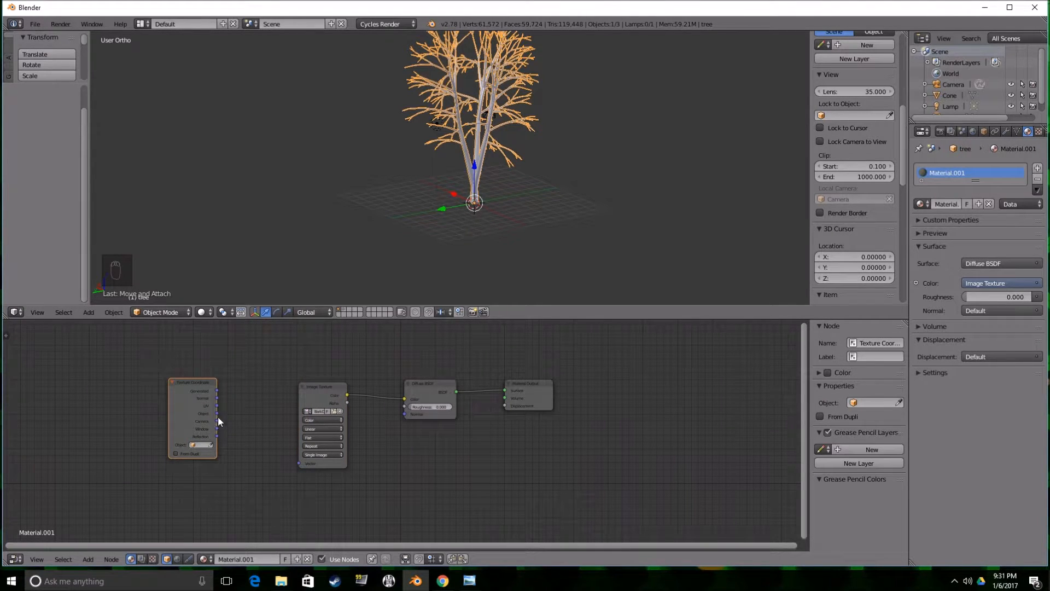
pyautogui.moveTo(218, 413); pyautogui.dragTo(298, 463)
# Switch the 3D viewport to Material shading and check the bark on the trunk.
pyautogui.click(211, 313)
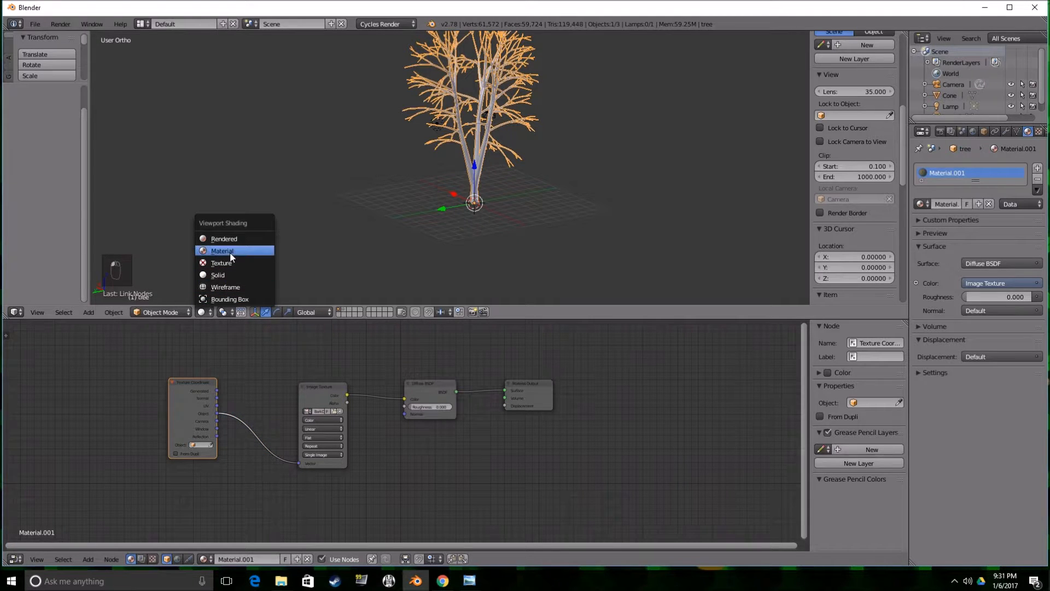
pyautogui.click(230, 254)
pyautogui.scroll(5, 425, 206)
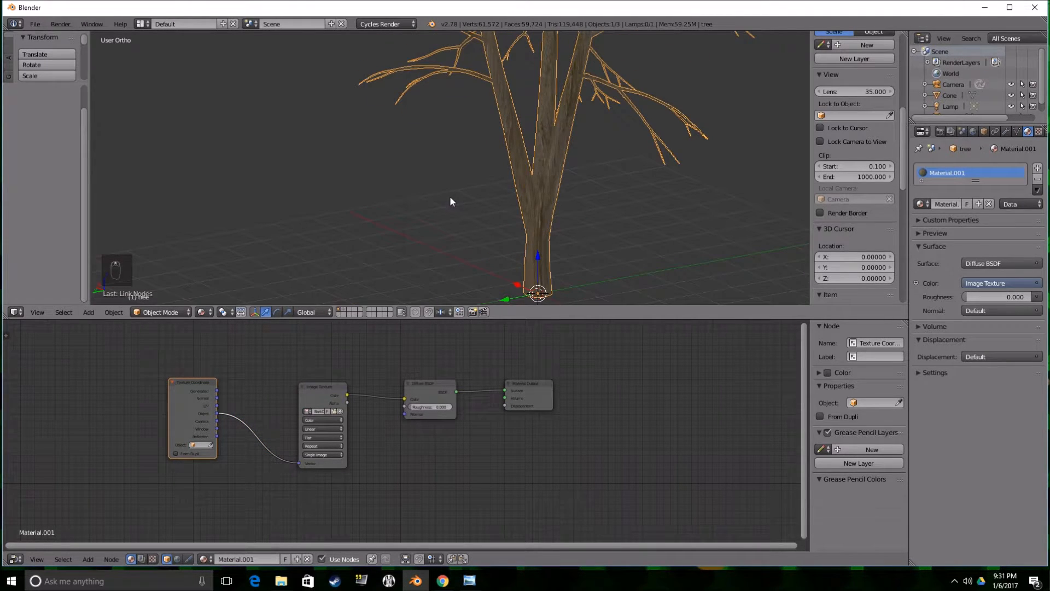
# Set the bark image's projection to Box and inspect the texture on the trunk and branches.
pyautogui.click(324, 438)
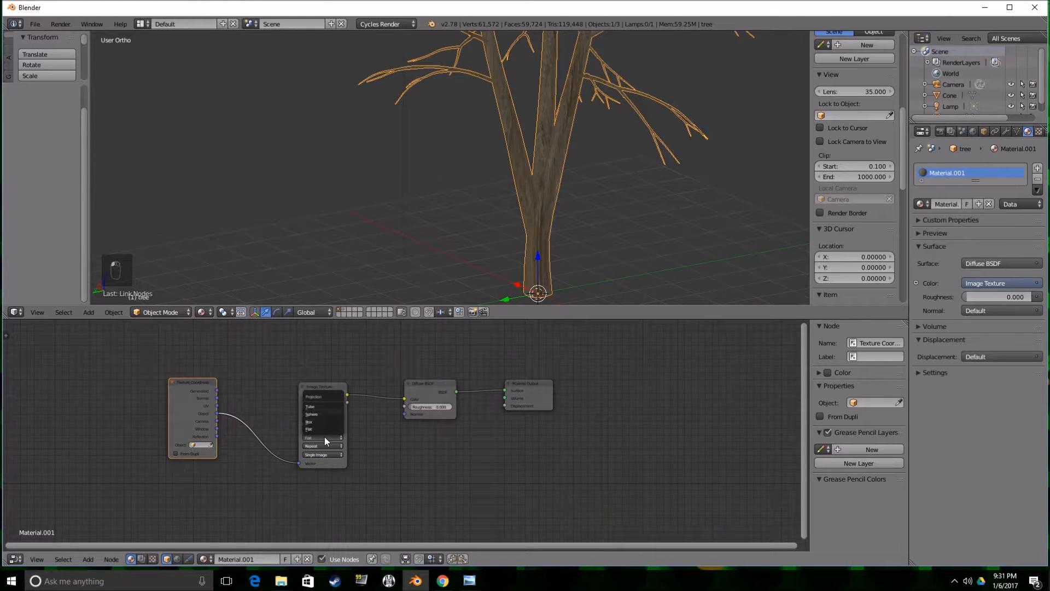
pyautogui.click(320, 422)
pyautogui.scroll(4, 481, 224)
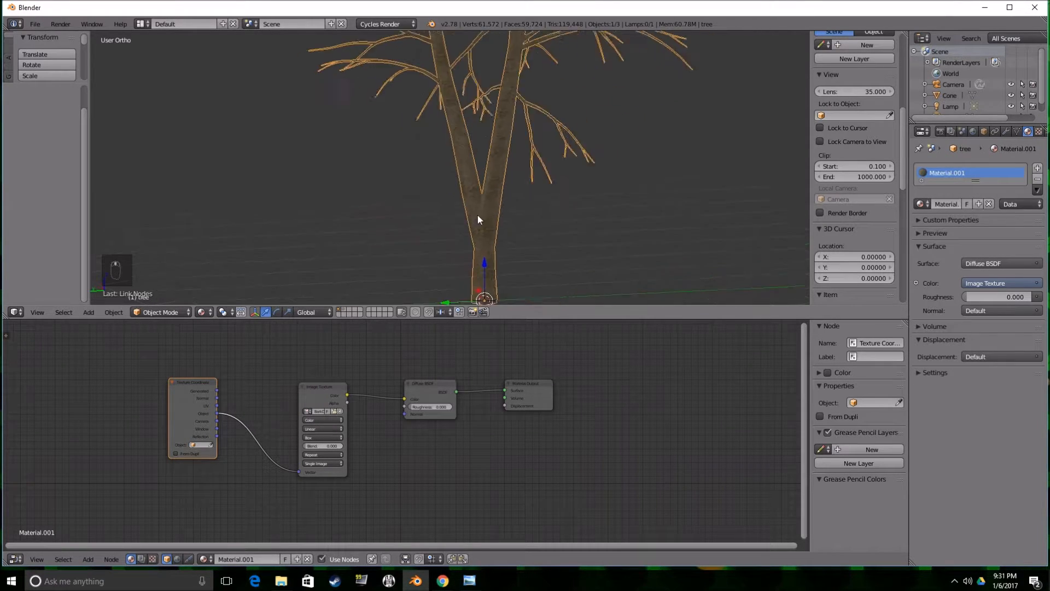
pyautogui.moveTo(463, 226); pyautogui.dragTo(523, 189, button='middle')
pyautogui.scroll(4, 525, 189)
pyautogui.scroll(-4, 526, 191)
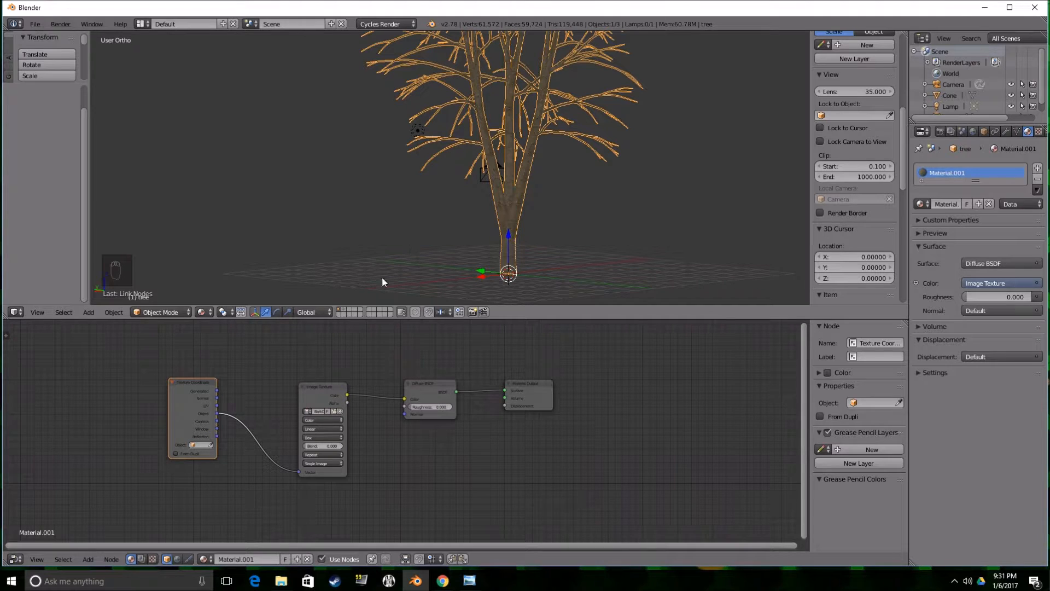
# Scale the birch tree down uniformly by a factor of about 0.272.
pyautogui.scroll(-3, 397, 218)
pyautogui.moveTo(398, 218); pyautogui.dragTo(397, 210, button='middle')
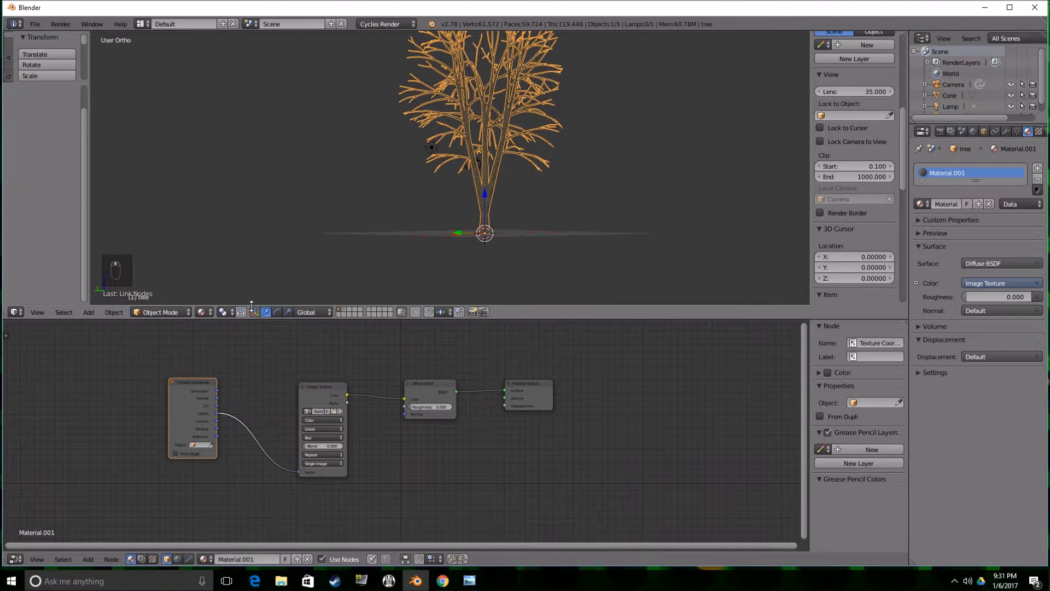
pyautogui.press('s')
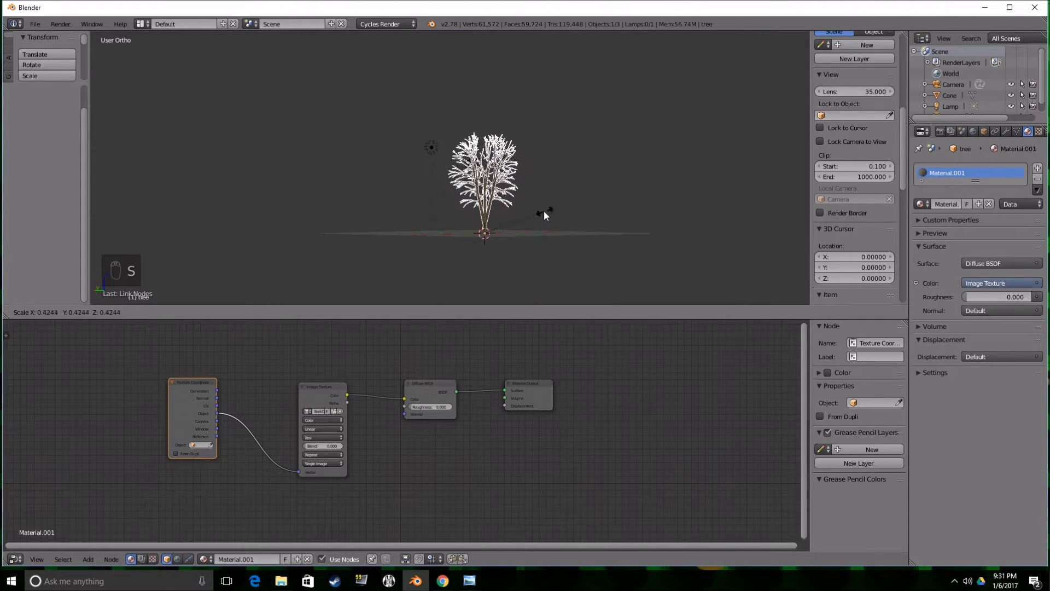
pyautogui.click(519, 216)
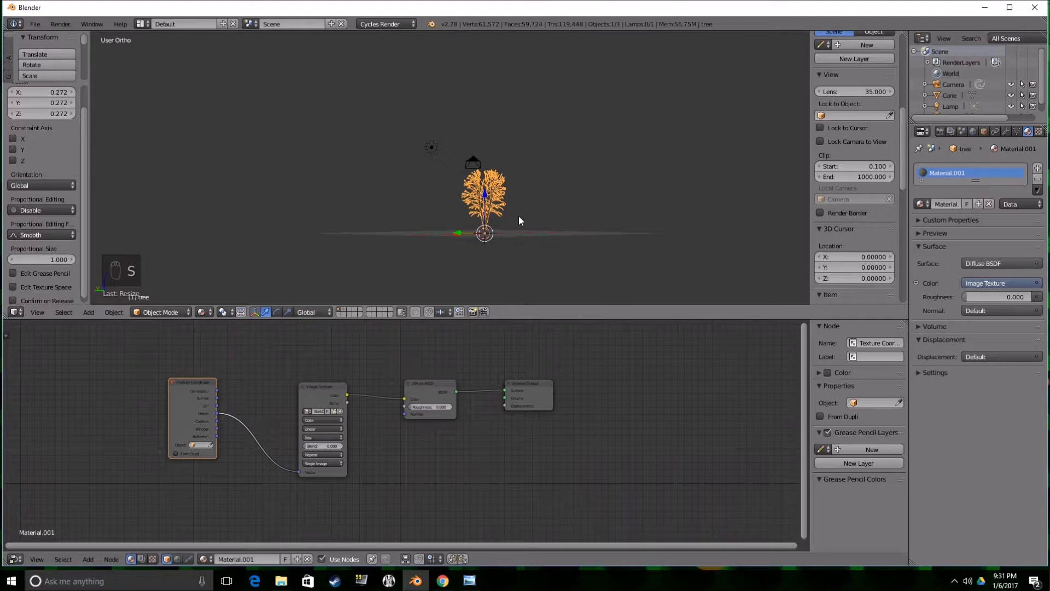
# Move the snowy pine from the second layer to the first layer and show the first layer.
pyautogui.click(345, 311)
pyautogui.rightClick(487, 219)
pyautogui.press('m')
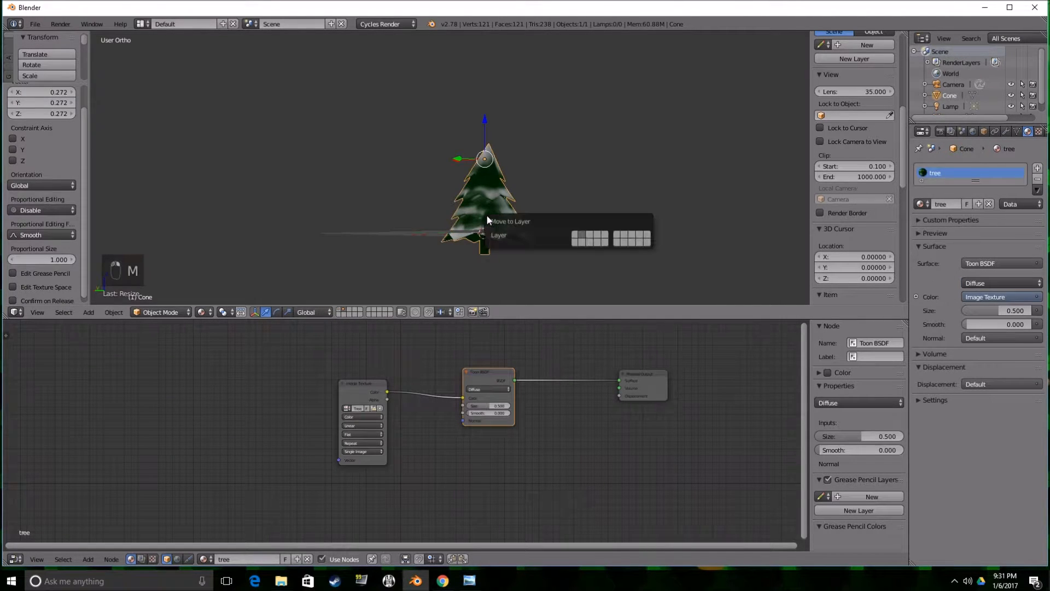
pyautogui.click(578, 235)
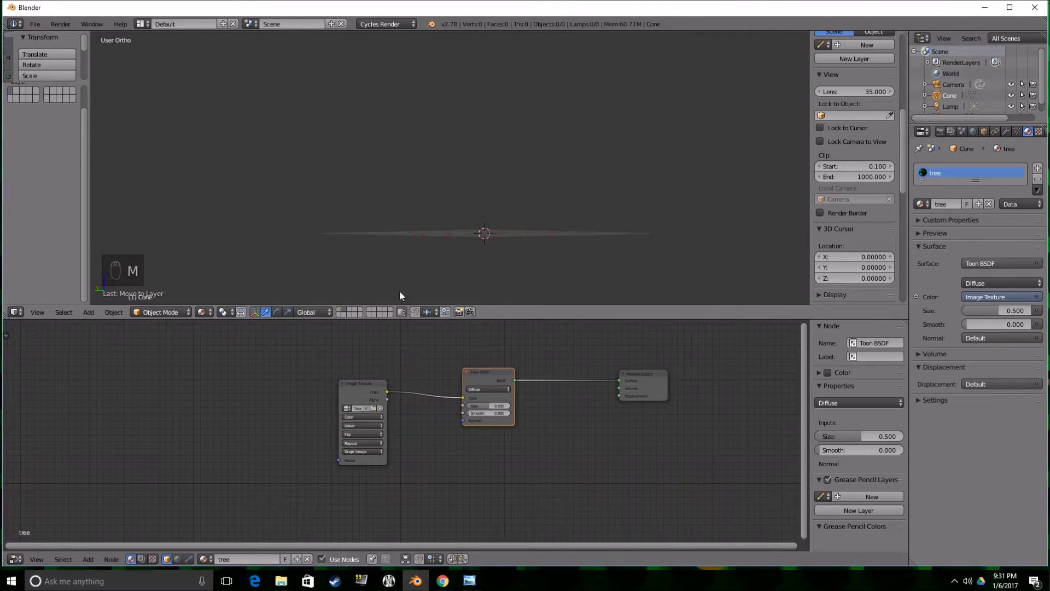
pyautogui.click(340, 311)
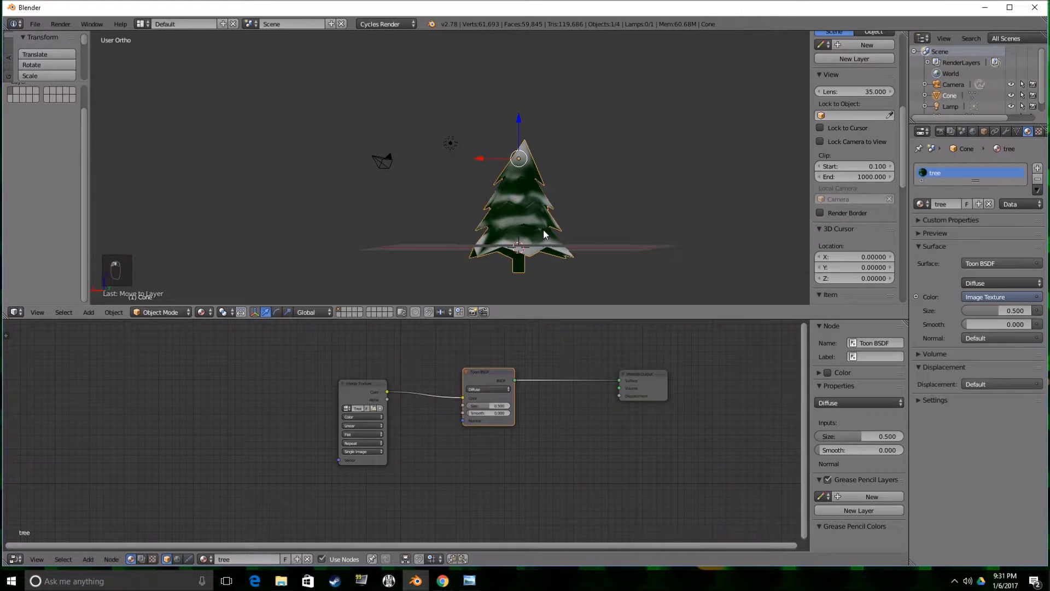
# Move the snowy pine beside the bare birch and resize it.
pyautogui.press('g')
pyautogui.click(459, 234)
pyautogui.press('s')
pyautogui.click(481, 232)
pyautogui.press('g')
pyautogui.click(484, 275)
# Scale the pine to suit the bare birch and lower it by about 0.078 along Z.
pyautogui.scroll(-2, 497, 238)
pyautogui.moveTo(497, 237); pyautogui.dragTo(519, 137, button='middle')
pyautogui.press('s')
pyautogui.click(555, 207)
pyautogui.moveTo(477, 123); pyautogui.dragTo(475, 126)
pyautogui.moveTo(475, 126); pyautogui.dragTo(474, 178, button='middle')
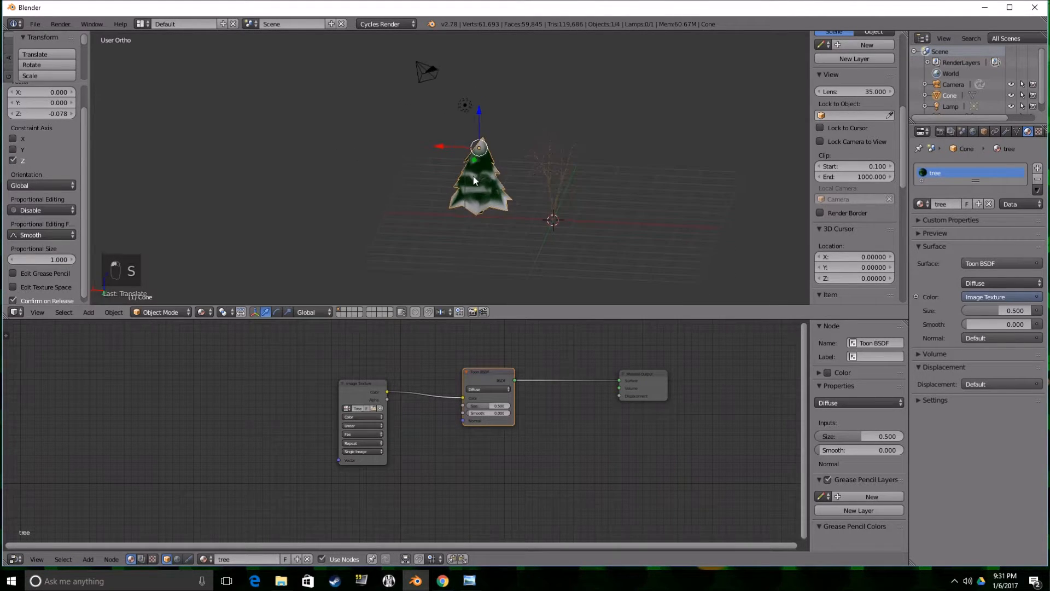
pyautogui.rightClick(563, 195)
pyautogui.rightClick(501, 192)
# Rename the Cone object to Evergreen.
pyautogui.doubleClick(951, 96)
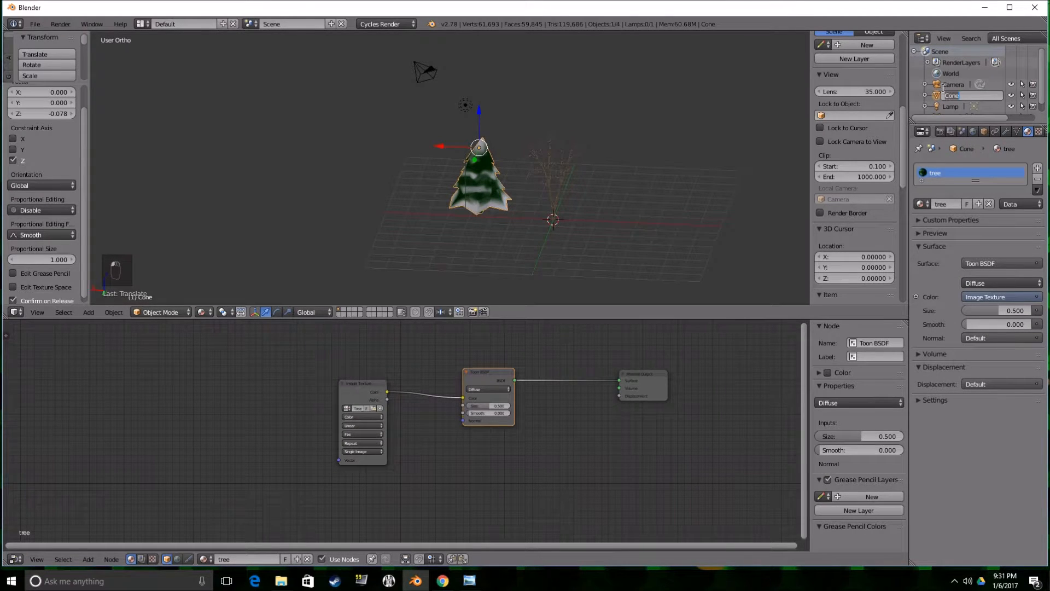
pyautogui.press('BackSpace')
pyautogui.press('BackSpace')
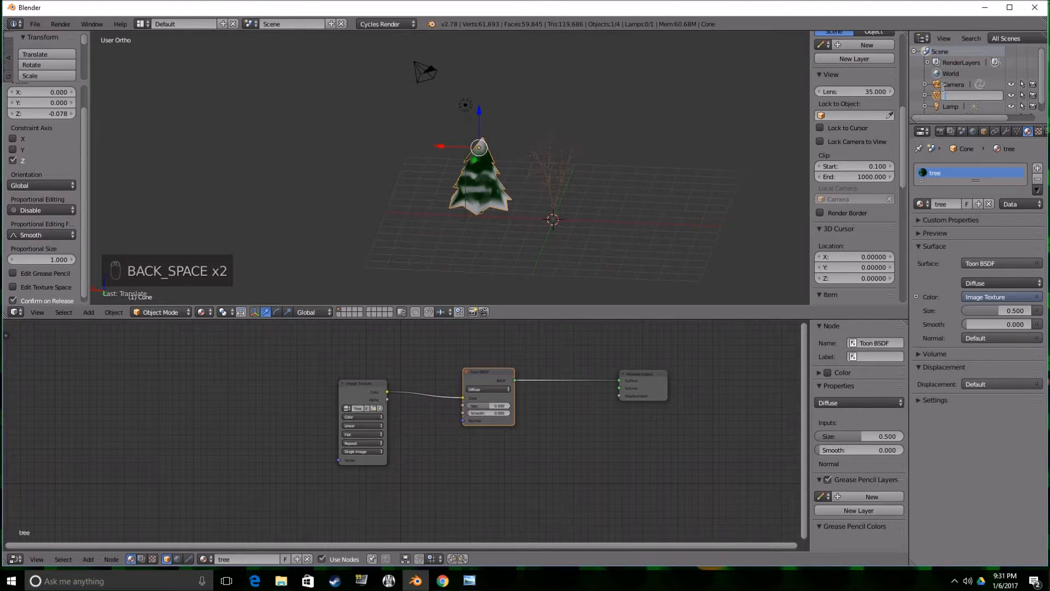
pyautogui.write('Evergreen')
pyautogui.press('Return')
pyautogui.scroll(-1, 945, 94)
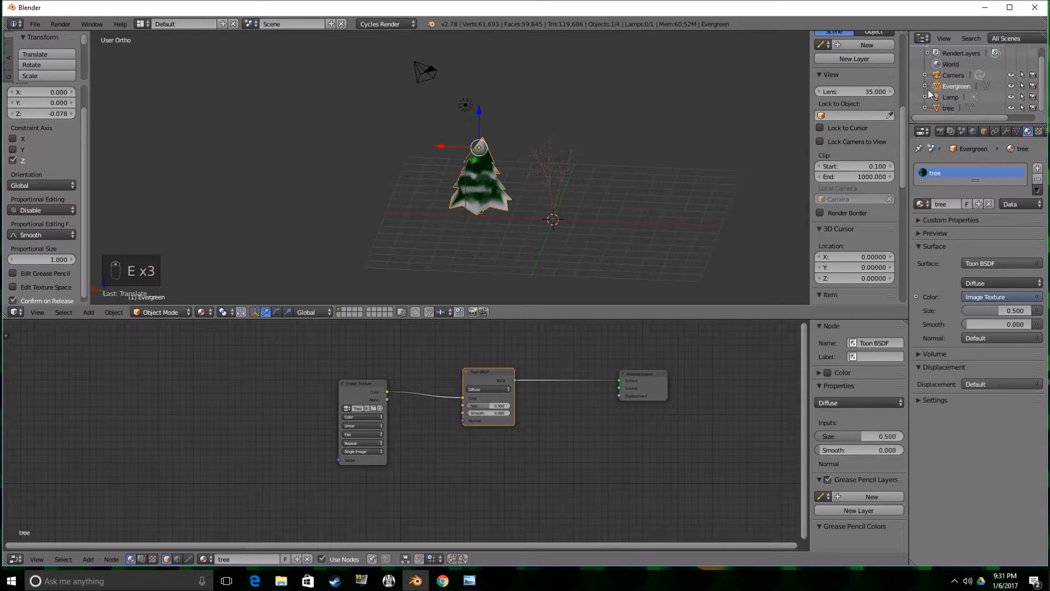
# Rename the birch object from tree to Leafless Tree.
pyautogui.click(949, 108)
pyautogui.doubleClick(947, 108)
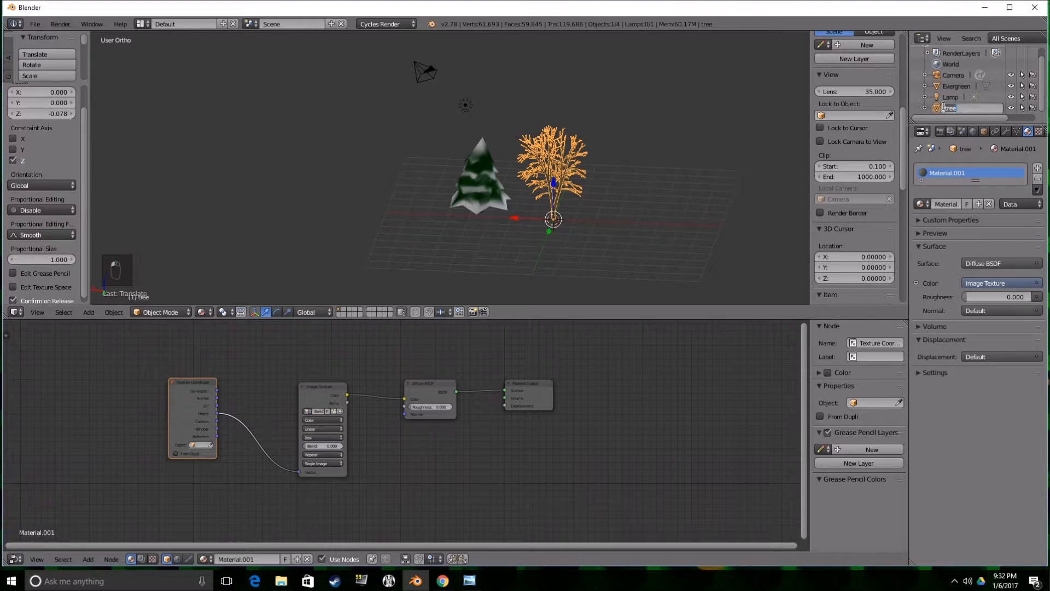
pyautogui.press('BackSpace')
pyautogui.write('Leafless Tree')
pyautogui.press('Return')
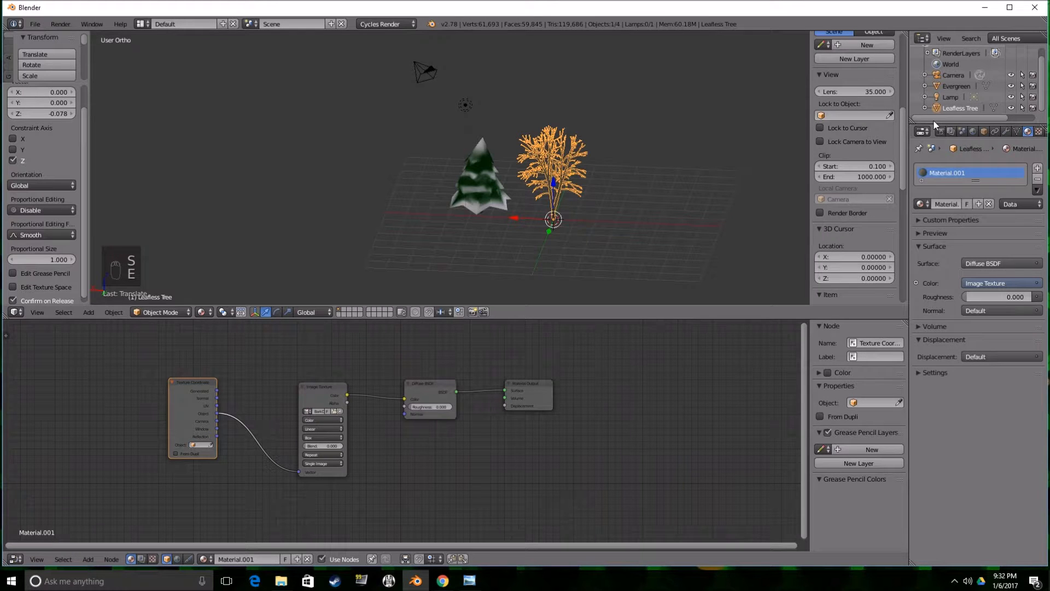
# Start saving the scene as a new file and browse to the Surface Files\The Favor\Tree folder.
pyautogui.scroll(3, 597, 168)
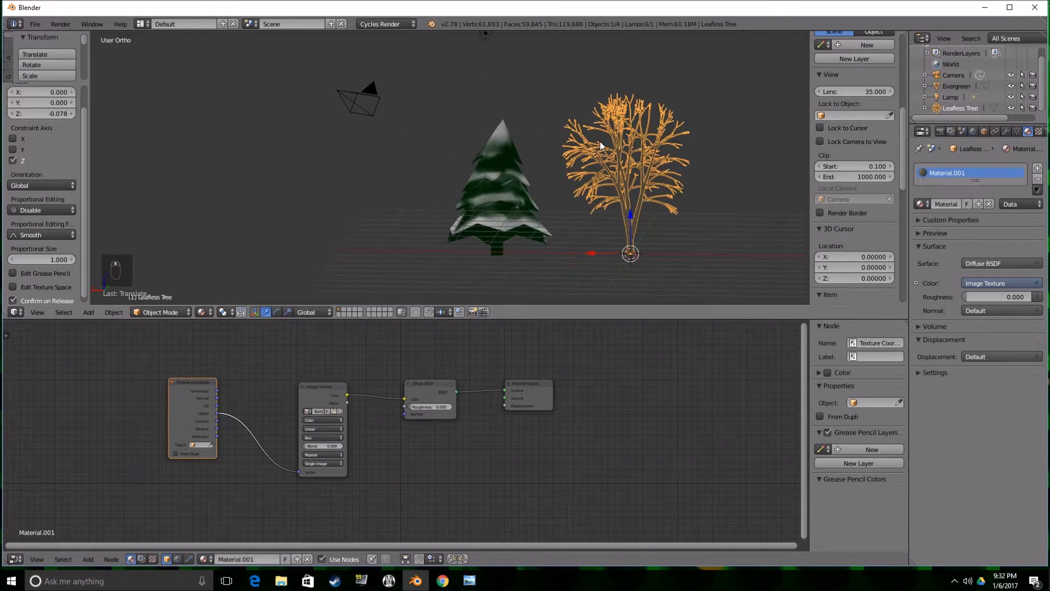
pyautogui.click(35, 24)
pyautogui.click(55, 118)
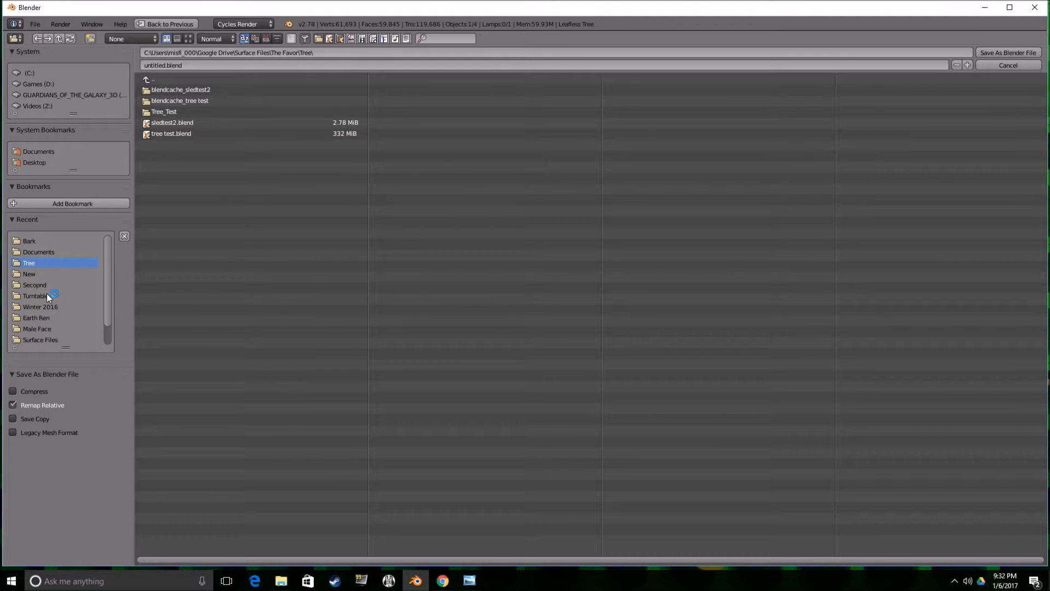
pyautogui.click(35, 240)
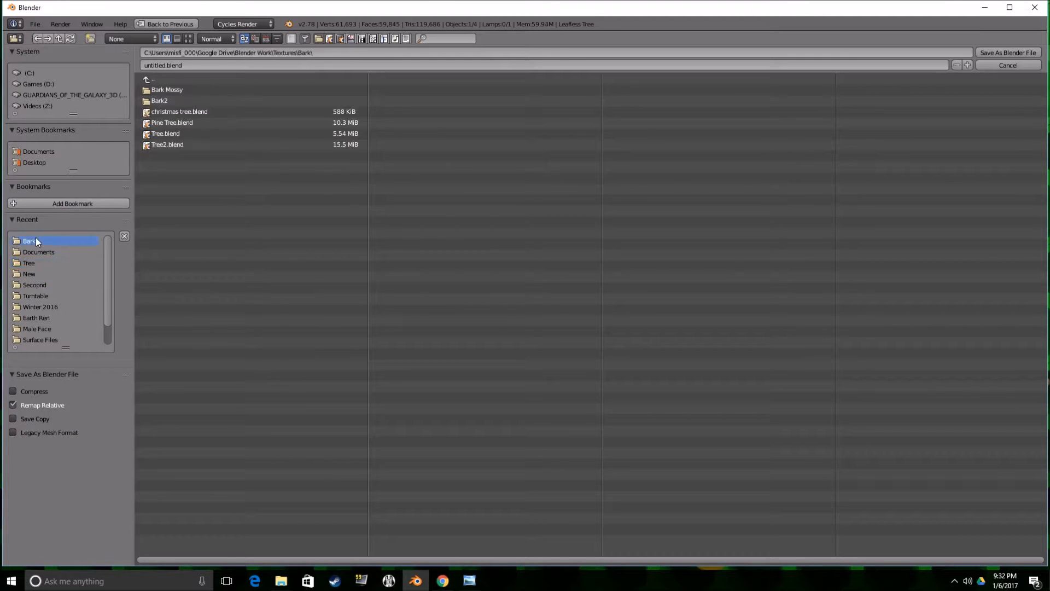
pyautogui.click(172, 78)
pyautogui.click(173, 78)
pyautogui.click(173, 78)
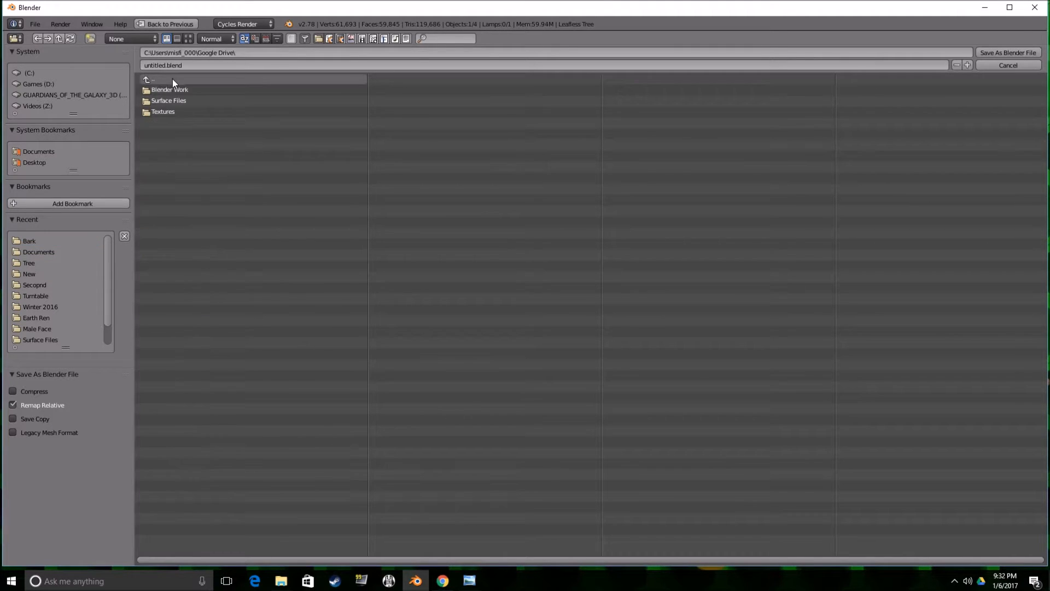
pyautogui.click(164, 101)
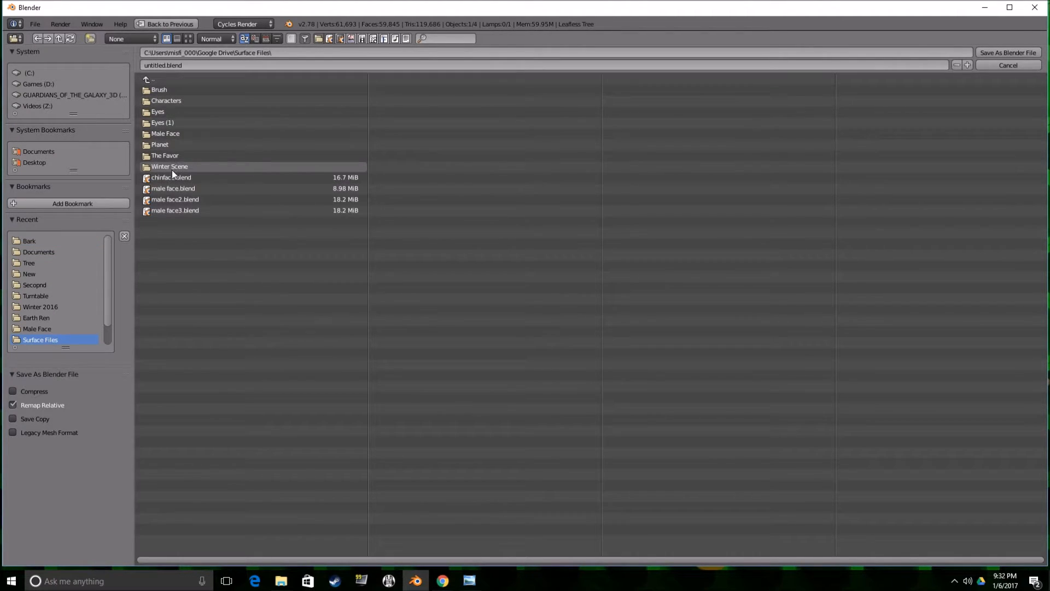
pyautogui.click(170, 156)
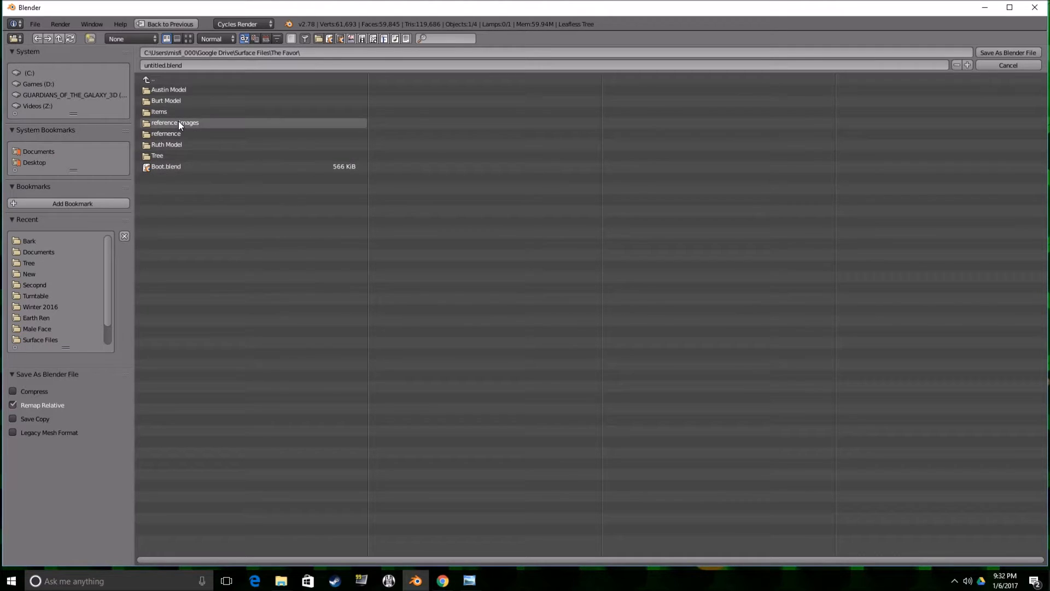
pyautogui.click(174, 154)
# Name the file New Trees and save it in the Tree folder.
pyautogui.click(215, 63)
pyautogui.write('Ne')
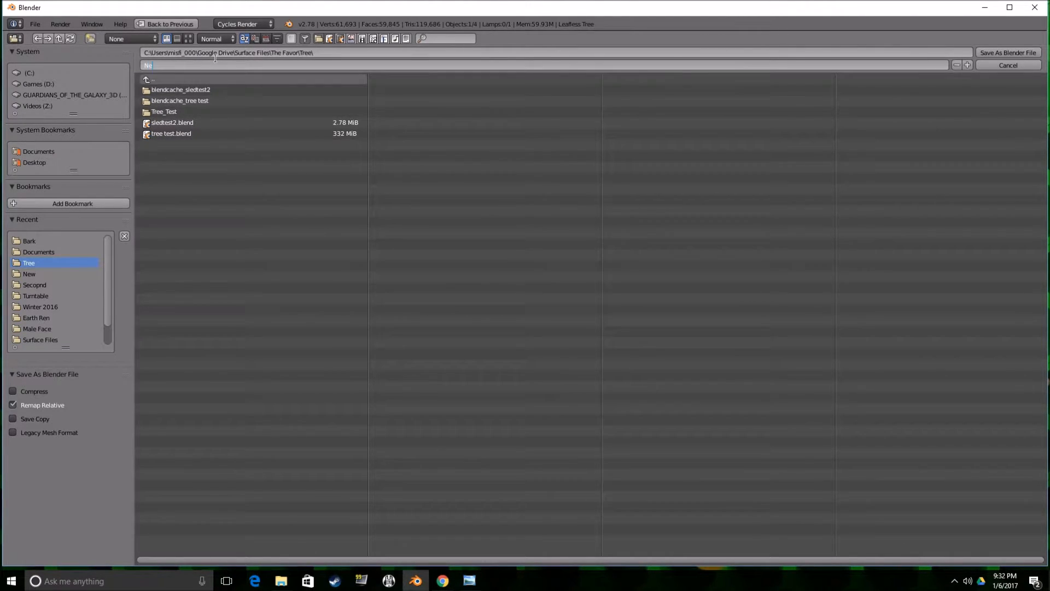
pyautogui.write('w Trees')
pyautogui.press('Return')
pyautogui.click(999, 54)
# Open the sled scene file sledtest new.blend from the Items\Sled folder.
pyautogui.scroll(-2, 408, 137)
pyautogui.moveTo(408, 140); pyautogui.dragTo(432, 147, button='middle')
pyautogui.click(35, 24)
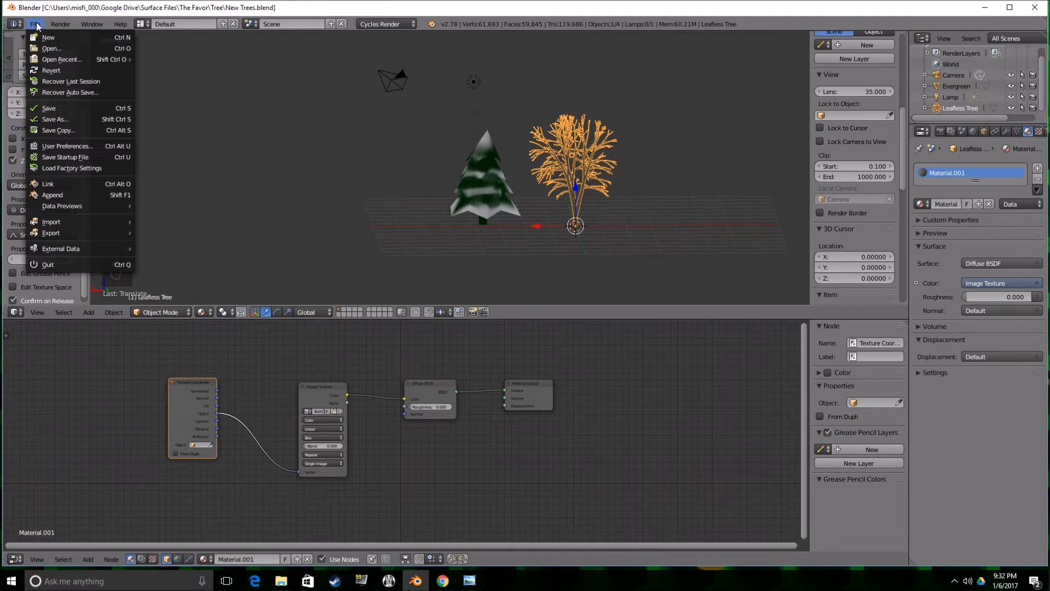
pyautogui.click(48, 49)
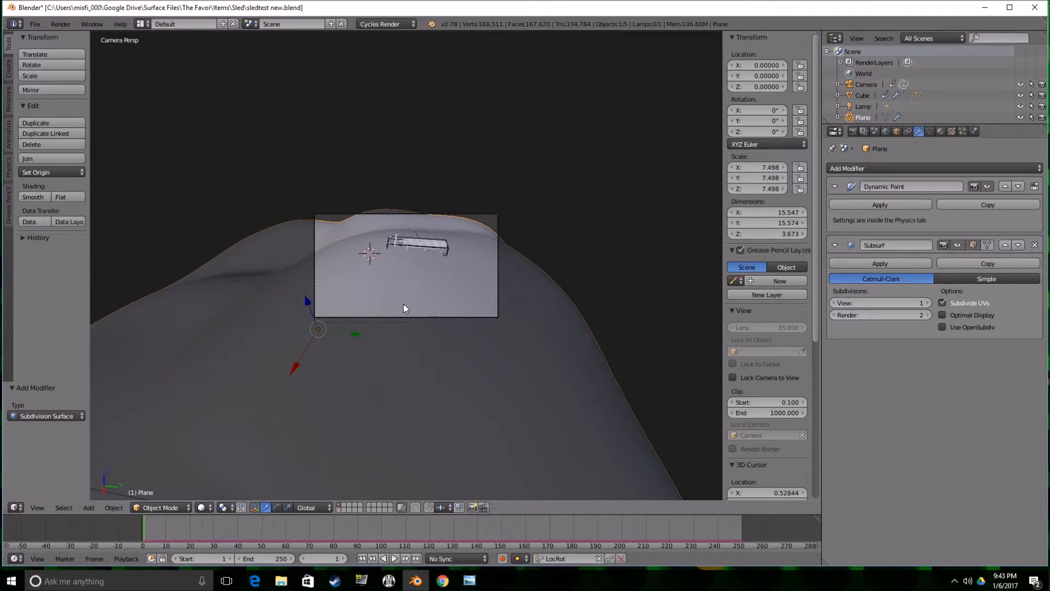
# Append the Leafless Tree object from New Trees.blend in the Tree folder to the sled scene.
pyautogui.click(35, 25)
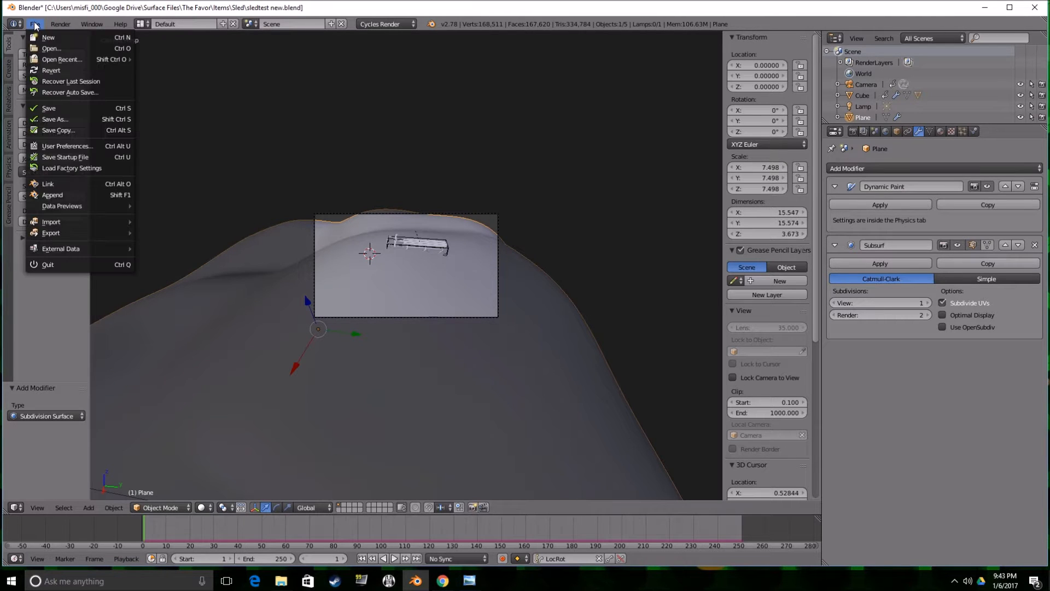
pyautogui.click(63, 194)
pyautogui.click(45, 252)
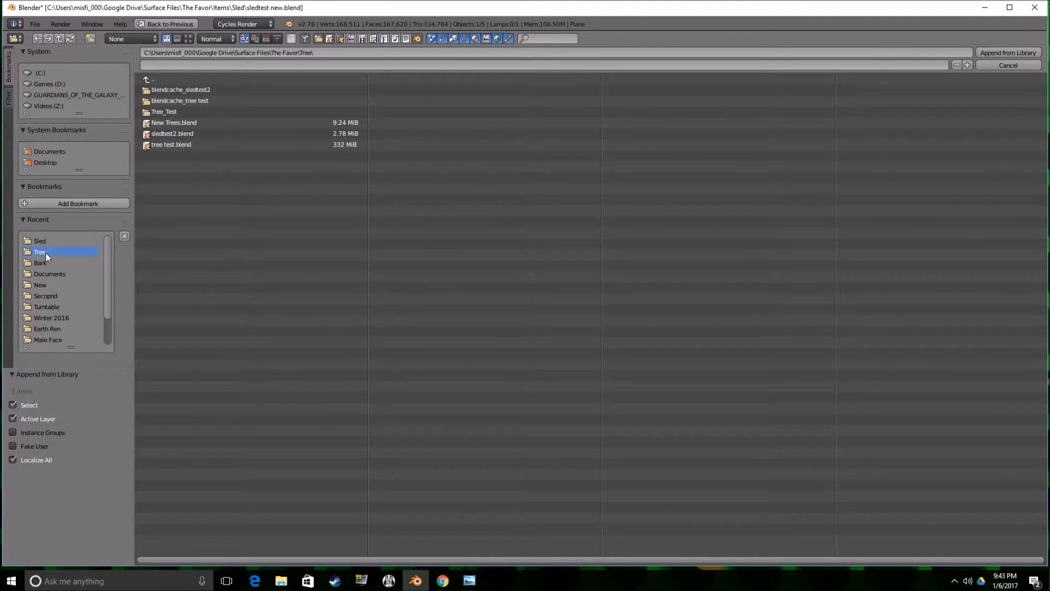
pyautogui.click(159, 125)
pyautogui.click(166, 165)
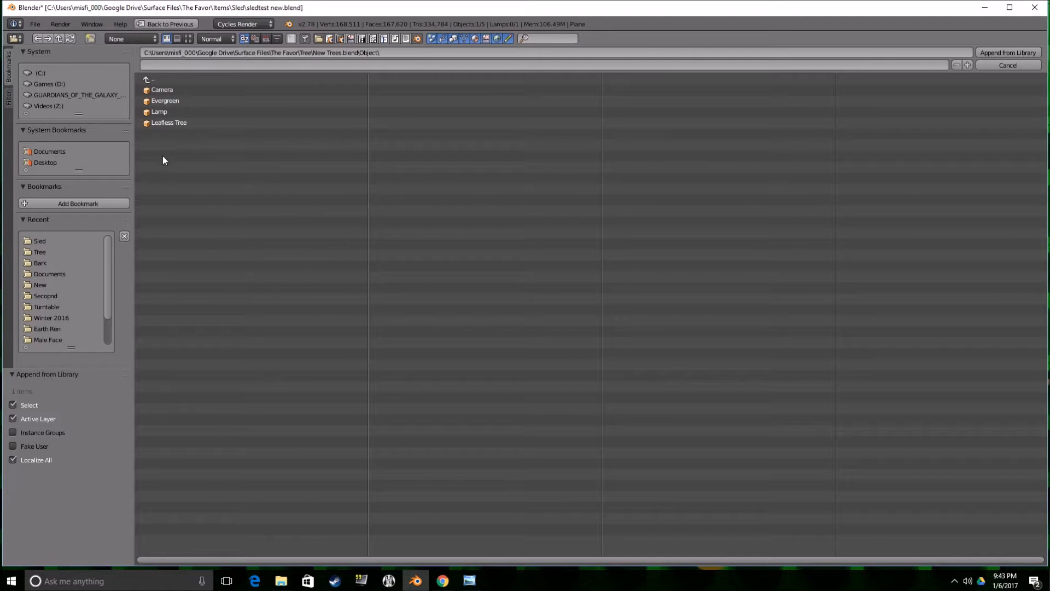
pyautogui.doubleClick(172, 123)
# Append the Evergreen object from New Trees.blend to the sled scene.
pyautogui.click(35, 24)
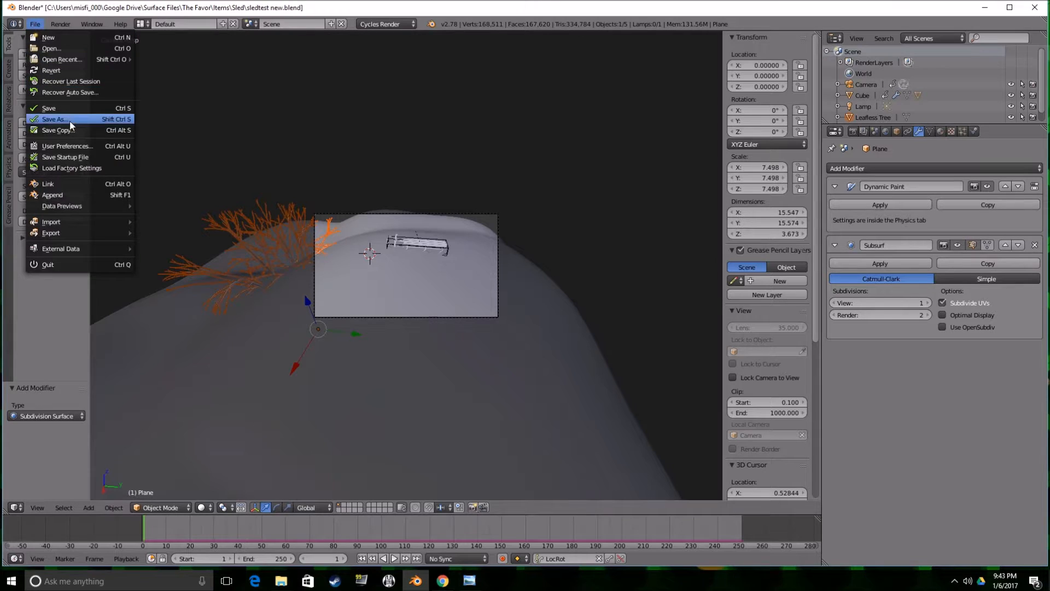
pyautogui.click(77, 195)
pyautogui.doubleClick(164, 100)
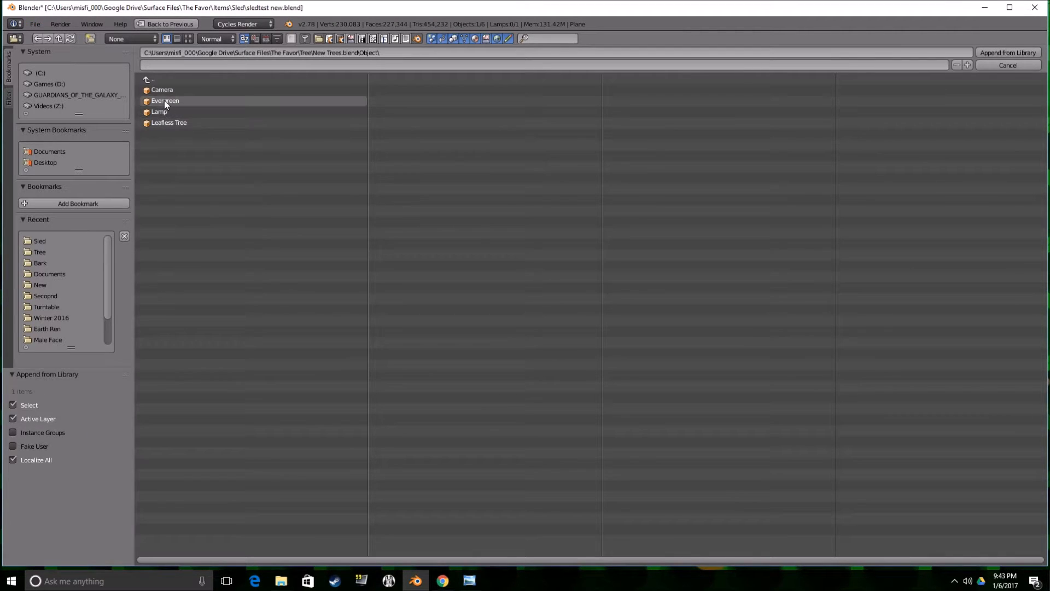
# Raise the evergreen about 1.373 along Z and move it about -10.242 along X behind the sled.
pyautogui.scroll(-1, 198, 272)
pyautogui.moveTo(154, 326); pyautogui.dragTo(156, 252)
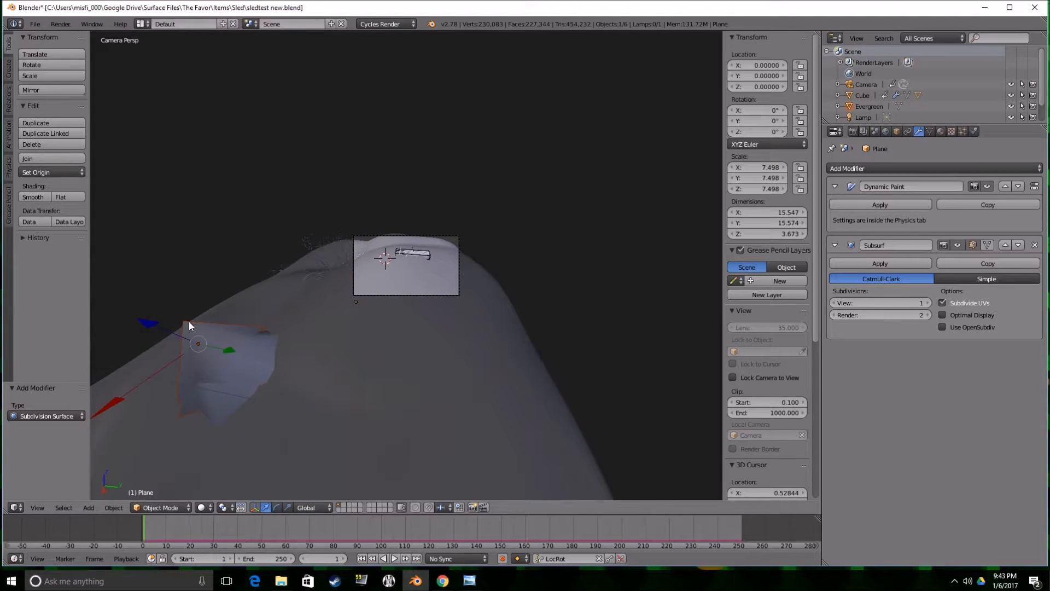
pyautogui.moveTo(324, 292); pyautogui.dragTo(416, 250, button='middle')
pyautogui.scroll(-2, 530, 213)
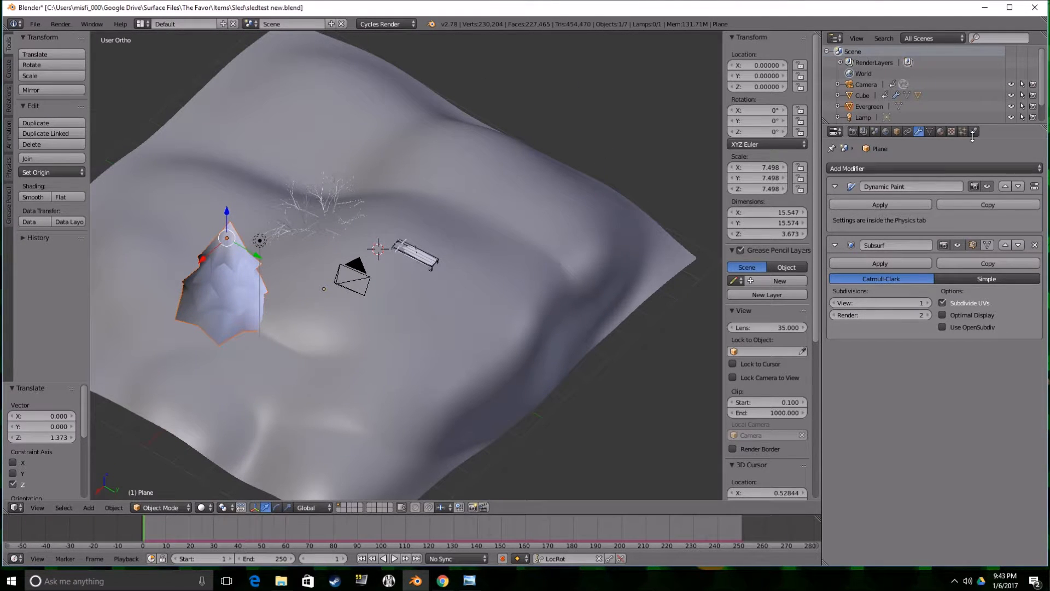
pyautogui.moveTo(697, 274); pyautogui.dragTo(331, 301, button='middle')
pyautogui.press('g')
pyautogui.press('x')
pyautogui.click(537, 159)
pyautogui.moveTo(537, 159)
pyautogui.mouseDown(button='middle')
pyautogui.moveTo(573, 159)
pyautogui.moveTo(550, 153)
pyautogui.mouseUp(button='middle')
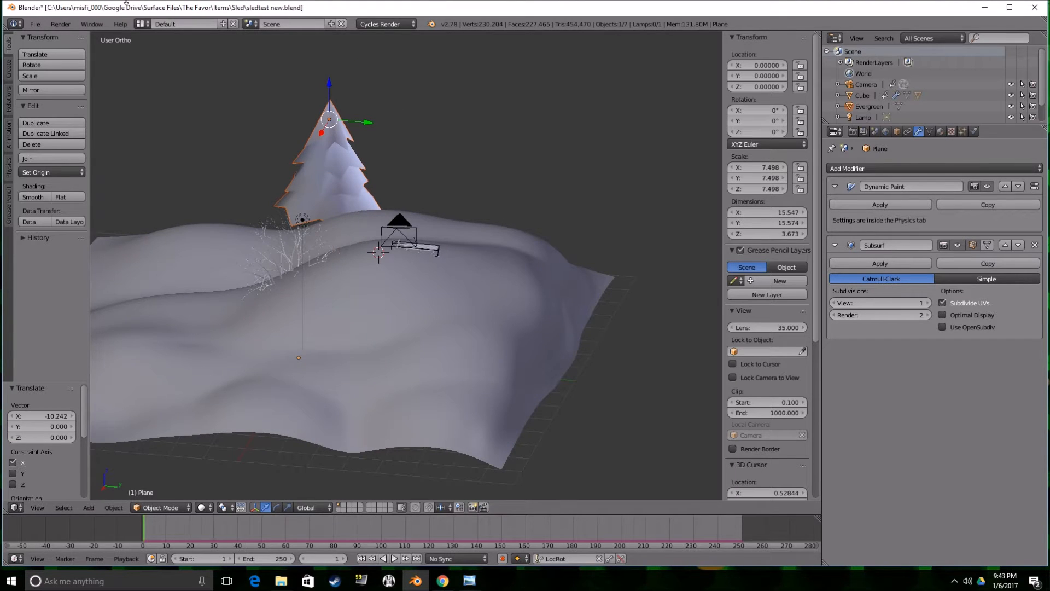
# In the camera view, shift the evergreen about 2.275 along X and about 2.984 along Y to sit behind the sled.
pyautogui.press('KP_0')
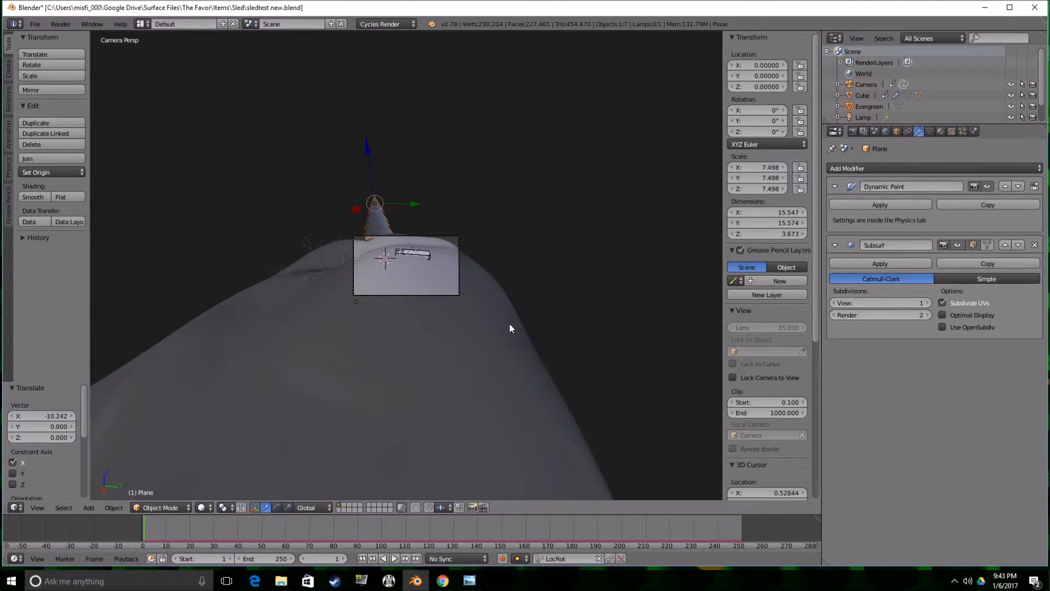
pyautogui.scroll(3, 436, 256)
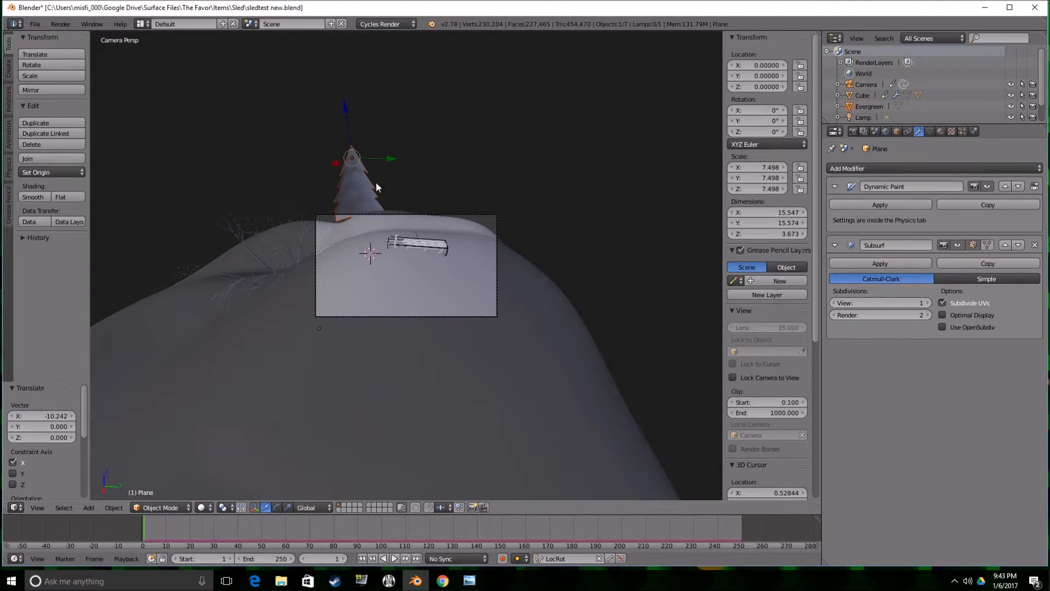
pyautogui.press('g')
pyautogui.press('x')
pyautogui.click(334, 218)
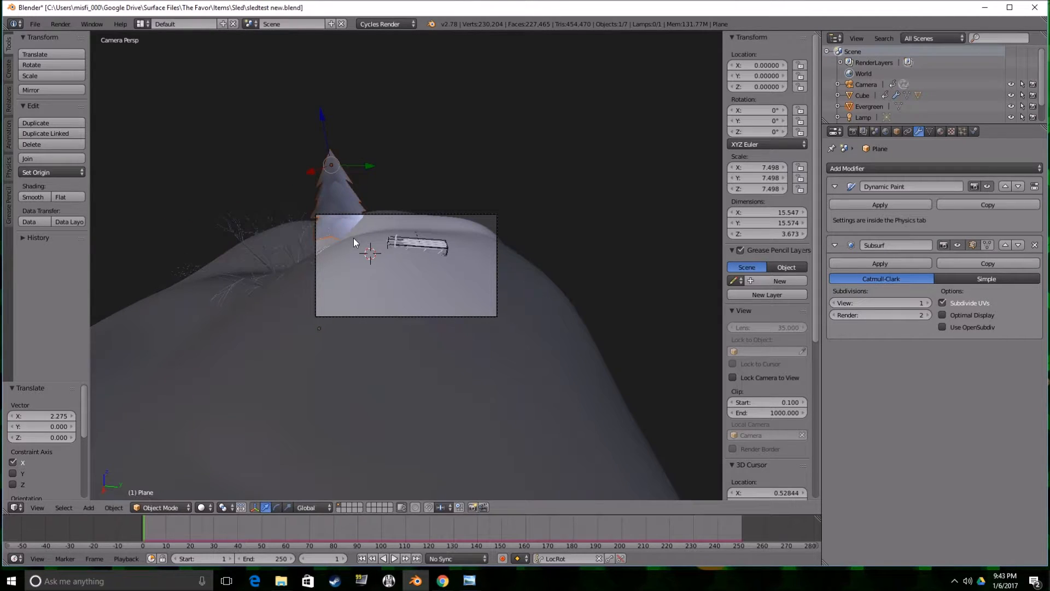
pyautogui.press('g')
pyautogui.press('y')
pyautogui.click(439, 182)
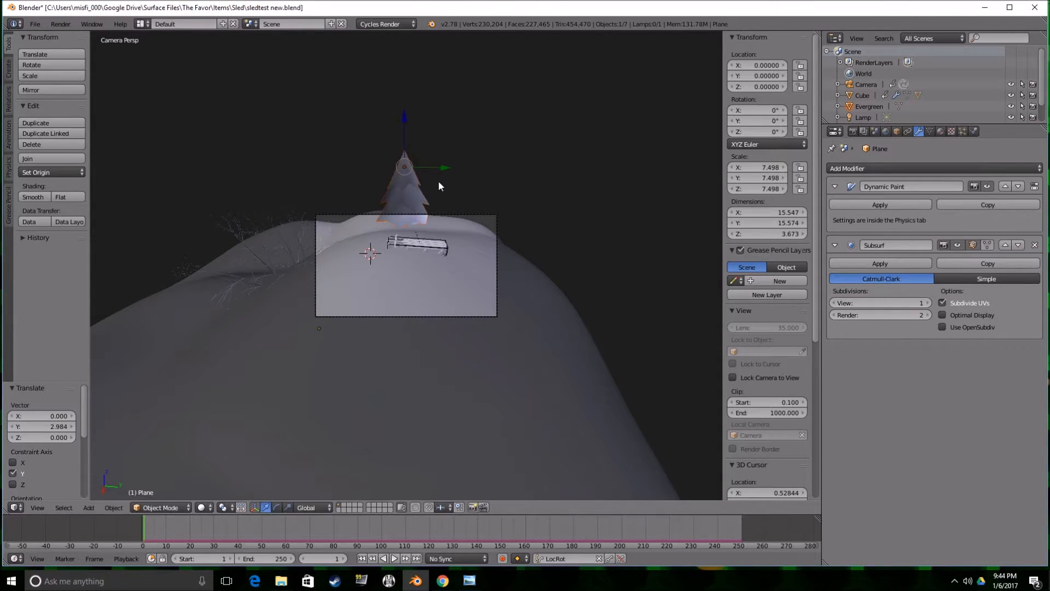
# Scale the evergreen down and adjust its height by about -0.726 and then about 0.230 along Z.
pyautogui.press('s')
pyautogui.click(422, 184)
pyautogui.press('g')
pyautogui.press('z')
pyautogui.click(401, 144)
pyautogui.press('g')
pyautogui.press('z')
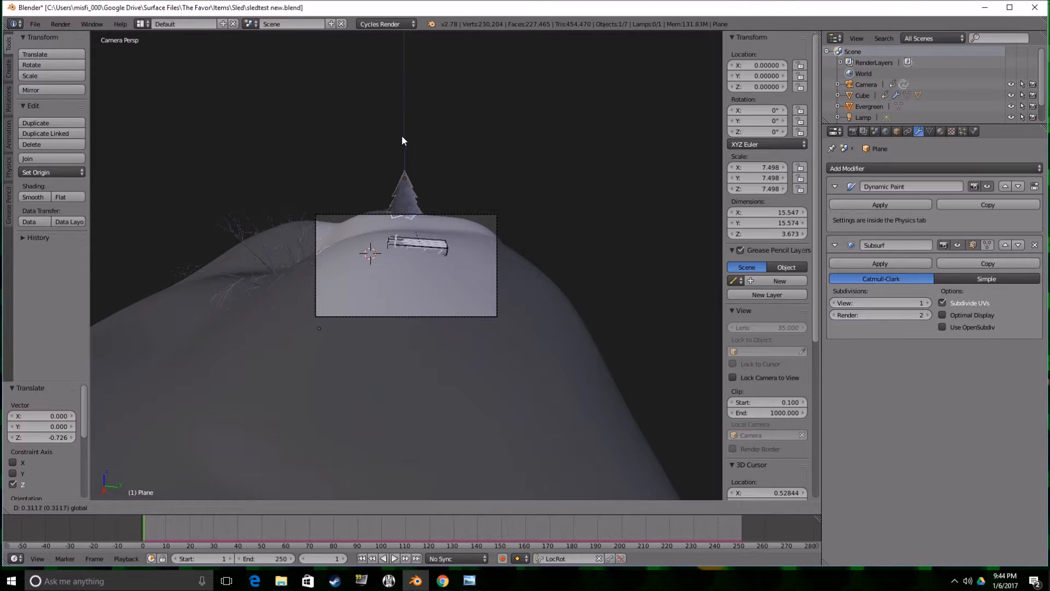
pyautogui.click(402, 143)
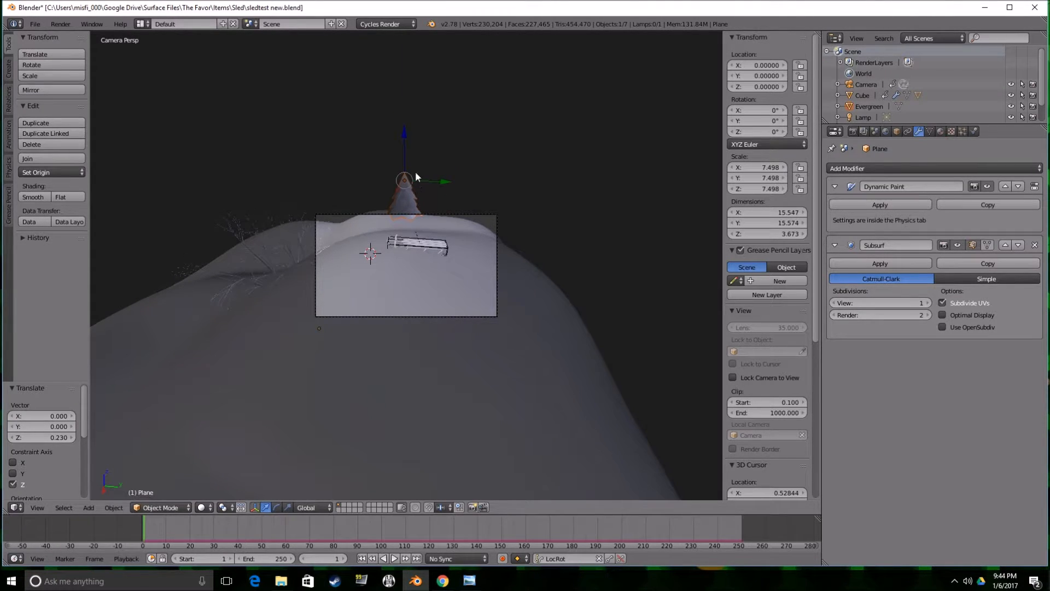
# Bring the evergreen closer along X, shrink it further and lower it about 0.747 along Z onto the hill.
pyautogui.press('g')
pyautogui.press('x')
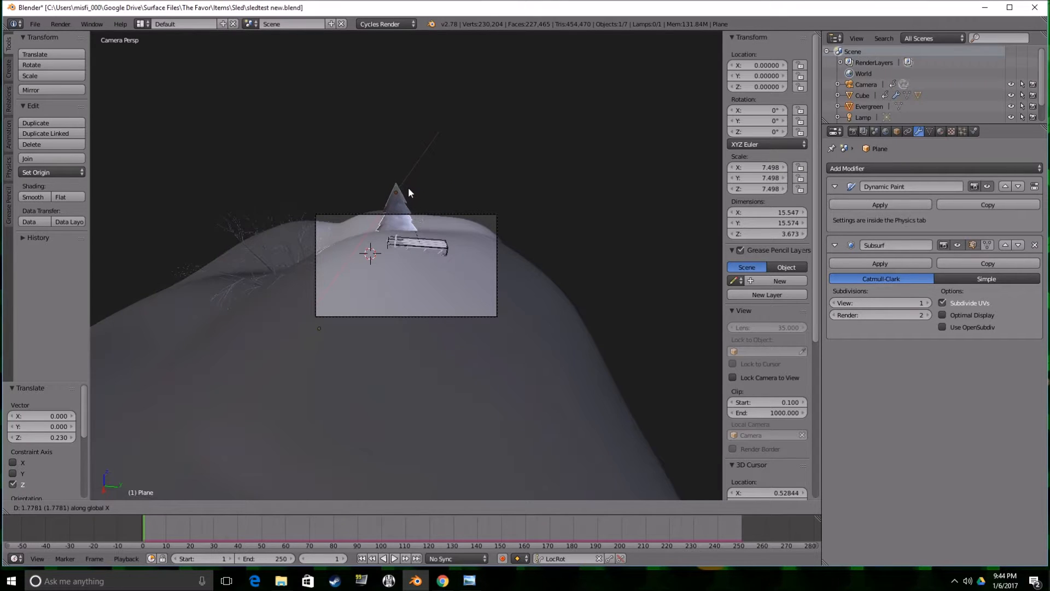
pyautogui.click(411, 185)
pyautogui.press('s')
pyautogui.click(429, 201)
pyautogui.press('g')
pyautogui.press('z')
pyautogui.click(407, 194)
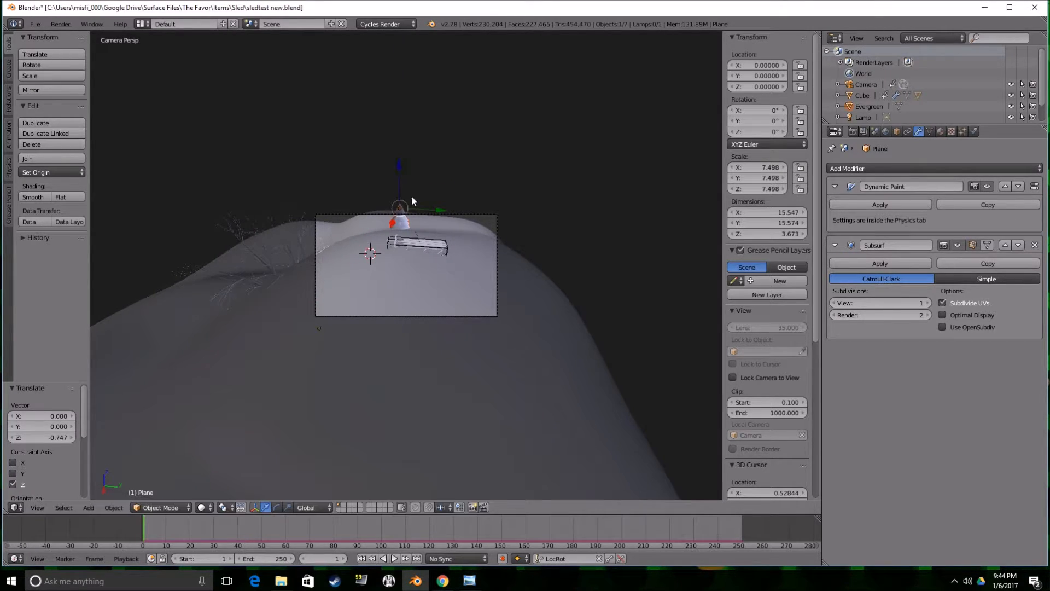
# Duplicate the evergreen with an offset of about -1.715 along Y and scale the copy by about 0.736.
pyautogui.hotkey('shift', 's')
pyautogui.press('Escape')
pyautogui.hotkey('shift', 'd')
pyautogui.click(406, 235)
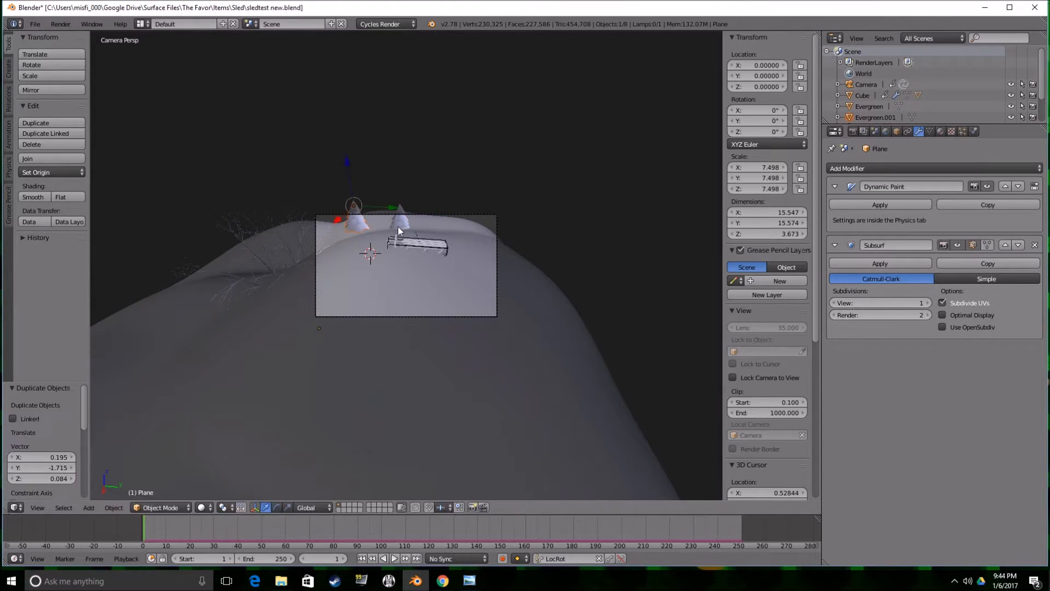
pyautogui.press('s')
pyautogui.click(380, 213)
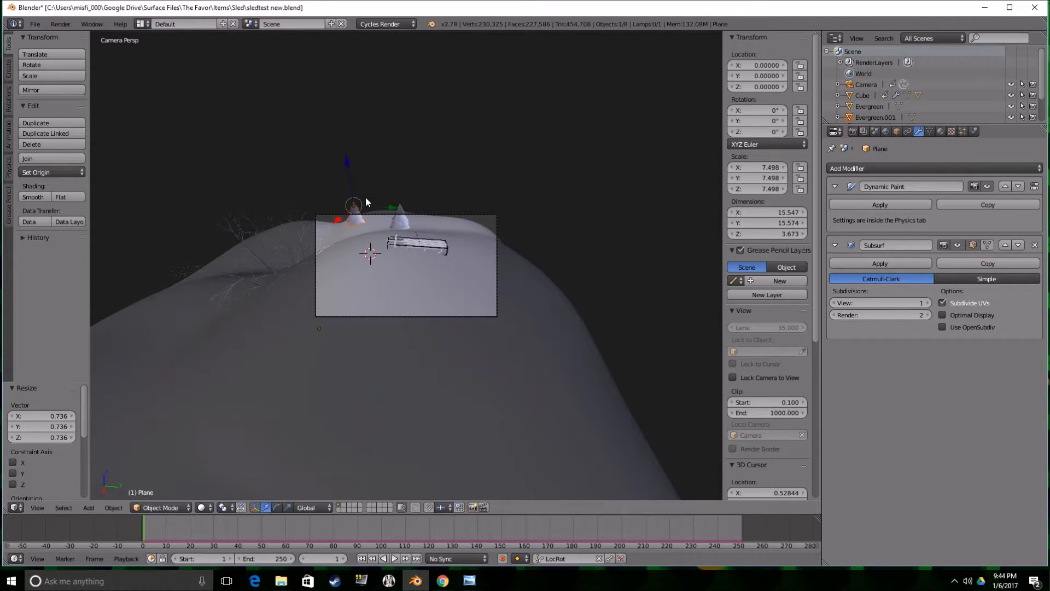
# Rotate the evergreen copy about 95.389° around Z and lower it about 0.528 along Z into the snow.
pyautogui.press('r')
pyautogui.press('z')
pyautogui.click(344, 175)
pyautogui.press('g')
pyautogui.press('z')
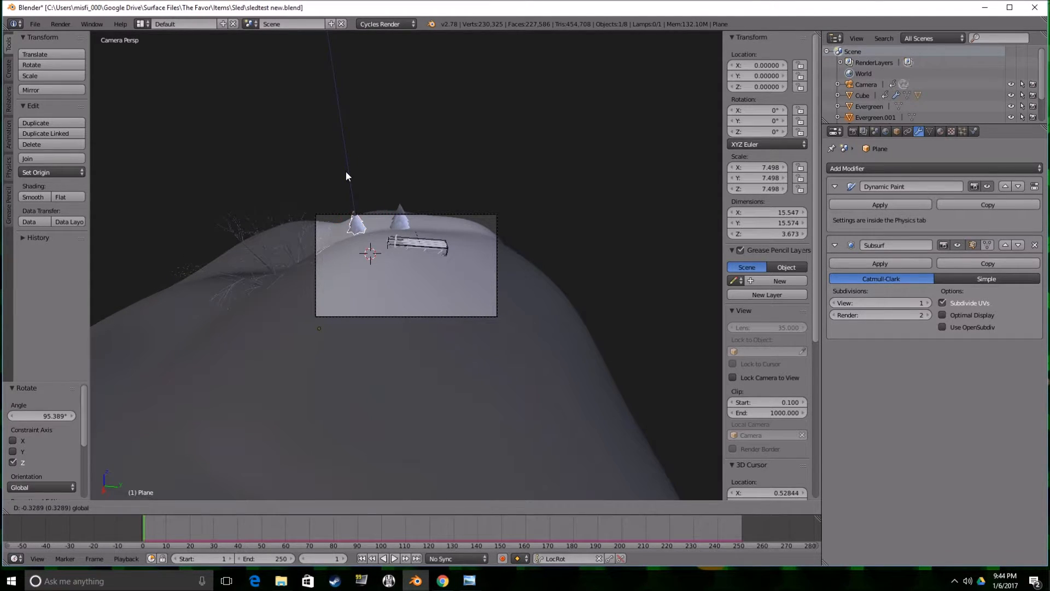
pyautogui.click(347, 177)
# Duplicate the small evergreen to the edge of the camera frame, rotate the copy around Z and deselect everything.
pyautogui.scroll(1, 377, 220)
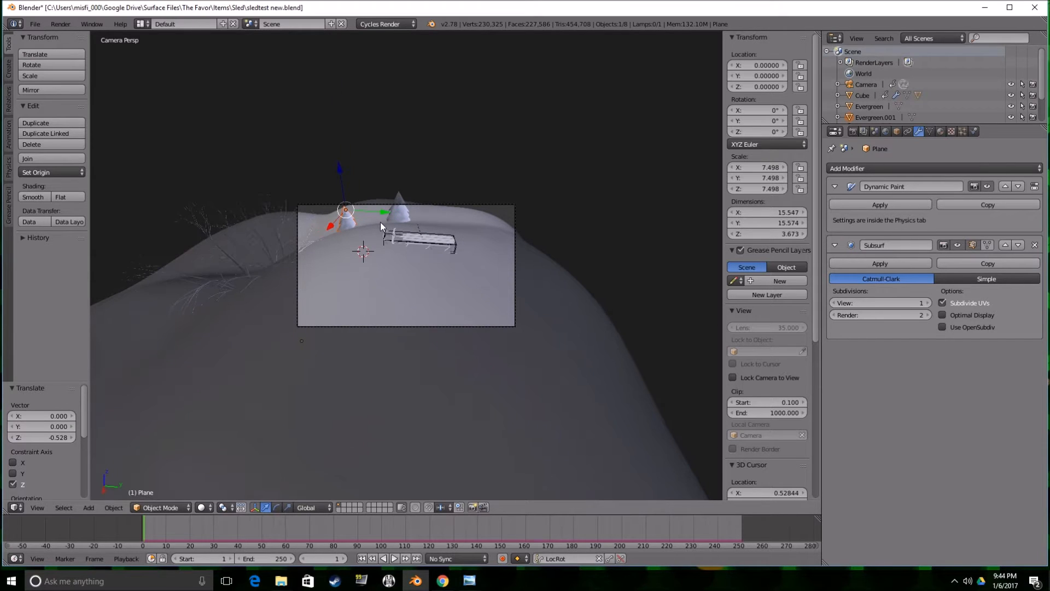
pyautogui.hotkey('shift', 'd')
pyautogui.click(324, 221)
pyautogui.press('r')
pyautogui.press('z')
pyautogui.click(368, 178)
pyautogui.press('a')
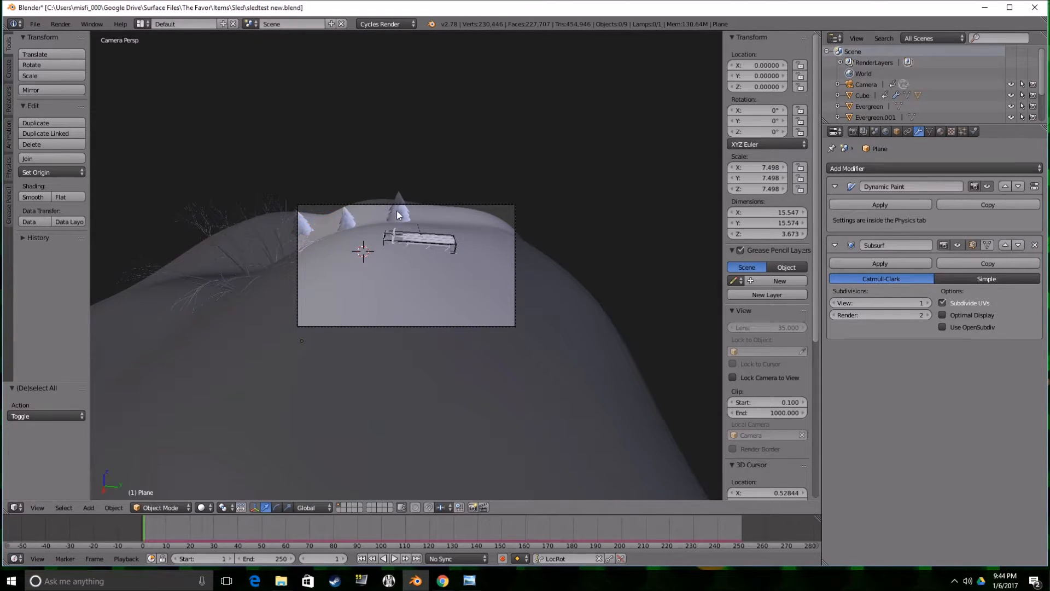
# Enlarge the evergreen at the edge of the camera frame and raise it about 0.551 along Z.
pyautogui.rightClick(305, 227)
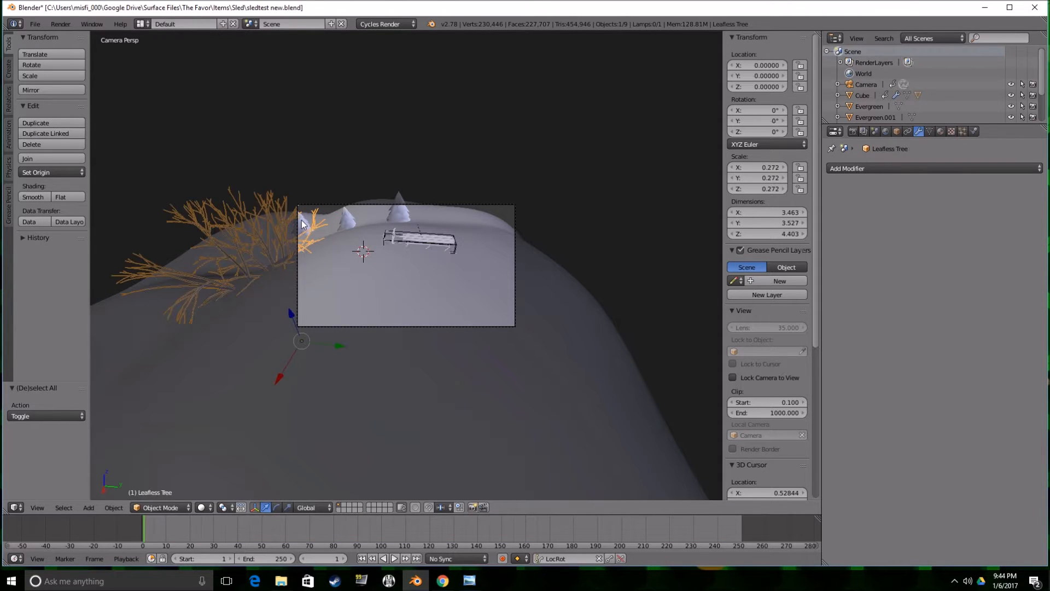
pyautogui.rightClick(303, 220)
pyautogui.press('s')
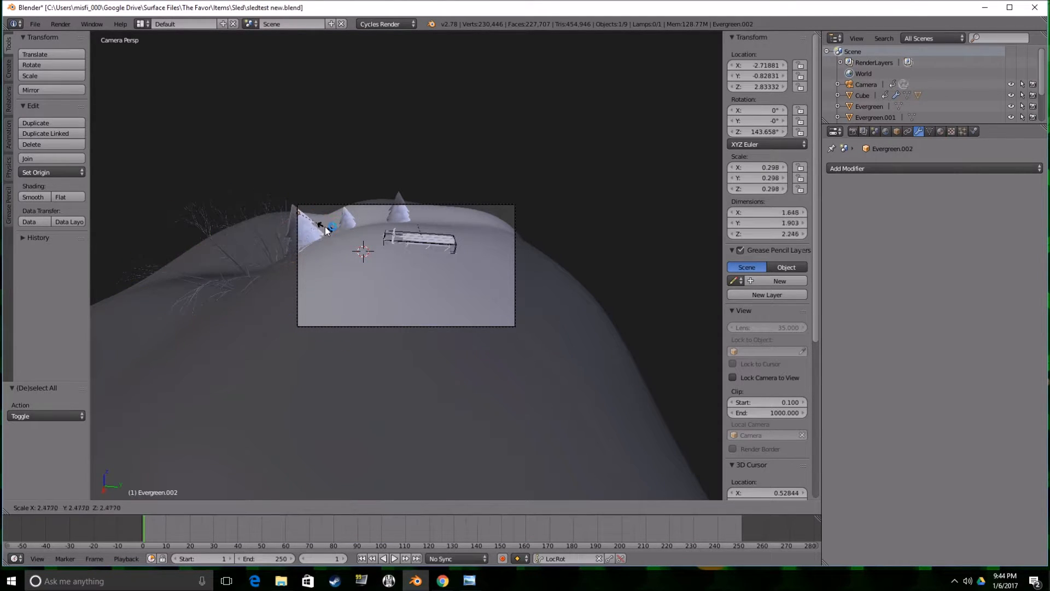
pyautogui.click(325, 224)
pyautogui.moveTo(295, 197); pyautogui.dragTo(289, 172)
# Duplicate the small evergreen towards the camera along X, shift the copy along Y and raise it about 0.621 along Z.
pyautogui.rightClick(349, 219)
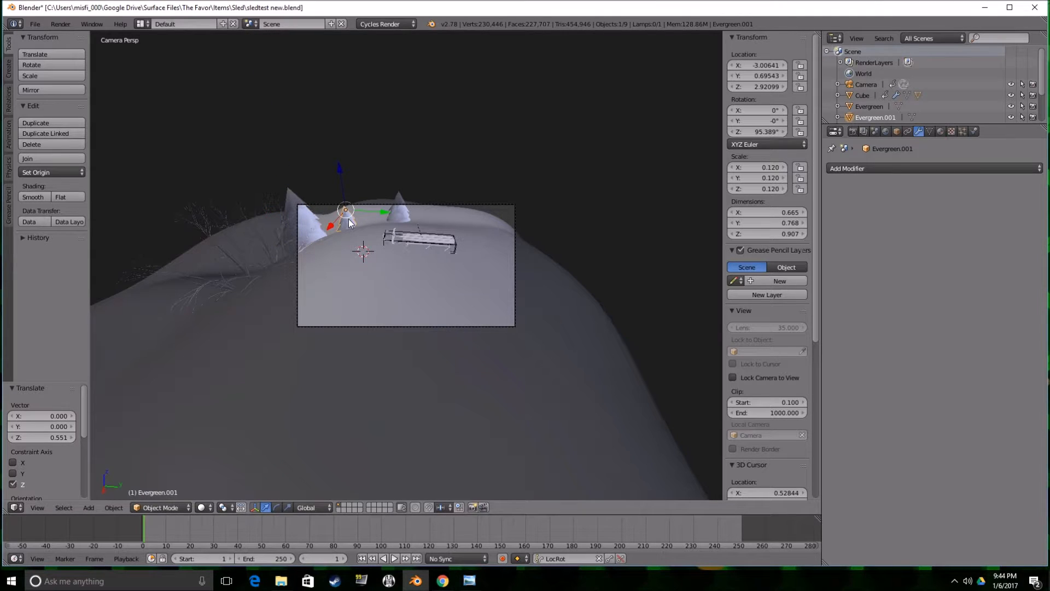
pyautogui.hotkey('shift', 'd')
pyautogui.press('x')
pyautogui.click(310, 328)
pyautogui.press('g')
pyautogui.press('z')
pyautogui.press('y')
pyautogui.click(302, 285)
pyautogui.press('g')
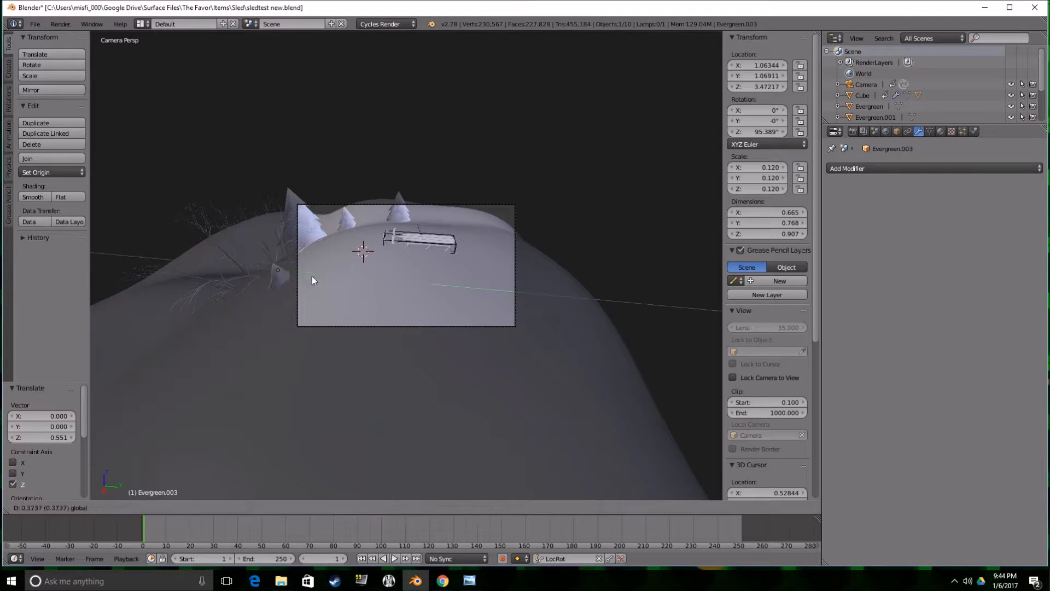
pyautogui.press('z')
pyautogui.click(349, 240)
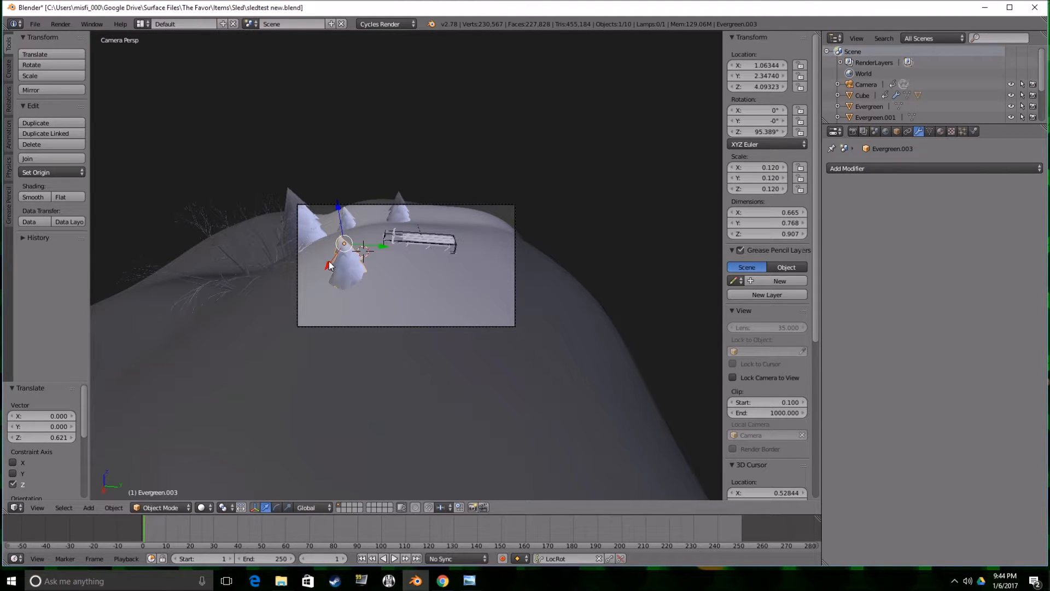
# Move the new evergreen about 0.455 along X, reposition and tilt it in the foreground, and shift it about -0.071 along Y.
pyautogui.press('g')
pyautogui.press('x')
pyautogui.click(328, 285)
pyautogui.press('g')
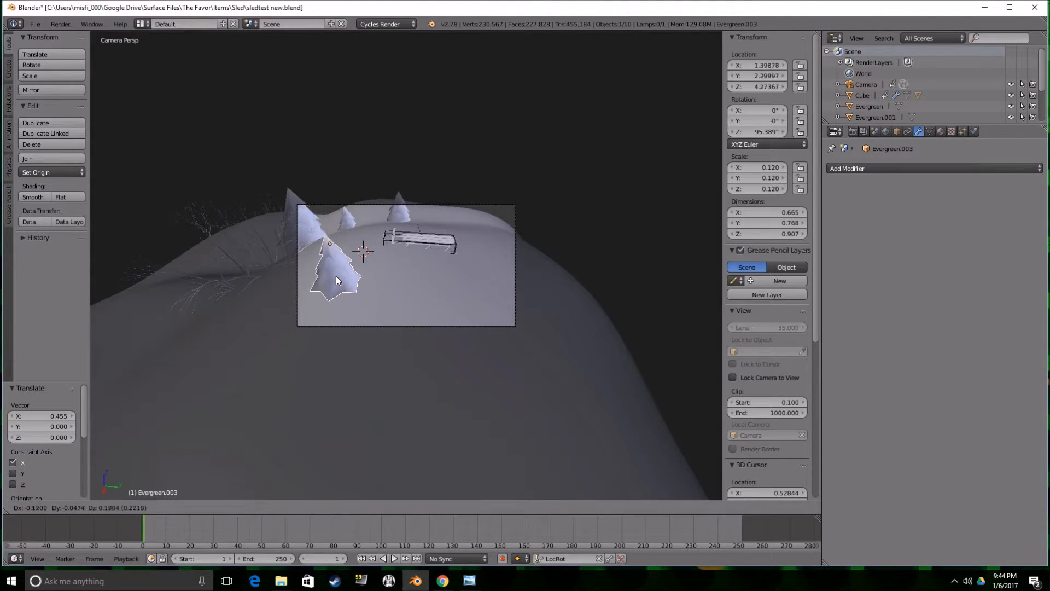
pyautogui.click(338, 299)
pyautogui.press('r')
pyautogui.click(366, 267)
pyautogui.press('g')
pyautogui.press('y')
pyautogui.click(360, 264)
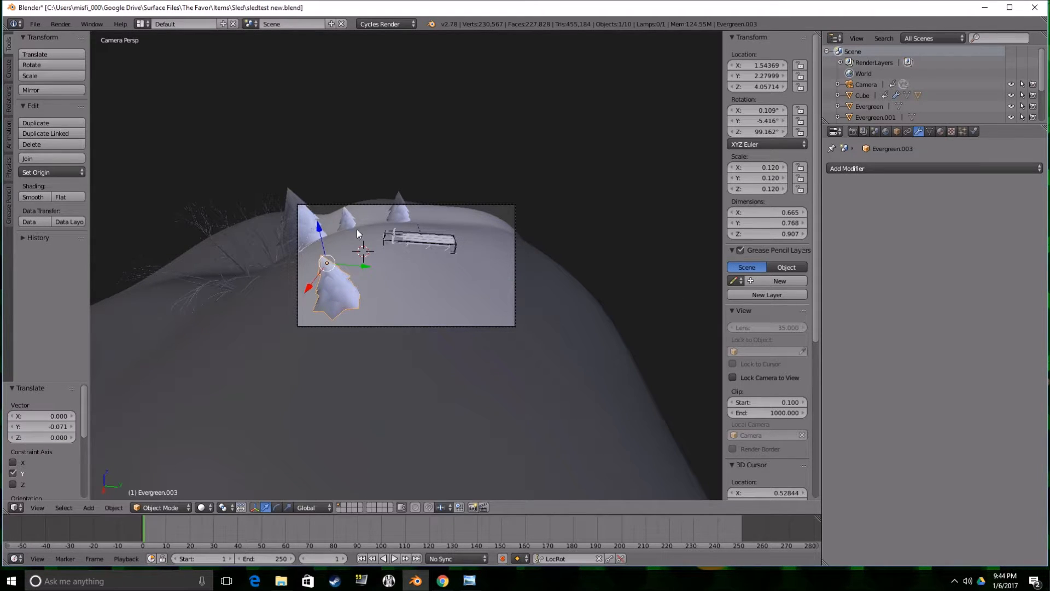
# Duplicate the large evergreen at the edge of the camera frame and rotate the copy slightly.
pyautogui.keyDown('shift'); pyautogui.rightClick(306, 226); pyautogui.keyUp('shift')
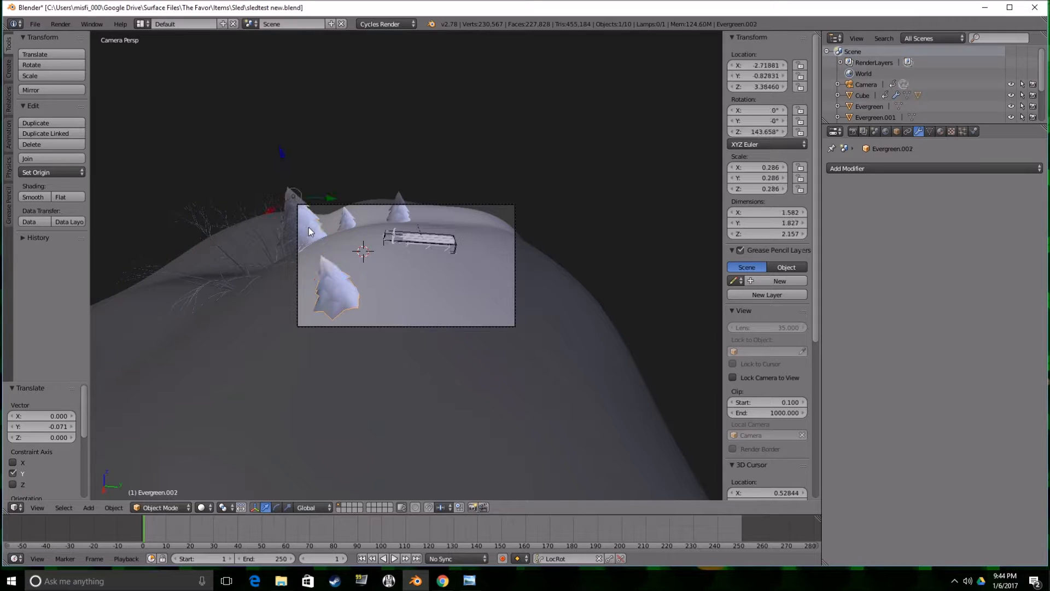
pyautogui.hotkey('shift', 'd')
pyautogui.click(297, 268)
pyautogui.moveTo(297, 268)
pyautogui.mouseDown(button='middle')
pyautogui.moveTo(310, 304)
pyautogui.moveTo(319, 293)
pyautogui.moveTo(304, 285)
pyautogui.mouseUp(button='middle')
pyautogui.scroll(-4, 309, 304)
pyautogui.press('r')
pyautogui.click(291, 266)
# Move the large evergreen copy outwards and down so it stands on the snowy slope beside the other trees.
pyautogui.press('g')
pyautogui.click(234, 332)
pyautogui.moveTo(234, 332); pyautogui.dragTo(278, 342, button='middle')
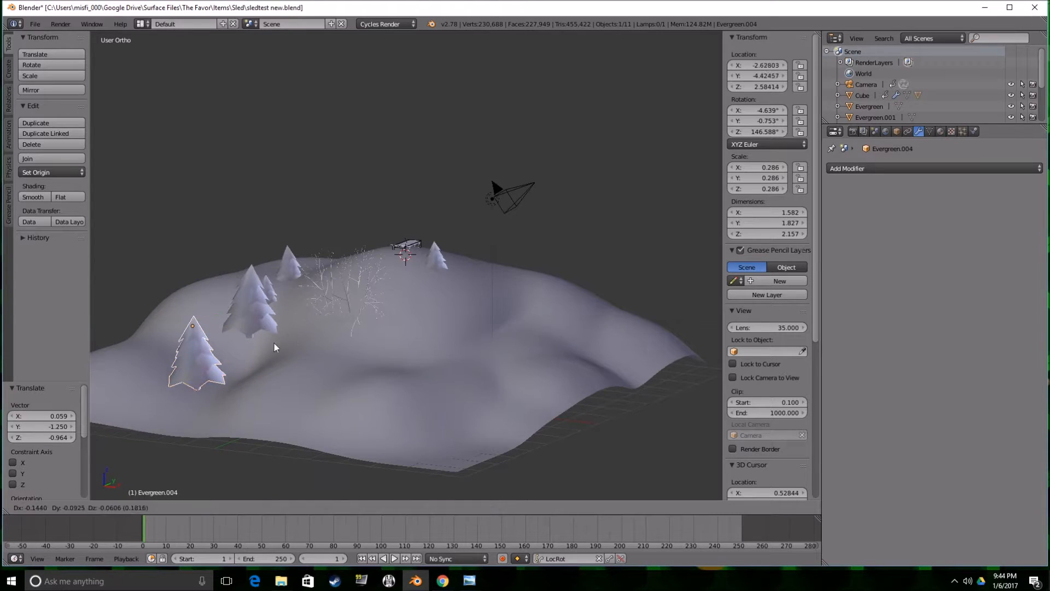
pyautogui.press('g')
pyautogui.click(276, 345)
# Shrink the leafless tree to a scale of about 0.124 and move it up among the evergreens.
pyautogui.scroll(2, 275, 344)
pyautogui.moveTo(276, 345); pyautogui.dragTo(305, 319, button='middle')
pyautogui.rightClick(306, 320)
pyautogui.press('s')
pyautogui.click(345, 316)
pyautogui.press('g')
pyautogui.click(327, 264)
pyautogui.press('s')
pyautogui.click(360, 298)
# Move the leafless tree about -2.236 along X, place it behind the large evergreen and scale it by about 1.372.
pyautogui.press('g')
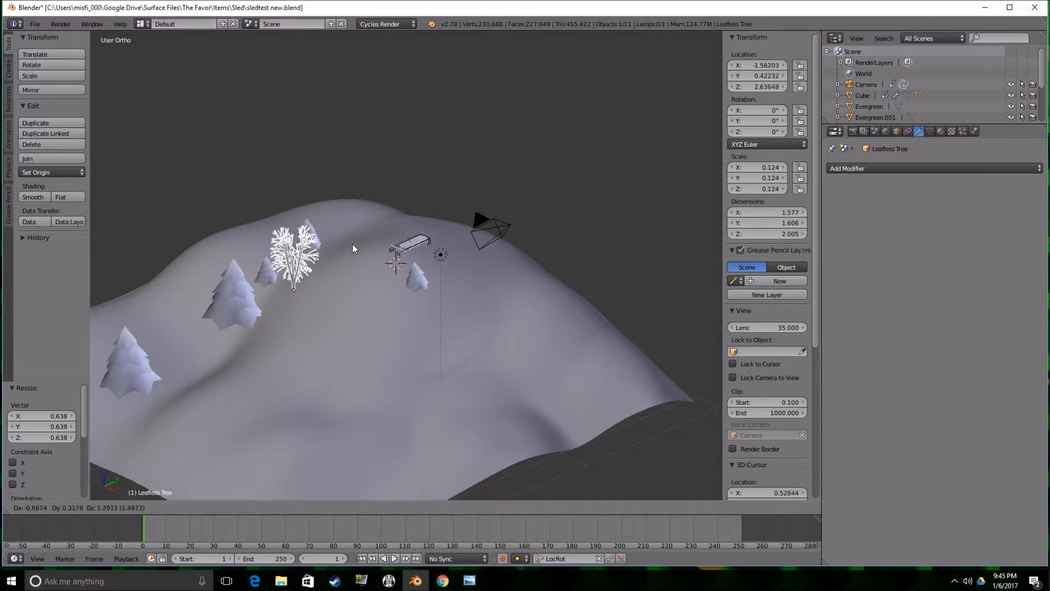
pyautogui.click(348, 232)
pyautogui.moveTo(329, 285); pyautogui.dragTo(386, 313, button='middle')
pyautogui.moveTo(359, 314); pyautogui.dragTo(289, 316)
pyautogui.moveTo(289, 316); pyautogui.dragTo(348, 309, button='middle')
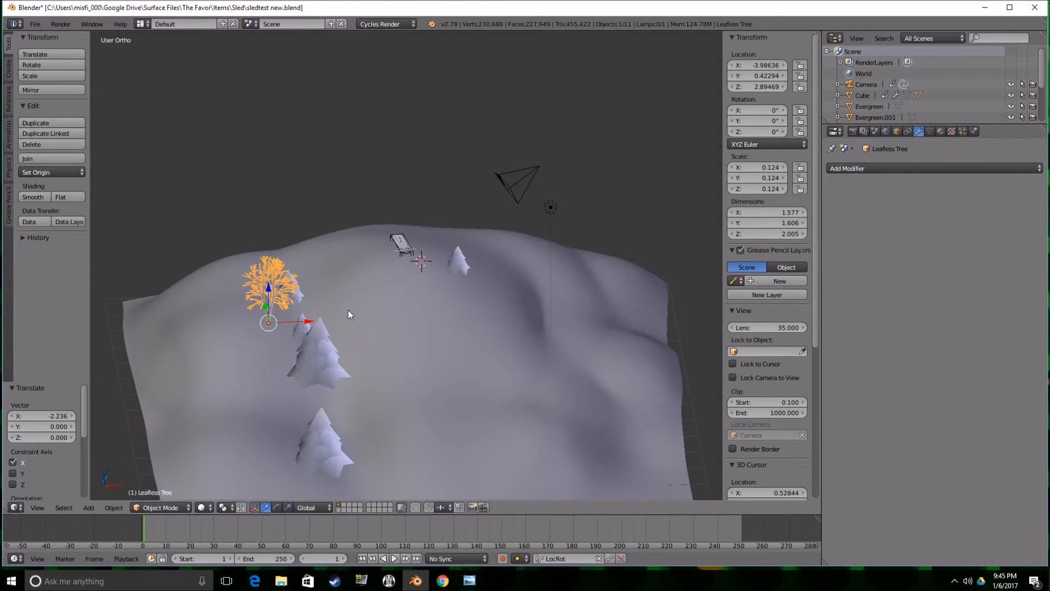
pyautogui.press('g')
pyautogui.click(312, 359)
pyautogui.moveTo(328, 350); pyautogui.dragTo(270, 283, button='middle')
pyautogui.press('s')
pyautogui.click(293, 346)
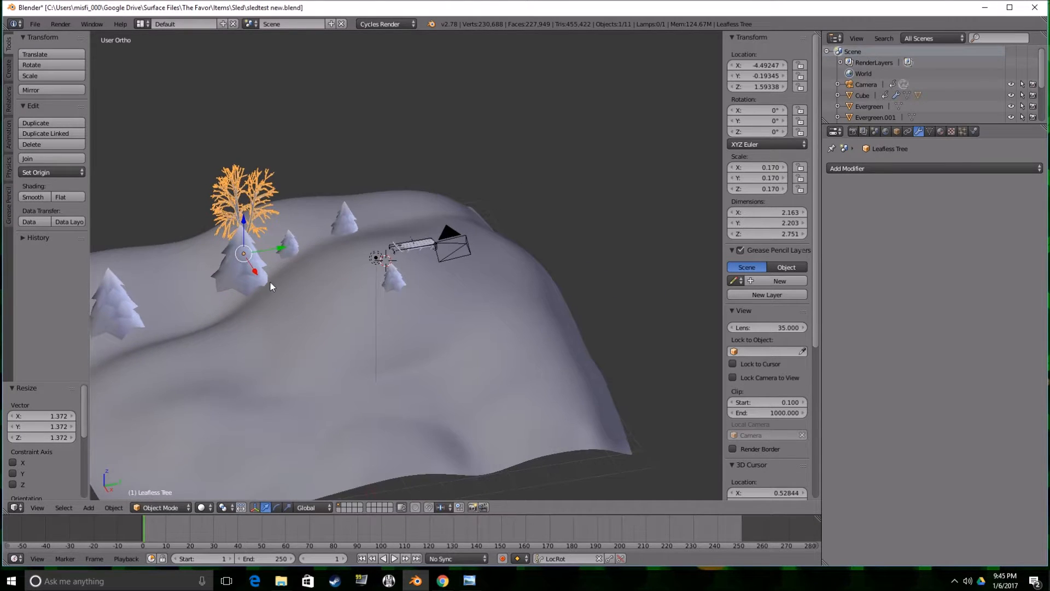
# Duplicate the leafless tree behind the evergreen furthest along Y, rotate the copy and scale it by about 0.845.
pyautogui.moveTo(343, 291); pyautogui.dragTo(402, 274, button='middle')
pyautogui.hotkey('shift', 'd')
pyautogui.click(552, 189)
pyautogui.press('r')
pyautogui.click(569, 193)
pyautogui.press('s')
pyautogui.click(493, 195)
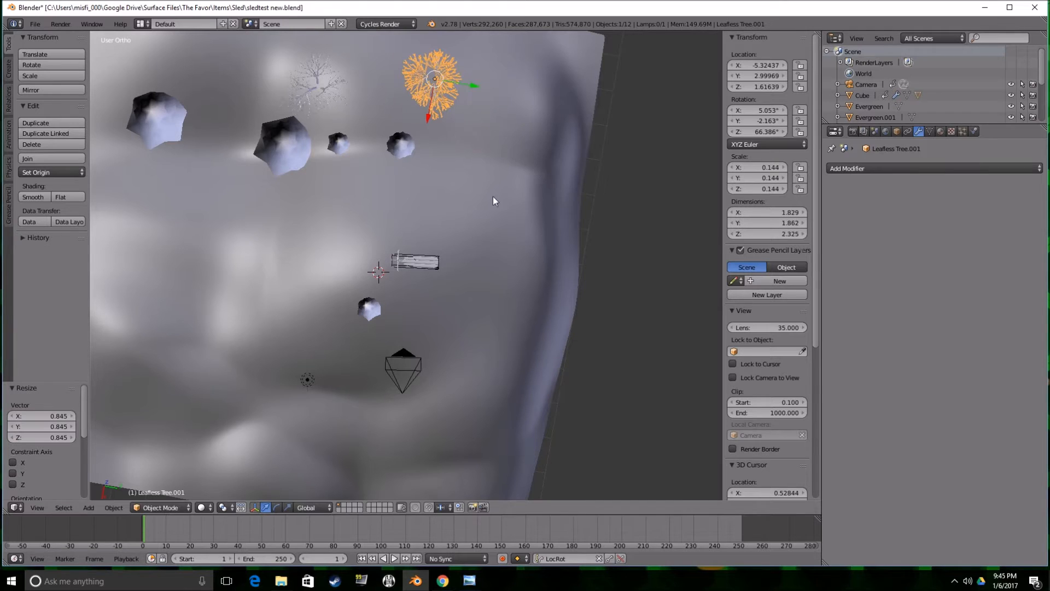
# Duplicate the original leafless tree about -3.975 along Y behind the outer evergreen and adjust the copy's height along Z to meet the snow.
pyautogui.click(327, 83)
pyautogui.moveTo(343, 127); pyautogui.dragTo(381, 128, button='middle')
pyautogui.hotkey('shift', 'd')
pyautogui.click(304, 136)
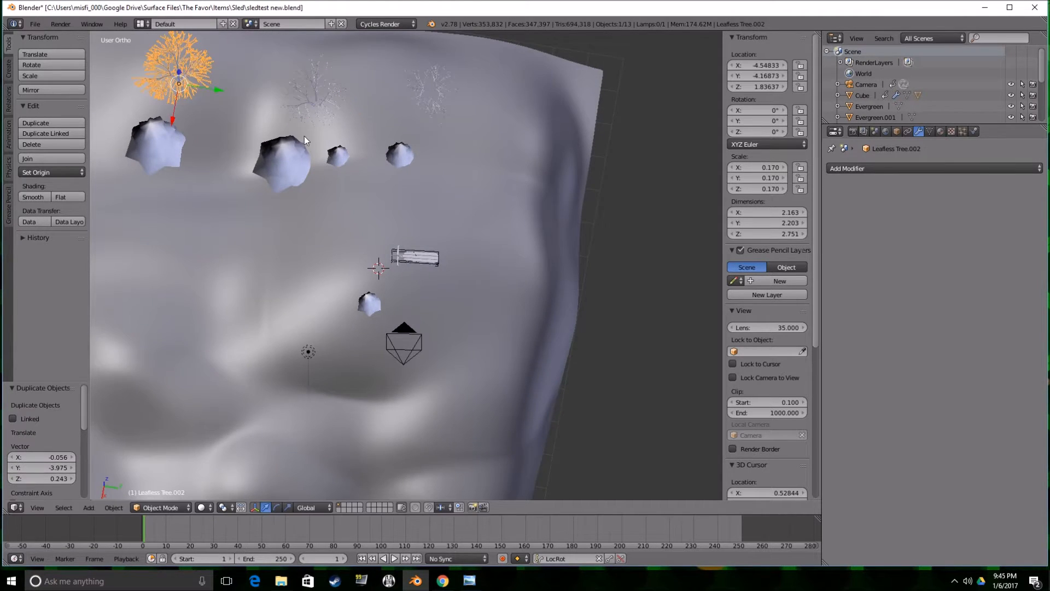
pyautogui.moveTo(304, 135); pyautogui.dragTo(238, 109, button='middle')
pyautogui.press('g')
pyautogui.press('z')
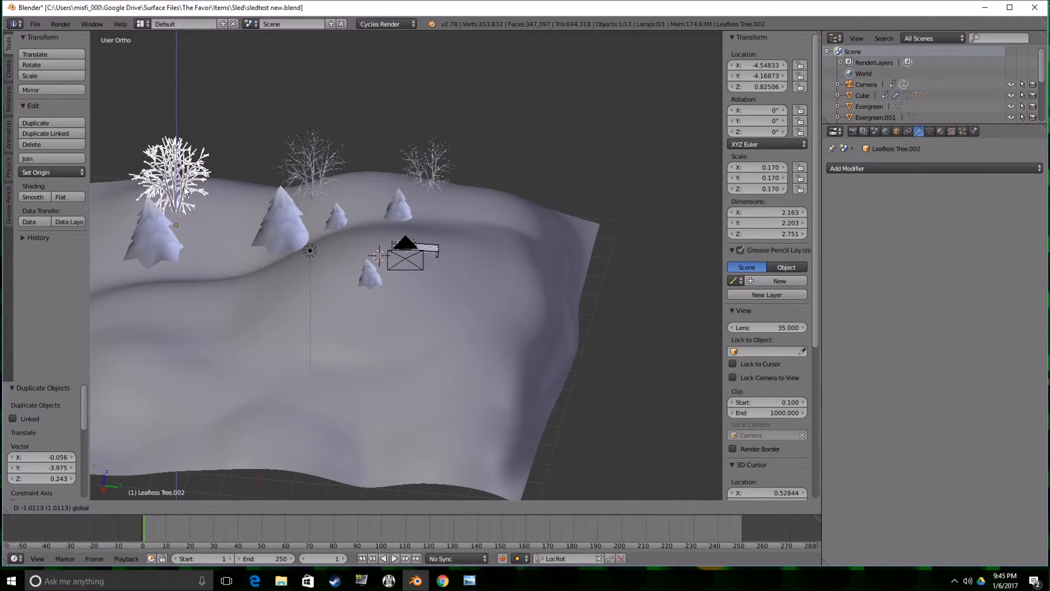
pyautogui.click(184, 172)
pyautogui.moveTo(177, 189); pyautogui.dragTo(178, 182)
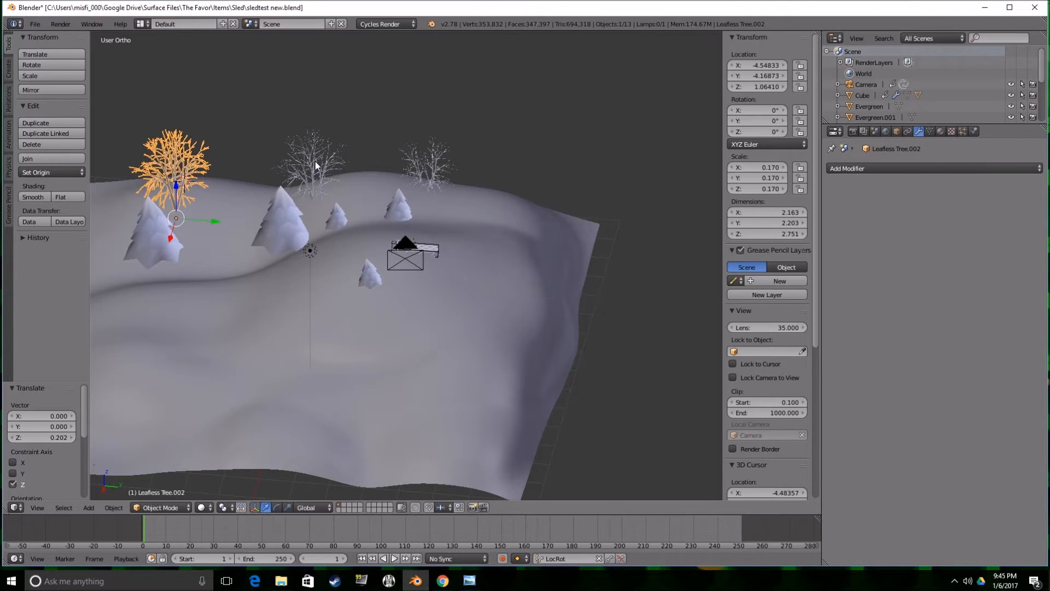
# Raise the original leafless tree about 0.221 along Z and return to the camera view.
pyautogui.rightClick(315, 163)
pyautogui.moveTo(315, 182); pyautogui.dragTo(328, 173)
pyautogui.press('KP_0')
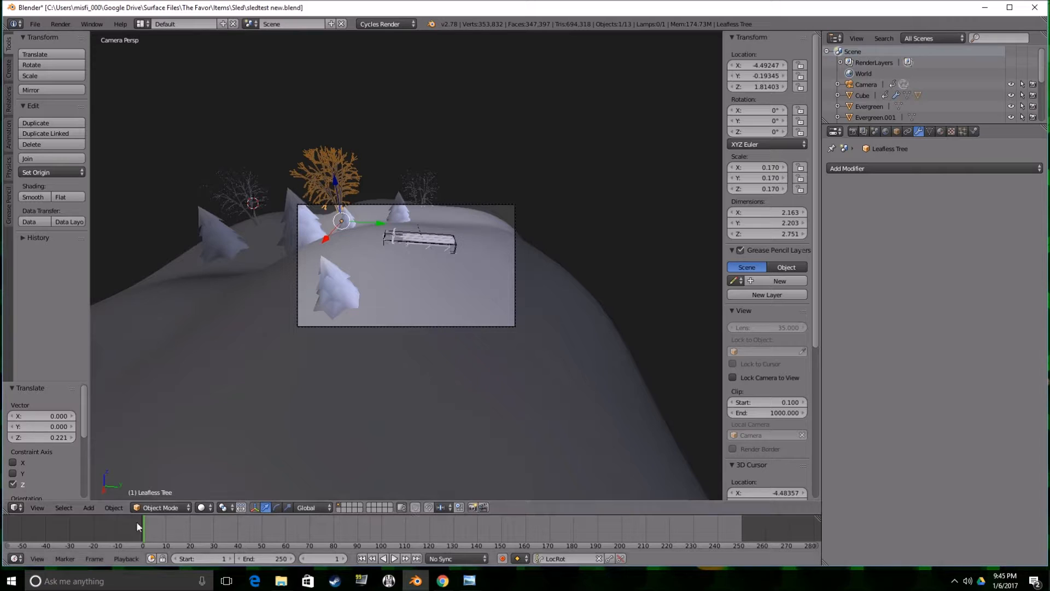
# Play and scrub through the sled animation to check the tree placement through the camera.
pyautogui.hotkey('alt', 'a')
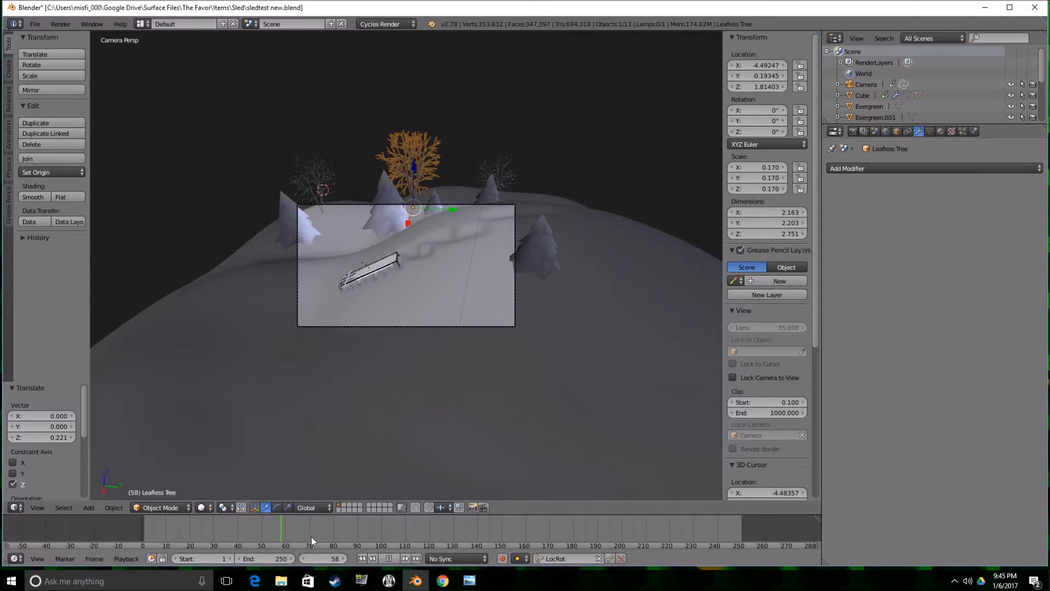
pyautogui.moveTo(448, 529); pyautogui.dragTo(188, 519)
pyautogui.hotkey('alt', 'a')
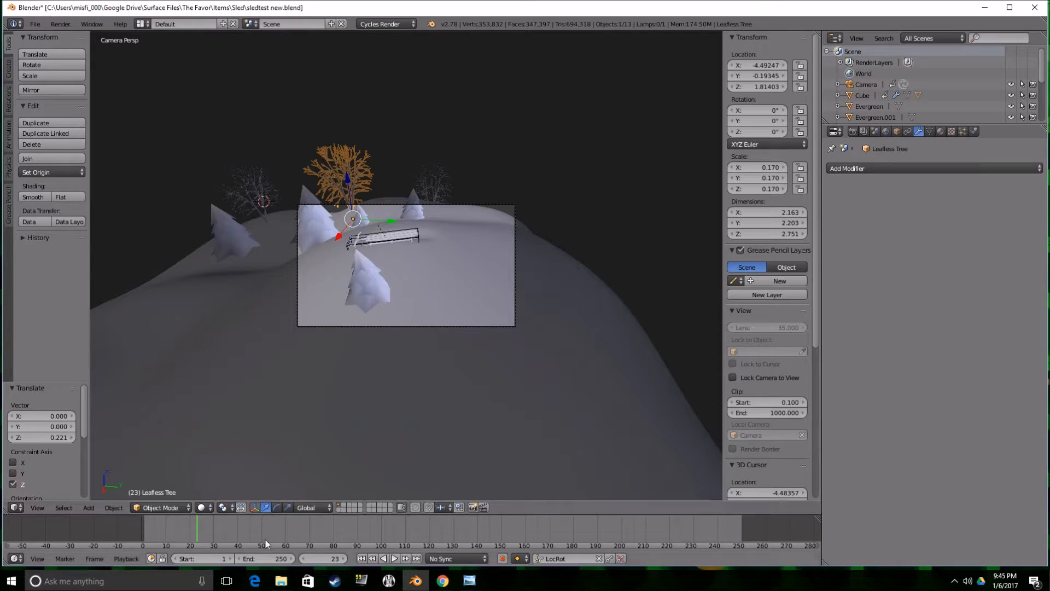
# Enable nodes for the world surface and assign a Sky Texture as the background colour.
pyautogui.click(888, 131)
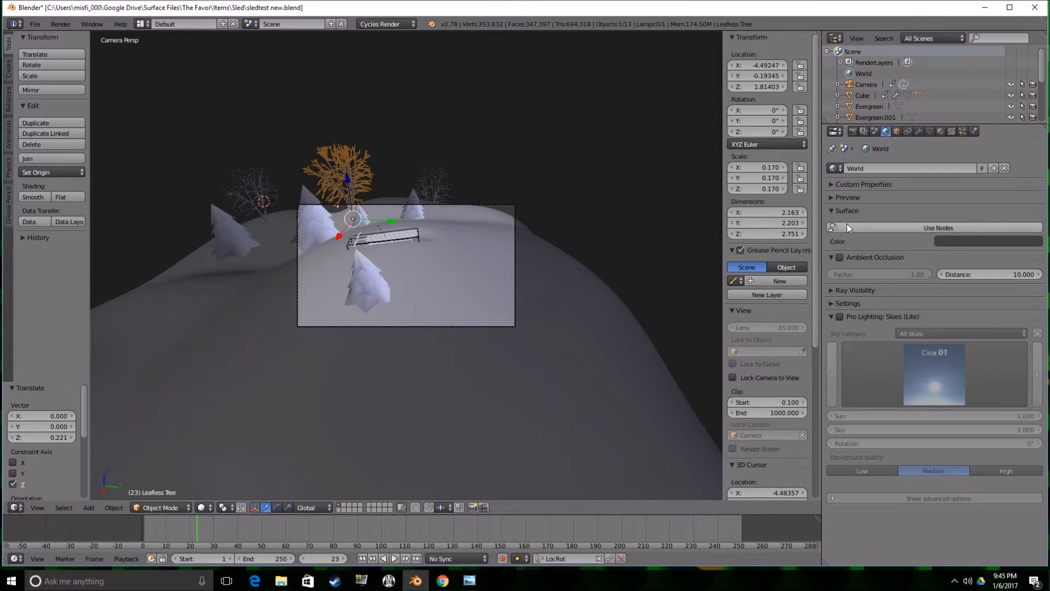
pyautogui.click(890, 227)
pyautogui.click(1036, 247)
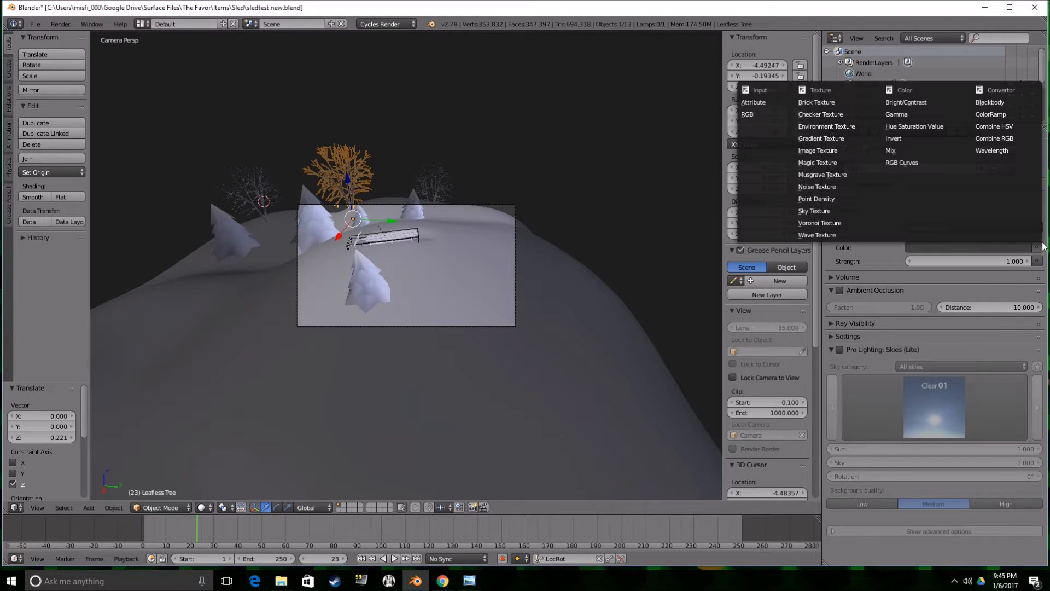
pyautogui.click(865, 212)
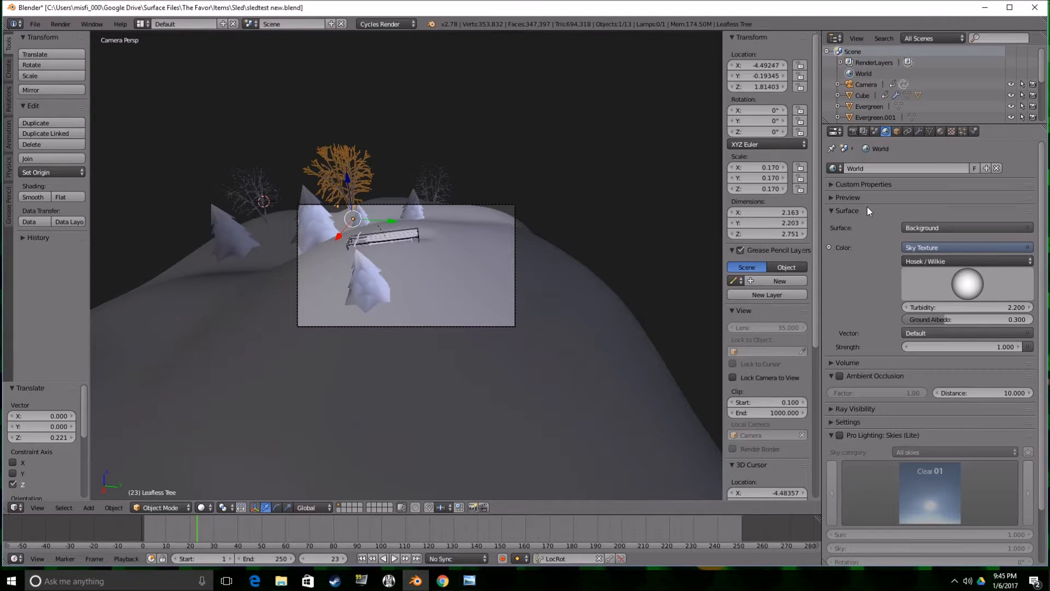
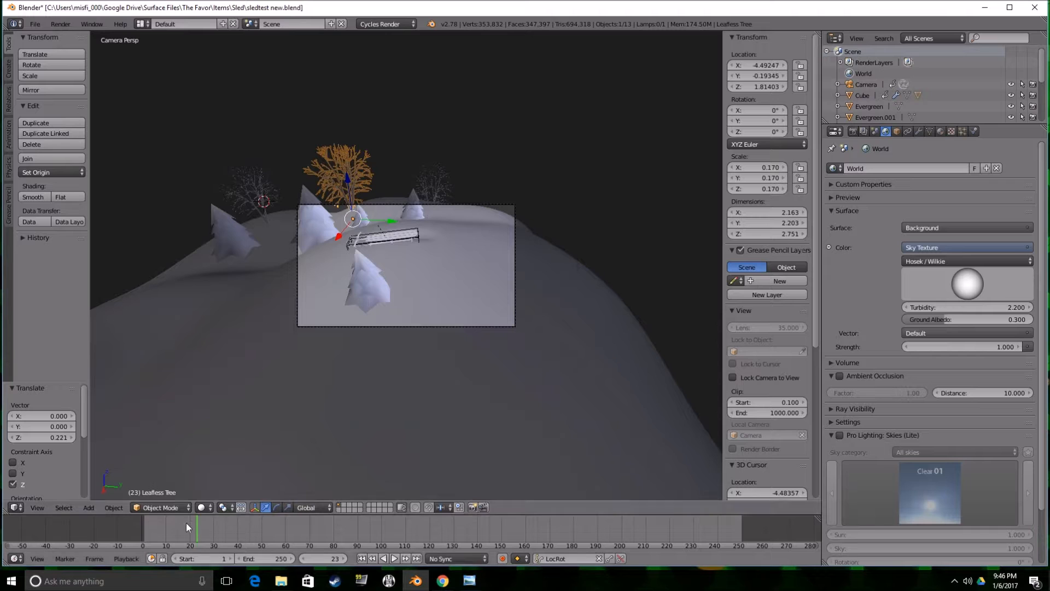
# At frame 1, lock the camera to the view, tilt it up to about 67° X rotation and insert a LocRot keyframe.
pyautogui.moveTo(183, 526); pyautogui.dragTo(140, 528)
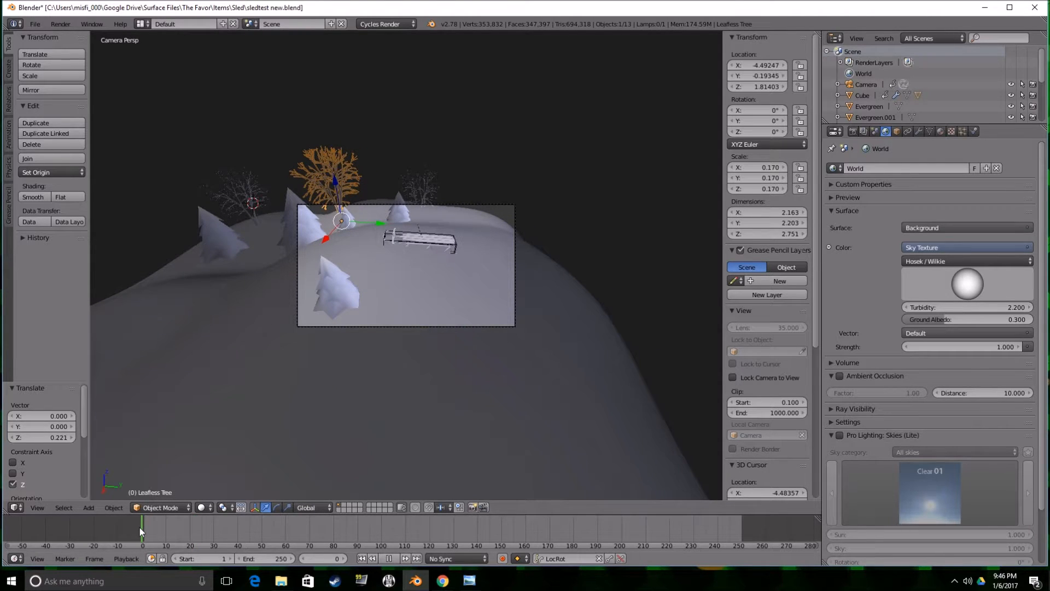
pyautogui.hotkey('alt', 'a')
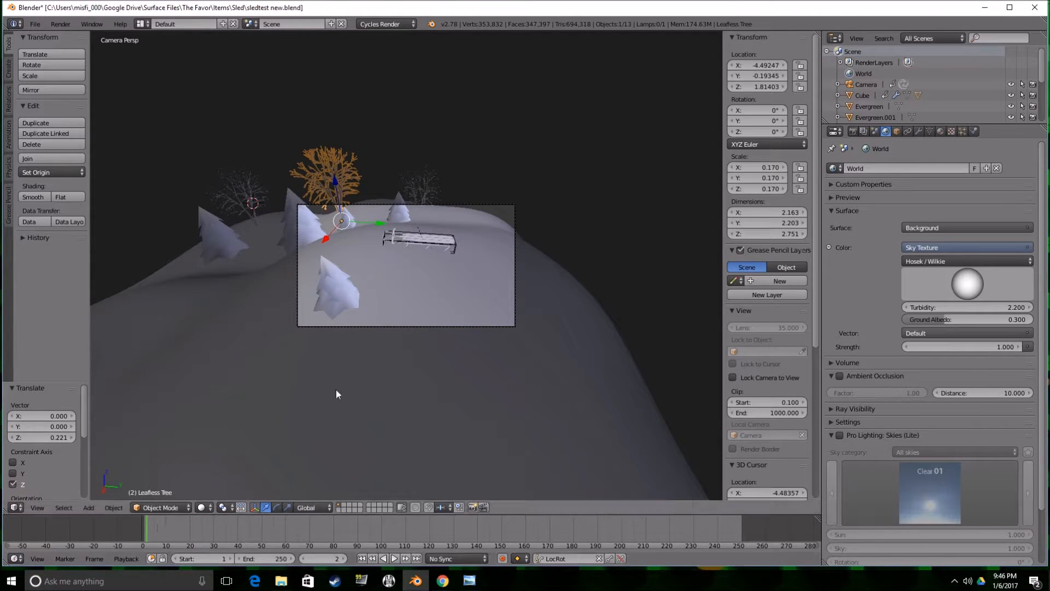
pyautogui.click(866, 85)
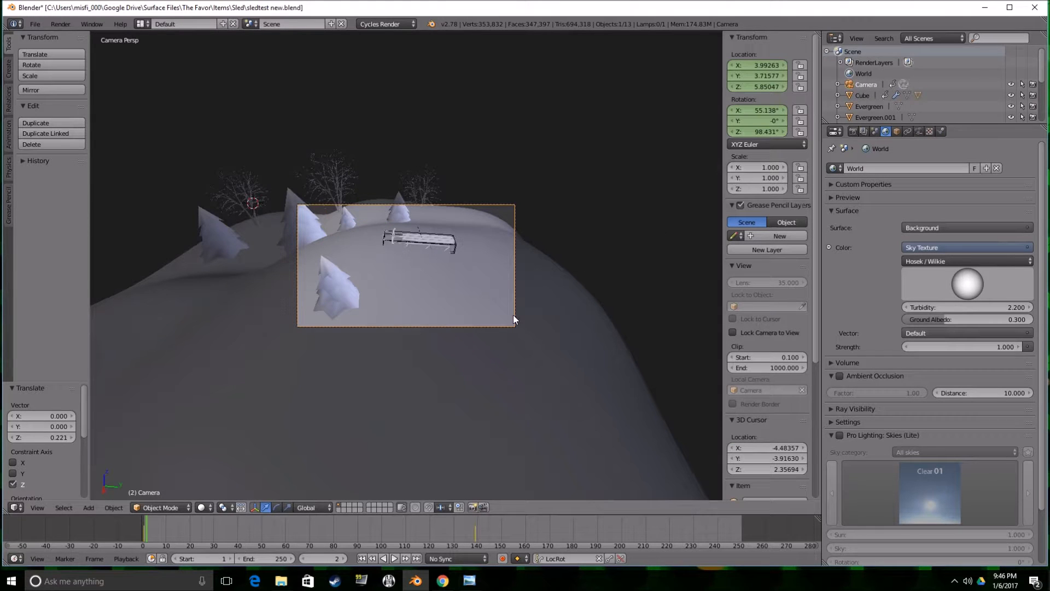
pyautogui.click(144, 537)
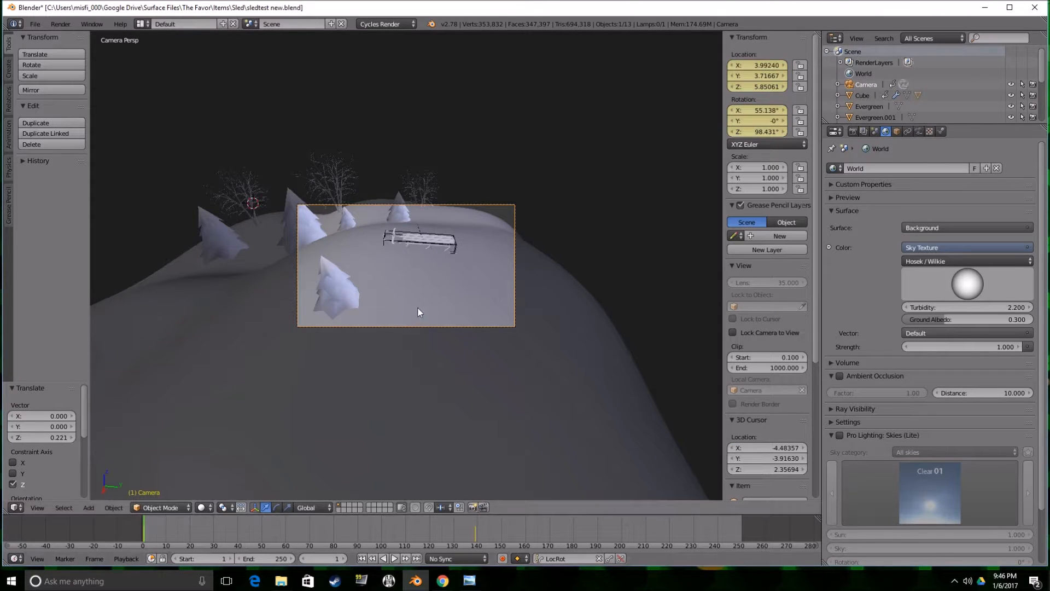
pyautogui.press('KP_Decimal')
pyautogui.press('KP_0')
pyautogui.click(732, 333)
pyautogui.moveTo(593, 304)
pyautogui.mouseDown(button='middle')
pyautogui.moveTo(596, 267)
pyautogui.moveTo(596, 287)
pyautogui.mouseUp(button='middle')
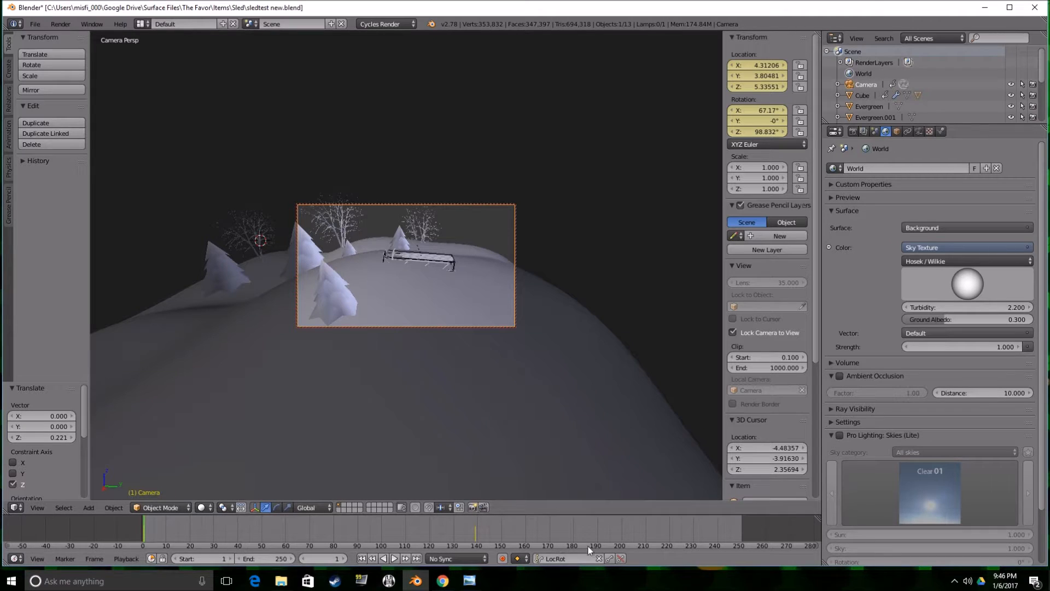
pyautogui.click(610, 558)
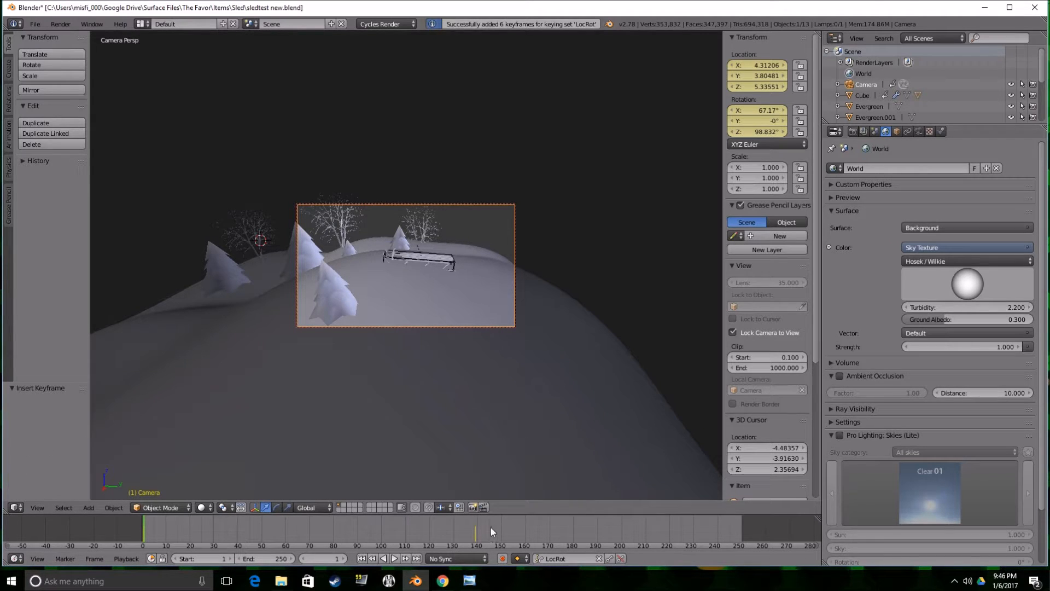
# At frame 139, reframe the camera to about 76° X rotation and 2.83 Z height, and insert a LocRot keyframe.
pyautogui.moveTo(179, 525); pyautogui.dragTo(475, 530)
pyautogui.moveTo(454, 364); pyautogui.dragTo(460, 347, button='middle')
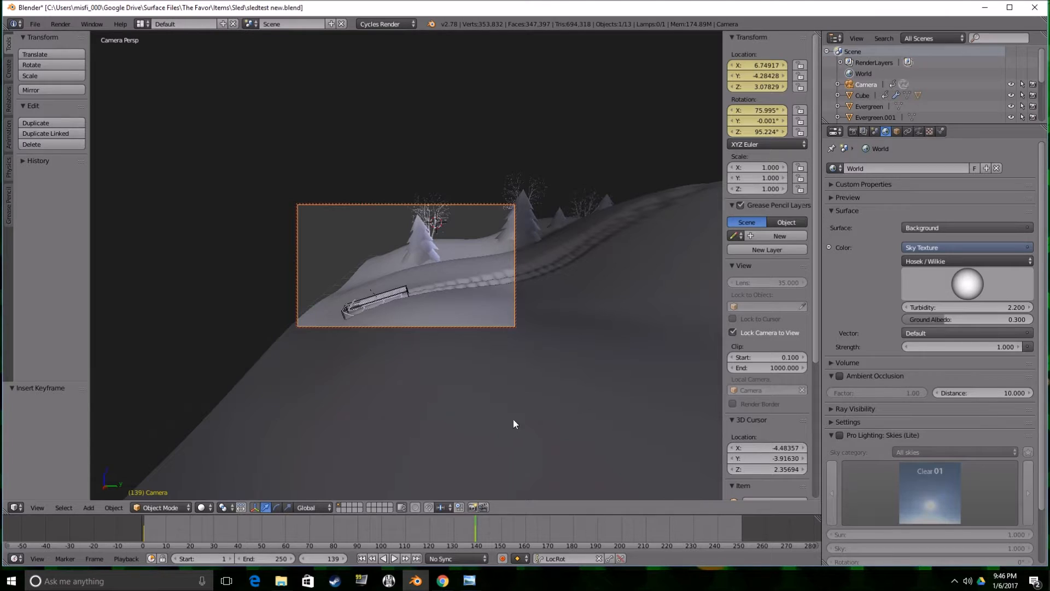
pyautogui.keyDown('shift'); pyautogui.moveTo(508, 428); pyautogui.dragTo(530, 382, button='middle'); pyautogui.keyUp('shift')
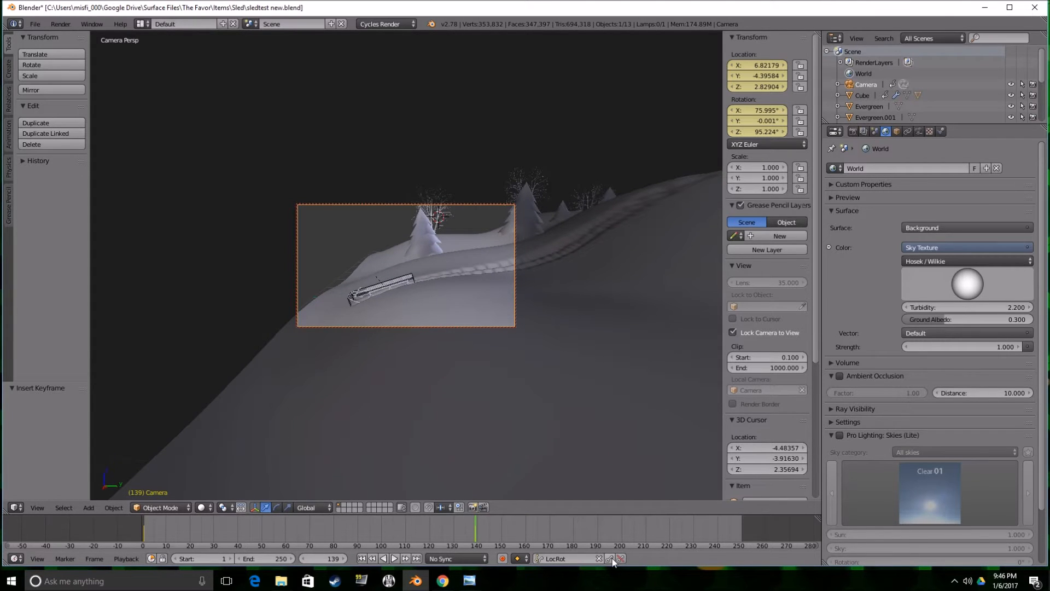
pyautogui.click(610, 558)
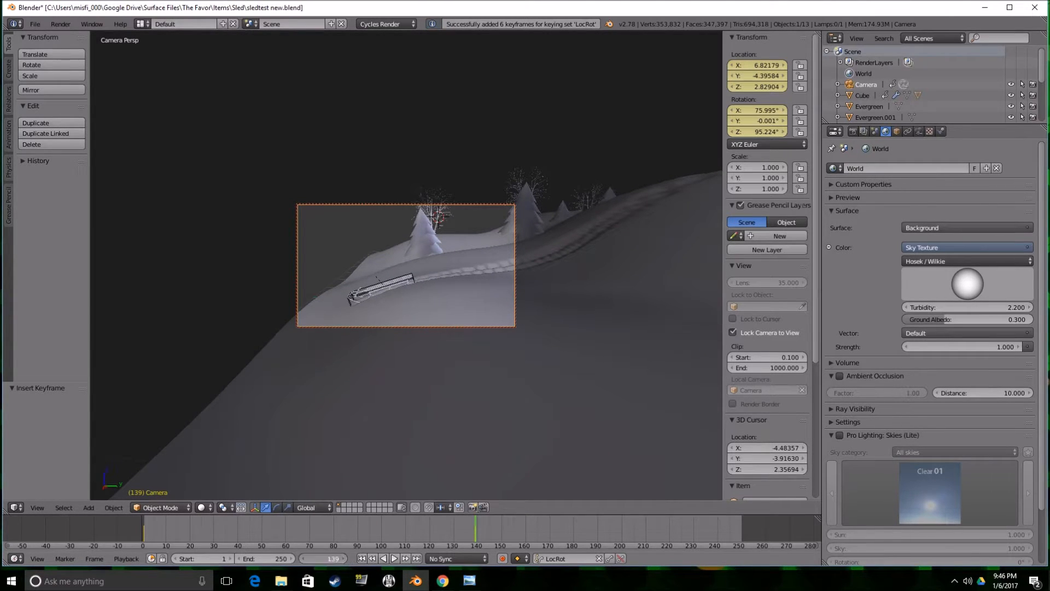
# Set the animation's end frame to 120 and scrub back through the shortened range to check the camera framing.
pyautogui.click(283, 557)
pyautogui.write('120')
pyautogui.press('Return')
pyautogui.moveTo(435, 521); pyautogui.dragTo(228, 518)
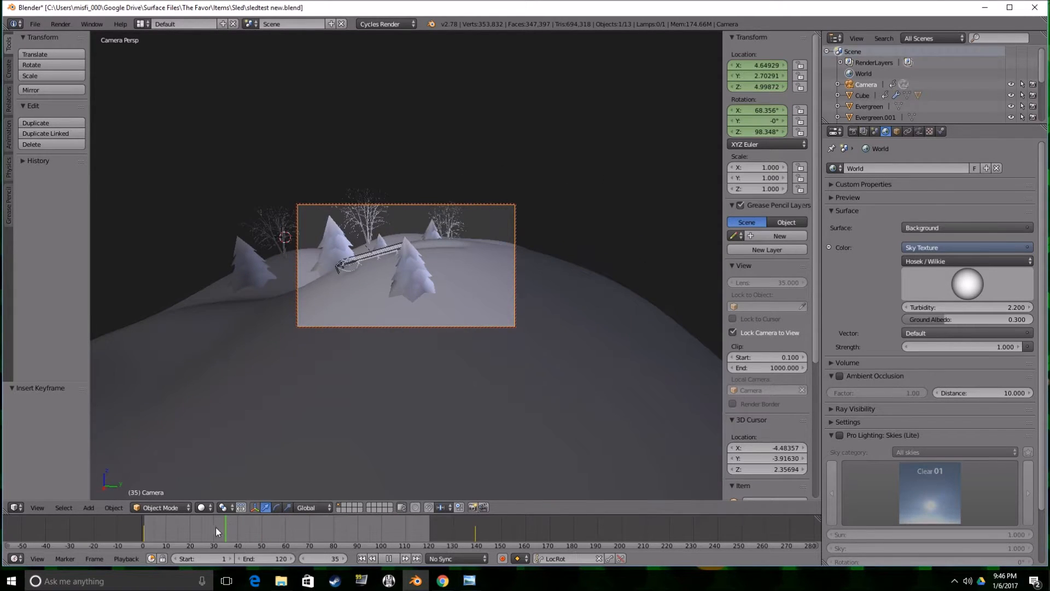
pyautogui.press('Escape')
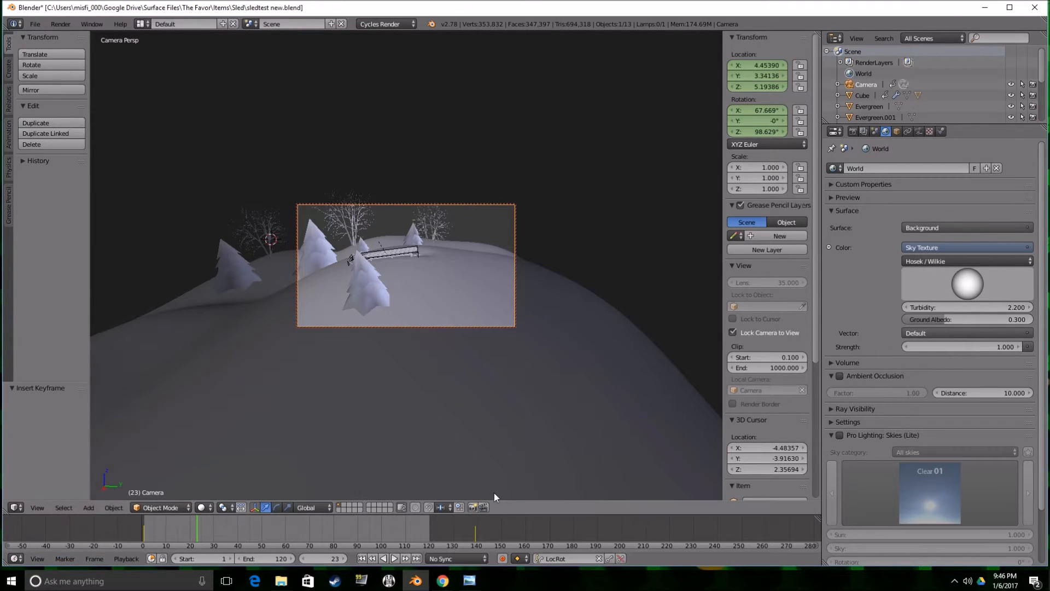
# Enlarge the timeline area and turn it into a Node Editor displaying the world shader nodes.
pyautogui.moveTo(495, 513); pyautogui.dragTo(495, 414)
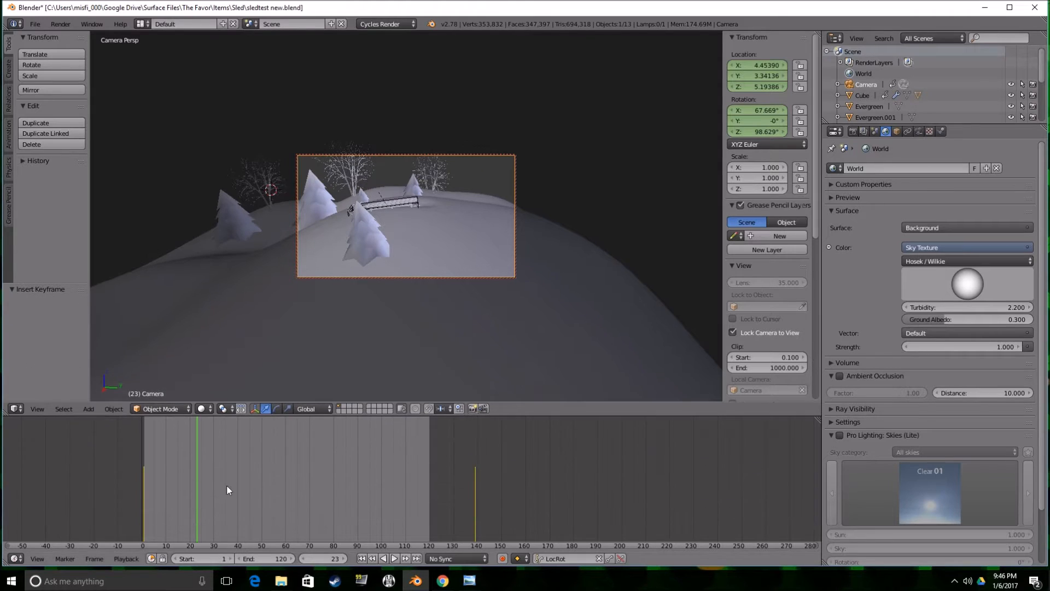
pyautogui.click(16, 559)
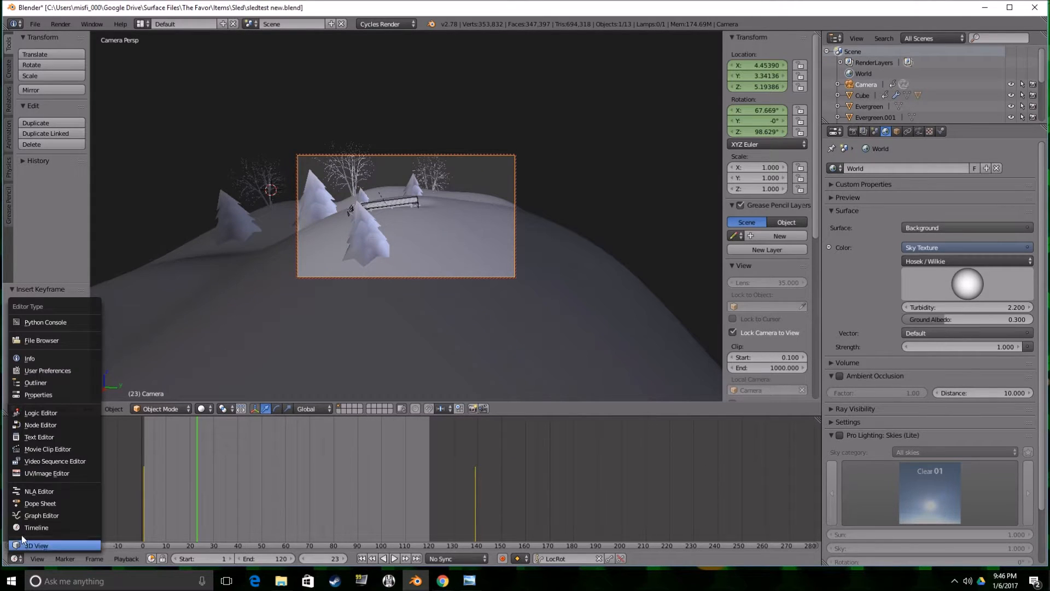
pyautogui.click(64, 426)
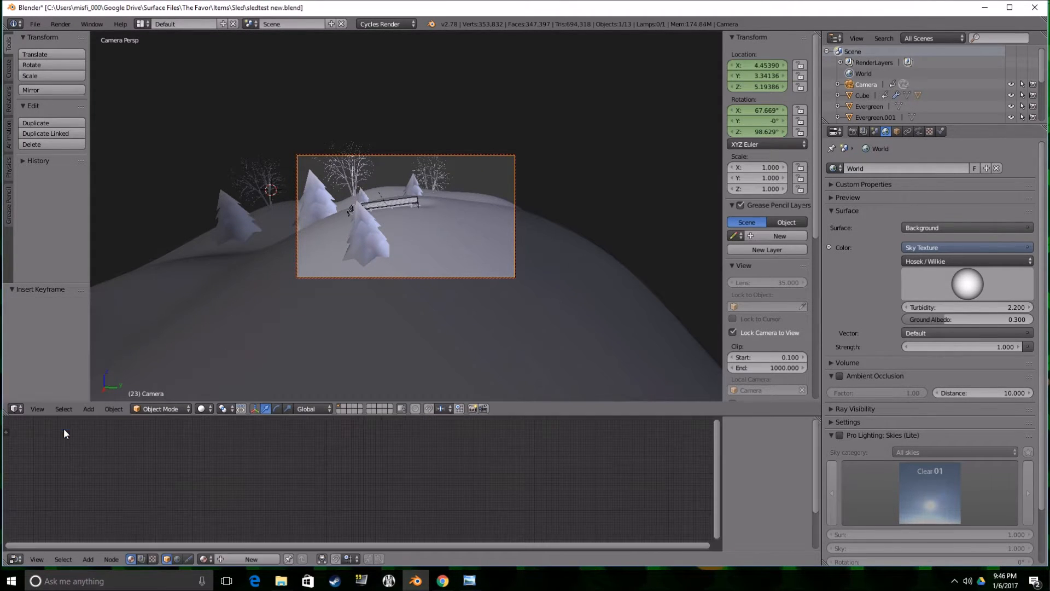
pyautogui.click(177, 559)
# Move the Sky Texture node farther away from the Background node and fit the world node setup in view.
pyautogui.scroll(4, 264, 468)
pyautogui.click(237, 474)
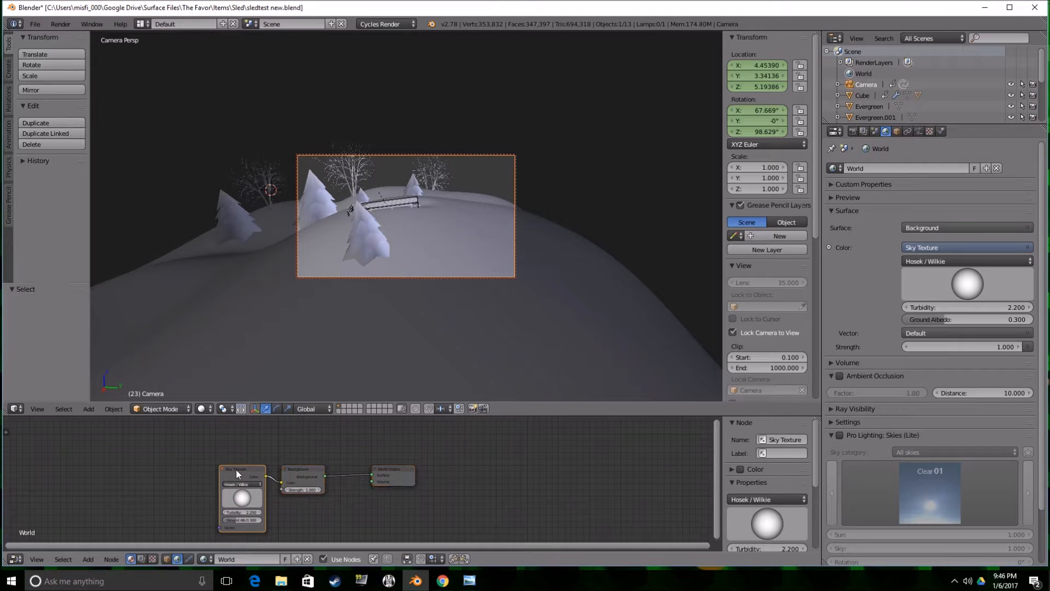
pyautogui.moveTo(267, 468); pyautogui.dragTo(175, 454)
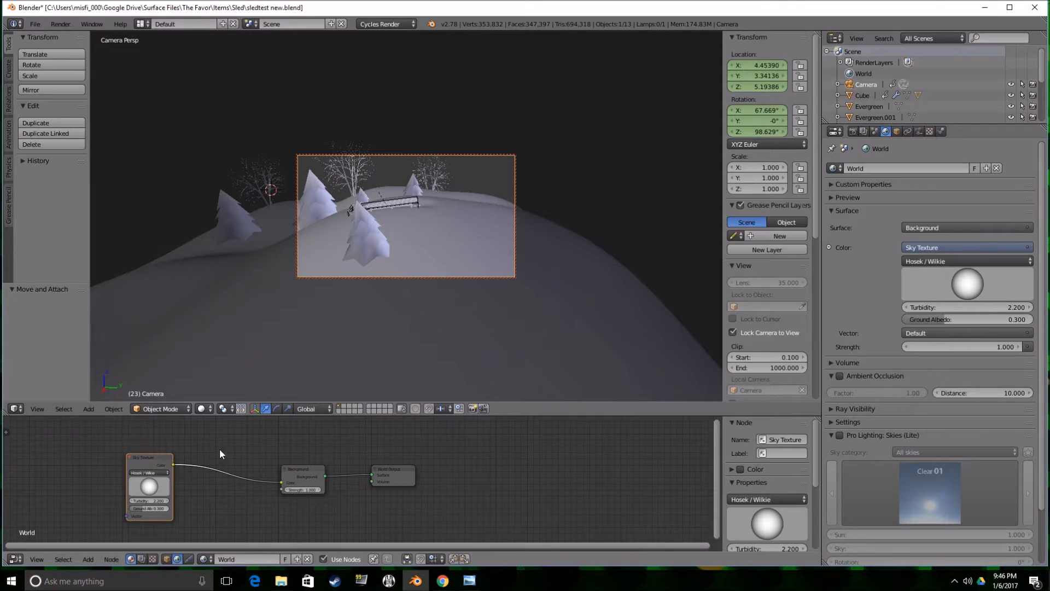
pyautogui.press('Home')
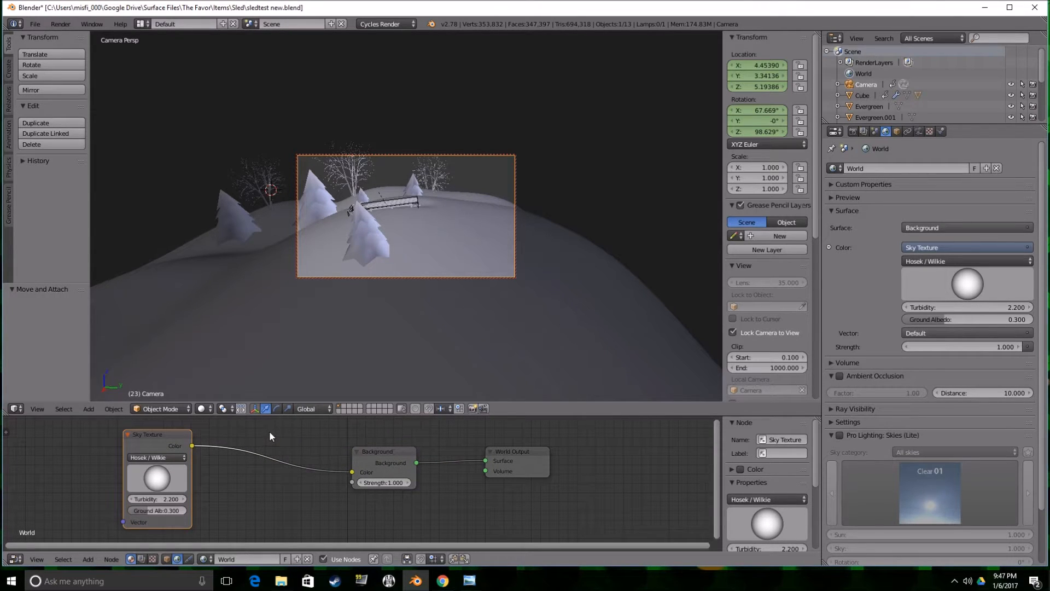
pyautogui.scroll(-2, 270, 436)
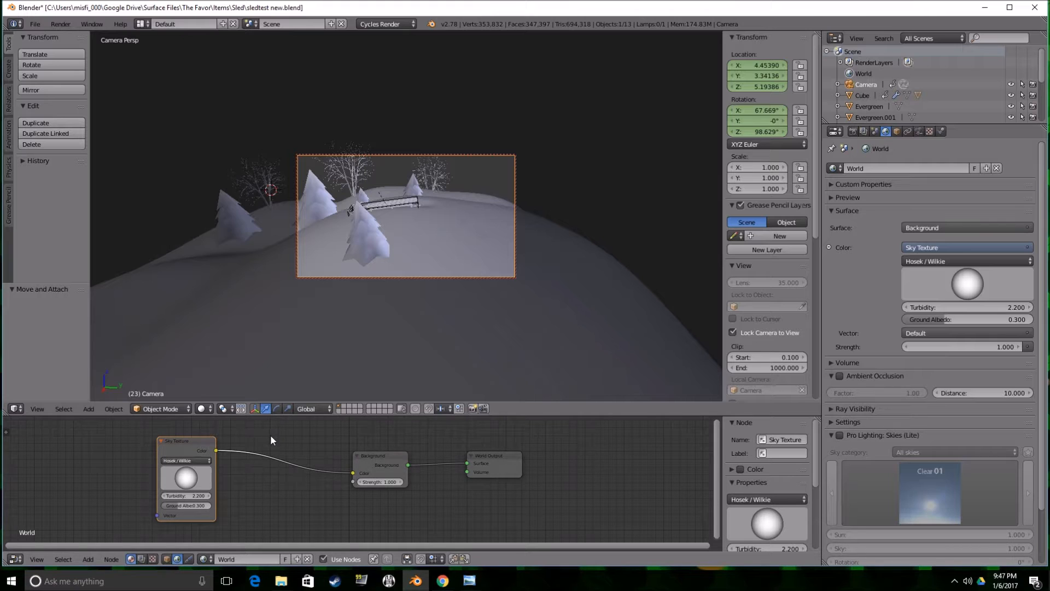
# Switch the Node Editor to object shader nodes and add a Sun lamp to the scene.
pyautogui.hotkey('shift', 'a')
pyautogui.moveTo(272, 498)
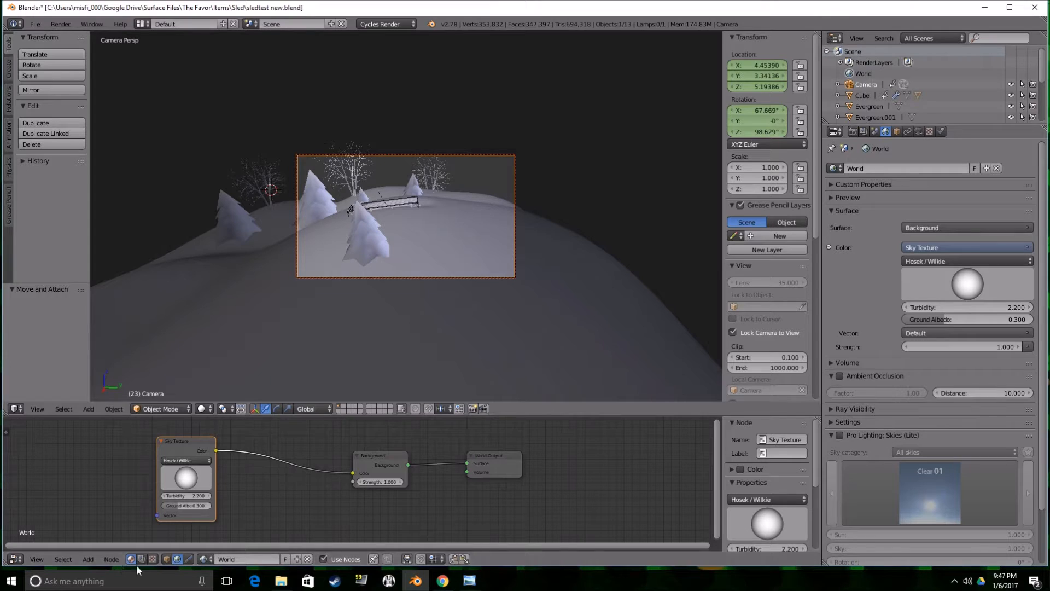
pyautogui.click(166, 558)
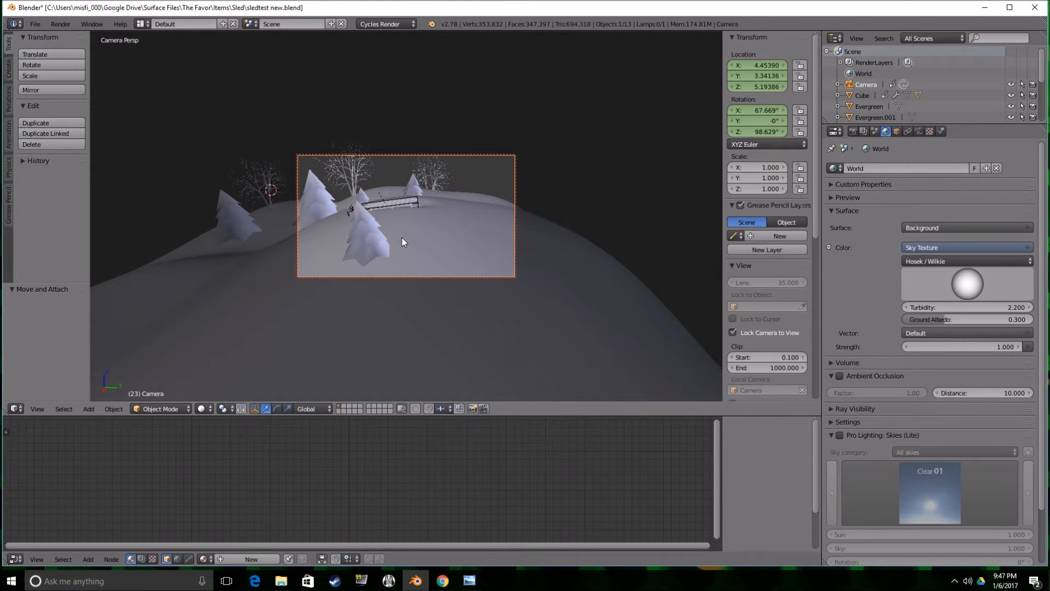
pyautogui.scroll(-4, 924, 78)
pyautogui.rightClick(446, 231)
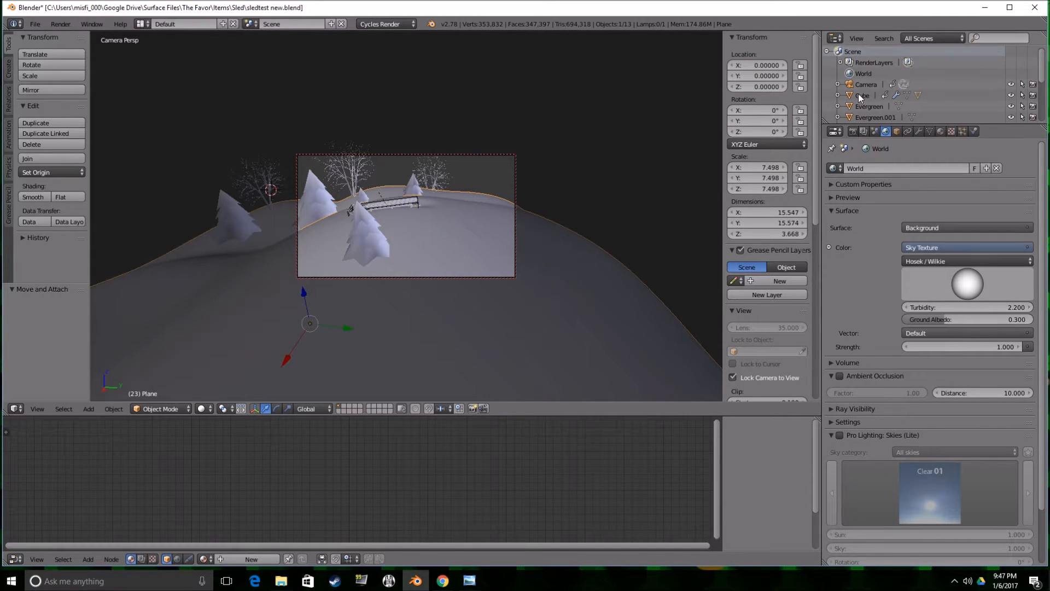
pyautogui.hotkey('shift', 'a')
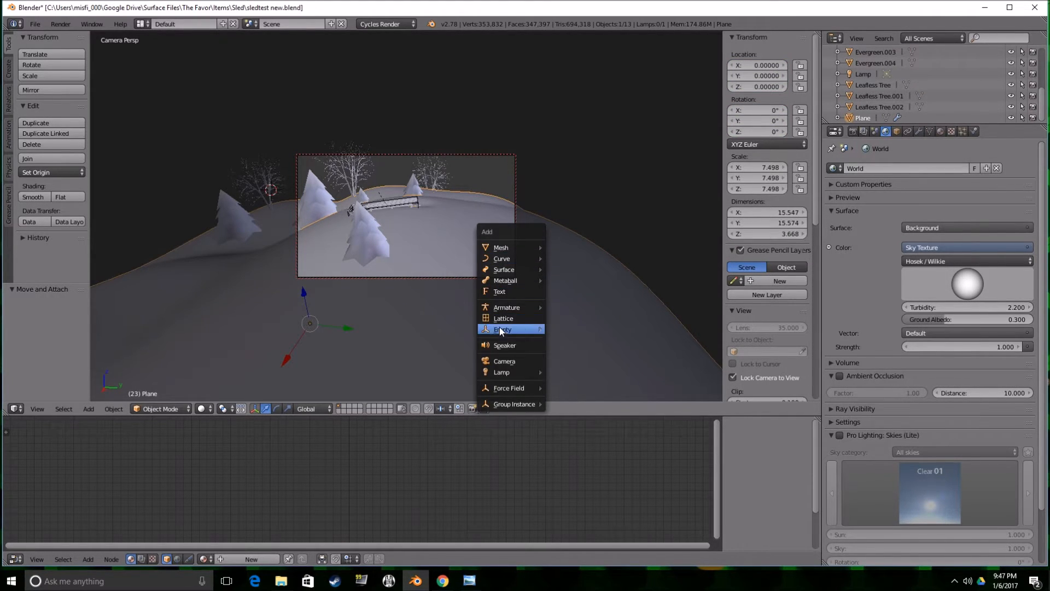
pyautogui.moveTo(519, 368)
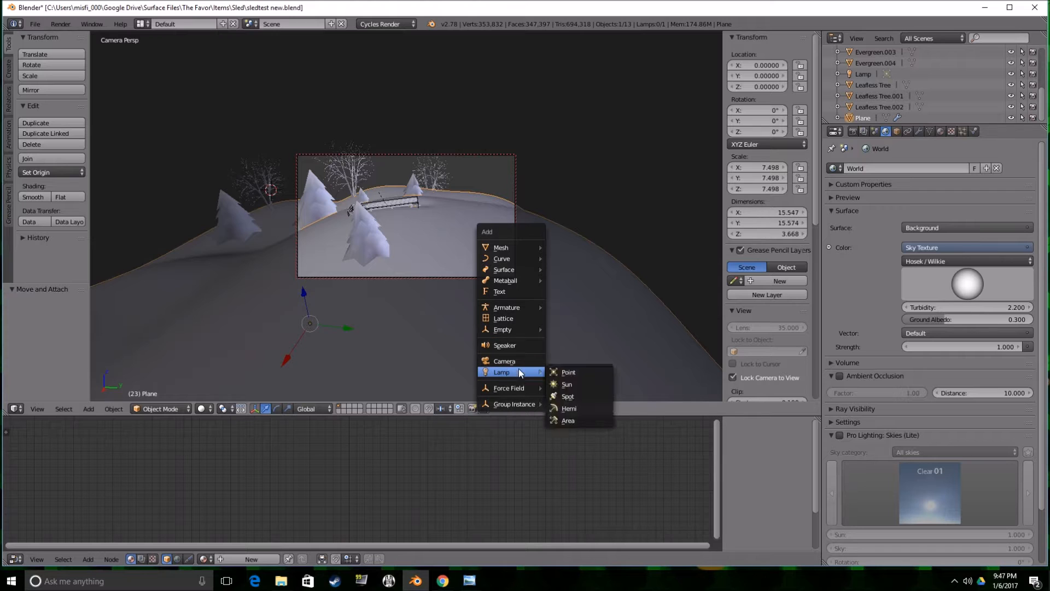
pyautogui.click(572, 383)
# Move the Sun lamp up behind the snowy hill to about X -6.73, Y 4.61, Z 7.10.
pyautogui.moveTo(297, 180); pyautogui.dragTo(507, 102)
pyautogui.moveTo(507, 130); pyautogui.dragTo(493, 156, button='middle')
pyautogui.moveTo(493, 156); pyautogui.dragTo(544, 136)
# Rotate the Sun lamp about -68.1° around Y and about -13.7° around Z to aim it across the hill.
pyautogui.press('r')
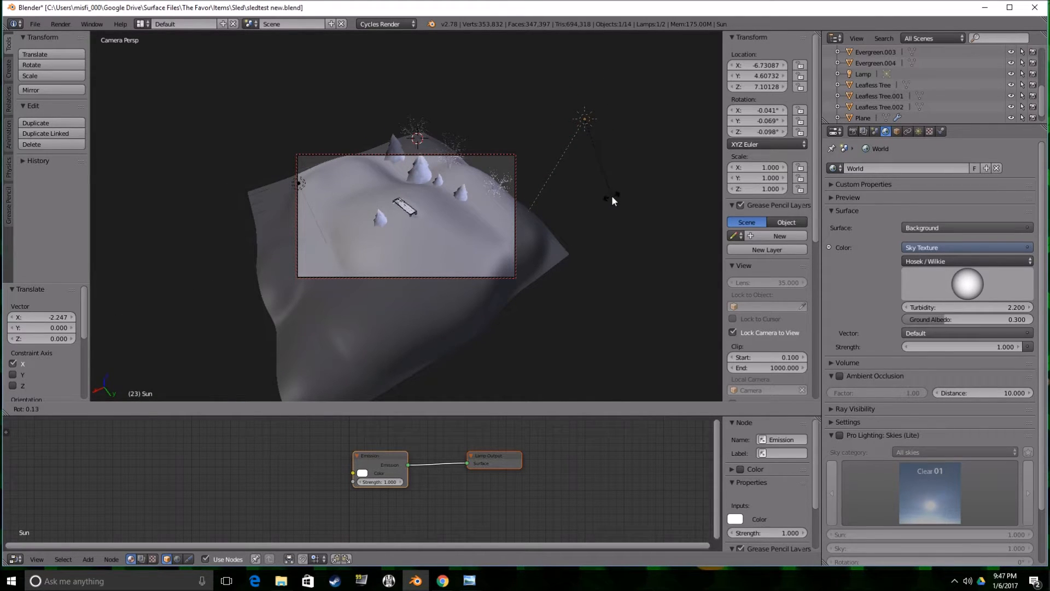
pyautogui.press('y')
pyautogui.click(498, 206)
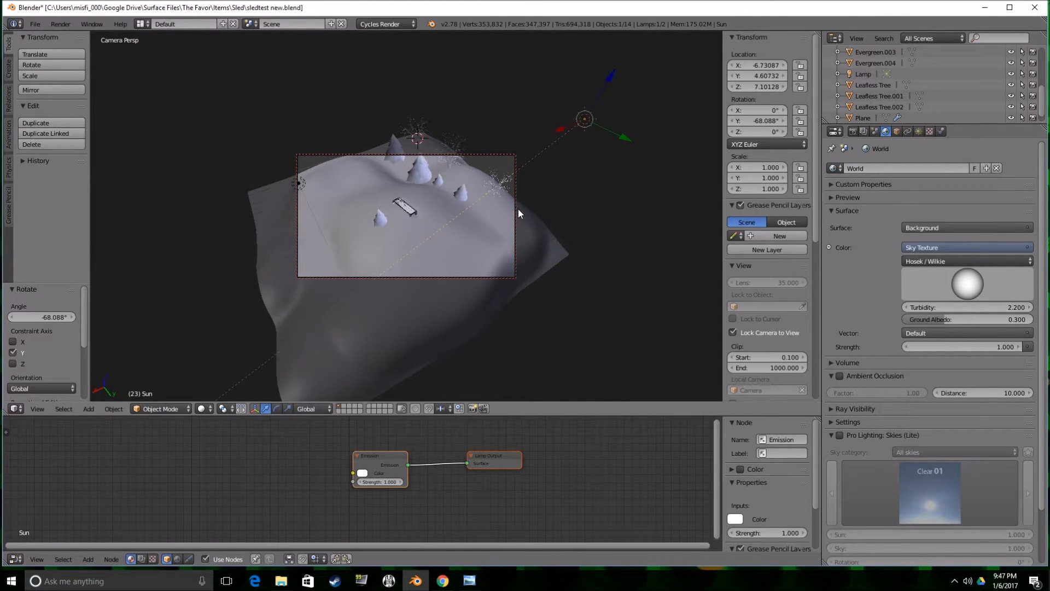
pyautogui.rightClick(517, 208)
pyautogui.press('g')
pyautogui.press('Escape')
pyautogui.rightClick(586, 120)
pyautogui.press('t')
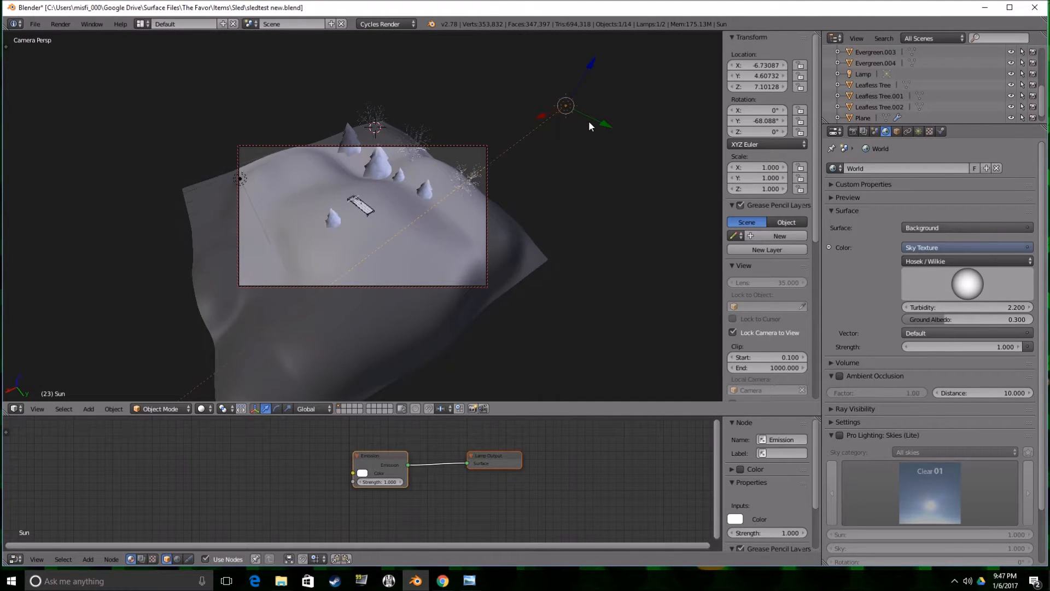
pyautogui.press('r')
pyautogui.press('z')
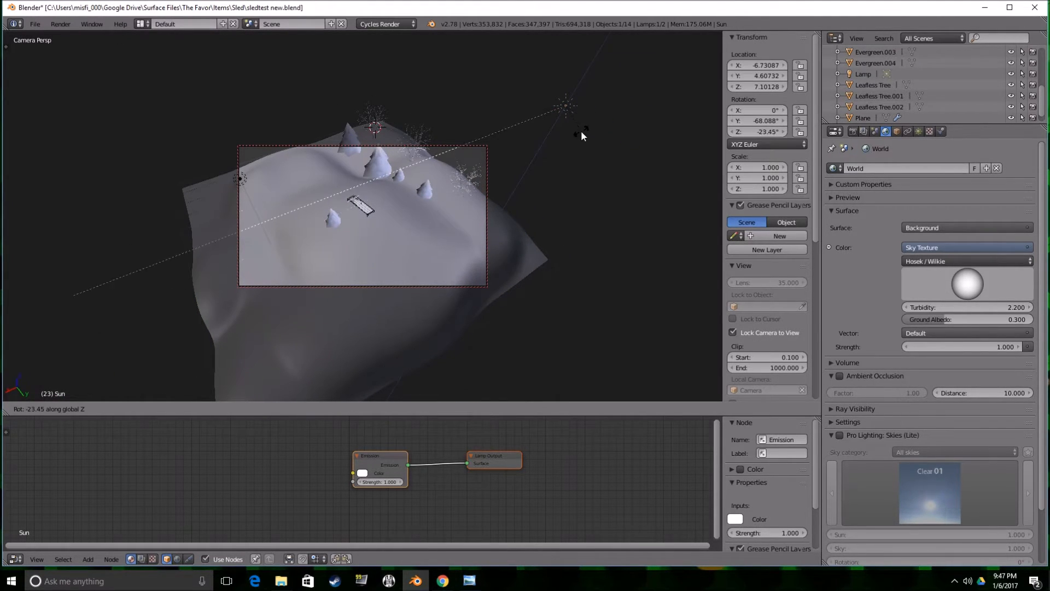
pyautogui.click(581, 136)
# Preview the lighting through the camera in Rendered shading and return the viewport to Solid shading.
pyautogui.moveTo(581, 137)
pyautogui.mouseDown(button='middle')
pyautogui.moveTo(608, 119)
pyautogui.moveTo(596, 131)
pyautogui.mouseUp(button='middle')
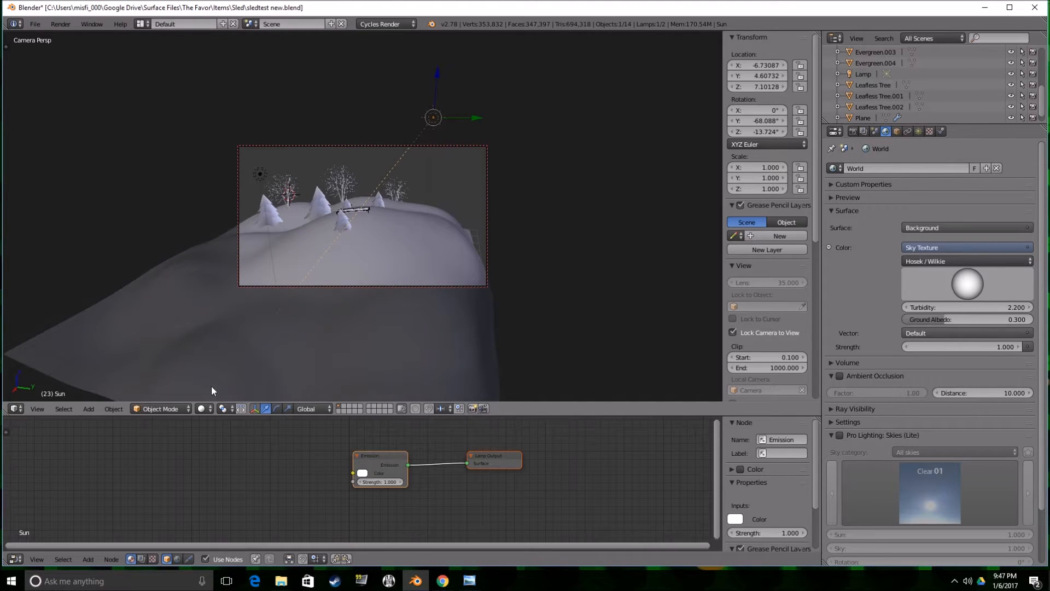
pyautogui.press('z')
pyautogui.click(243, 337)
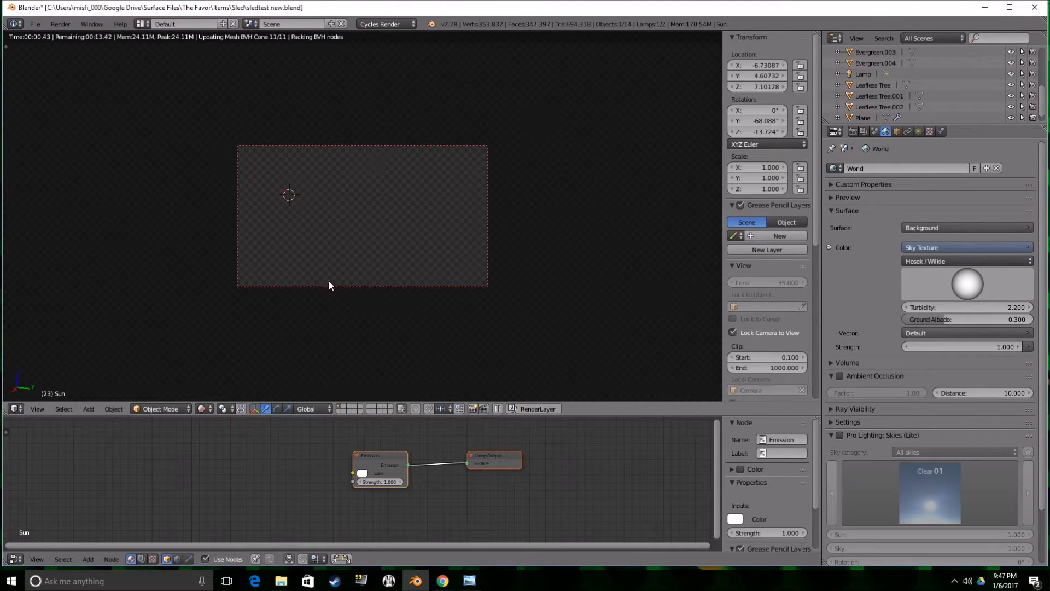
pyautogui.press('KP_0')
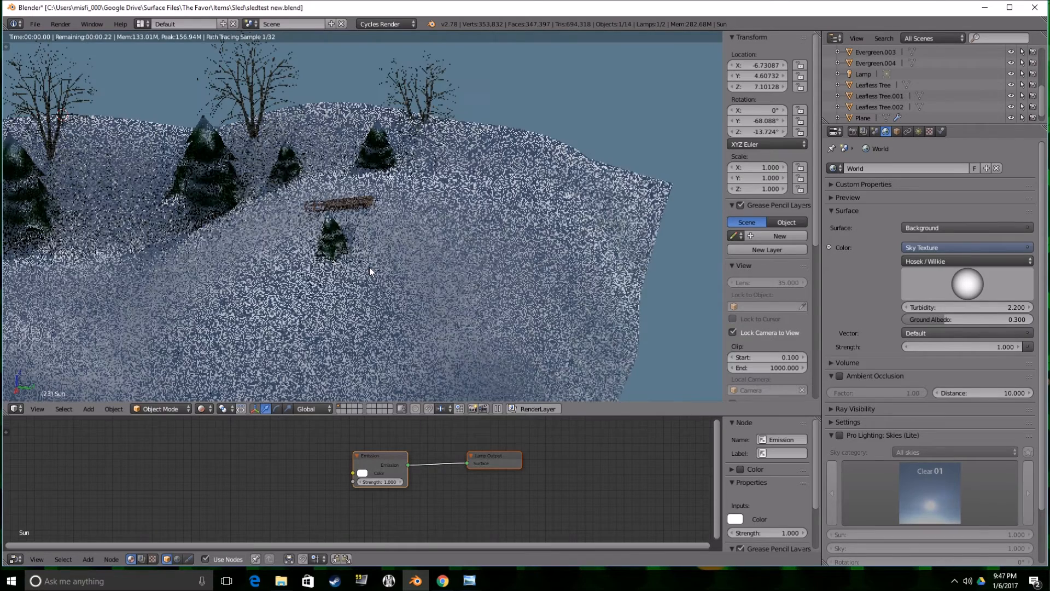
pyautogui.press('KP_0')
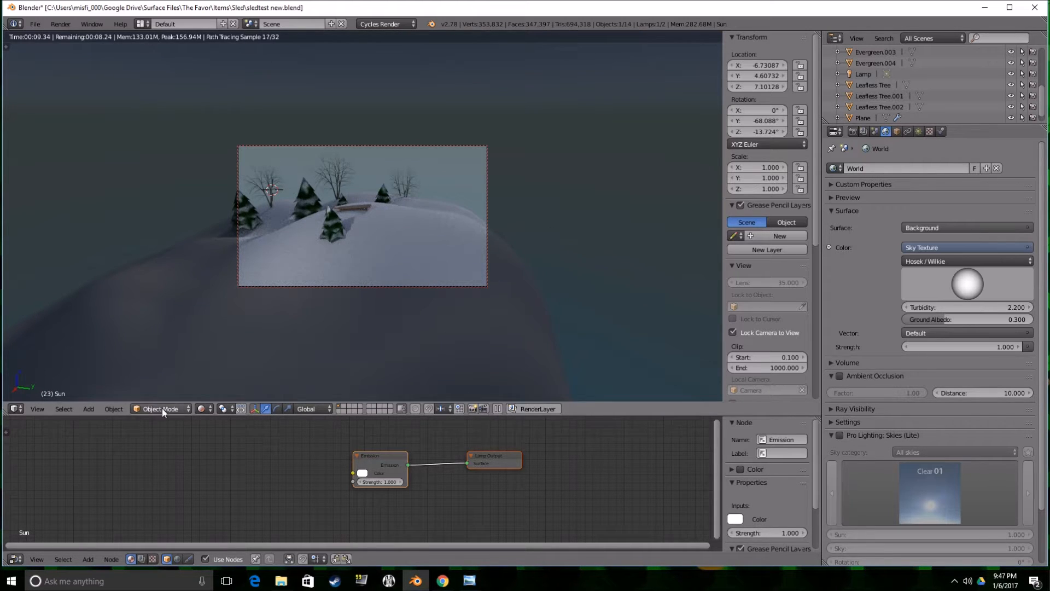
pyautogui.click(204, 409)
pyautogui.click(219, 372)
# Move the Sun lamp along Y to about 5.45 and turn it to about -22° around Z.
pyautogui.moveTo(343, 273)
pyautogui.mouseDown(button='middle')
pyautogui.moveTo(309, 289)
pyautogui.moveTo(367, 232)
pyautogui.mouseUp(button='middle')
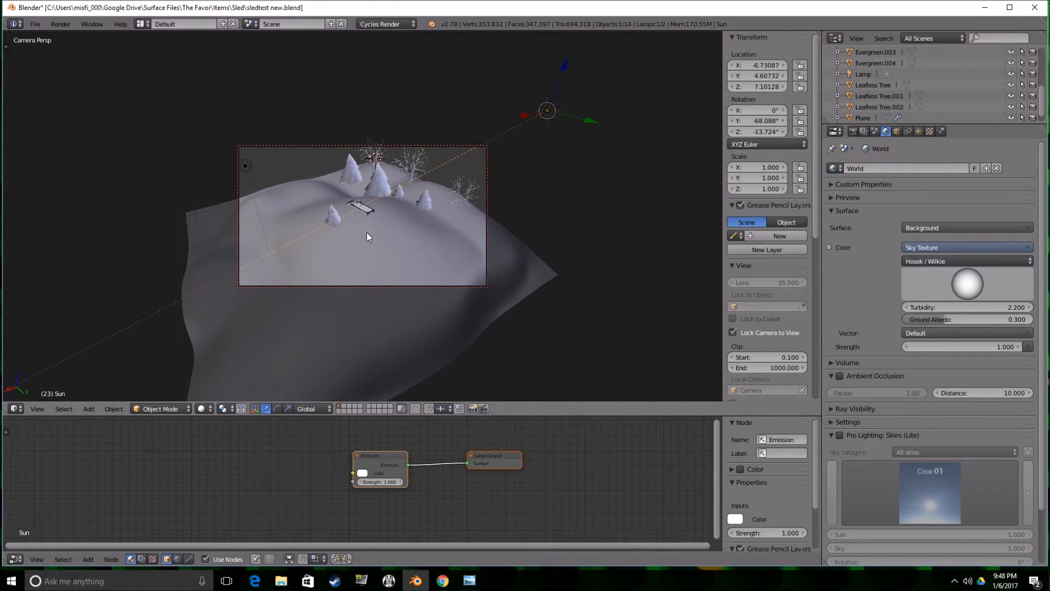
pyautogui.moveTo(586, 118); pyautogui.dragTo(610, 122)
pyautogui.press('r')
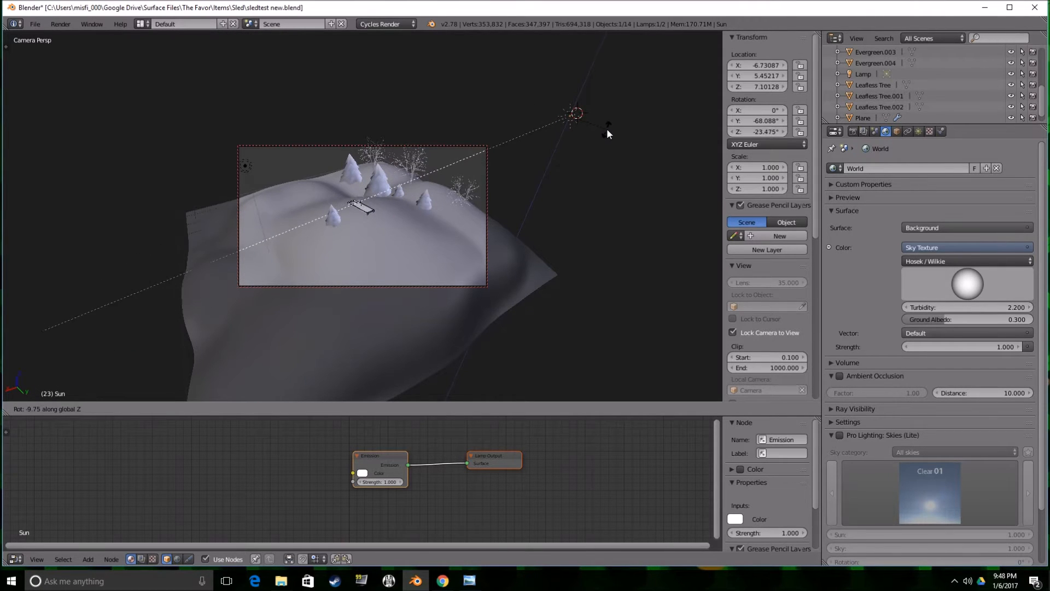
pyautogui.click(606, 128)
# Delete the old lamp from the scene and open the Sun lamp's light settings.
pyautogui.scroll(-1, 872, 84)
pyautogui.rightClick(862, 65)
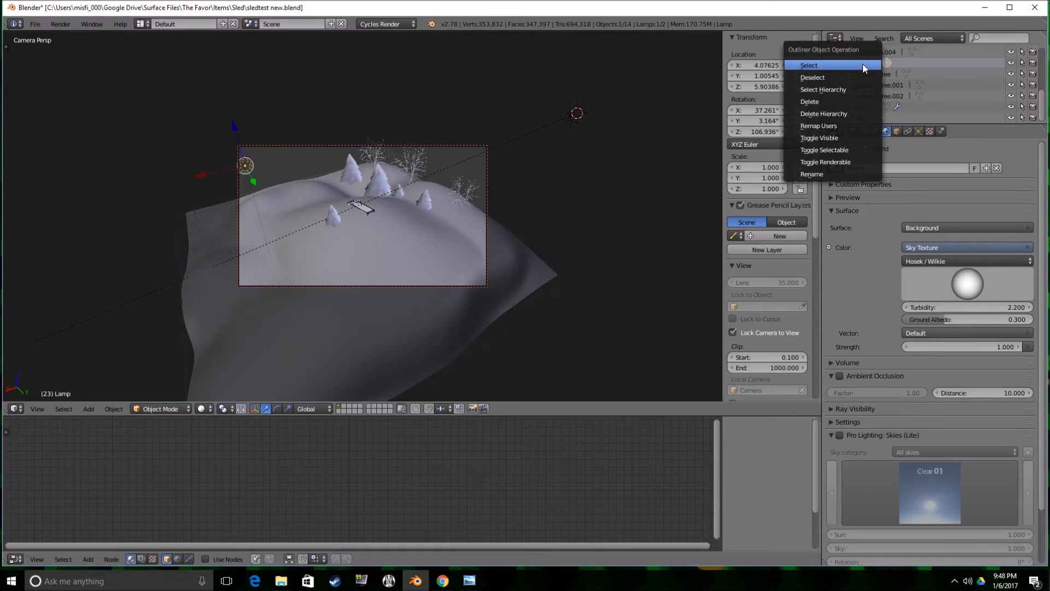
pyautogui.click(845, 101)
pyautogui.click(861, 117)
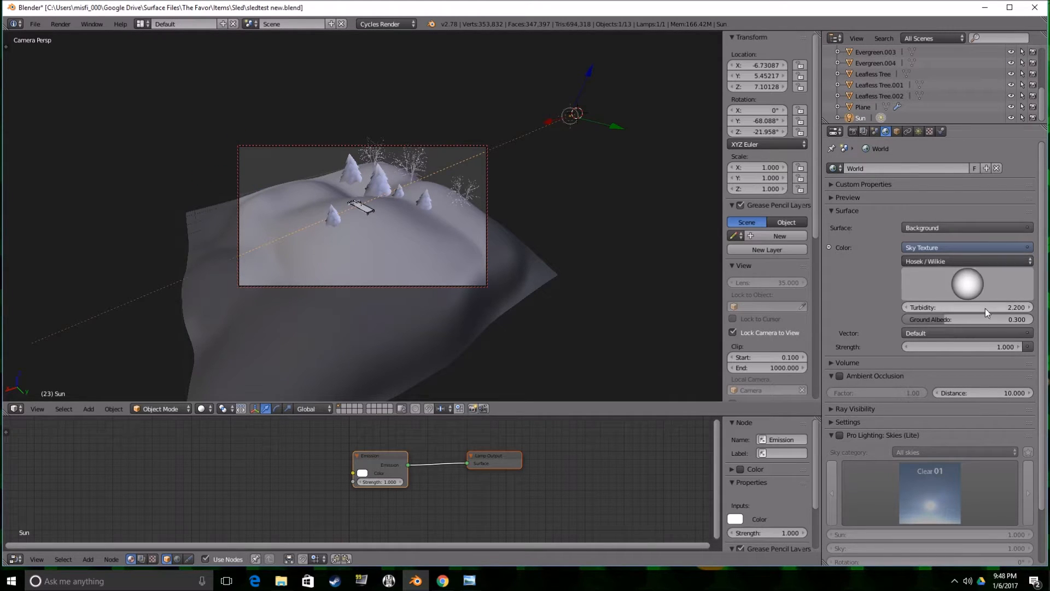
pyautogui.click(918, 131)
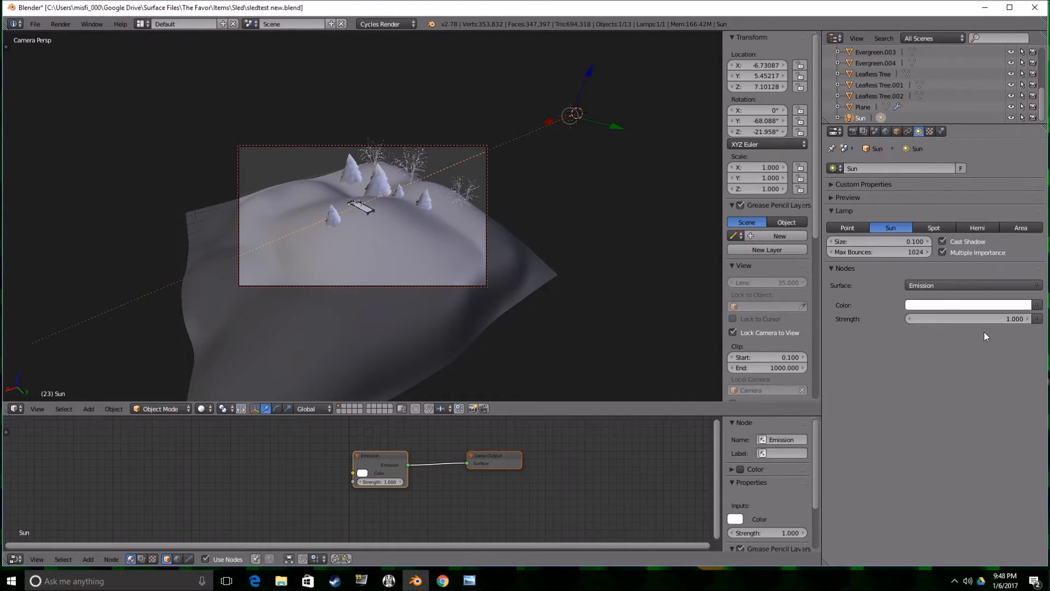
# Set the Sun lamp's strength to 4 and tint its light pale yellow with the blue value at 0.750.
pyautogui.click(976, 319)
pyautogui.write('4')
pyautogui.press('Return')
pyautogui.click(985, 304)
pyautogui.moveTo(973, 187); pyautogui.dragTo(970, 190)
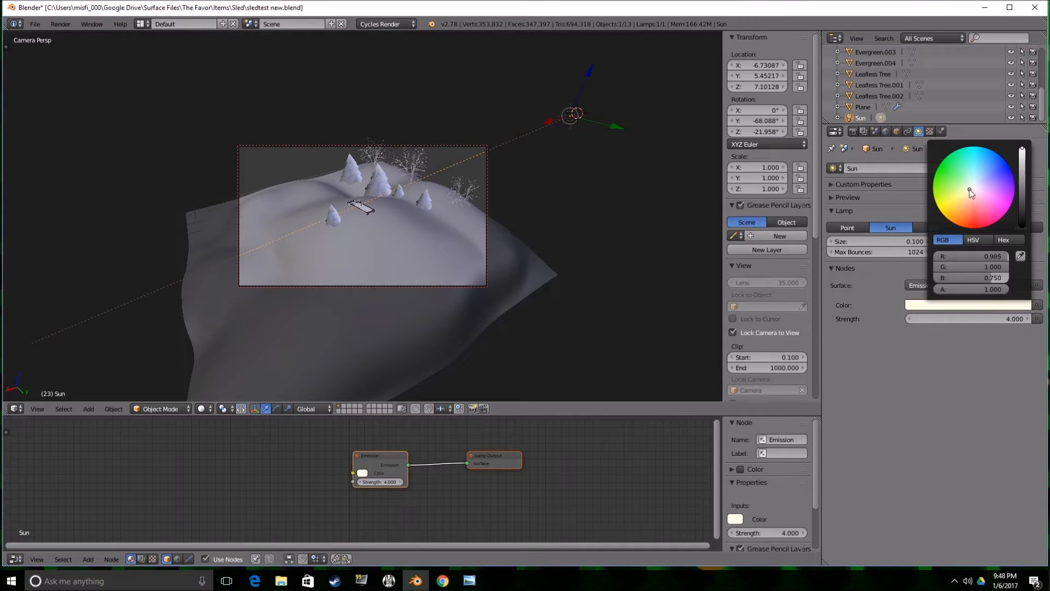
# Look through the camera, change the lower editor to the Timeline and go to frame 0.
pyautogui.click(551, 263)
pyautogui.press('KP_0')
pyautogui.moveTo(660, 238); pyautogui.dragTo(442, 267, button='middle')
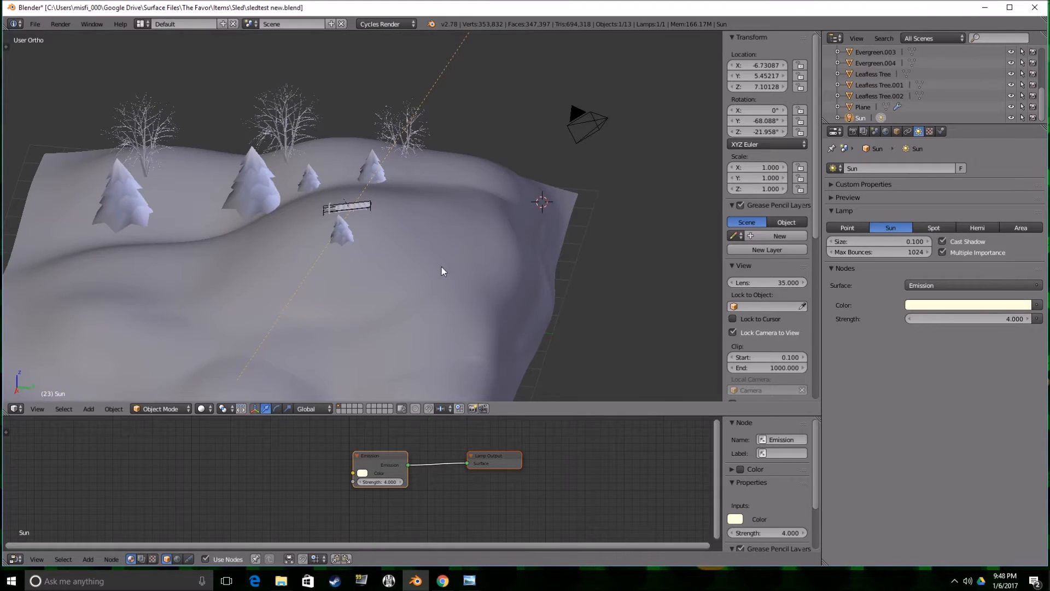
pyautogui.press('KP_0')
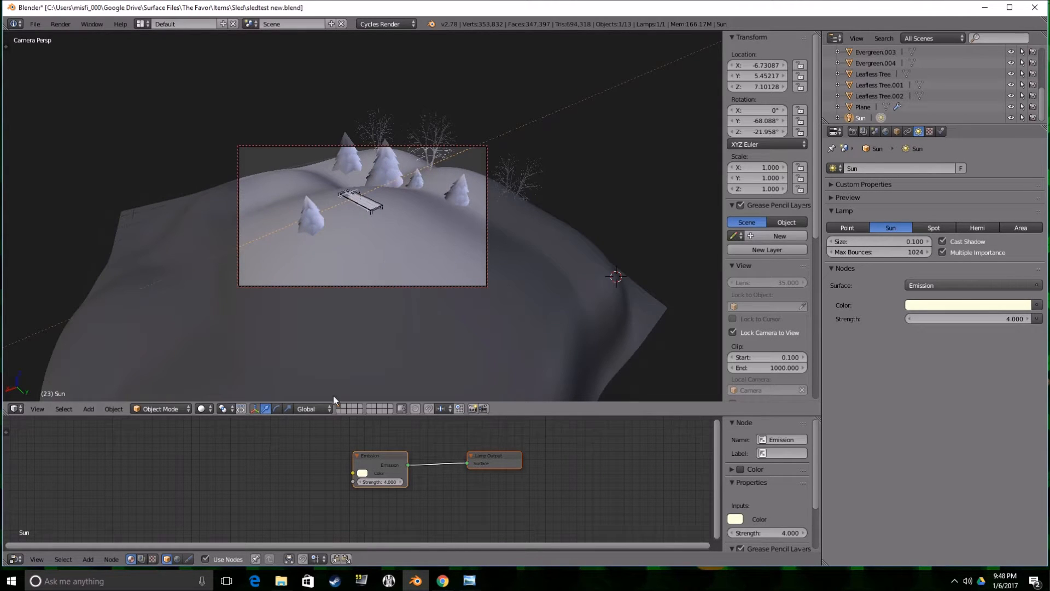
pyautogui.click(15, 558)
pyautogui.click(44, 528)
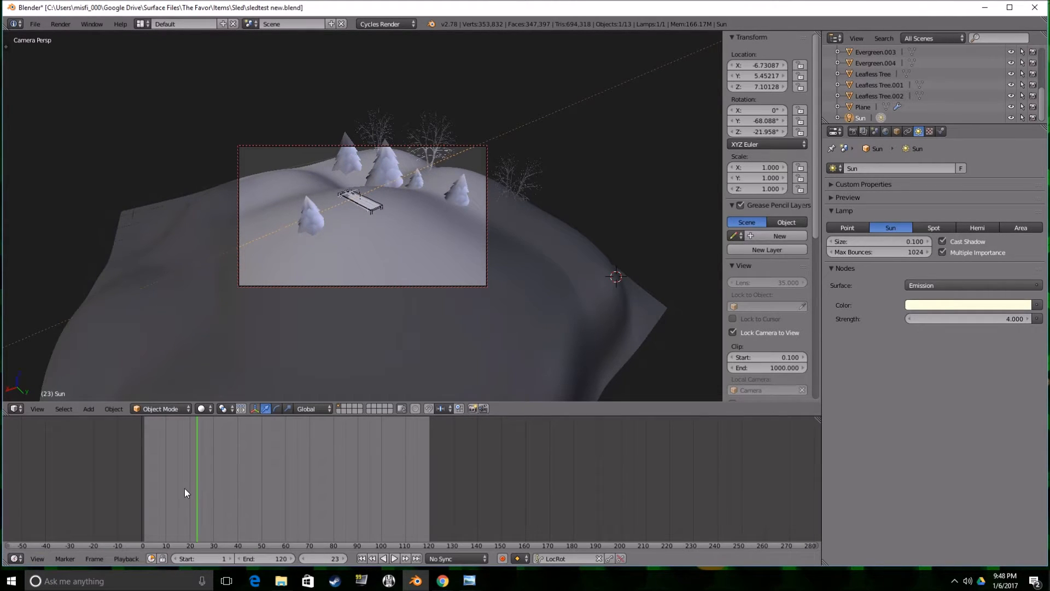
pyautogui.click(140, 496)
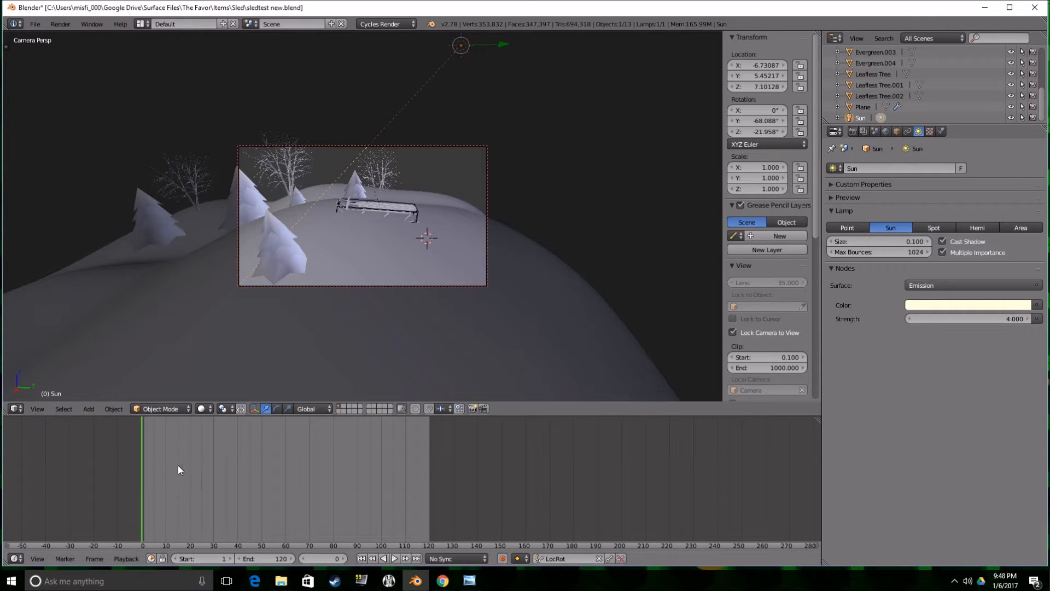
# Preview the camera view in Rendered shading and set the render device to GPU Compute.
pyautogui.click(200, 408)
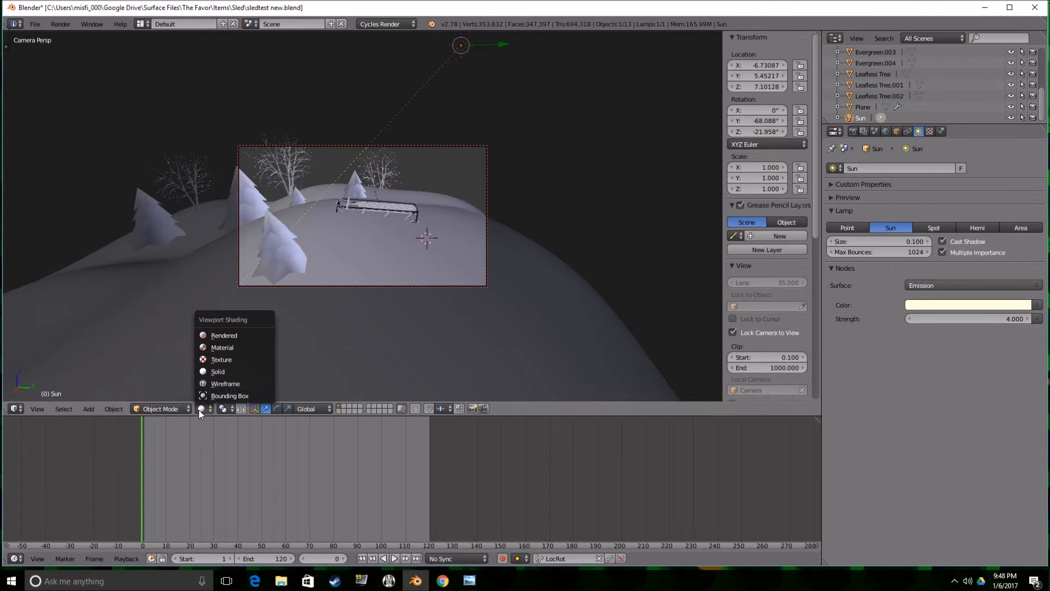
pyautogui.click(234, 337)
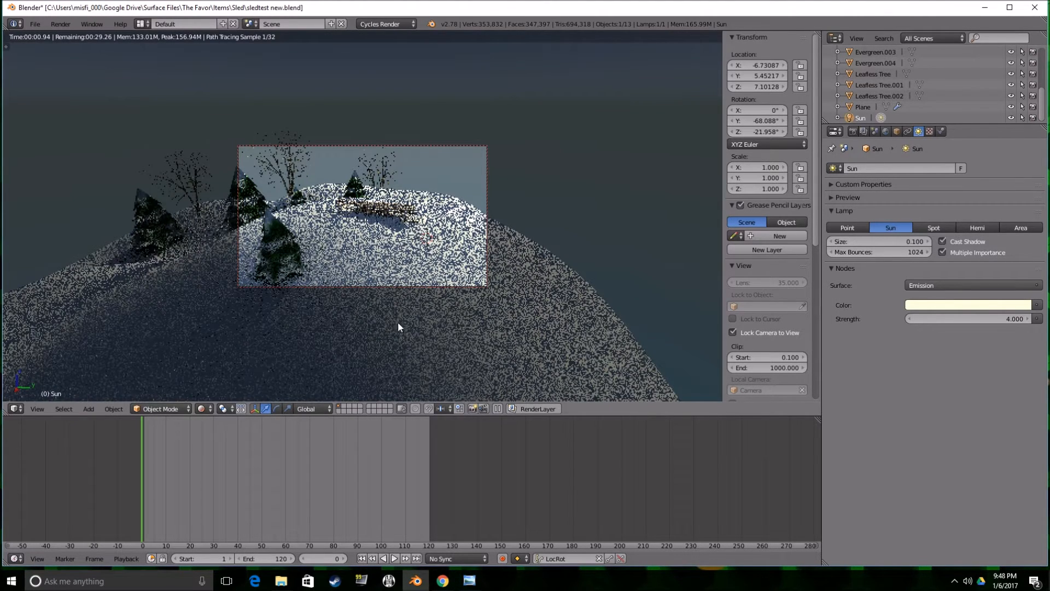
pyautogui.click(852, 131)
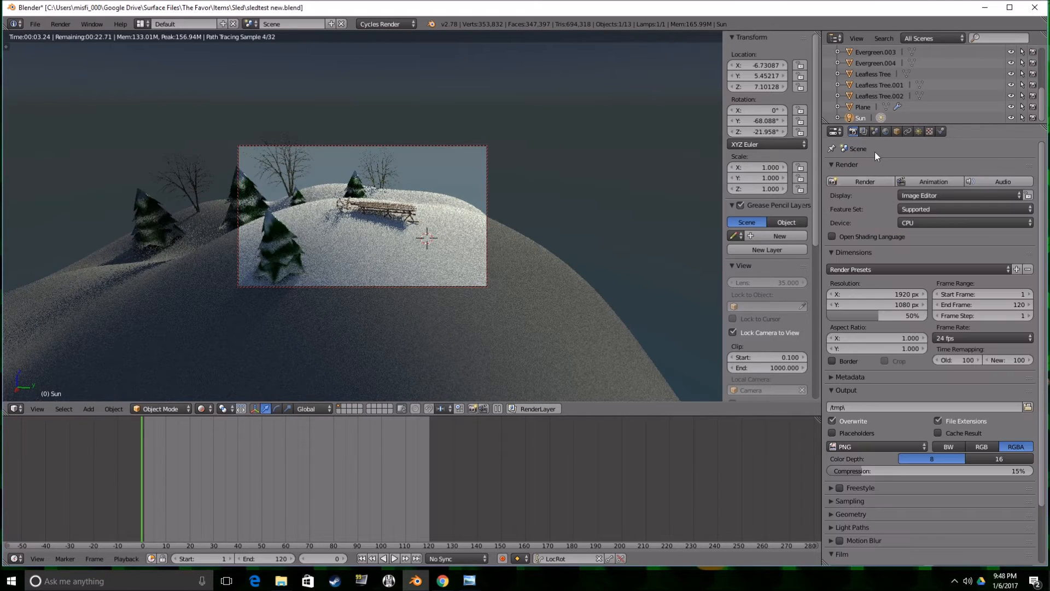
pyautogui.click(909, 221)
pyautogui.click(919, 198)
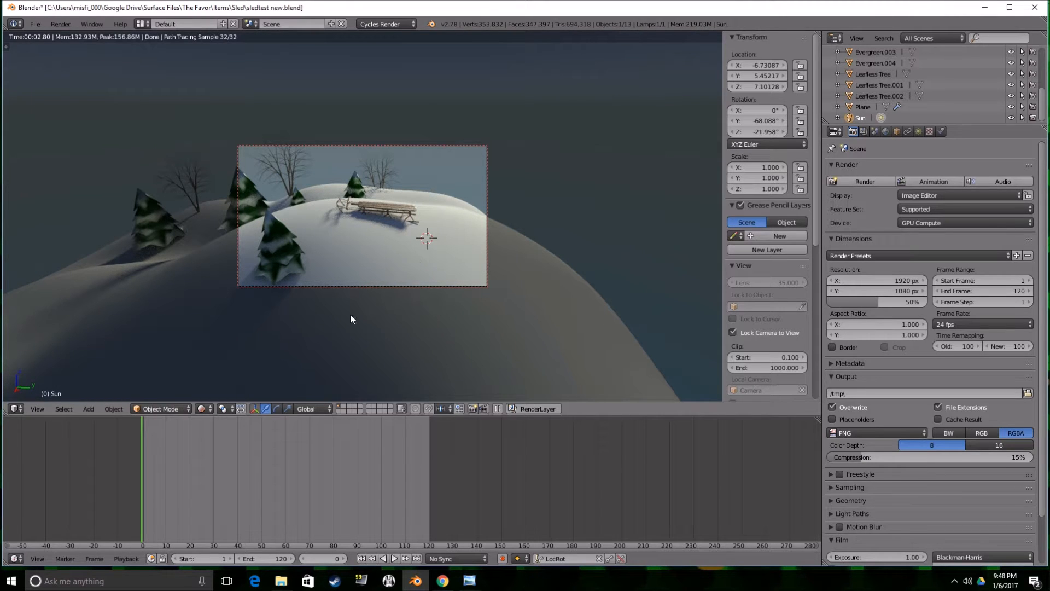
# Pull the locked camera back slightly from the sled and return the viewport to Solid shading.
pyautogui.scroll(-1, 350, 313)
pyautogui.click(203, 409)
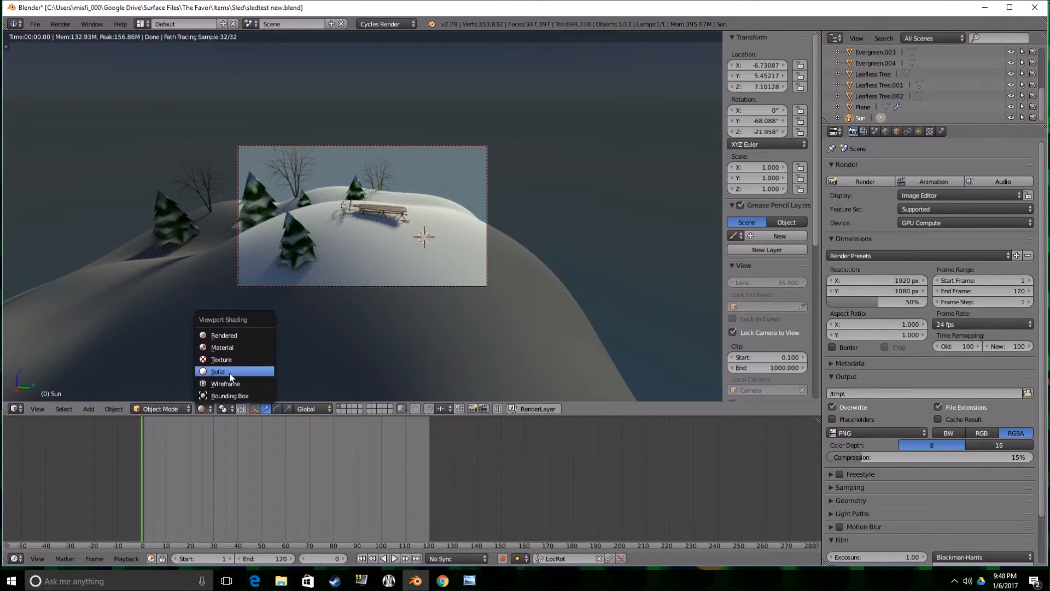
pyautogui.click(228, 372)
# Give the snow hill plane a new material and show its nodes in an enlarged Node Editor below the viewport.
pyautogui.rightClick(366, 246)
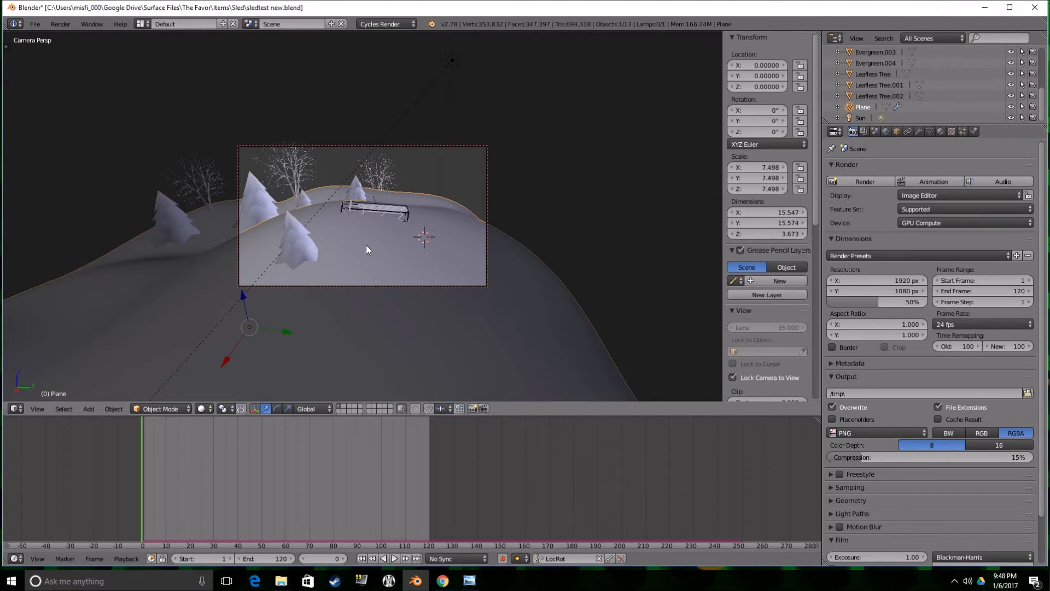
pyautogui.click(16, 559)
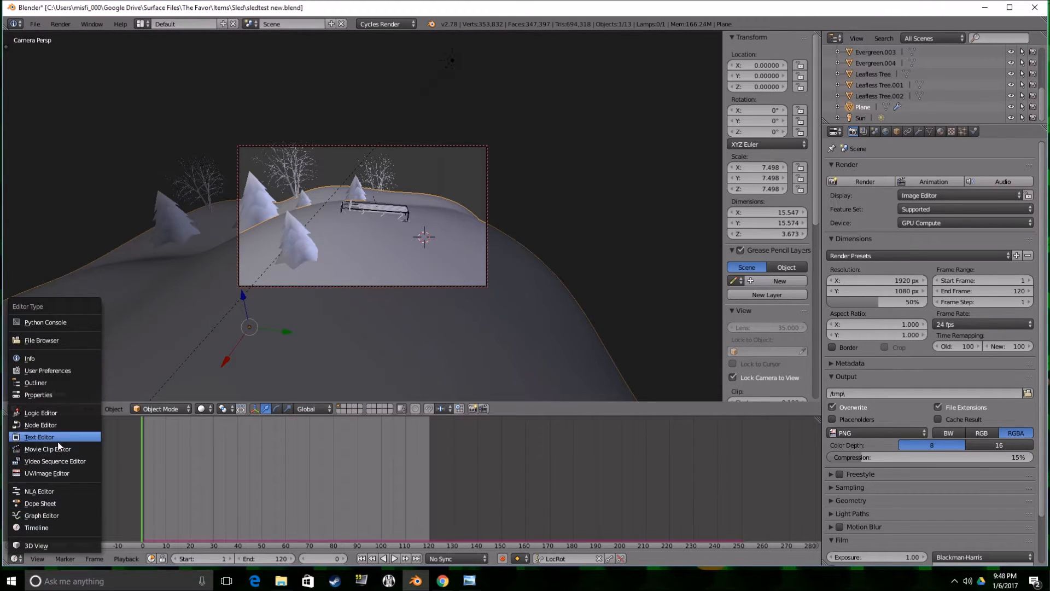
pyautogui.click(57, 427)
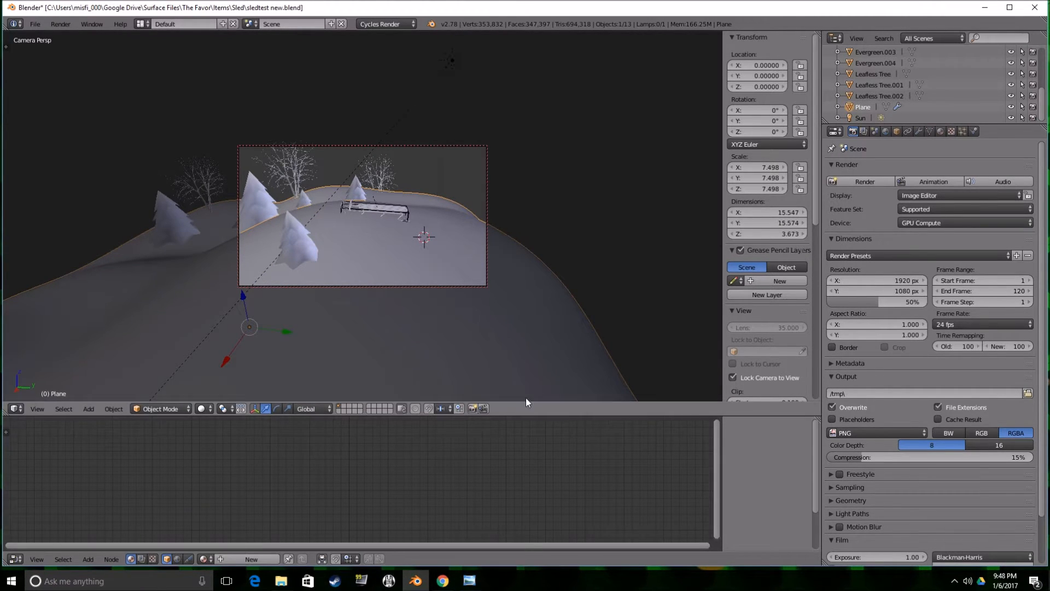
pyautogui.moveTo(547, 415); pyautogui.dragTo(613, 323)
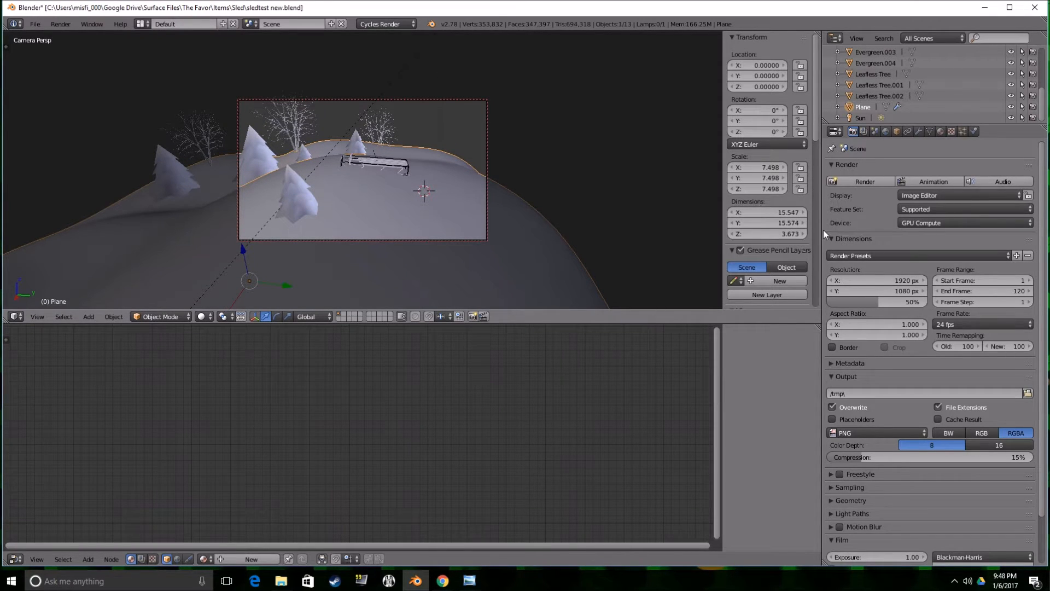
pyautogui.click(940, 131)
pyautogui.click(904, 206)
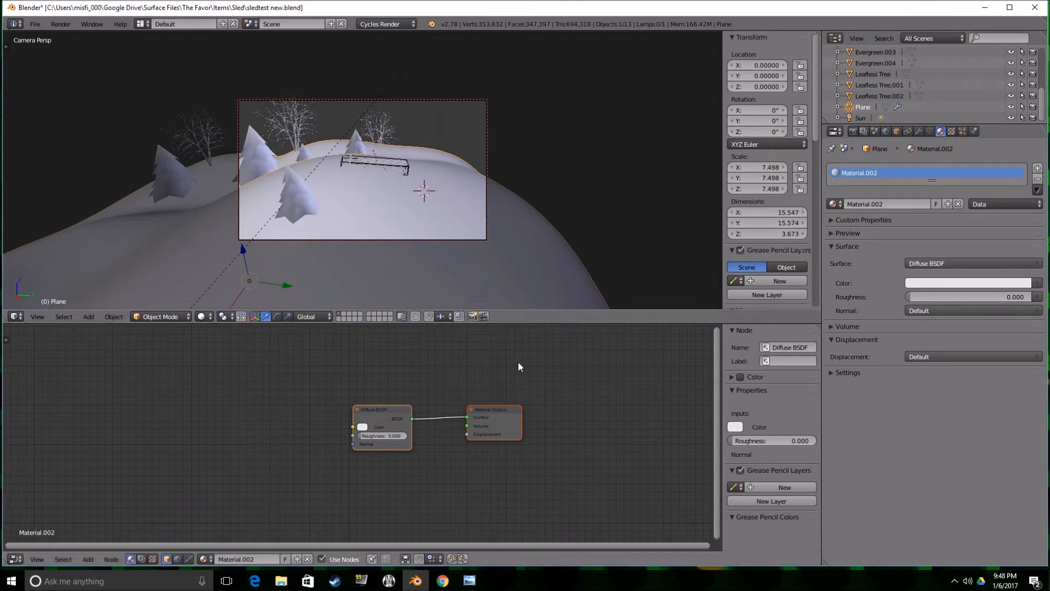
# Move the Material Output node aside and insert a Mix Shader between it and the Diffuse BSDF.
pyautogui.click(385, 419)
pyautogui.click(503, 413)
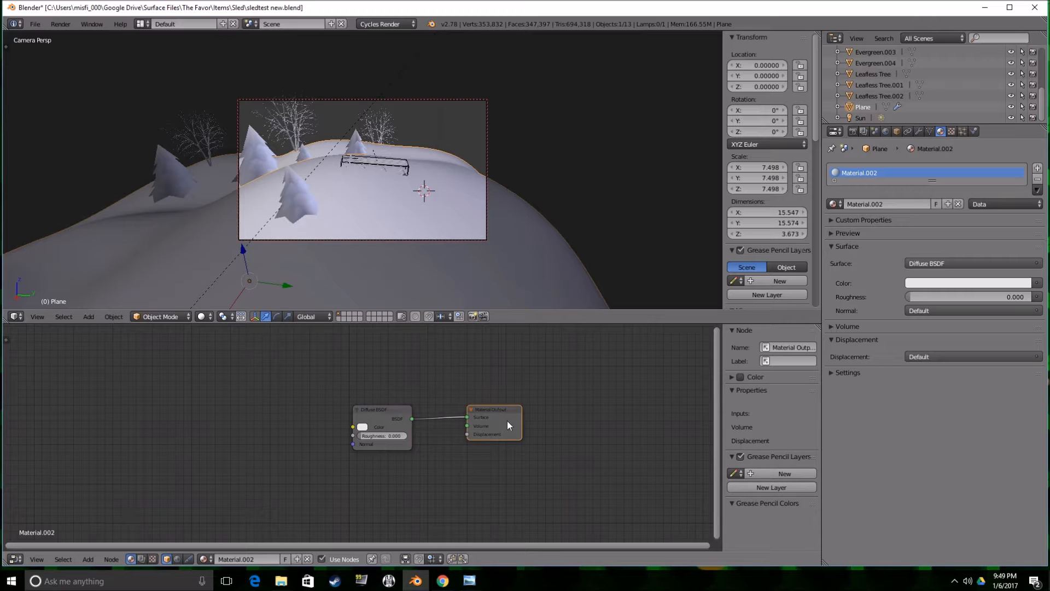
pyautogui.press('g')
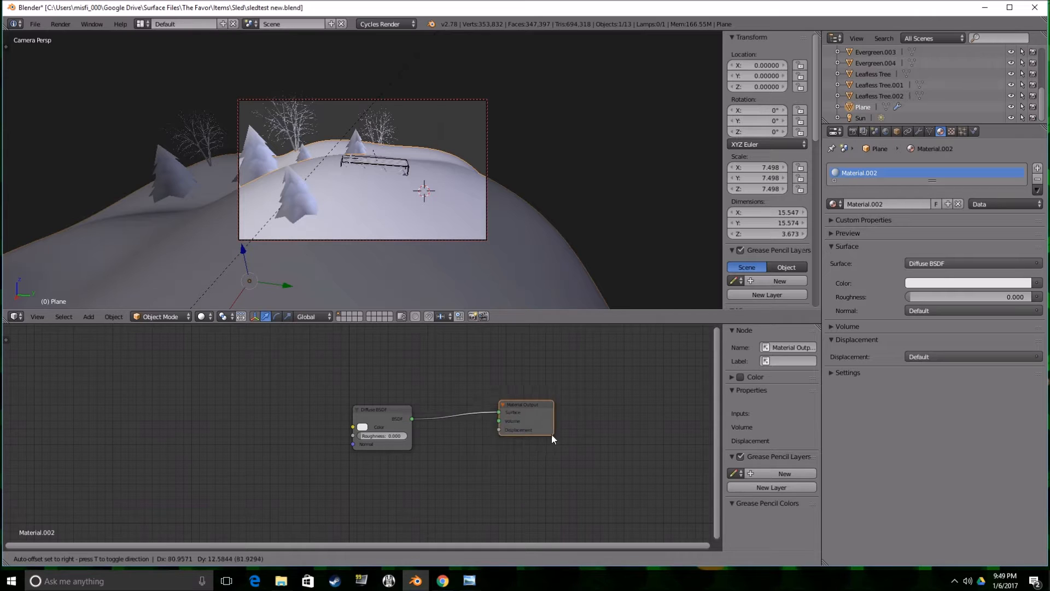
pyautogui.click(615, 440)
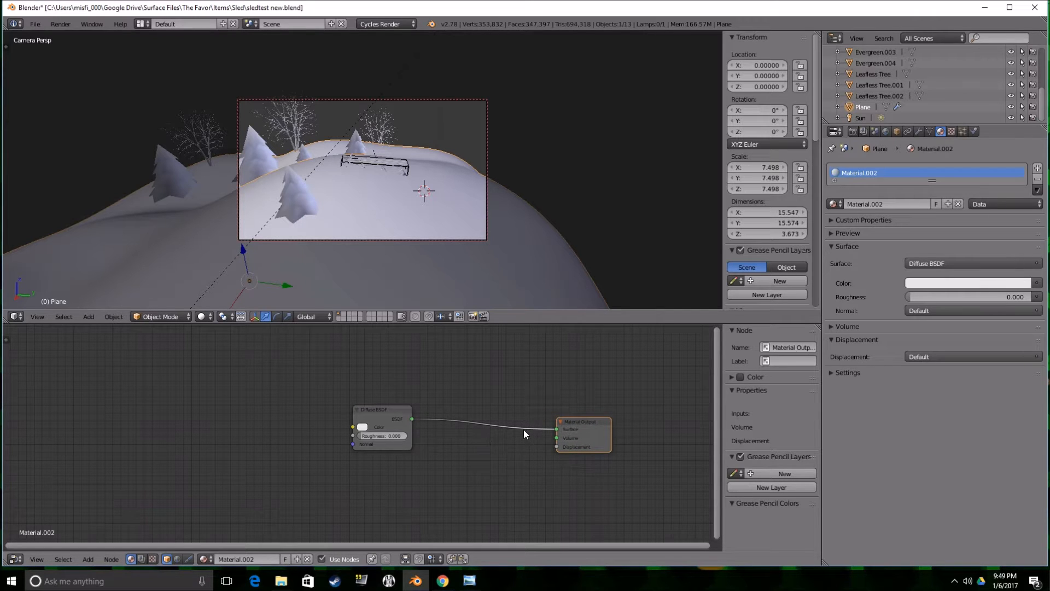
pyautogui.hotkey('shift', 'a')
pyautogui.moveTo(511, 463)
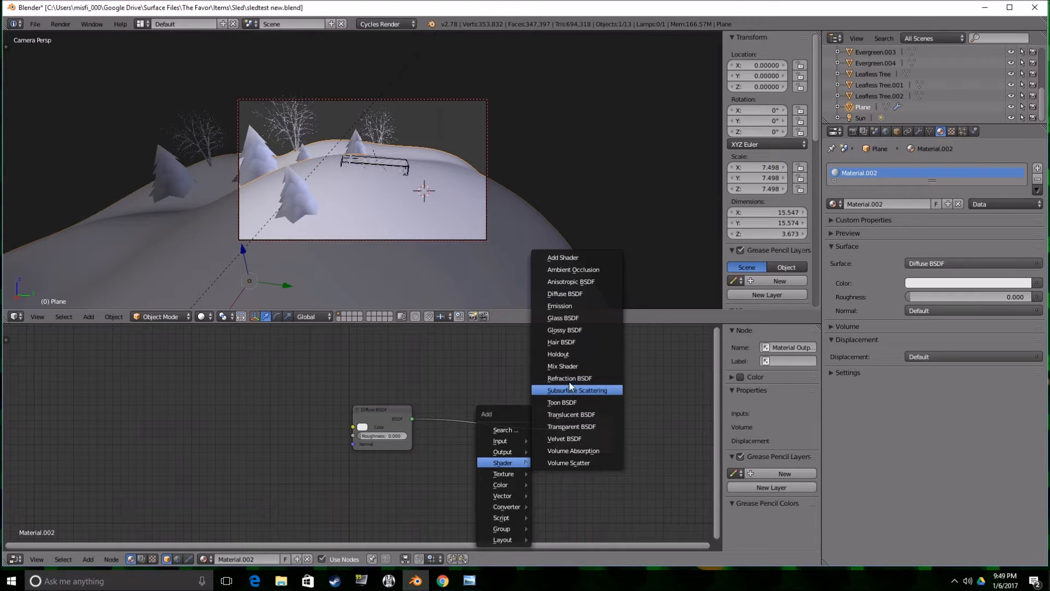
pyautogui.click(563, 366)
pyautogui.click(471, 392)
# Add a Glossy BSDF below the Diffuse BSDF and connect it to the Mix Shader's second shader input.
pyautogui.hotkey('shift', 'a')
pyautogui.moveTo(477, 419)
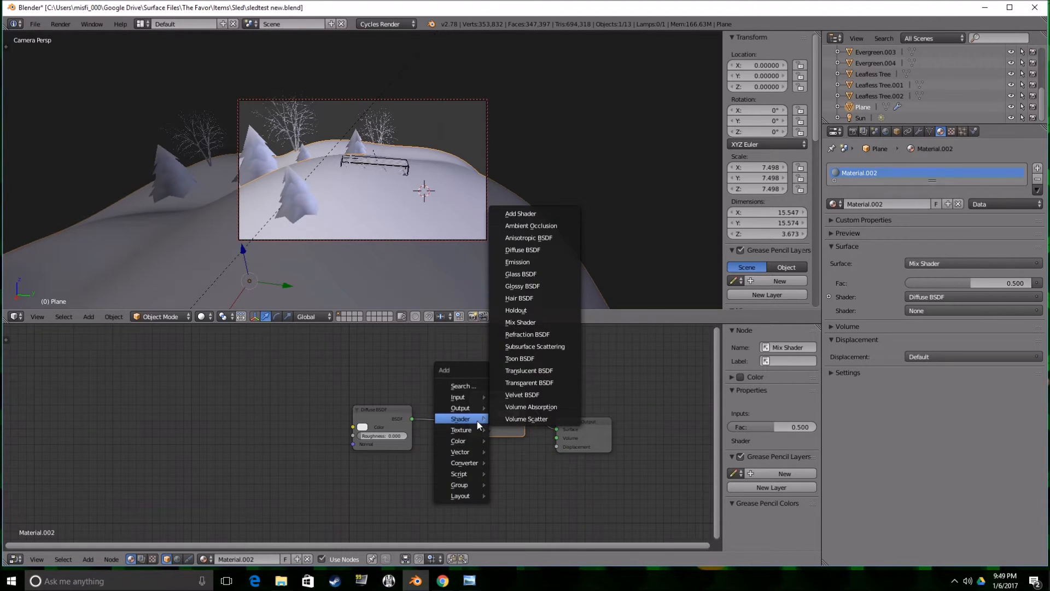
pyautogui.click(533, 286)
pyautogui.click(345, 458)
pyautogui.moveTo(405, 471); pyautogui.dragTo(471, 430)
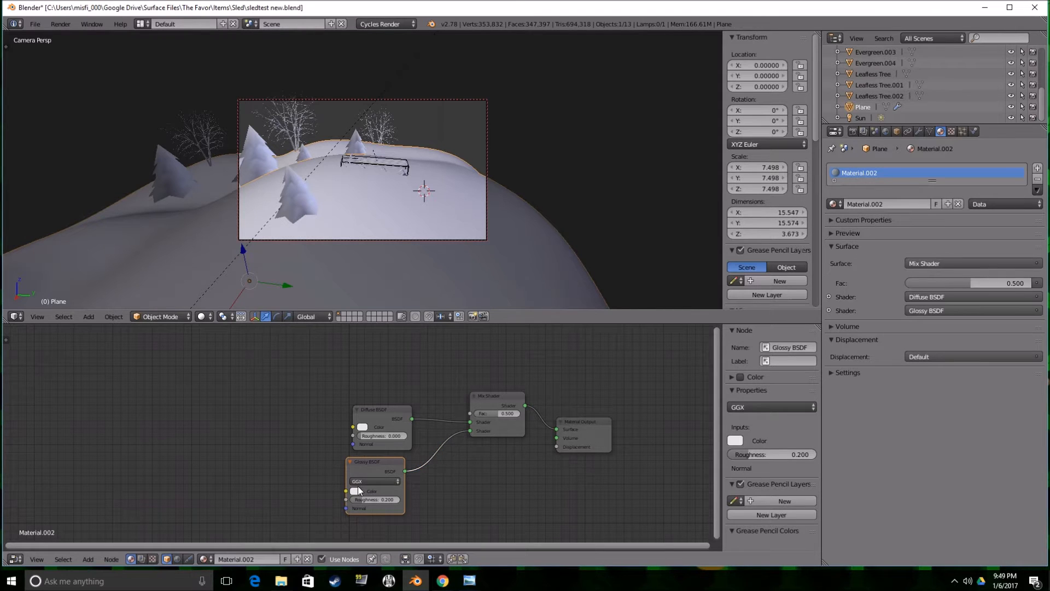
# Set the Glossy BSDF colour to a dark teal.
pyautogui.click(359, 490)
pyautogui.click(377, 393)
pyautogui.moveTo(377, 393); pyautogui.dragTo(417, 409)
pyautogui.click(357, 491)
pyautogui.moveTo(419, 411); pyautogui.dragTo(417, 419)
# Add a Noise Texture node beside the shaders and duplicate it three times to form a column of four.
pyautogui.hotkey('shift', 'a')
pyautogui.moveTo(327, 420)
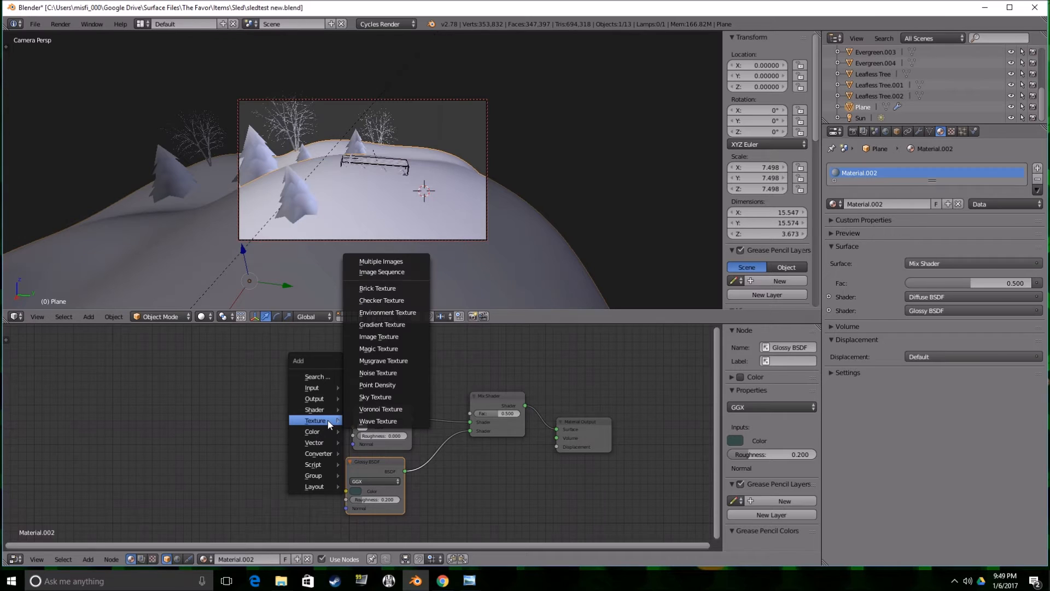
pyautogui.click(378, 373)
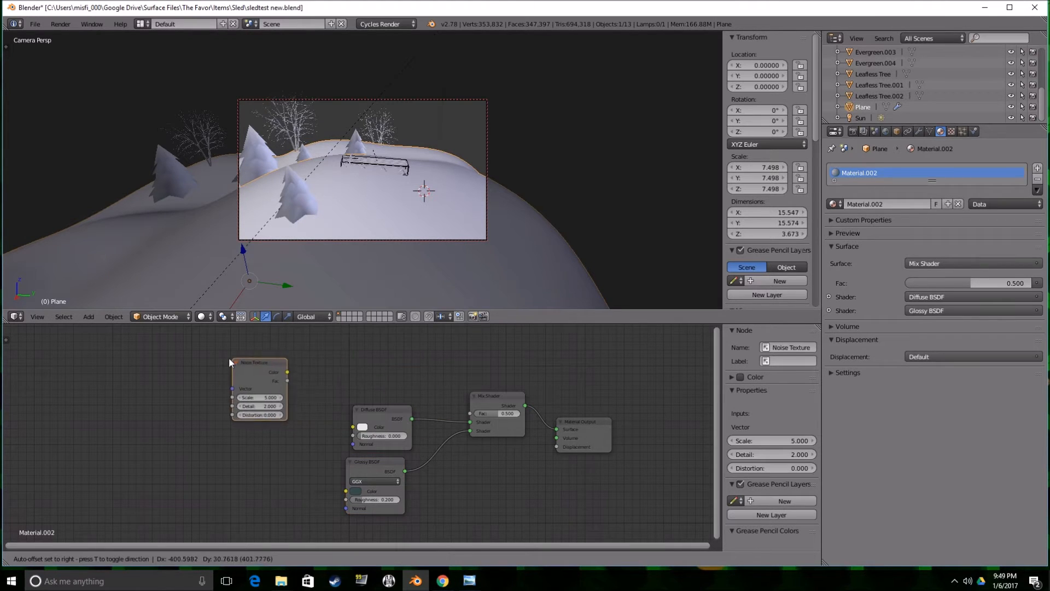
pyautogui.click(192, 359)
pyautogui.hotkey('shift', 'd')
pyautogui.click(204, 429)
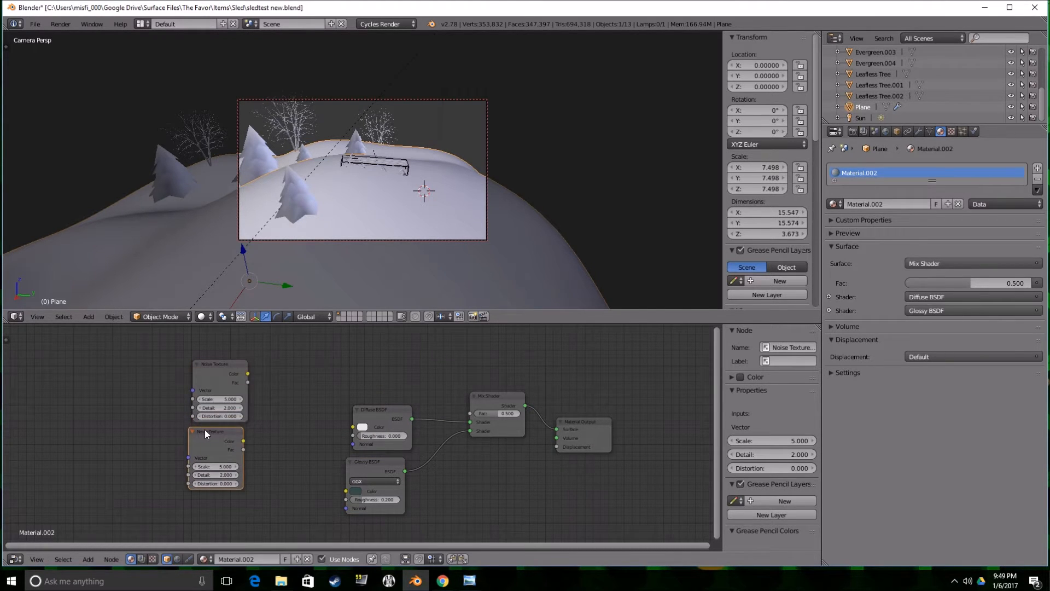
pyautogui.scroll(-3, 205, 428)
pyautogui.hotkey('shift', 'd')
pyautogui.click(266, 510)
pyautogui.hotkey('shift', 'd')
pyautogui.click(269, 543)
pyautogui.scroll(1, 235, 331)
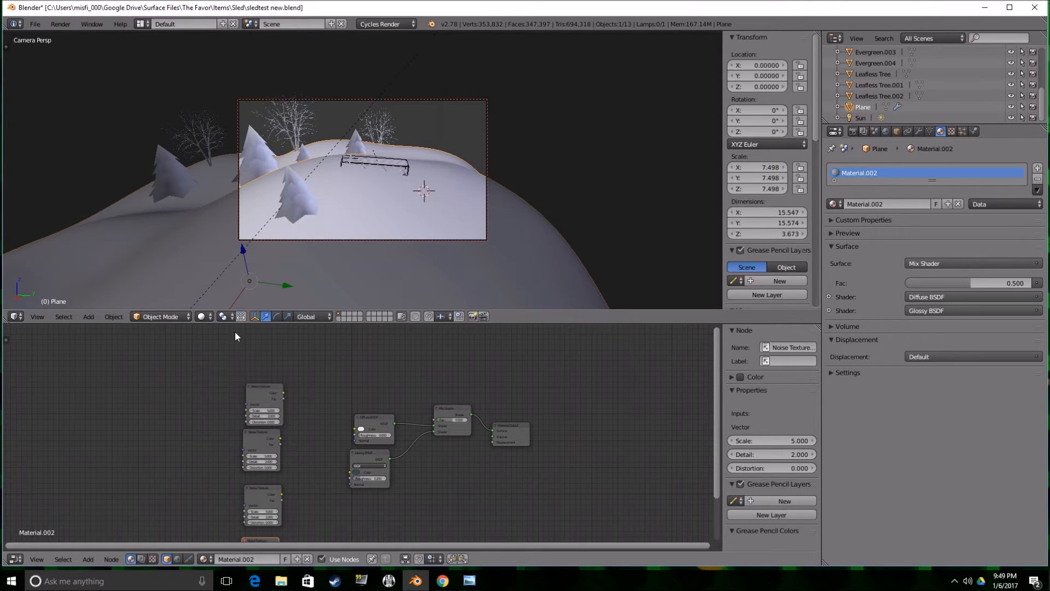
# Add a Texture Coordinate node and connect its Generated output to the Vector inputs of the upper two Noise Textures.
pyautogui.hotkey('shift', 'a')
pyautogui.moveTo(211, 351)
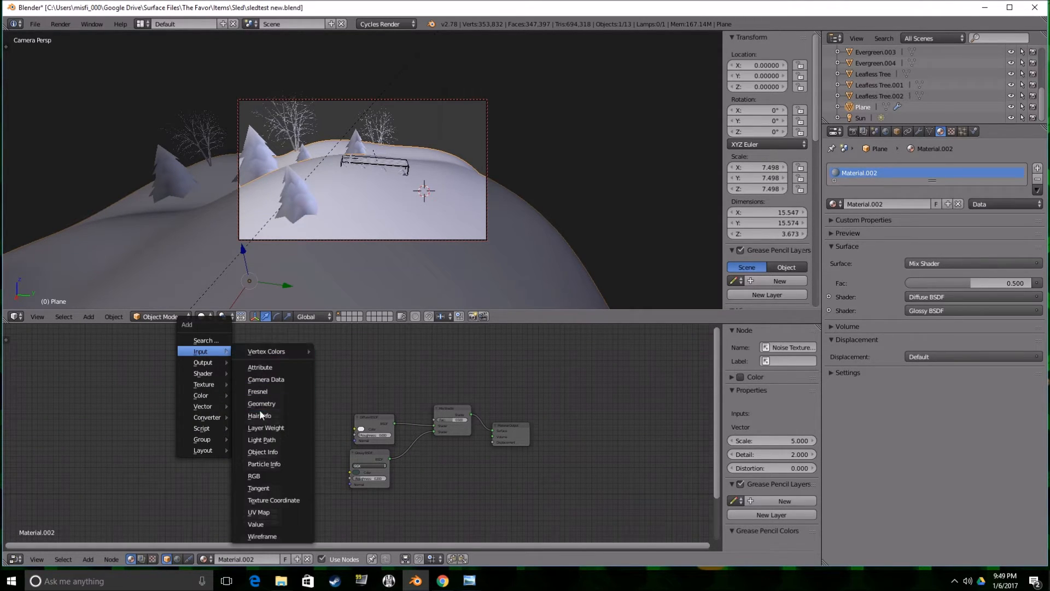
pyautogui.click(273, 500)
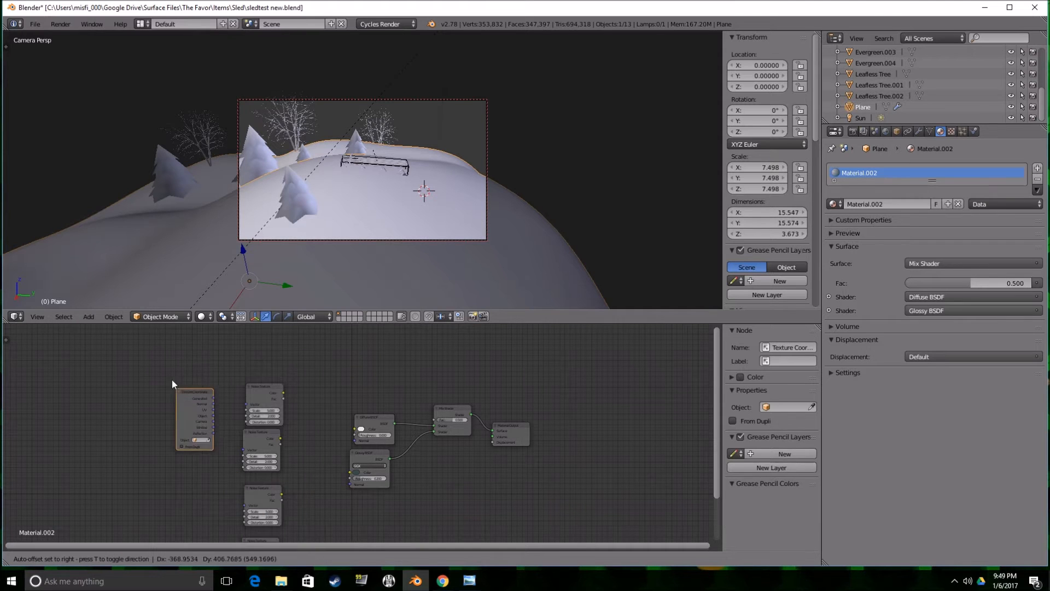
pyautogui.click(171, 391)
pyautogui.scroll(1, 201, 389)
pyautogui.moveTo(168, 392); pyautogui.dragTo(212, 454)
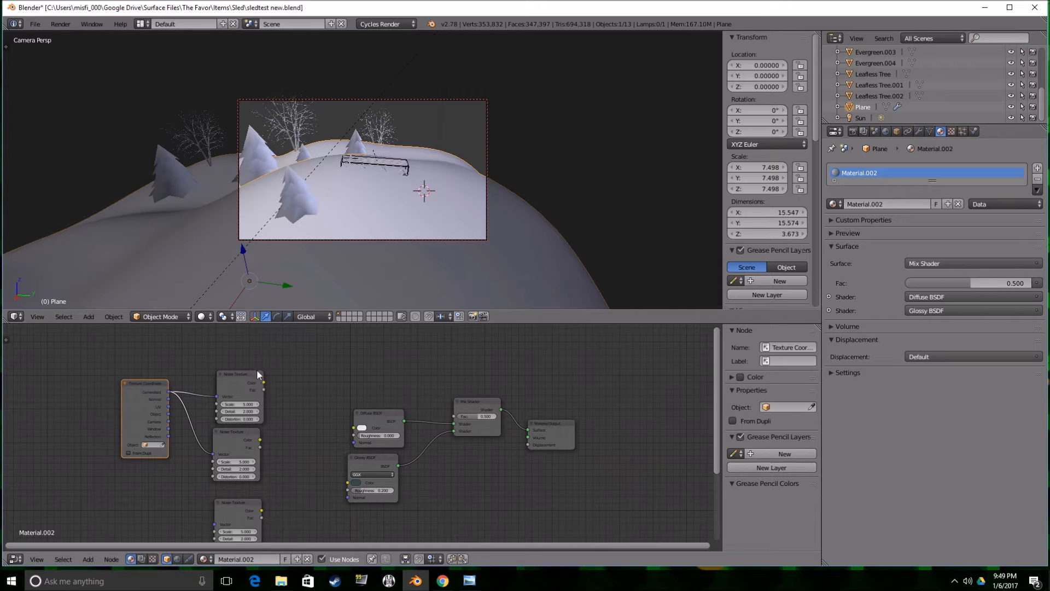
# Set the first Noise Texture's scale to 800 and the second one's to 1200.
pyautogui.click(244, 403)
pyautogui.write('800')
pyautogui.click(243, 461)
pyautogui.write('1200')
pyautogui.press('Return')
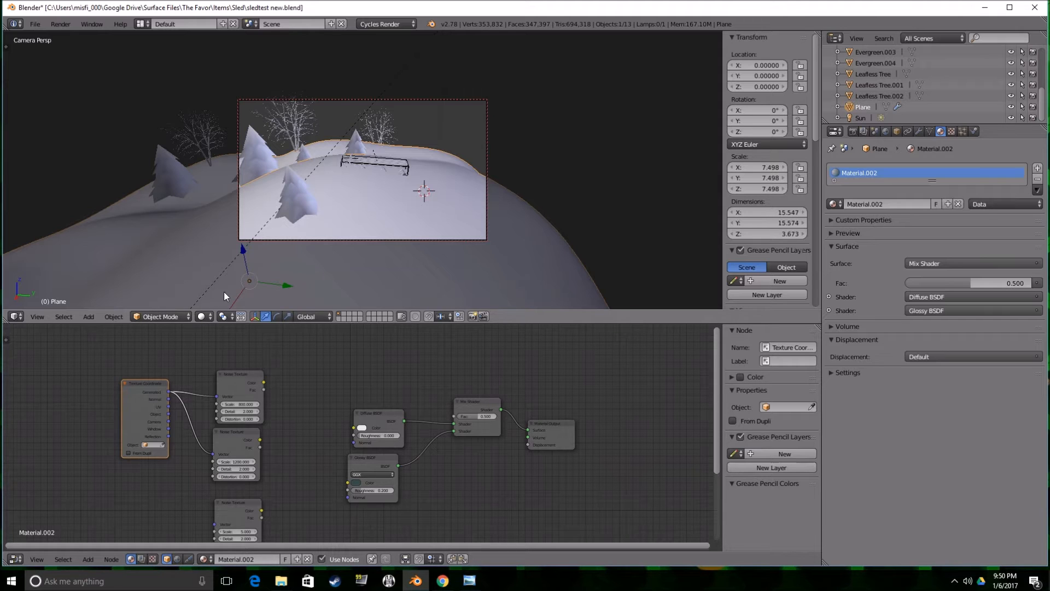
# Switch the viewport to Material shading and preview the first and second Noise Textures in turn on the hill.
pyautogui.click(200, 316)
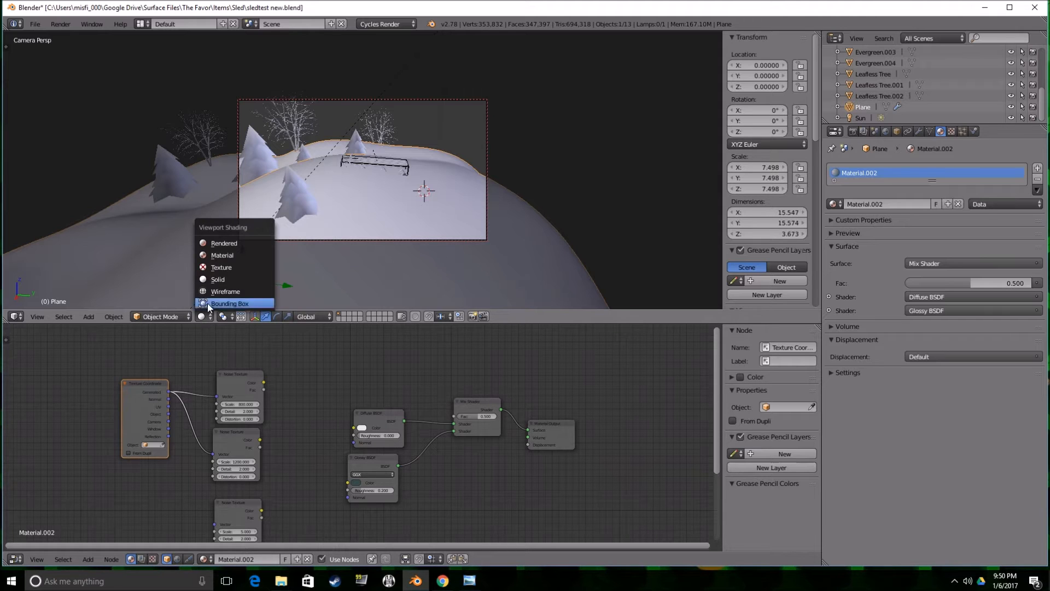
pyautogui.click(229, 255)
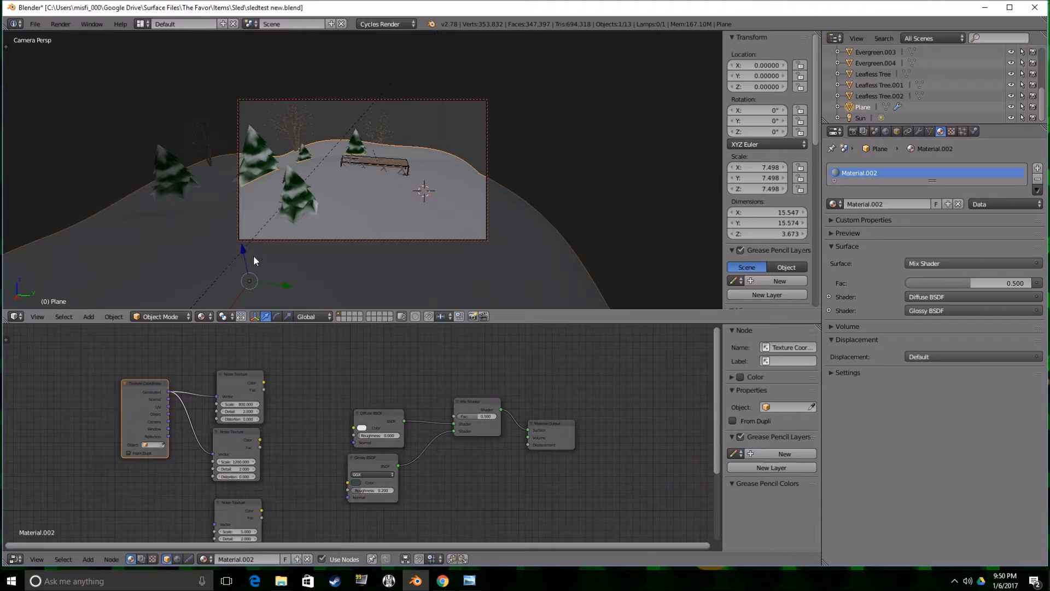
pyautogui.keyDown('ctrl'); pyautogui.keyDown('shift'); pyautogui.click(246, 378); pyautogui.keyUp('shift'); pyautogui.keyUp('ctrl')
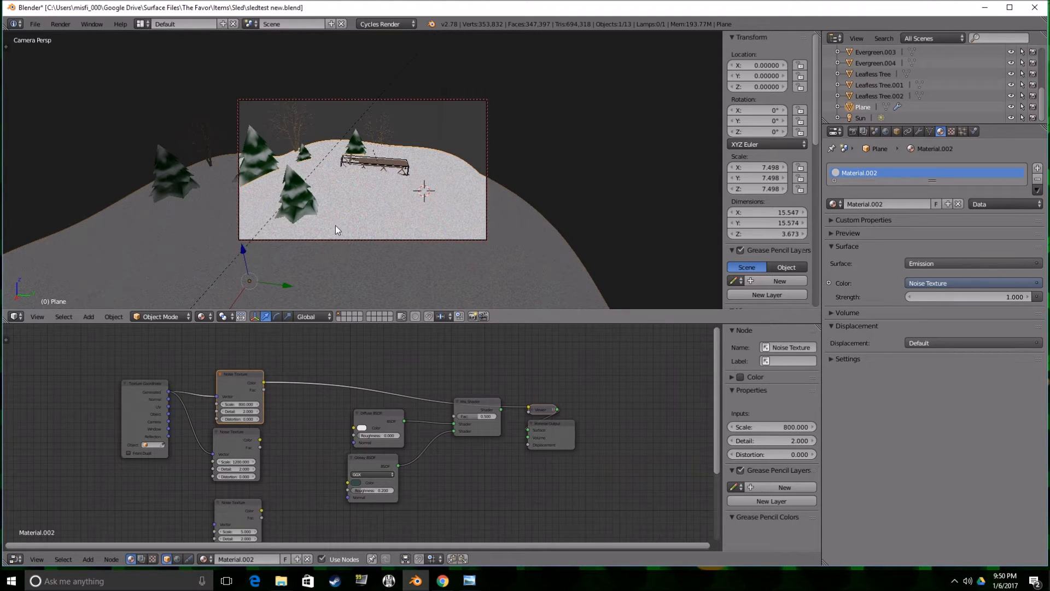
pyautogui.scroll(5, 377, 227)
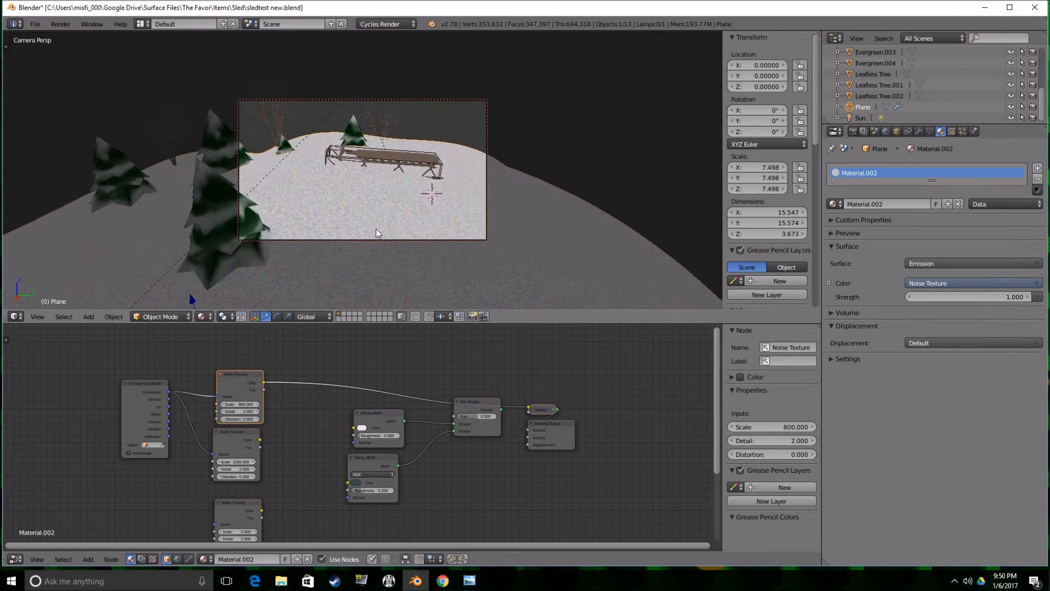
pyautogui.scroll(-3, 349, 220)
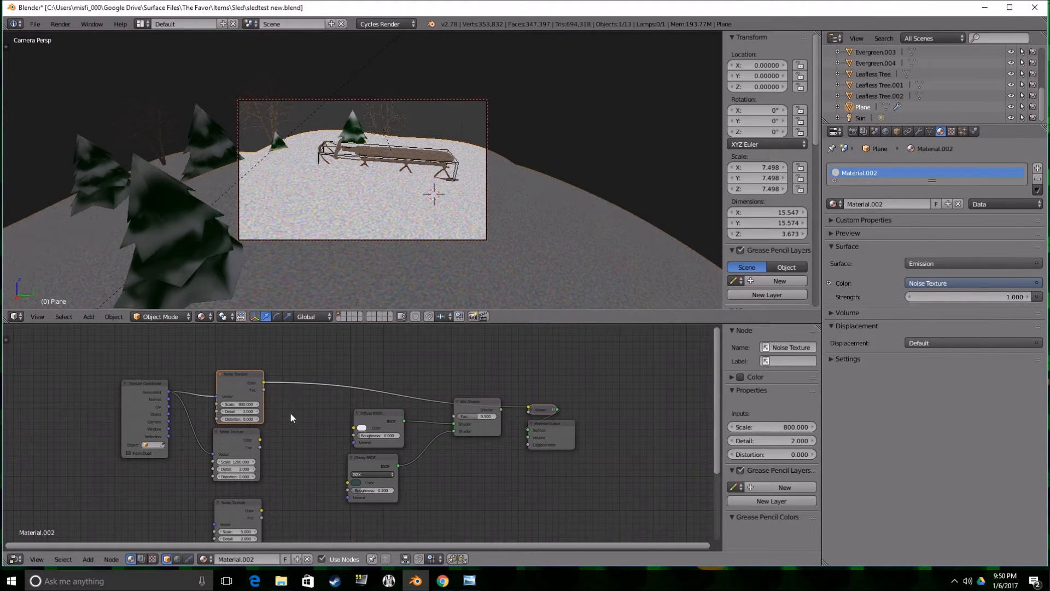
pyautogui.keyDown('ctrl'); pyautogui.keyDown('shift'); pyautogui.click(241, 439); pyautogui.keyUp('shift'); pyautogui.keyUp('ctrl')
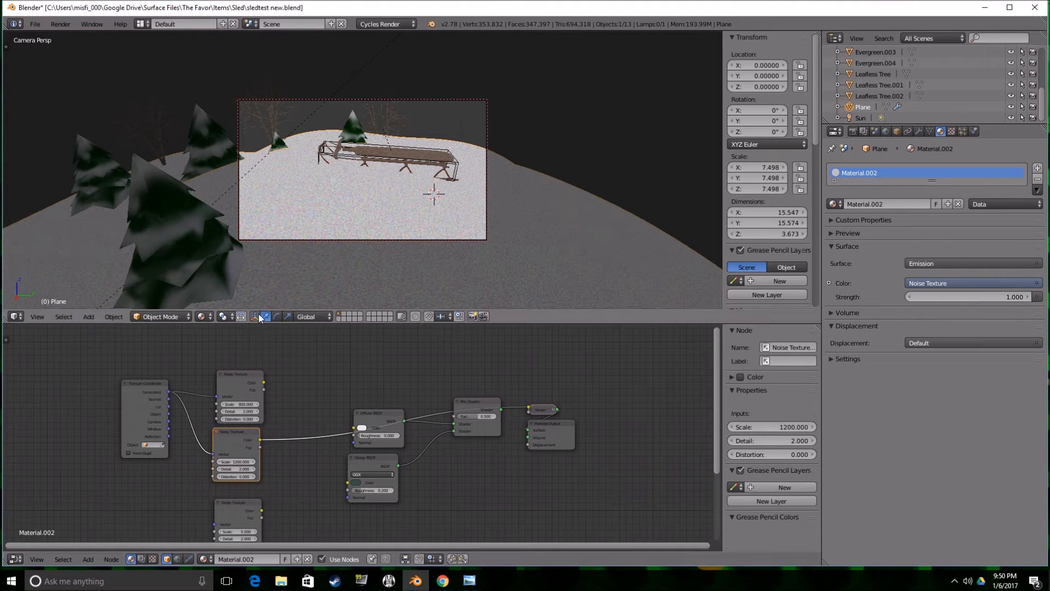
# Set the distortion of the second Noise Texture to 1.6 and the first to 0.9, and reconnect the Mix Shader to the Material Output.
pyautogui.moveTo(233, 476); pyautogui.dragTo(239, 476)
pyautogui.moveTo(242, 412); pyautogui.dragTo(302, 394)
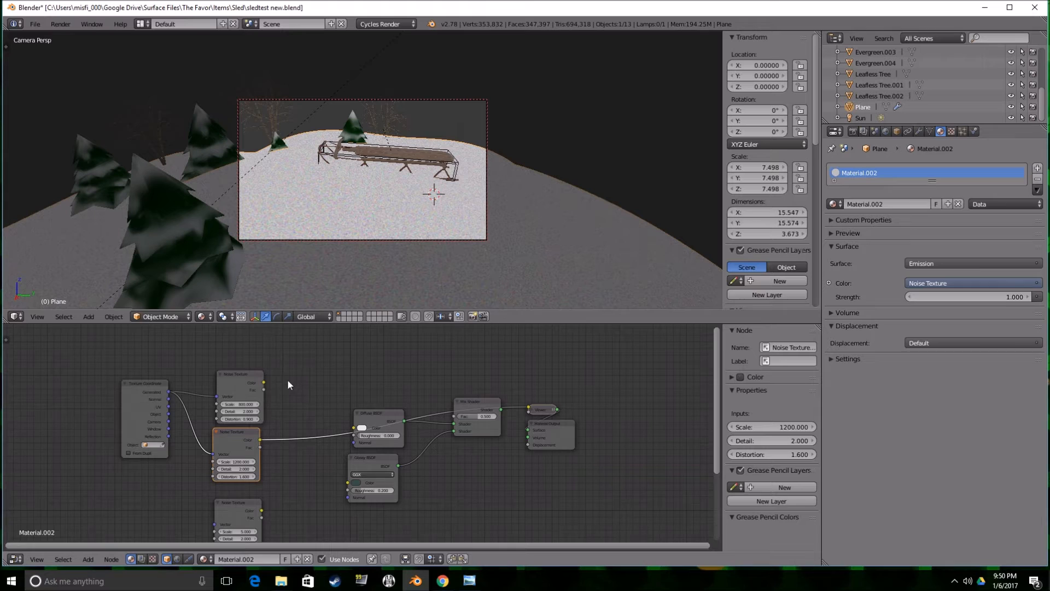
pyautogui.keyDown('ctrl'); pyautogui.keyDown('shift'); pyautogui.click(483, 406); pyautogui.keyUp('shift'); pyautogui.keyUp('ctrl')
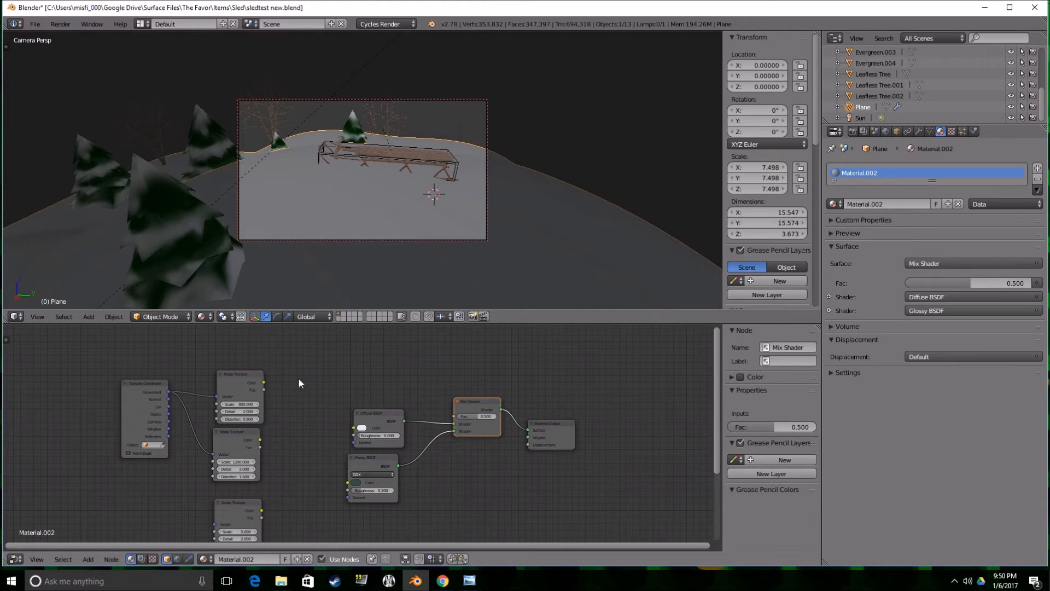
# Add a MixRGB node beside the upper two Noise Textures and feed their Color outputs into its Color1 and Color2 inputs.
pyautogui.hotkey('shift', 'a')
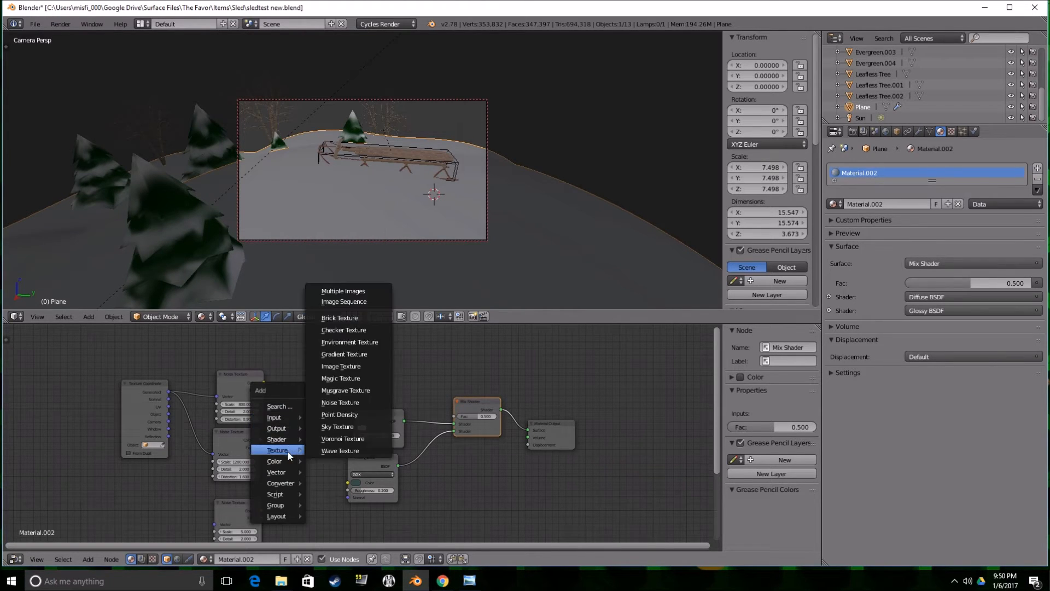
pyautogui.moveTo(286, 464)
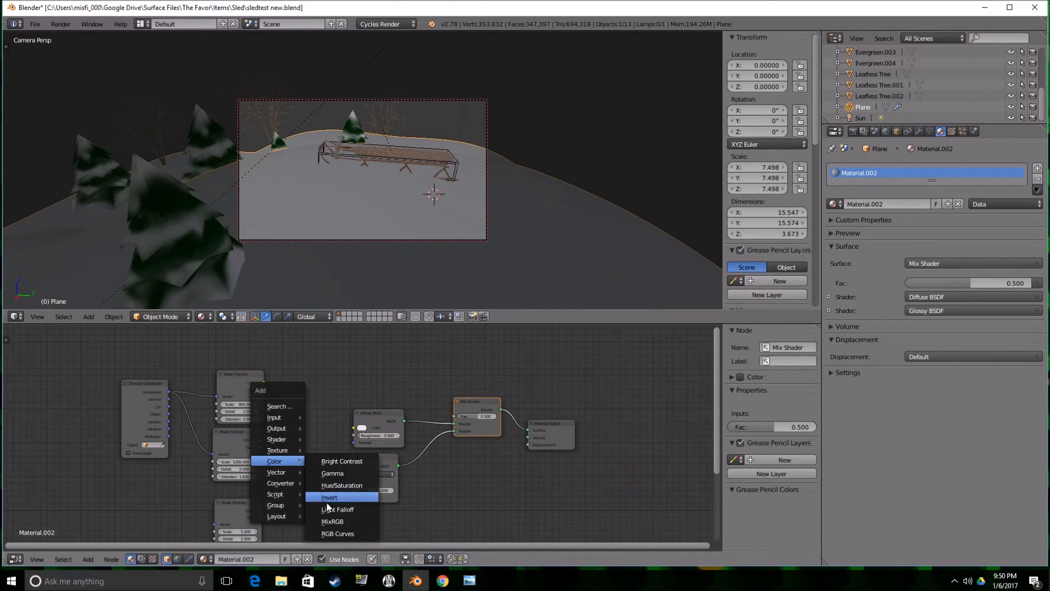
pyautogui.click(331, 520)
pyautogui.click(271, 395)
pyautogui.moveTo(263, 381); pyautogui.dragTo(274, 452)
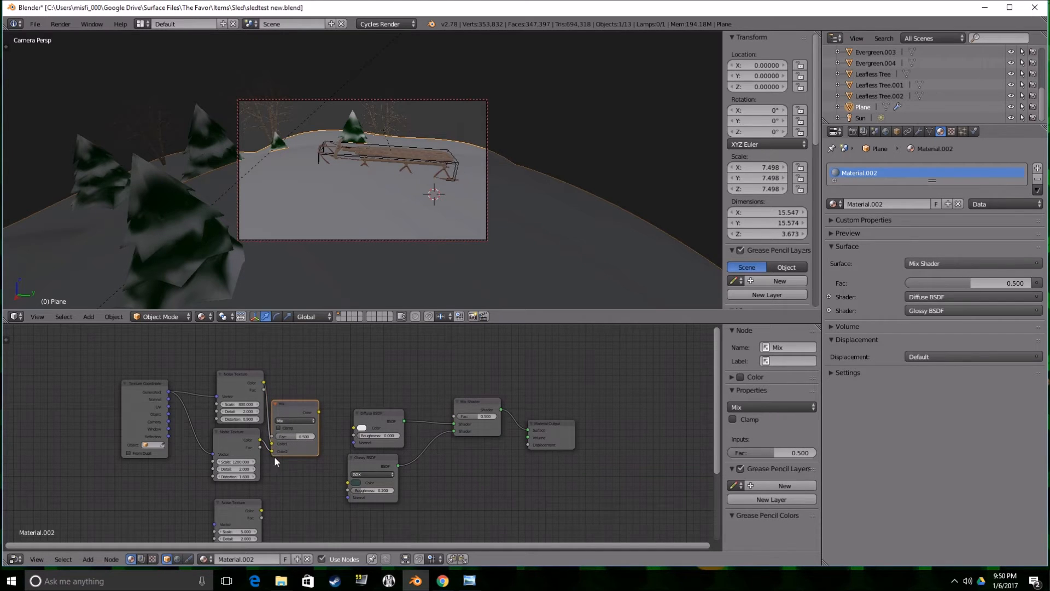
# Move the Texture Coordinate, upper two Noise Textures and Mix node together away from the shaders to make room.
pyautogui.click(149, 400)
pyautogui.keyDown('shift'); pyautogui.click(241, 388); pyautogui.keyUp('shift')
pyautogui.keyDown('shift'); pyautogui.click(243, 439); pyautogui.keyUp('shift')
pyautogui.keyDown('shift'); pyautogui.click(298, 411); pyautogui.keyUp('shift')
pyautogui.moveTo(297, 414); pyautogui.dragTo(259, 416)
# Add a Bump node between the Mix node and the shaders and connect the Mix Color output to its Height input.
pyautogui.hotkey('shift', 'a')
pyautogui.moveTo(262, 429)
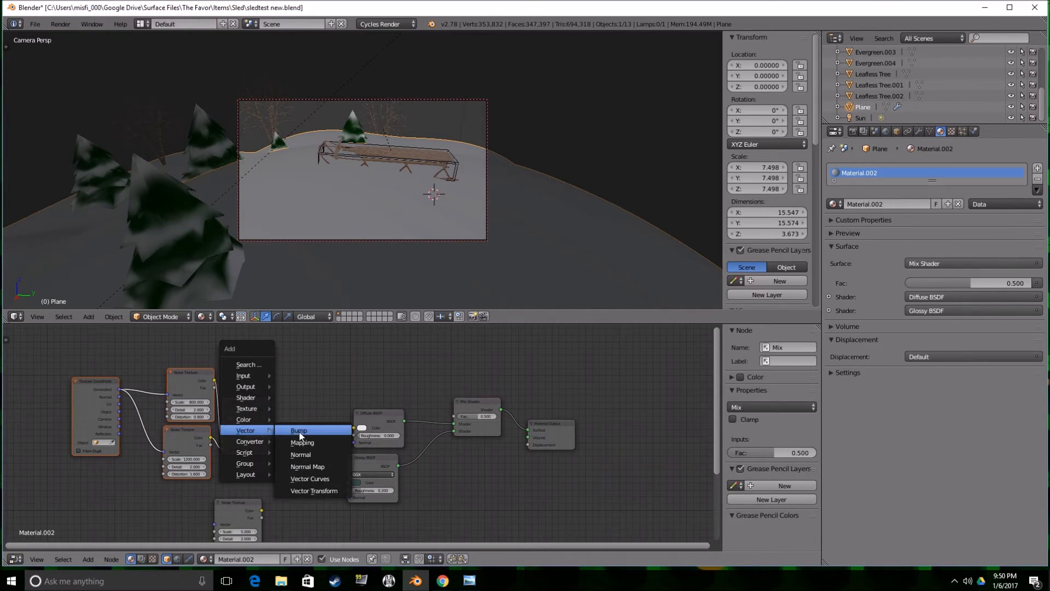
pyautogui.click(298, 429)
pyautogui.click(279, 404)
pyautogui.moveTo(270, 408); pyautogui.dragTo(281, 441)
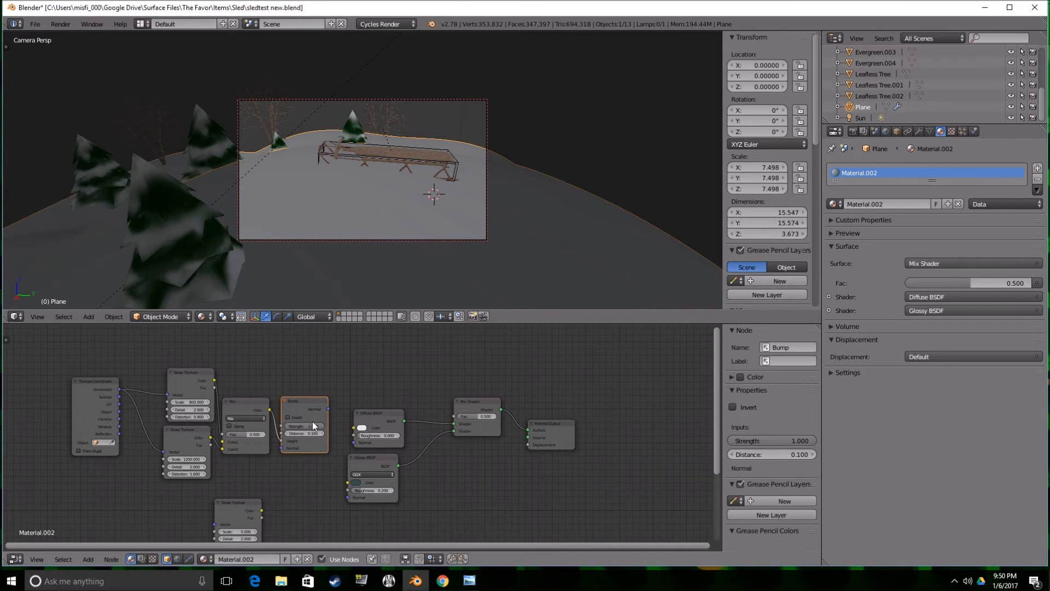
# Connect the Bump node's Normal output to the Normal inputs of both the Diffuse and Glossy BSDF.
pyautogui.moveTo(327, 409); pyautogui.dragTo(329, 411)
pyautogui.moveTo(347, 438); pyautogui.dragTo(353, 442)
pyautogui.moveTo(327, 409); pyautogui.dragTo(347, 494)
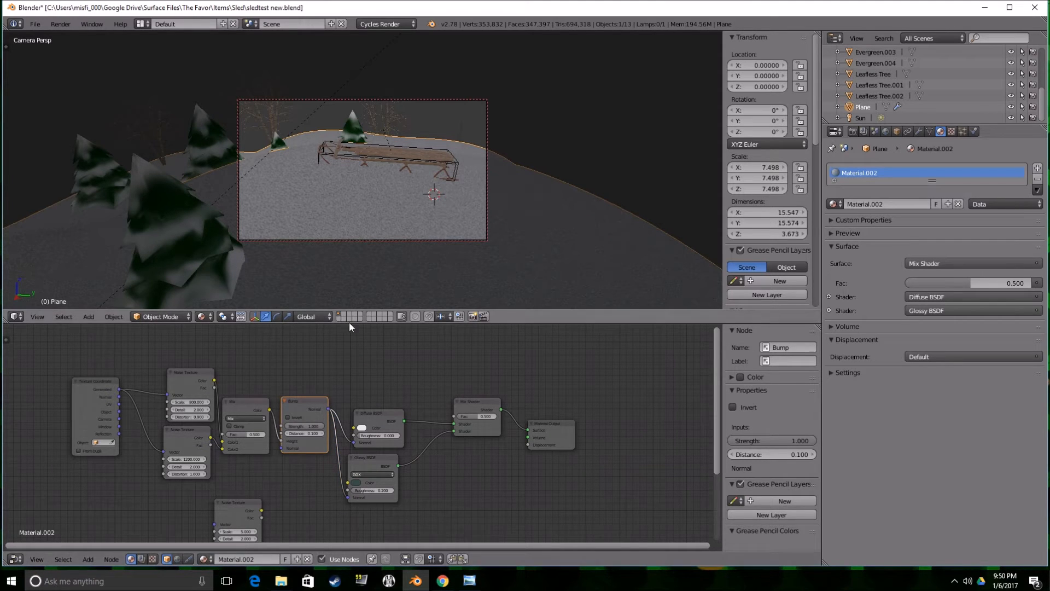
# Set the Bump strength to 0.09 and switch the viewport to Rendered shading.
pyautogui.click(309, 425)
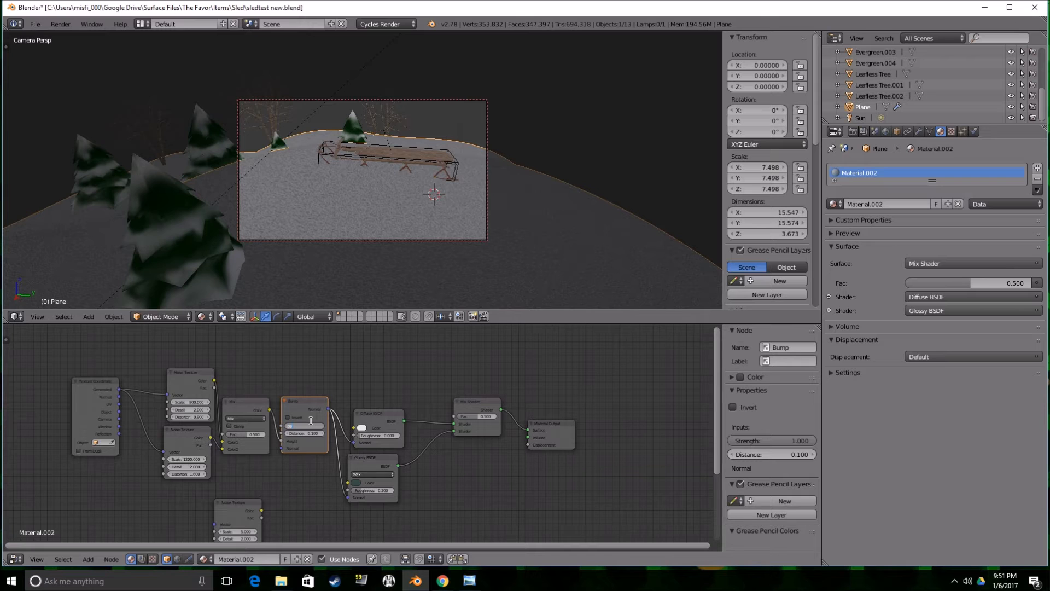
pyautogui.write('.09')
pyautogui.press('Return')
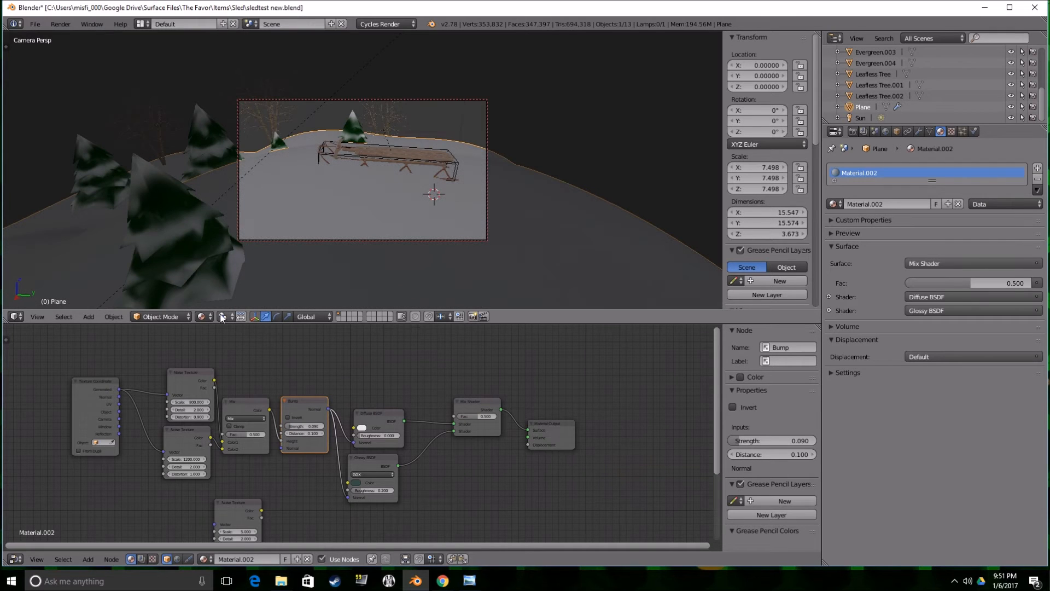
pyautogui.click(202, 316)
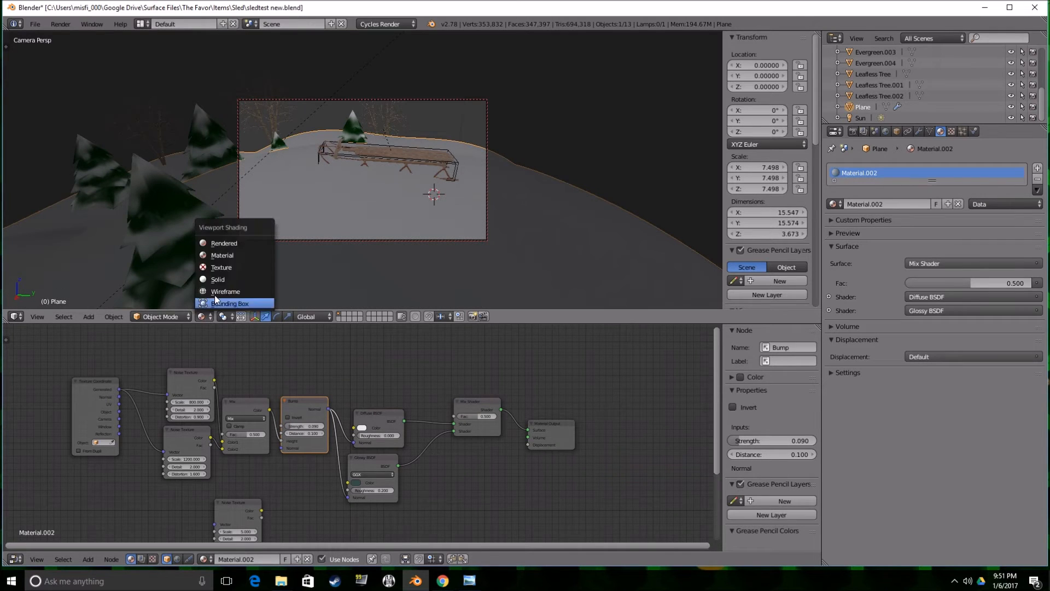
pyautogui.click(246, 249)
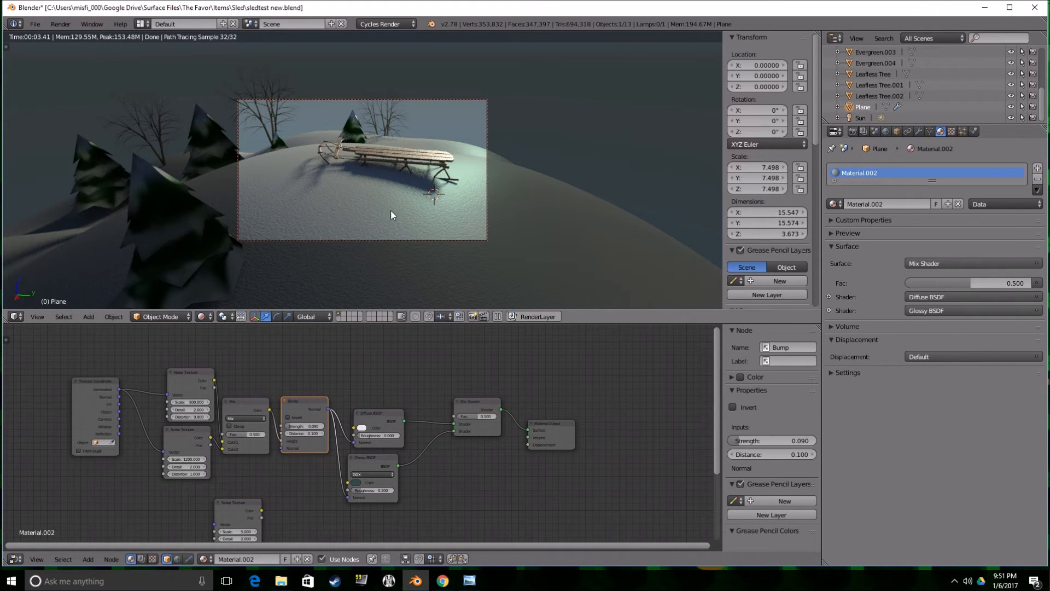
# Move the Material Output node farther away from the Mix Shader to make room.
pyautogui.scroll(-2, 607, 408)
pyautogui.moveTo(508, 432); pyautogui.dragTo(579, 418)
pyautogui.scroll(3, 395, 474)
pyautogui.moveTo(409, 466); pyautogui.dragTo(436, 400, button='middle')
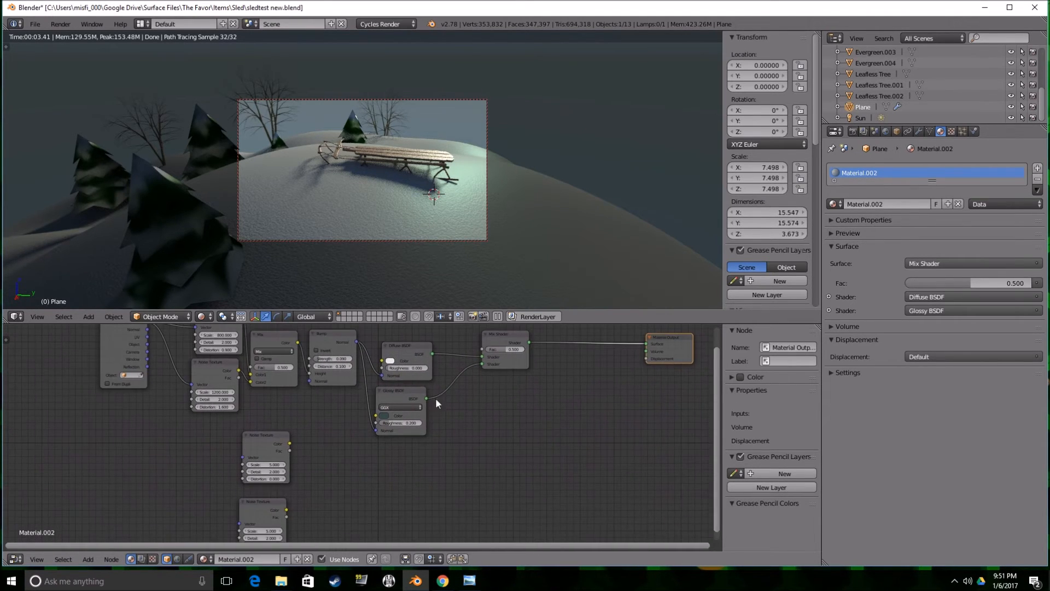
# Set the third Noise Texture's scale to 6.3 and the fourth one's to 20.
pyautogui.moveTo(315, 453); pyautogui.dragTo(350, 432, button='middle')
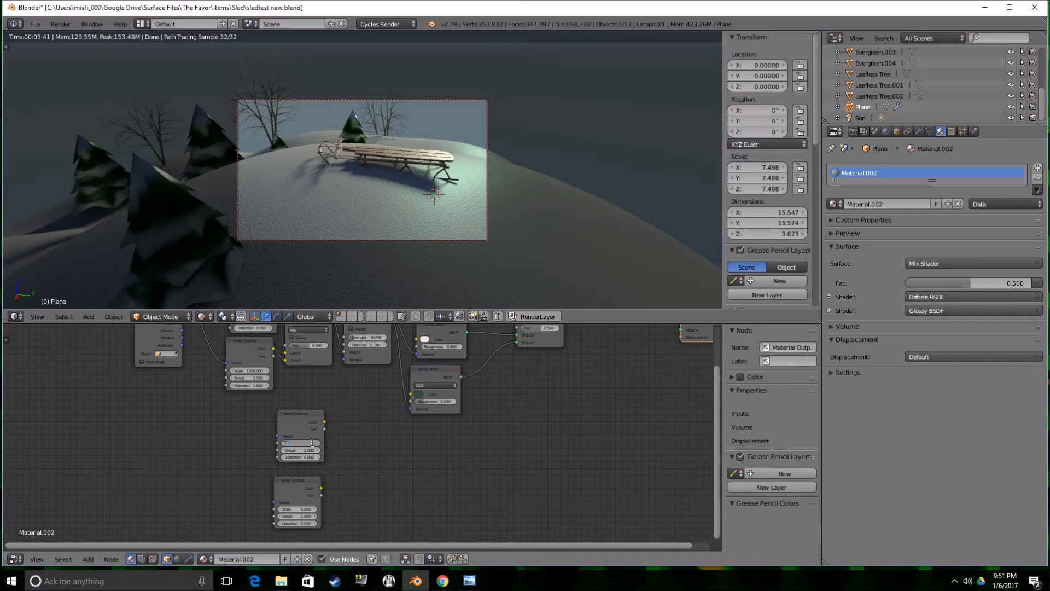
pyautogui.write('.3')
pyautogui.click(304, 508)
pyautogui.write('25')
pyautogui.press('Return')
# Add a MixRGB node fed by the Color outputs of the lower two Noise Textures and set its blend type to Add.
pyautogui.hotkey('shift', 'a')
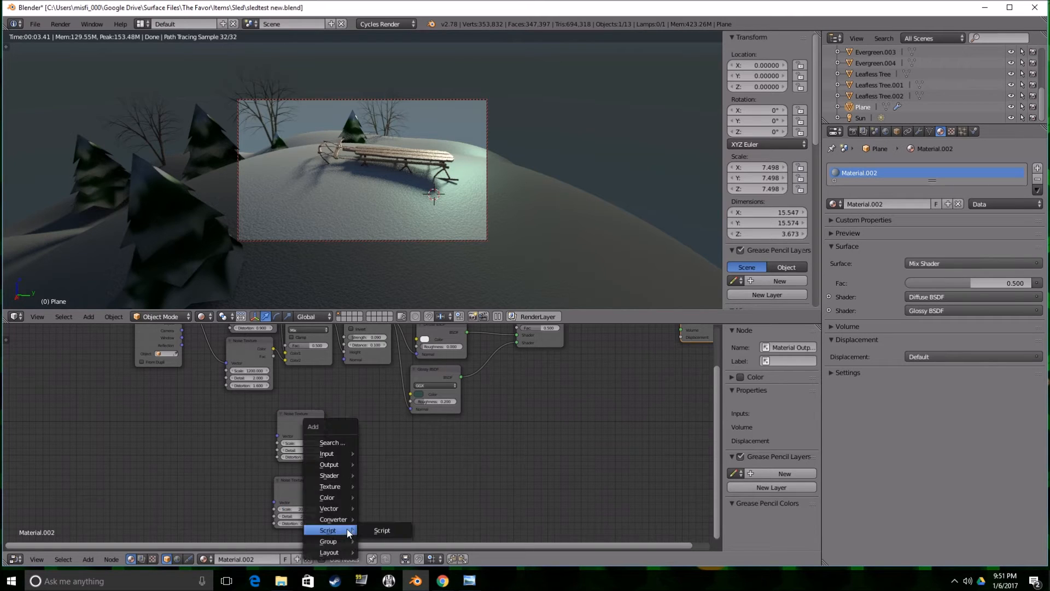
pyautogui.moveTo(335, 497)
pyautogui.click(380, 494)
pyautogui.click(346, 438)
pyautogui.moveTo(325, 422); pyautogui.dragTo(347, 488)
pyautogui.click(361, 460)
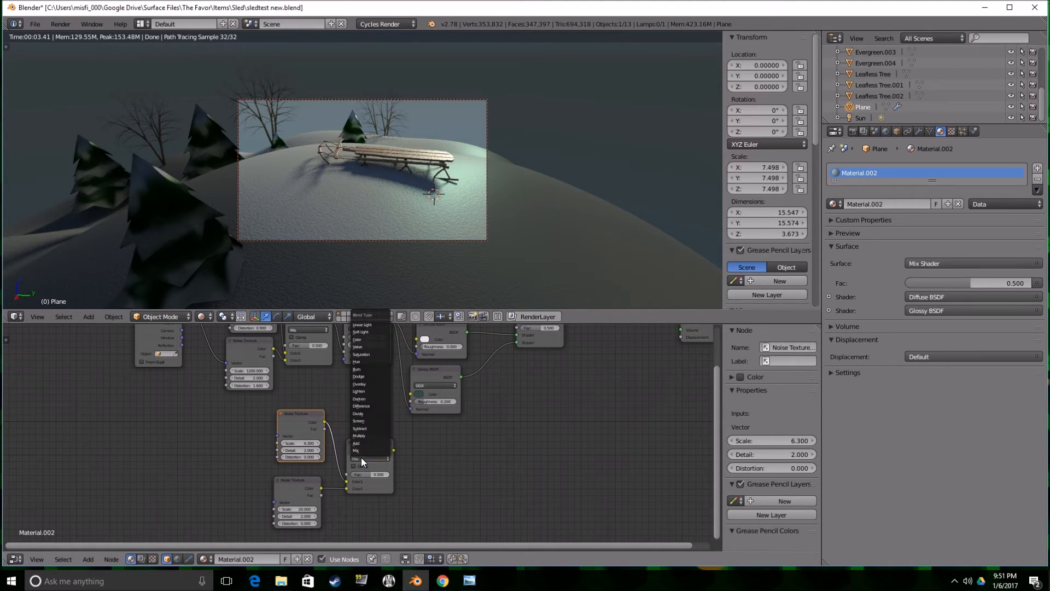
pyautogui.click(362, 445)
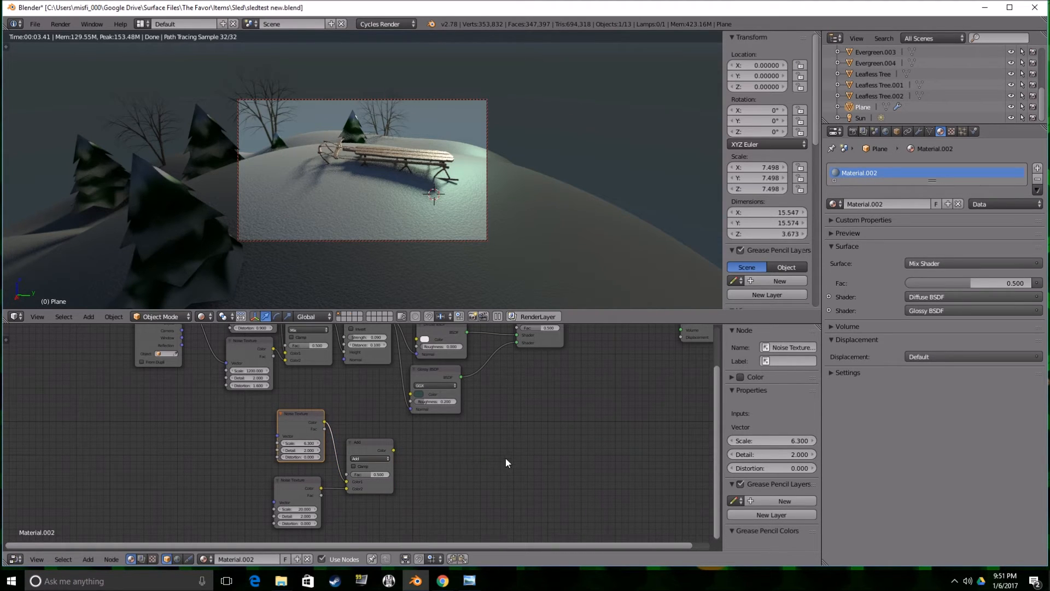
# Add a ColorRamp node after the Add node and connect the Add node's Color output to its Fac input.
pyautogui.hotkey('shift', 'a')
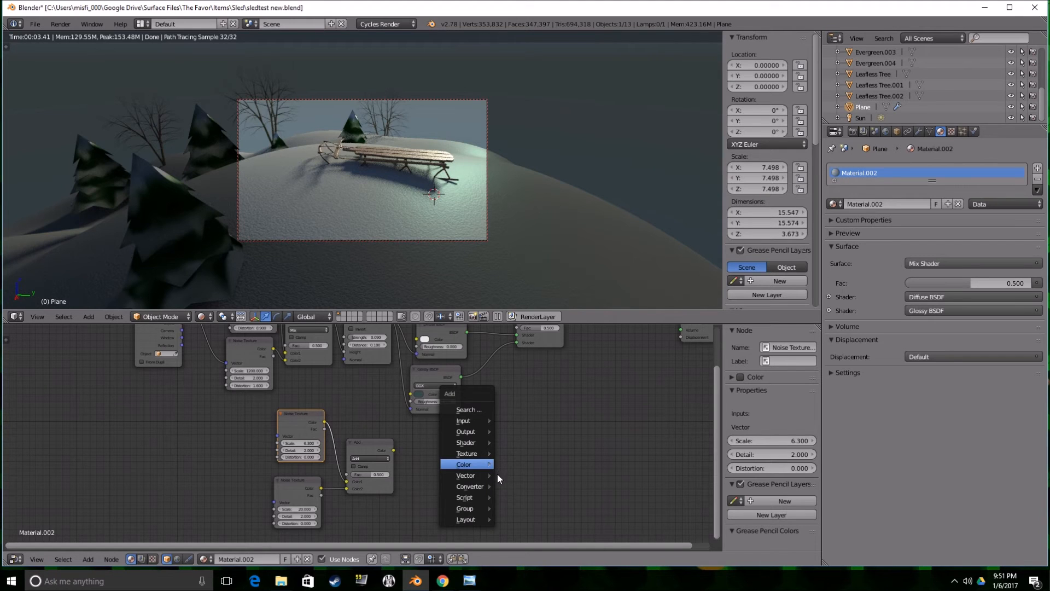
pyautogui.moveTo(481, 485)
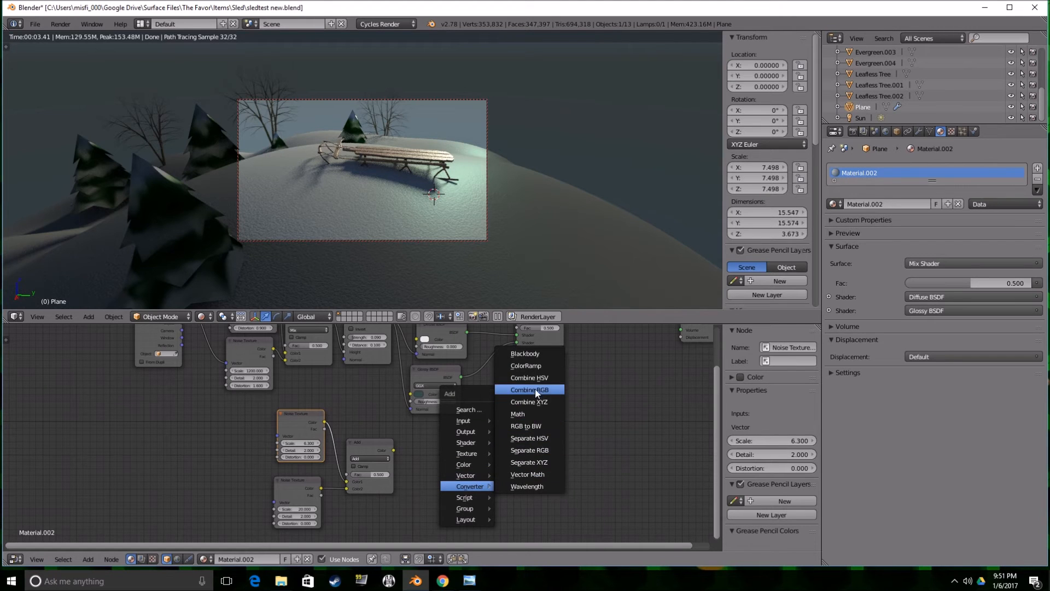
pyautogui.click(526, 366)
pyautogui.click(418, 433)
pyautogui.moveTo(393, 449); pyautogui.dragTo(419, 497)
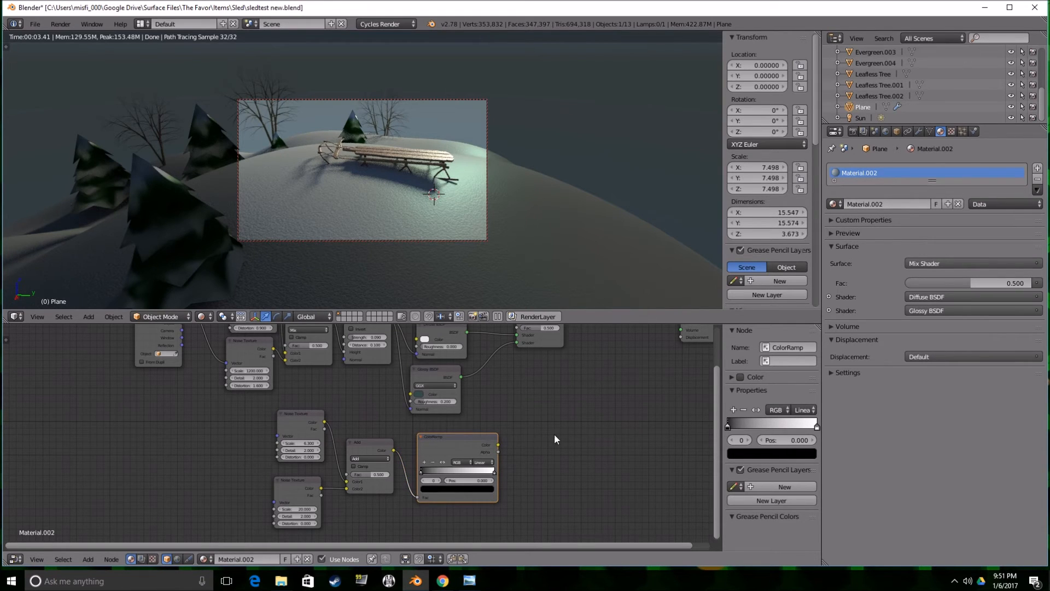
# Add a Math node set to Multiply and route the ColorRamp's color through it into the Material Output's Displacement.
pyautogui.scroll(-1, 555, 439)
pyautogui.hotkey('shift', 'a')
pyautogui.moveTo(527, 460)
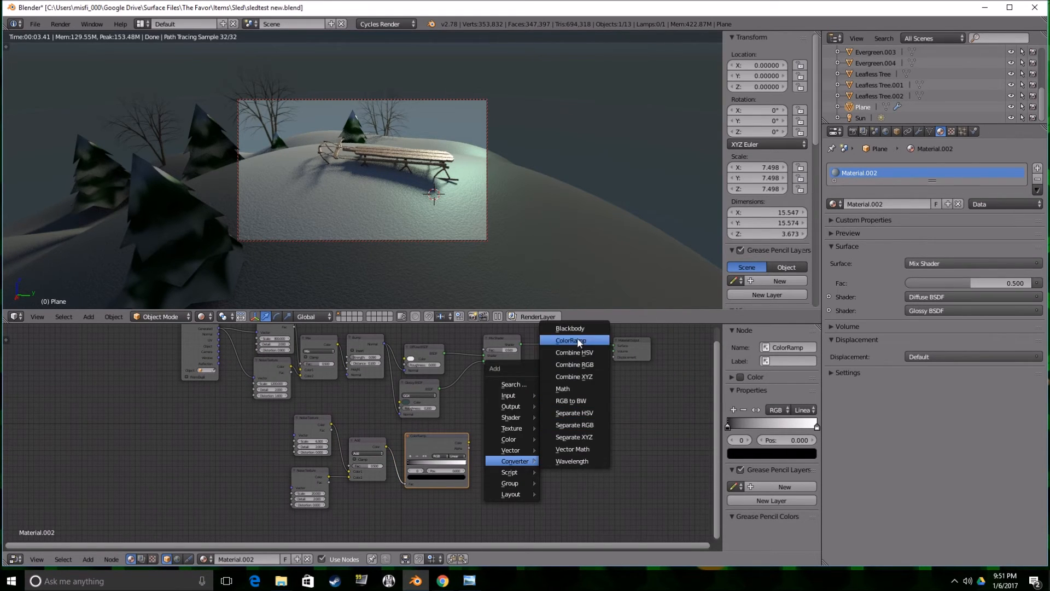
pyautogui.click(563, 388)
pyautogui.click(523, 450)
pyautogui.click(523, 450)
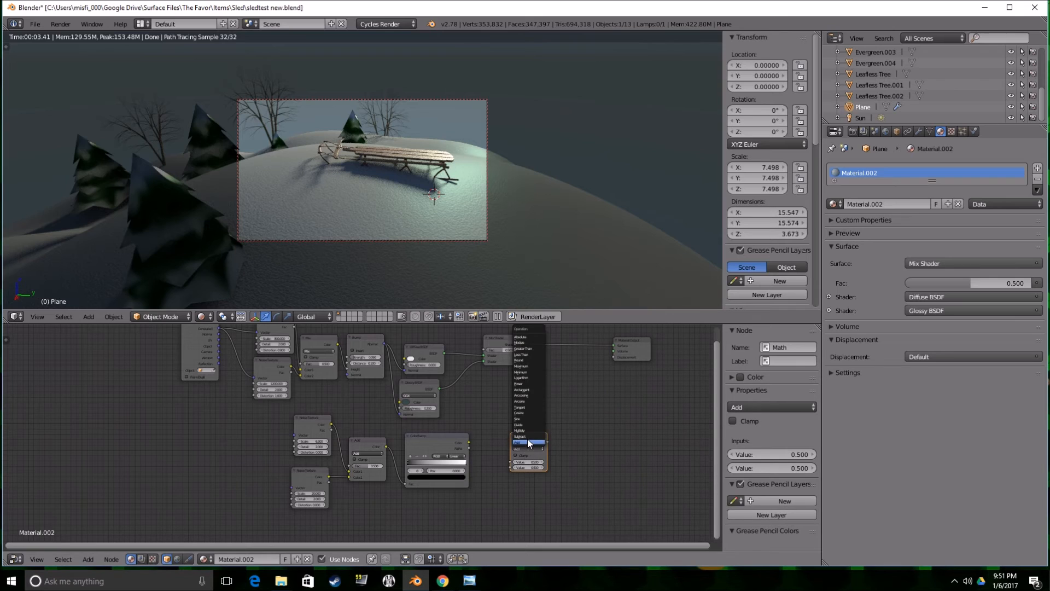
pyautogui.click(527, 430)
pyautogui.moveTo(469, 442); pyautogui.dragTo(615, 356)
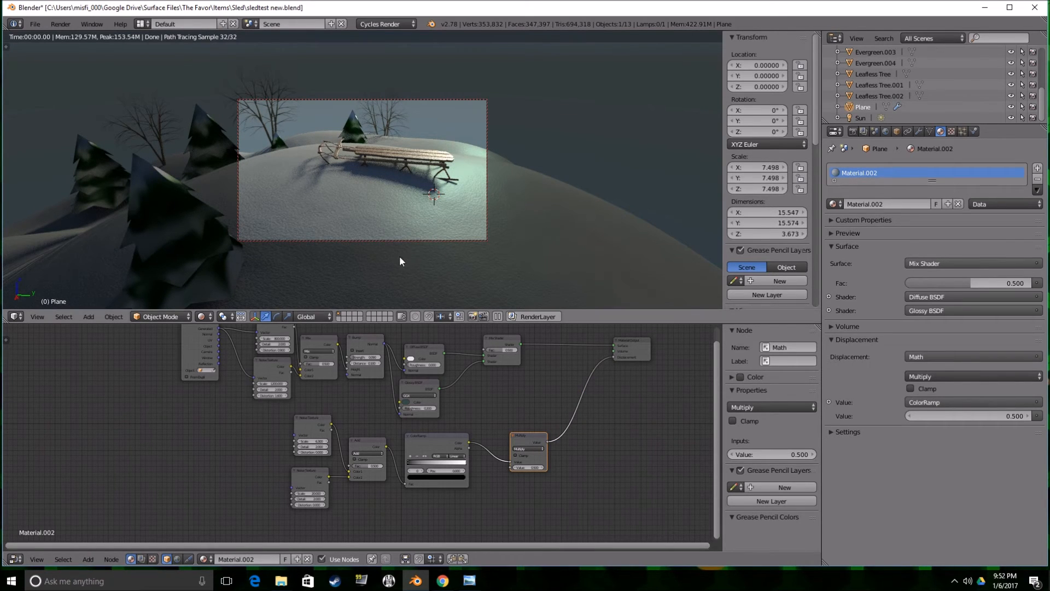
# Try 1 and 3.4 as the Multiply node's value, and settle on 3 for the hill's displacement.
pyautogui.scroll(-1, 372, 271)
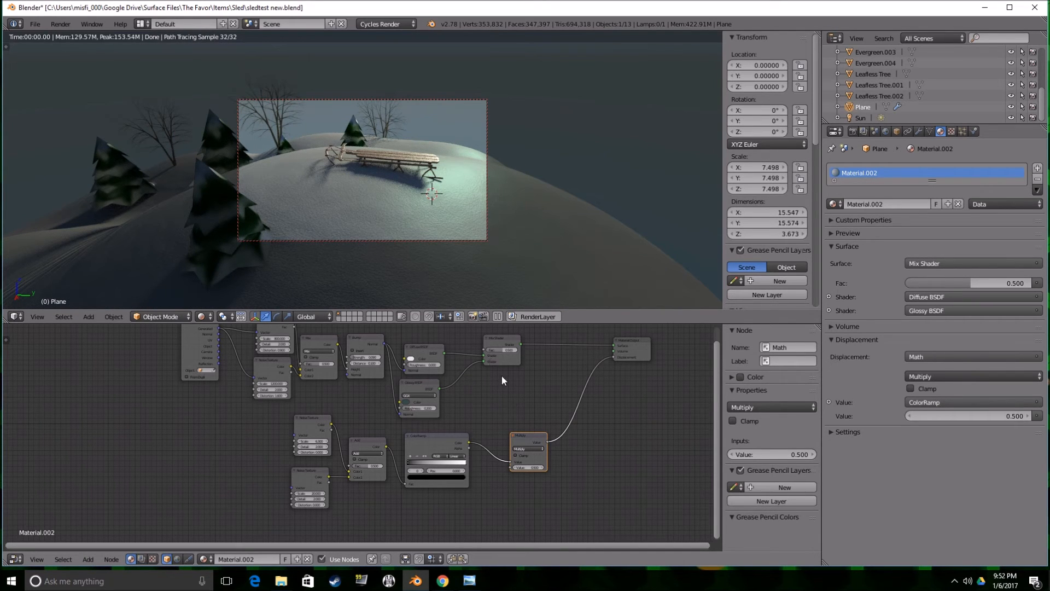
pyautogui.click(528, 467)
pyautogui.write('1')
pyautogui.press('Return')
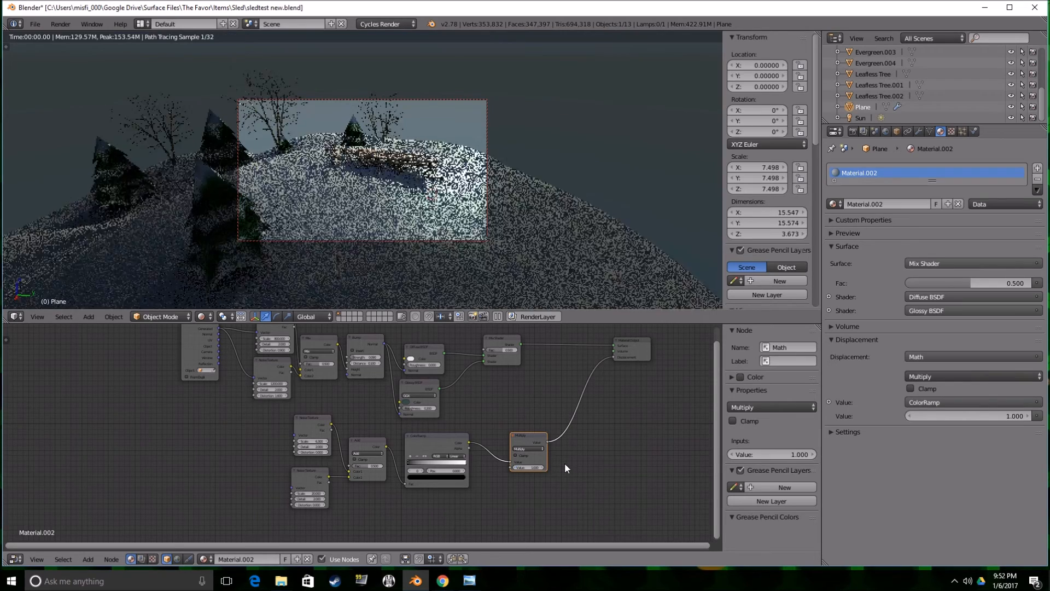
pyautogui.click(528, 467)
pyautogui.write('3.4')
pyautogui.press('Return')
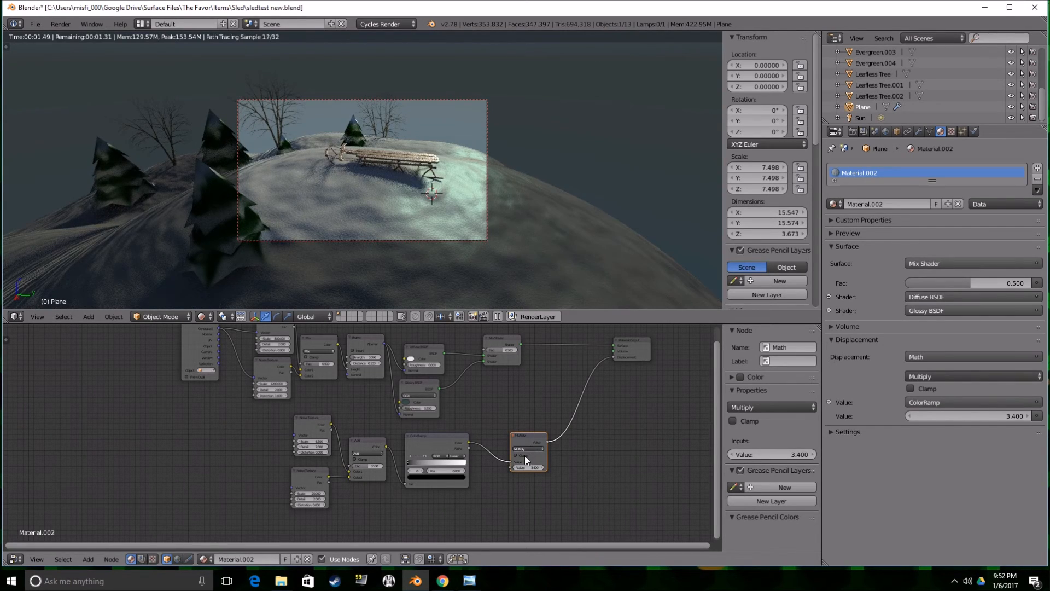
pyautogui.moveTo(531, 467); pyautogui.dragTo(528, 466)
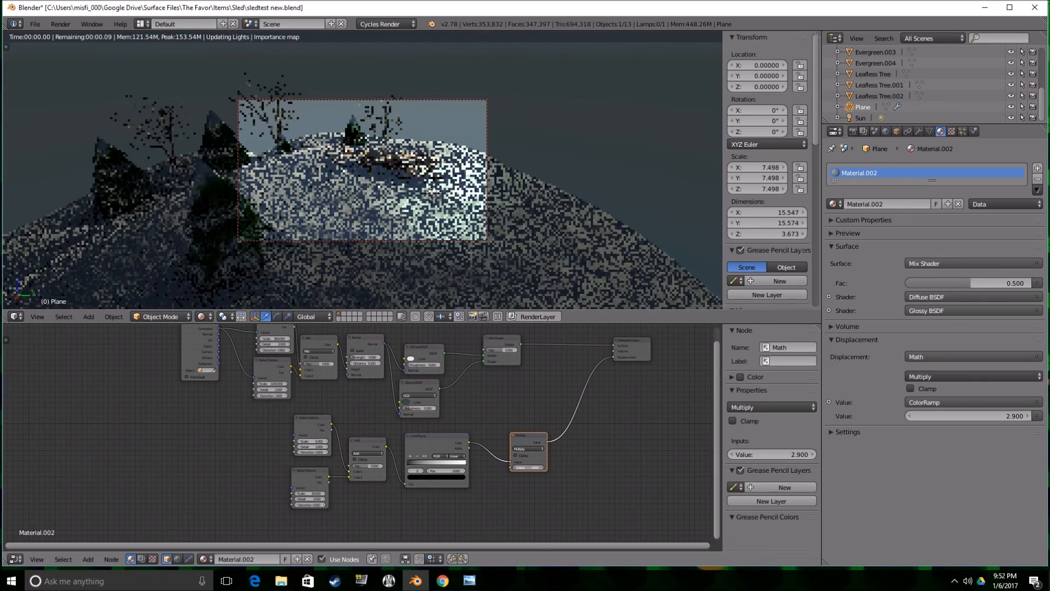
# Shift the ColorRamp's black stop slightly toward the white end and select the white stop.
pyautogui.moveTo(411, 463); pyautogui.dragTo(415, 464)
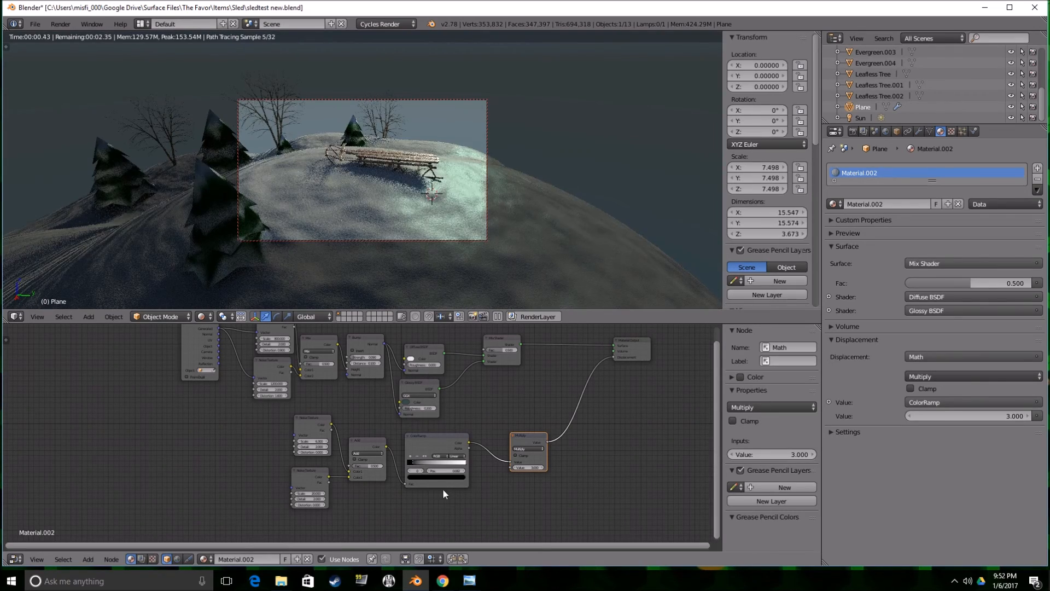
pyautogui.click(464, 465)
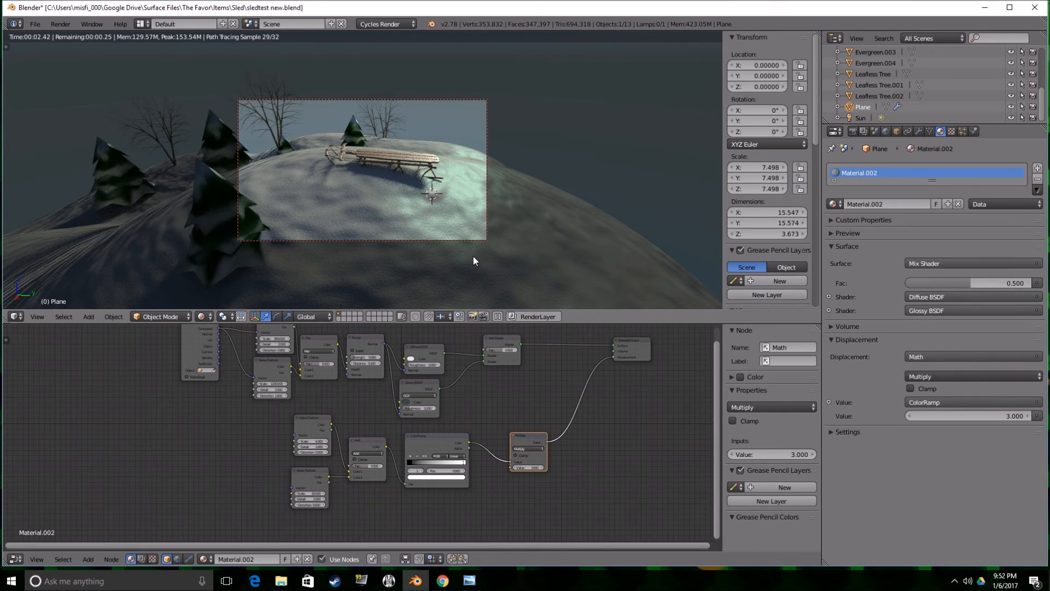
pyautogui.click(406, 402)
pyautogui.click(445, 352)
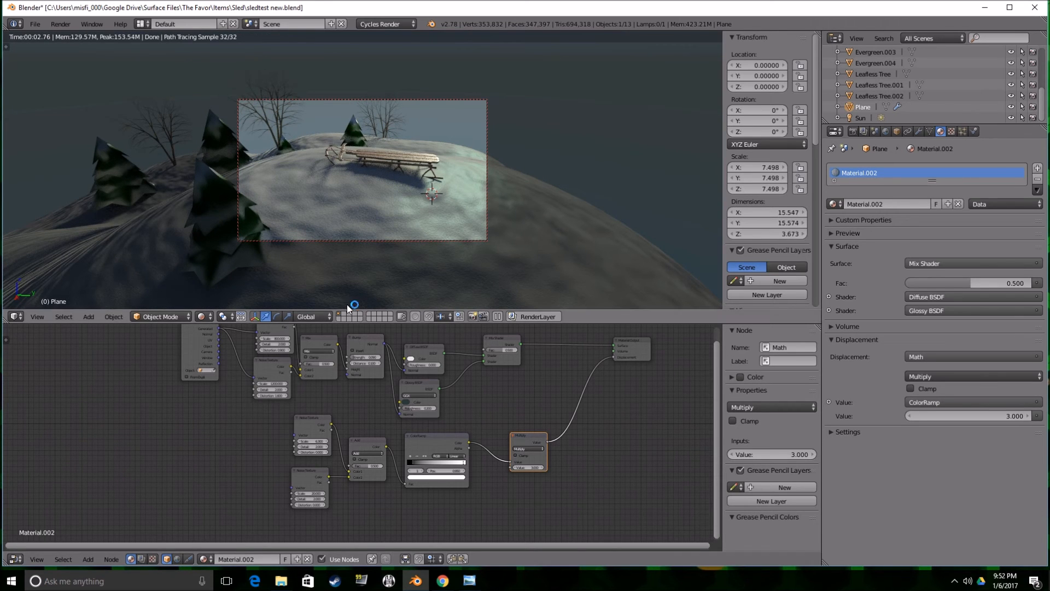
# Replace the node editor with the Timeline and play the sled animation, stopping at frame 70 to check the snow.
pyautogui.click(16, 559)
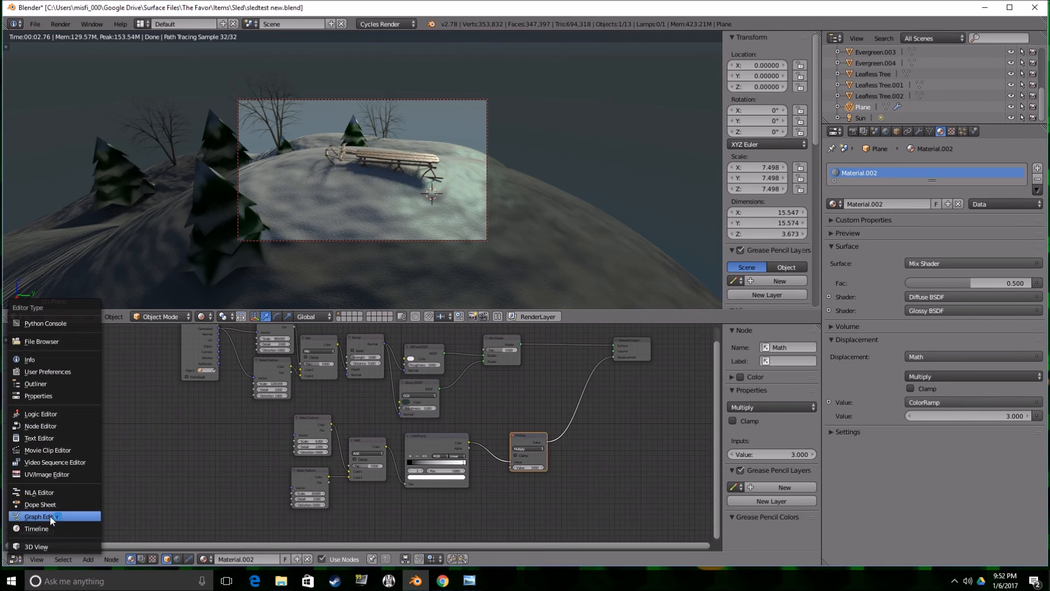
pyautogui.click(51, 527)
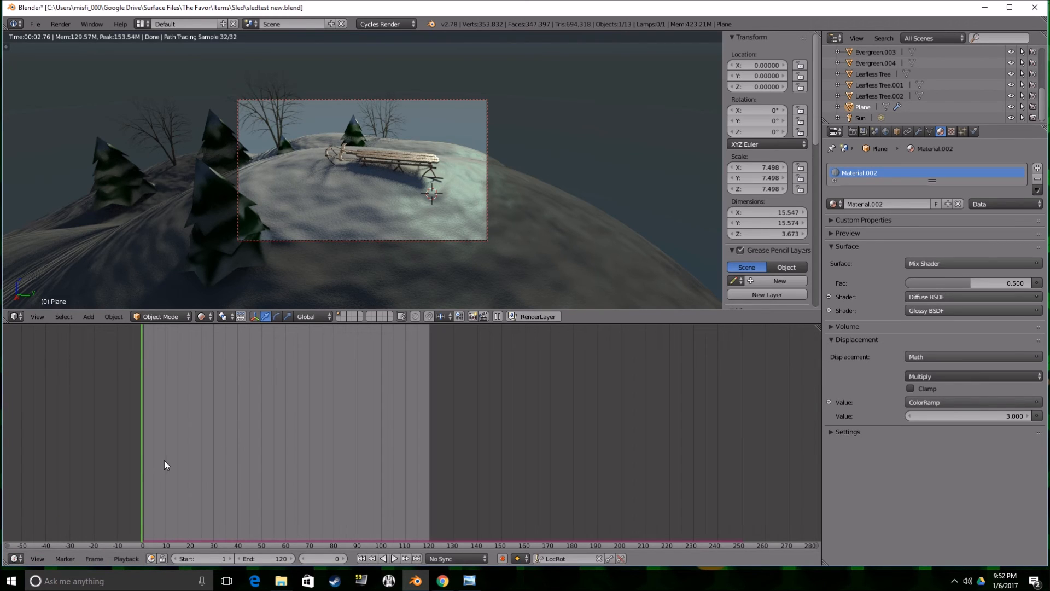
pyautogui.hotkey('alt', 'a')
pyautogui.hotkey('alt', 'a')
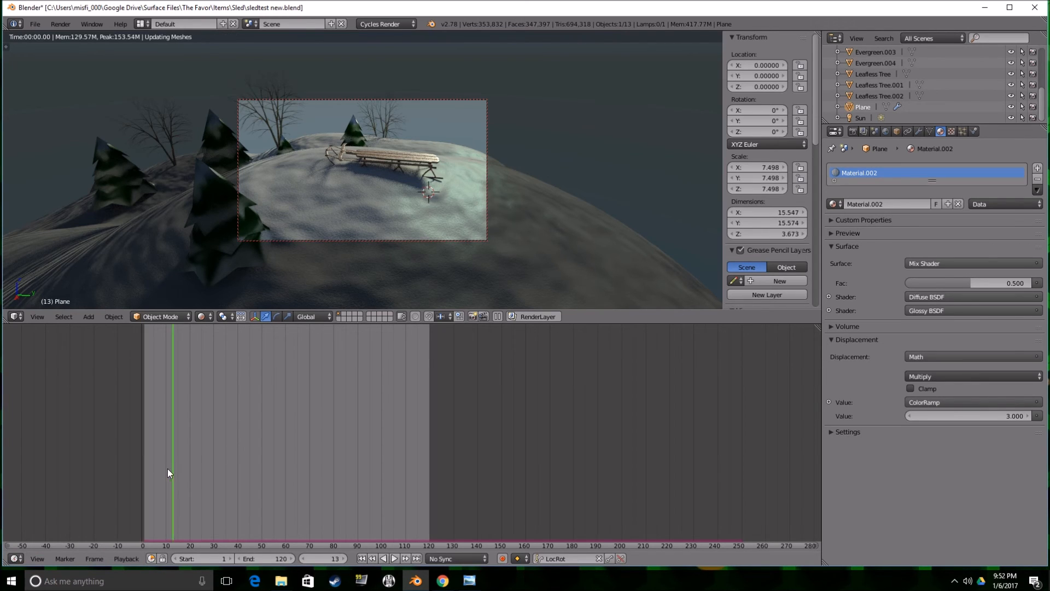
pyautogui.hotkey('alt', 'a')
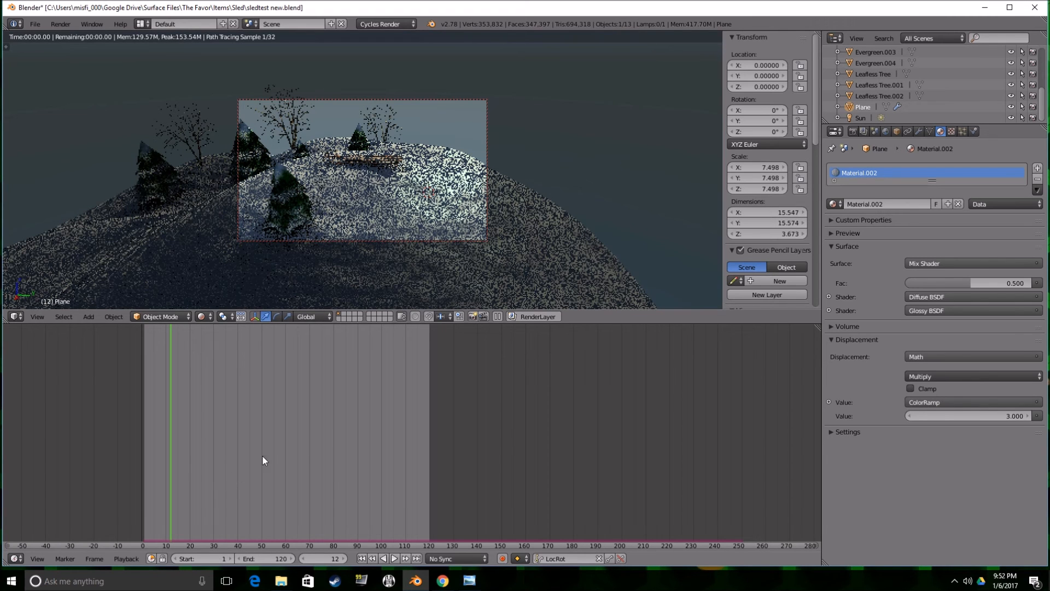
pyautogui.hotkey('alt', 'a')
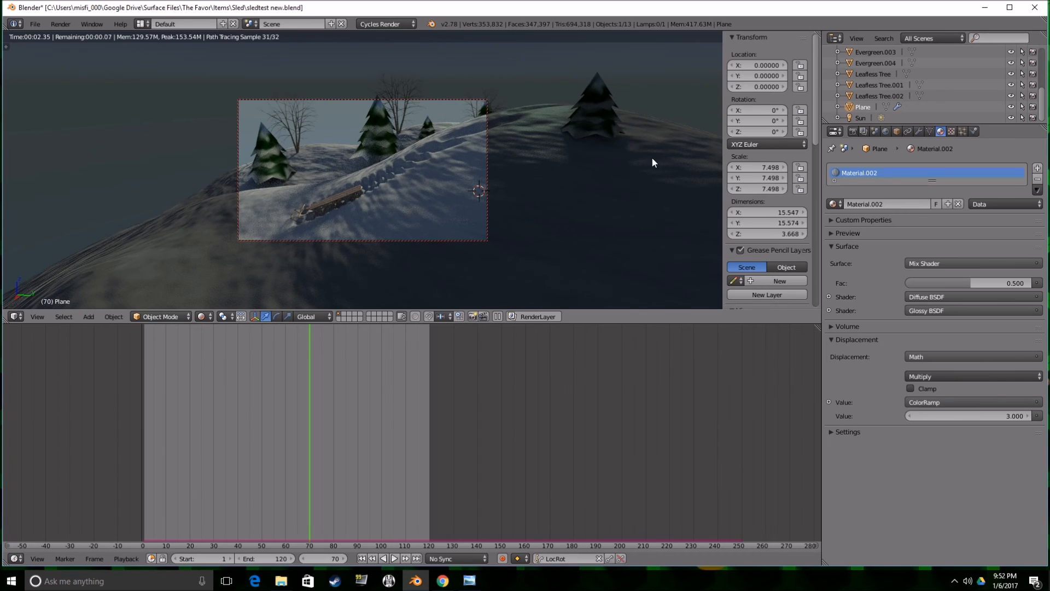
# Set the snow plane's Subsurf viewport subdivisions to 2 and inspect the sled track from different angles.
pyautogui.scroll(5, 419, 193)
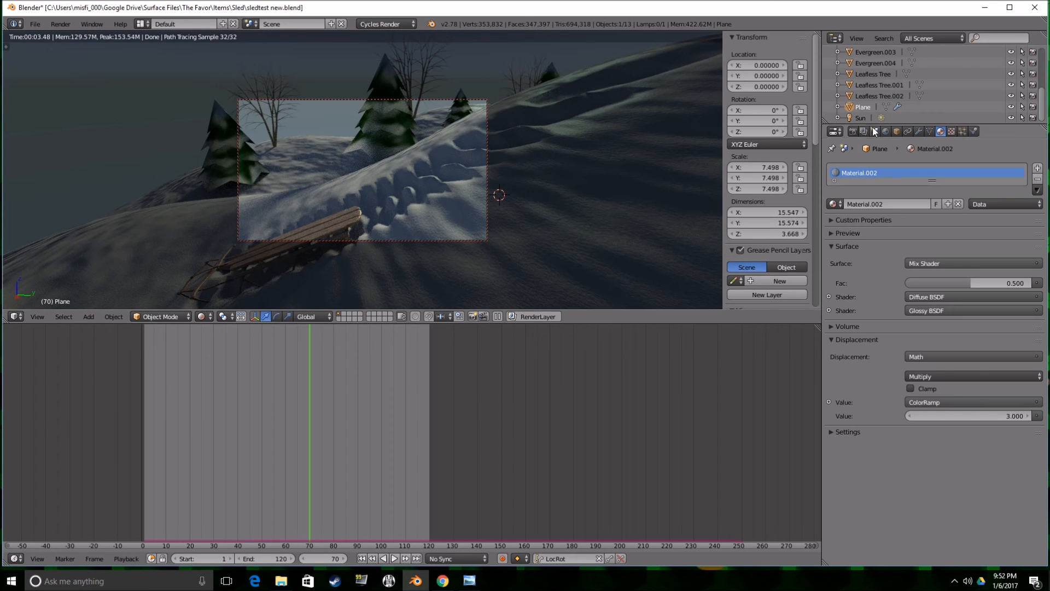
pyautogui.click(918, 131)
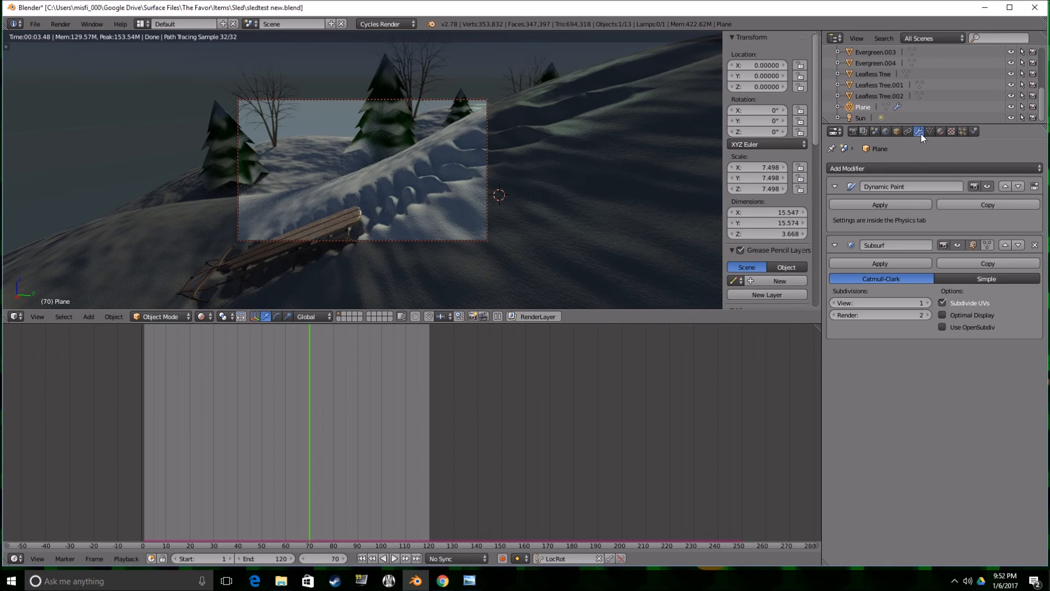
pyautogui.click(927, 303)
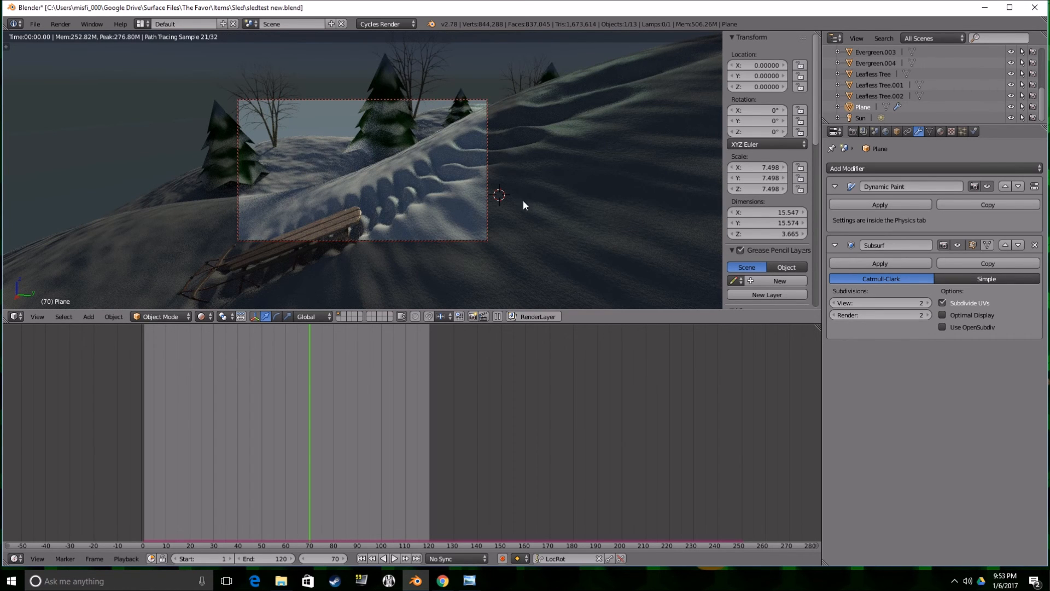
pyautogui.moveTo(502, 188); pyautogui.dragTo(510, 198, button='middle')
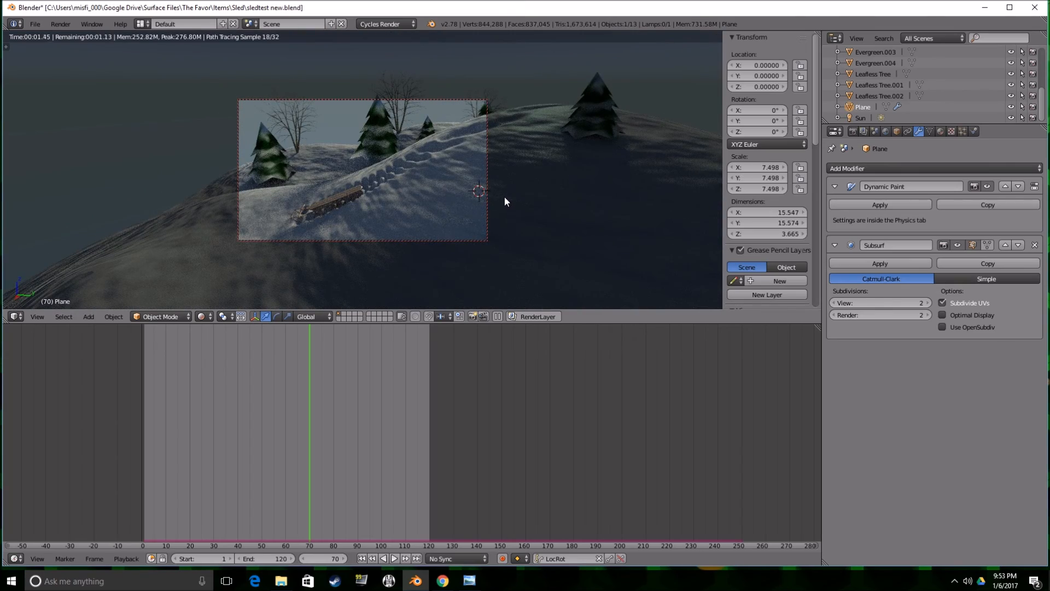
pyautogui.moveTo(454, 218)
pyautogui.mouseDown(button='middle')
pyautogui.moveTo(483, 231)
pyautogui.moveTo(484, 212)
pyautogui.moveTo(460, 204)
pyautogui.mouseUp(button='middle')
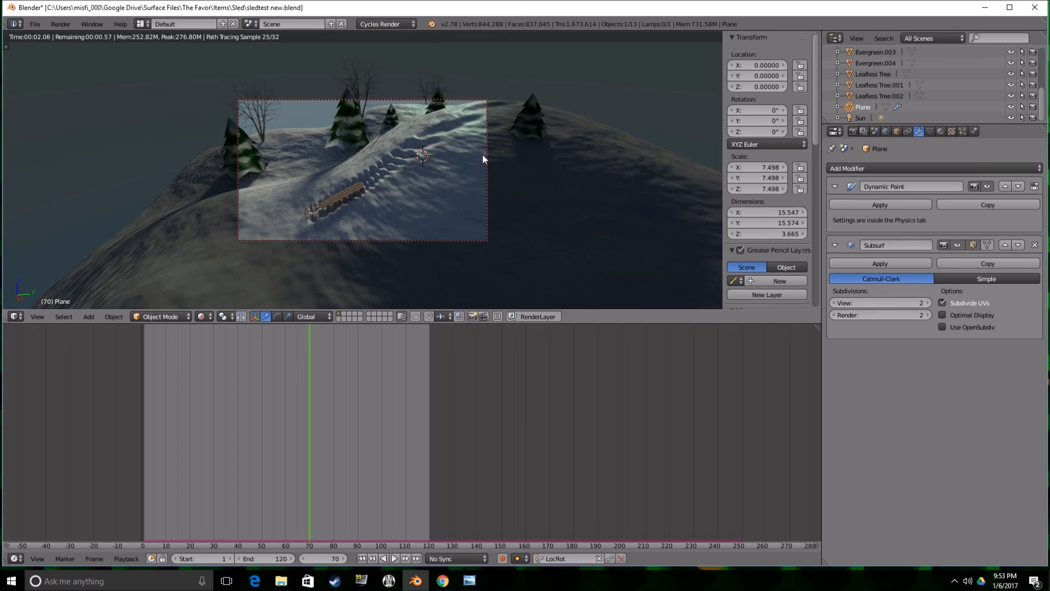
pyautogui.moveTo(421, 176)
pyautogui.mouseDown(button='middle')
pyautogui.moveTo(473, 163)
pyautogui.moveTo(452, 163)
pyautogui.moveTo(415, 189)
pyautogui.mouseUp(button='middle')
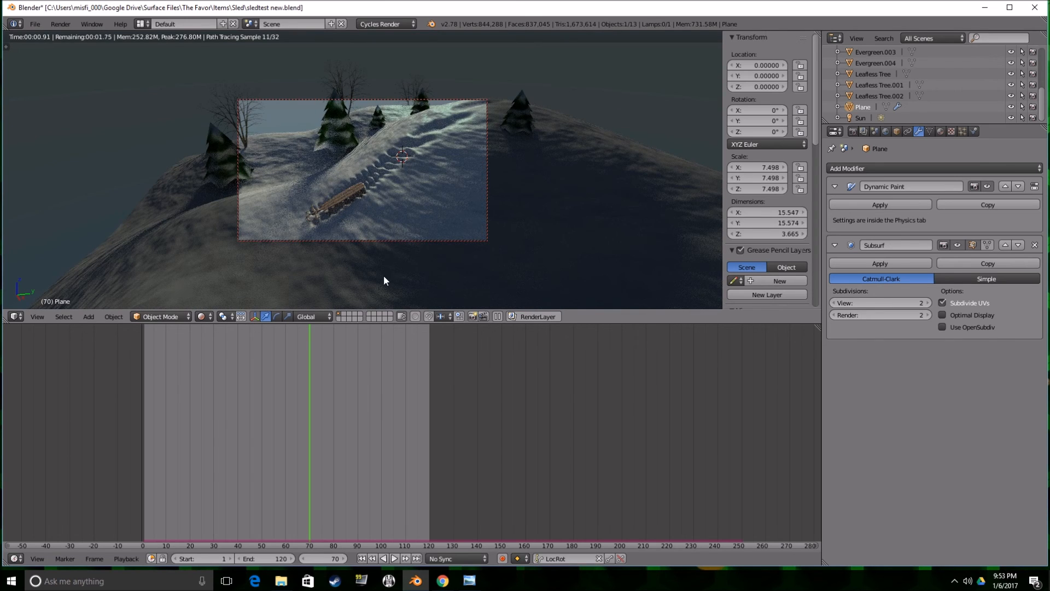